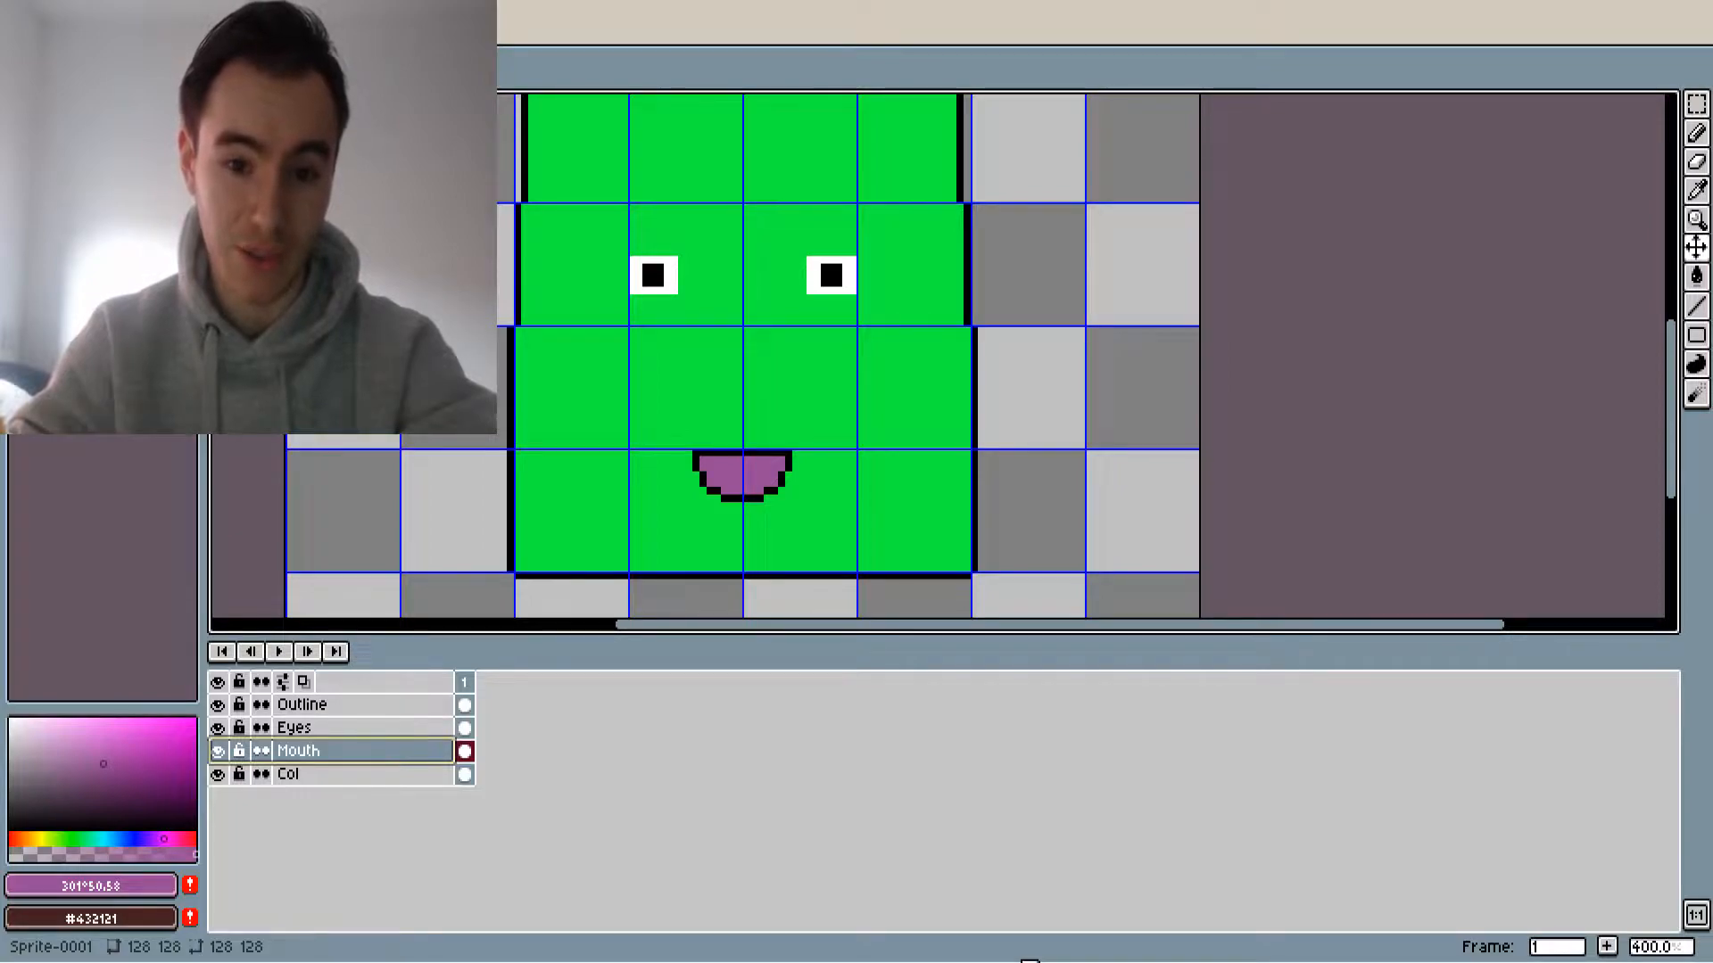
Export the green face sprite as a PNG file
scroll(891, 497, "down", 2)
scroll(855, 481, "up", 1)
middle_click_drag(854, 481, 977, 473)
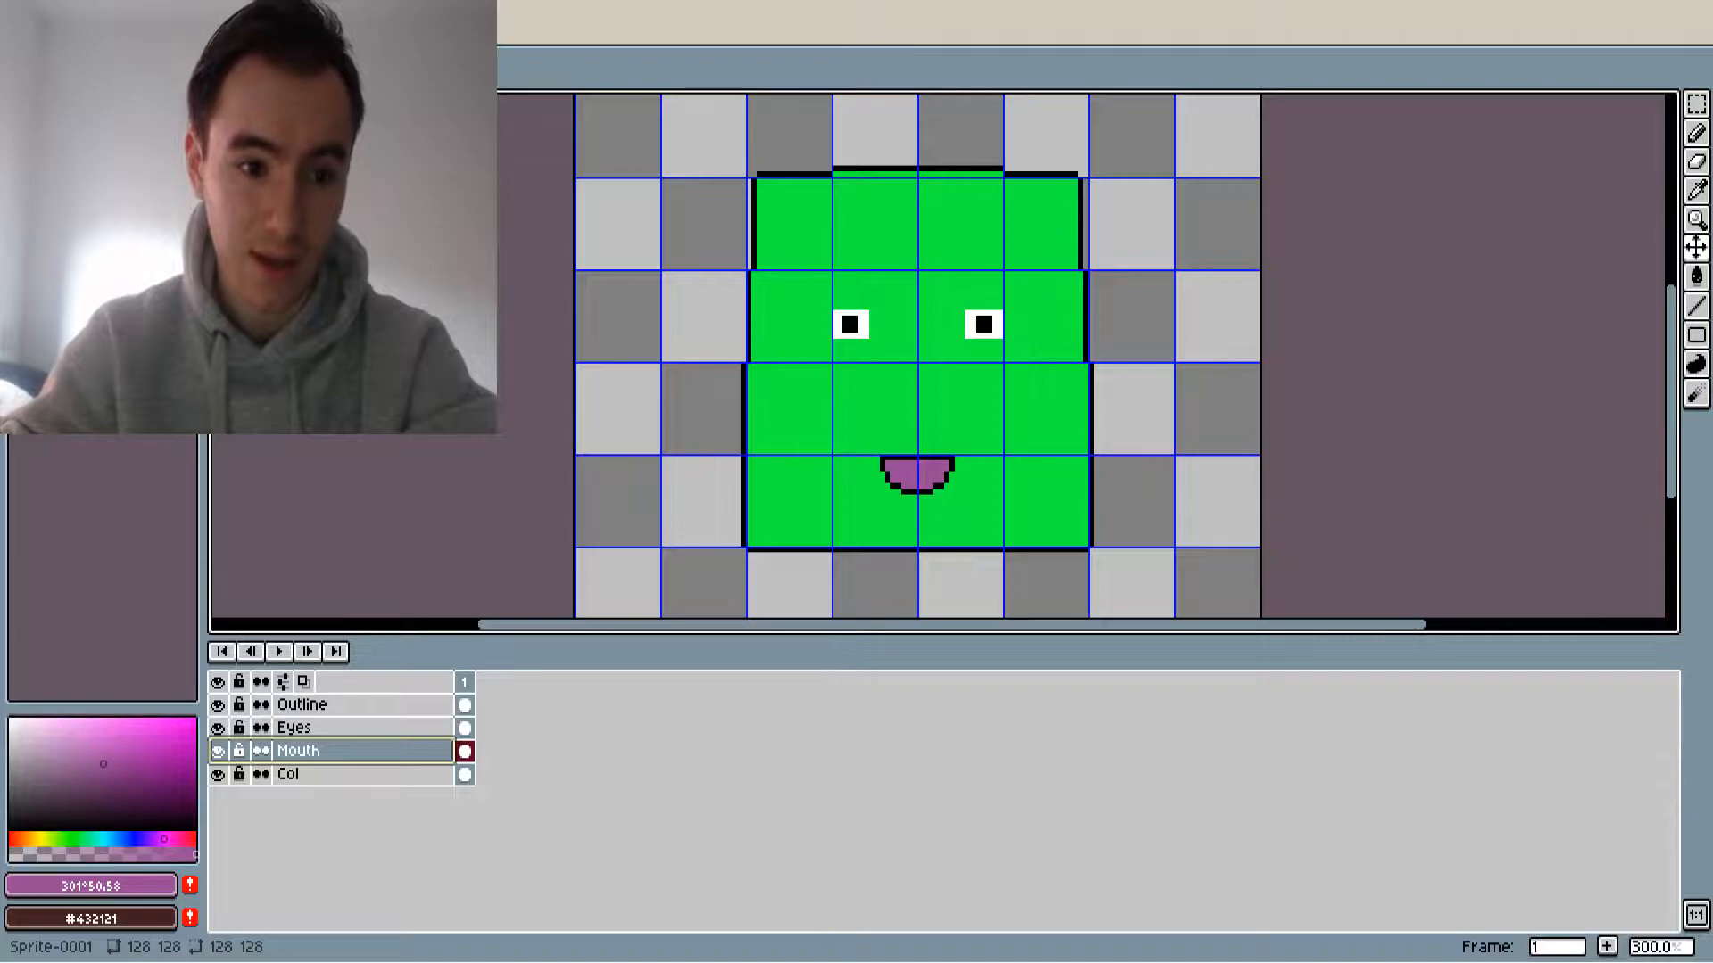
key("ctrl+alt+shift+s")
left_click(1010, 365)
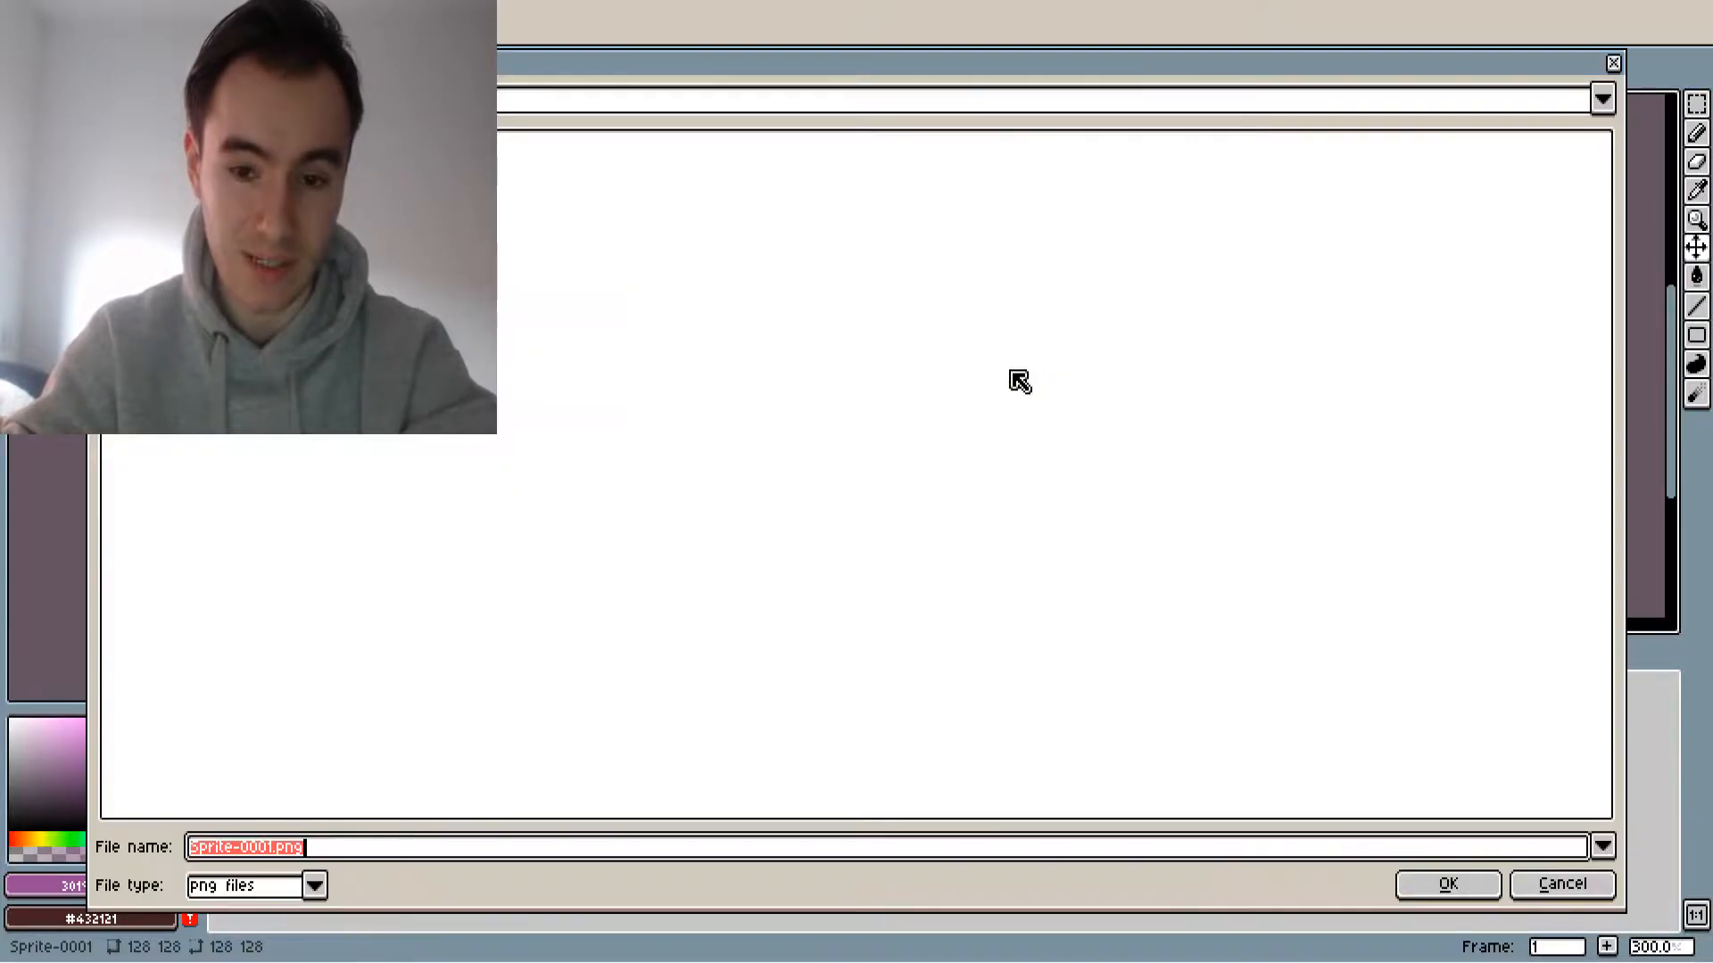
left_click(165, 98)
left_click(165, 98)
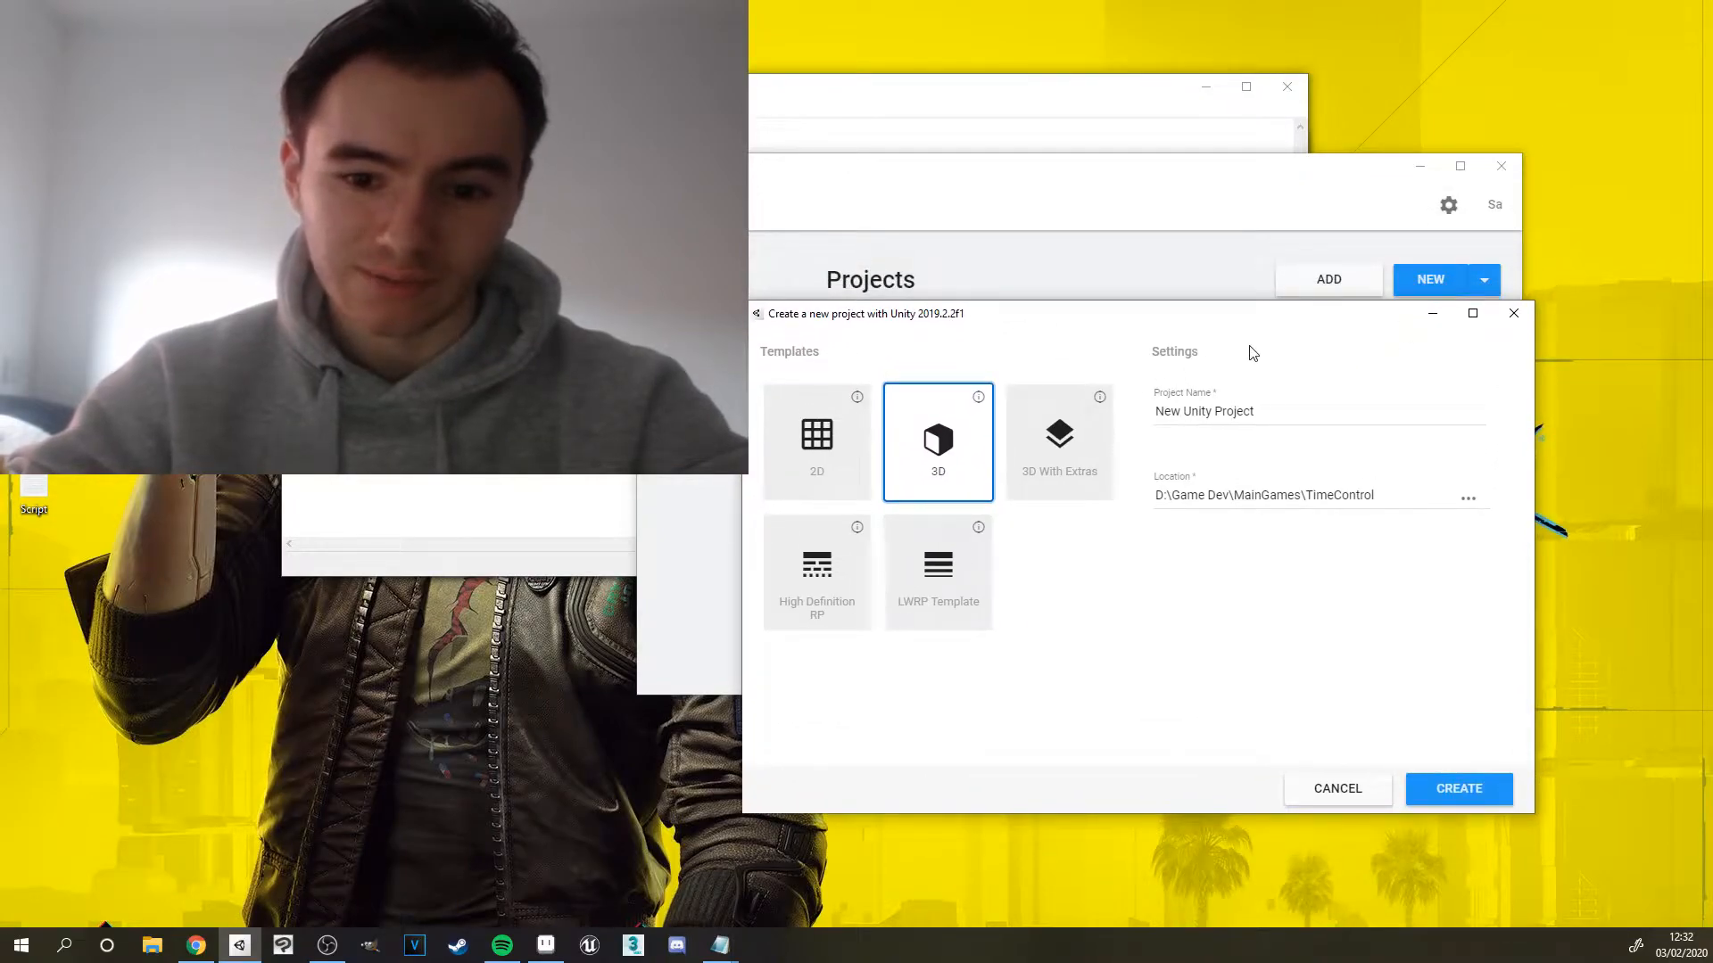
Switch to Unity Hub and create a new 2D project named Sprite Tutorial
left_click(767, 430)
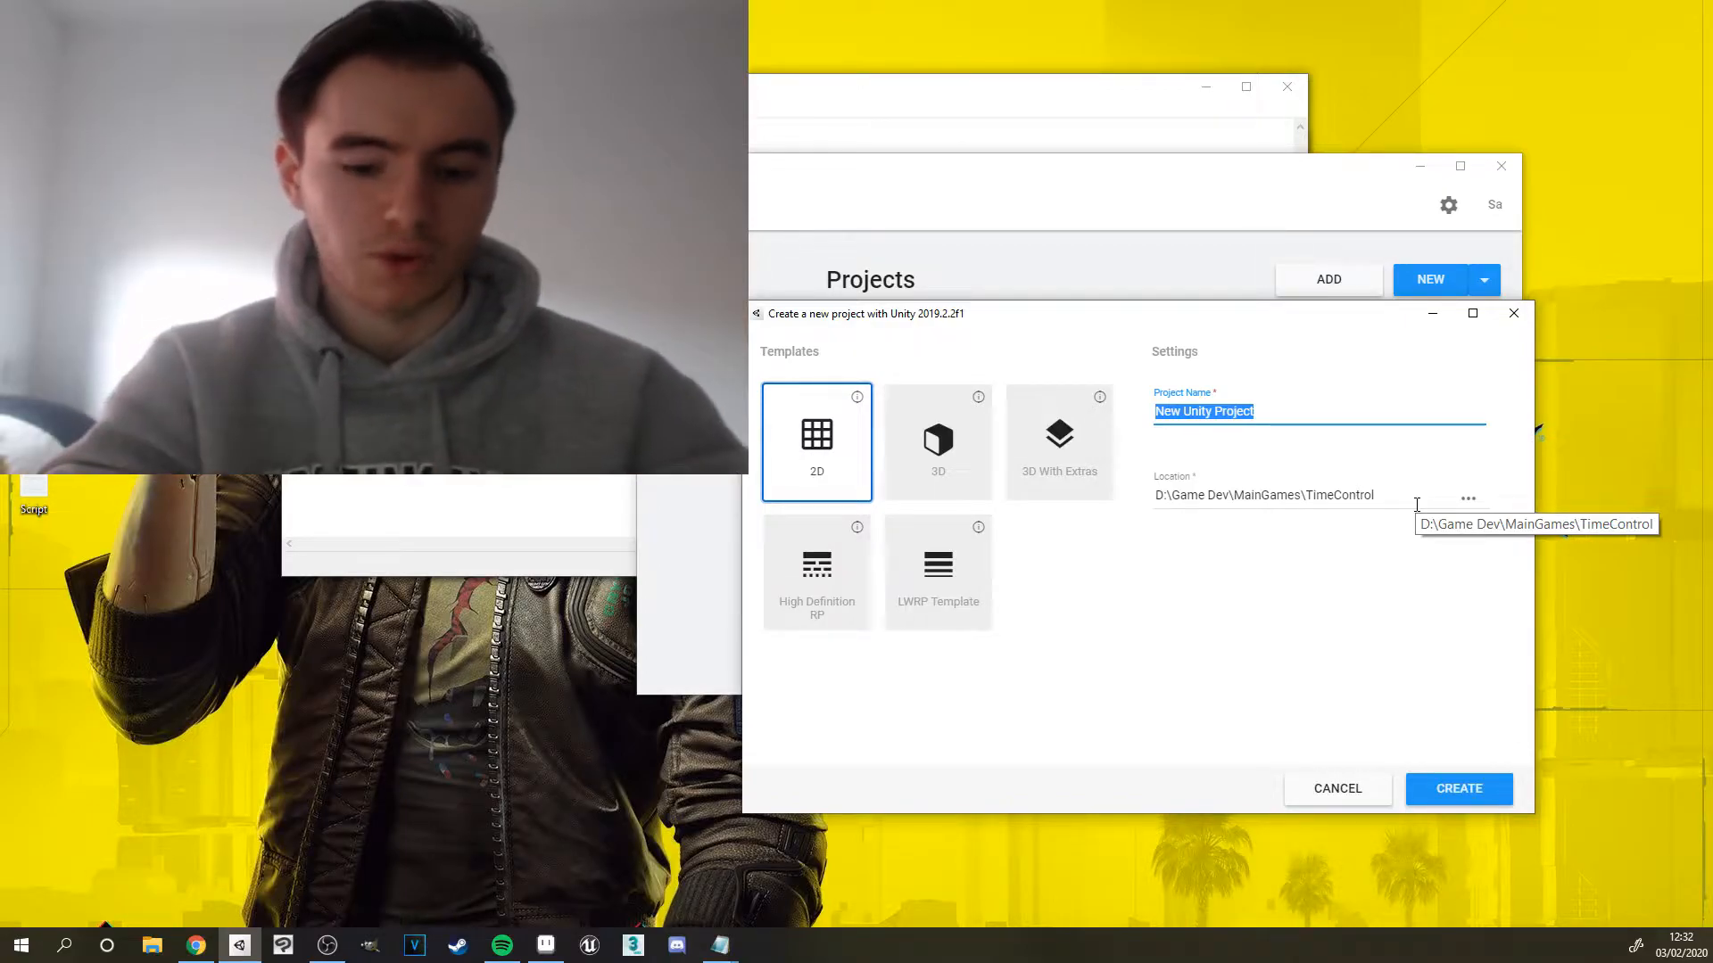
type("Sprite Tutorial")
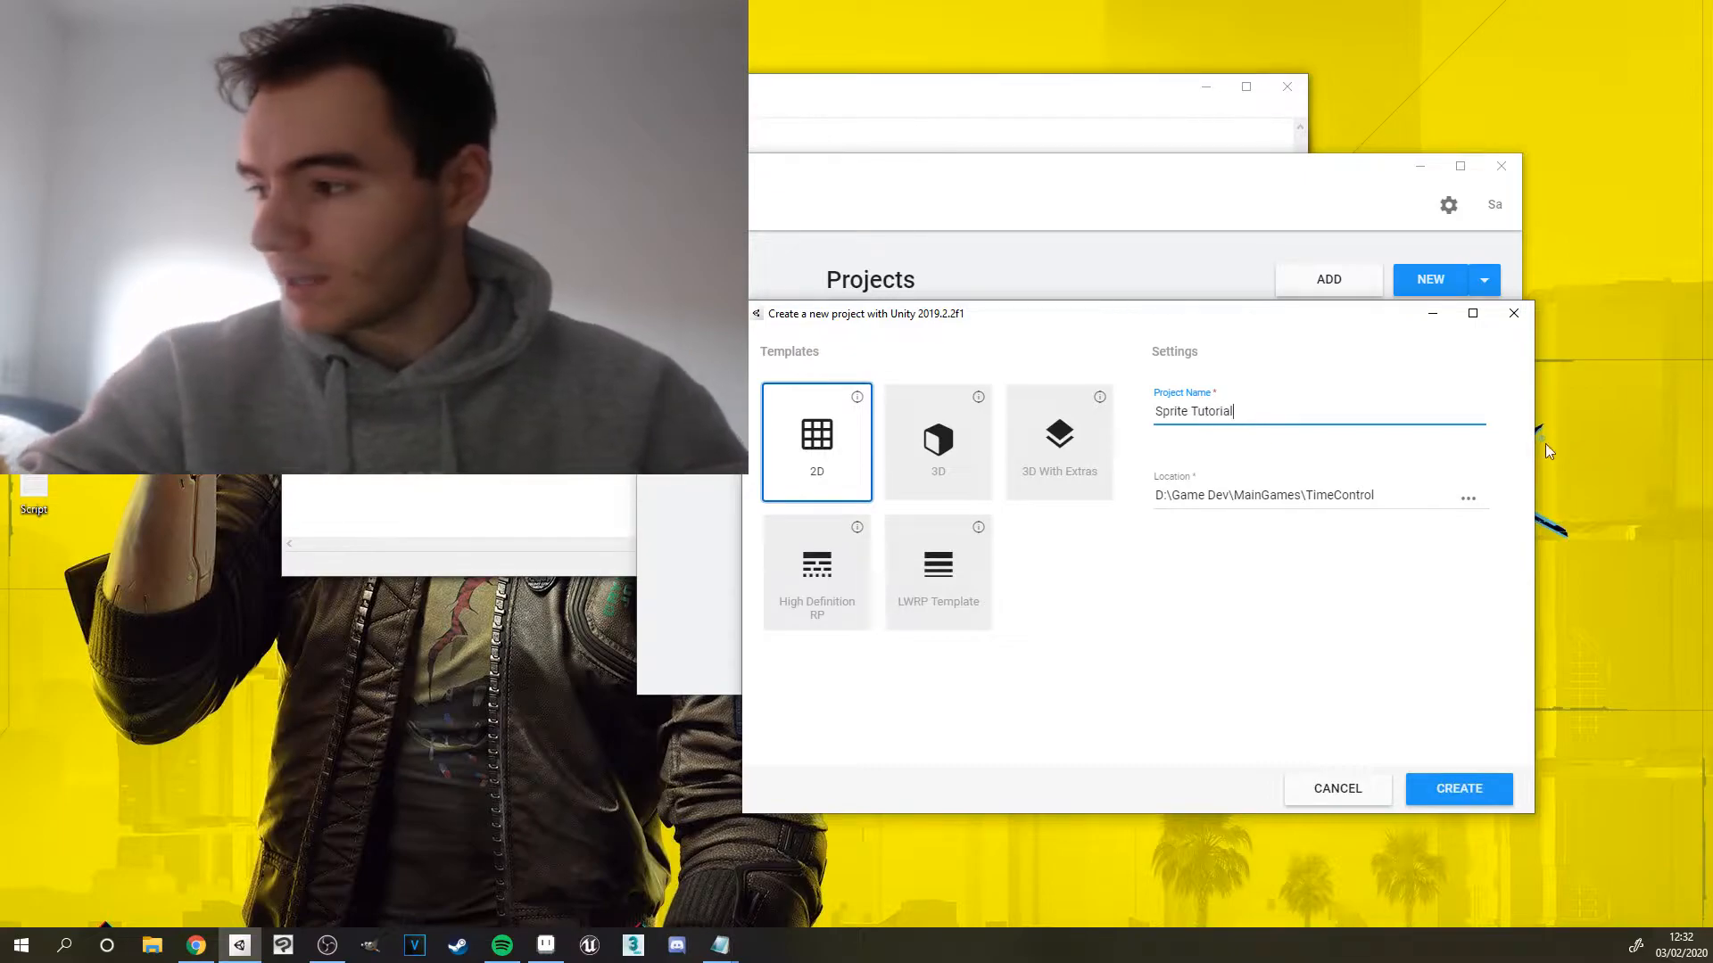
left_click(1467, 497)
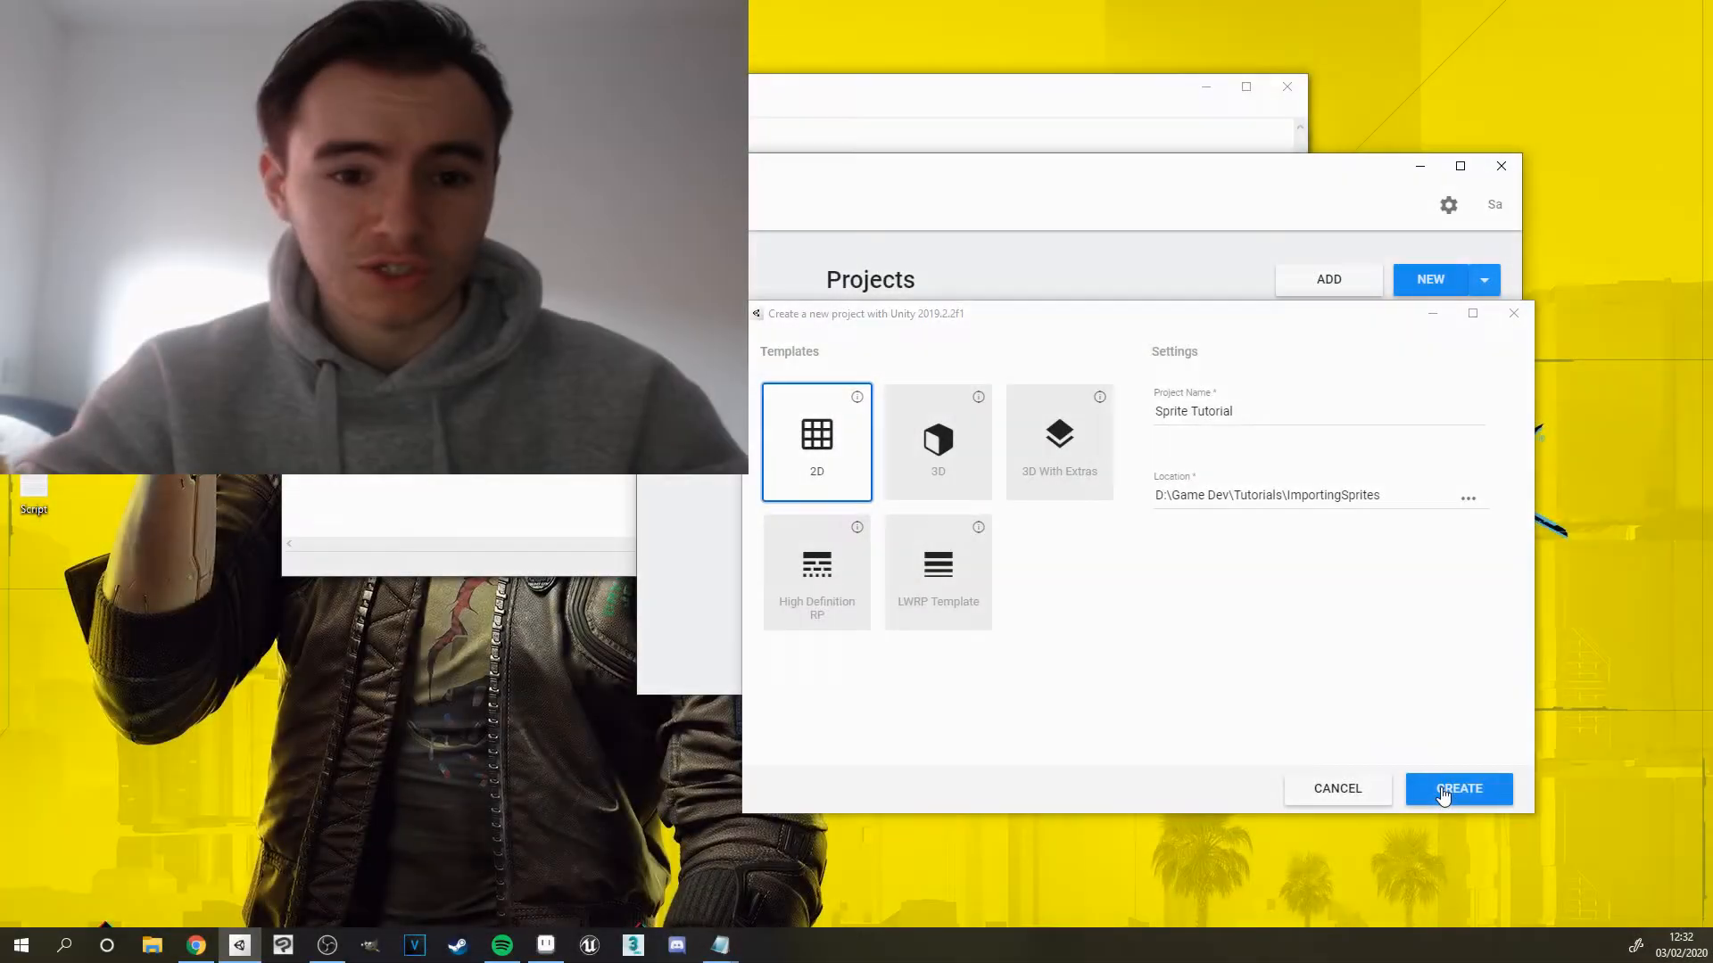
left_click(1458, 788)
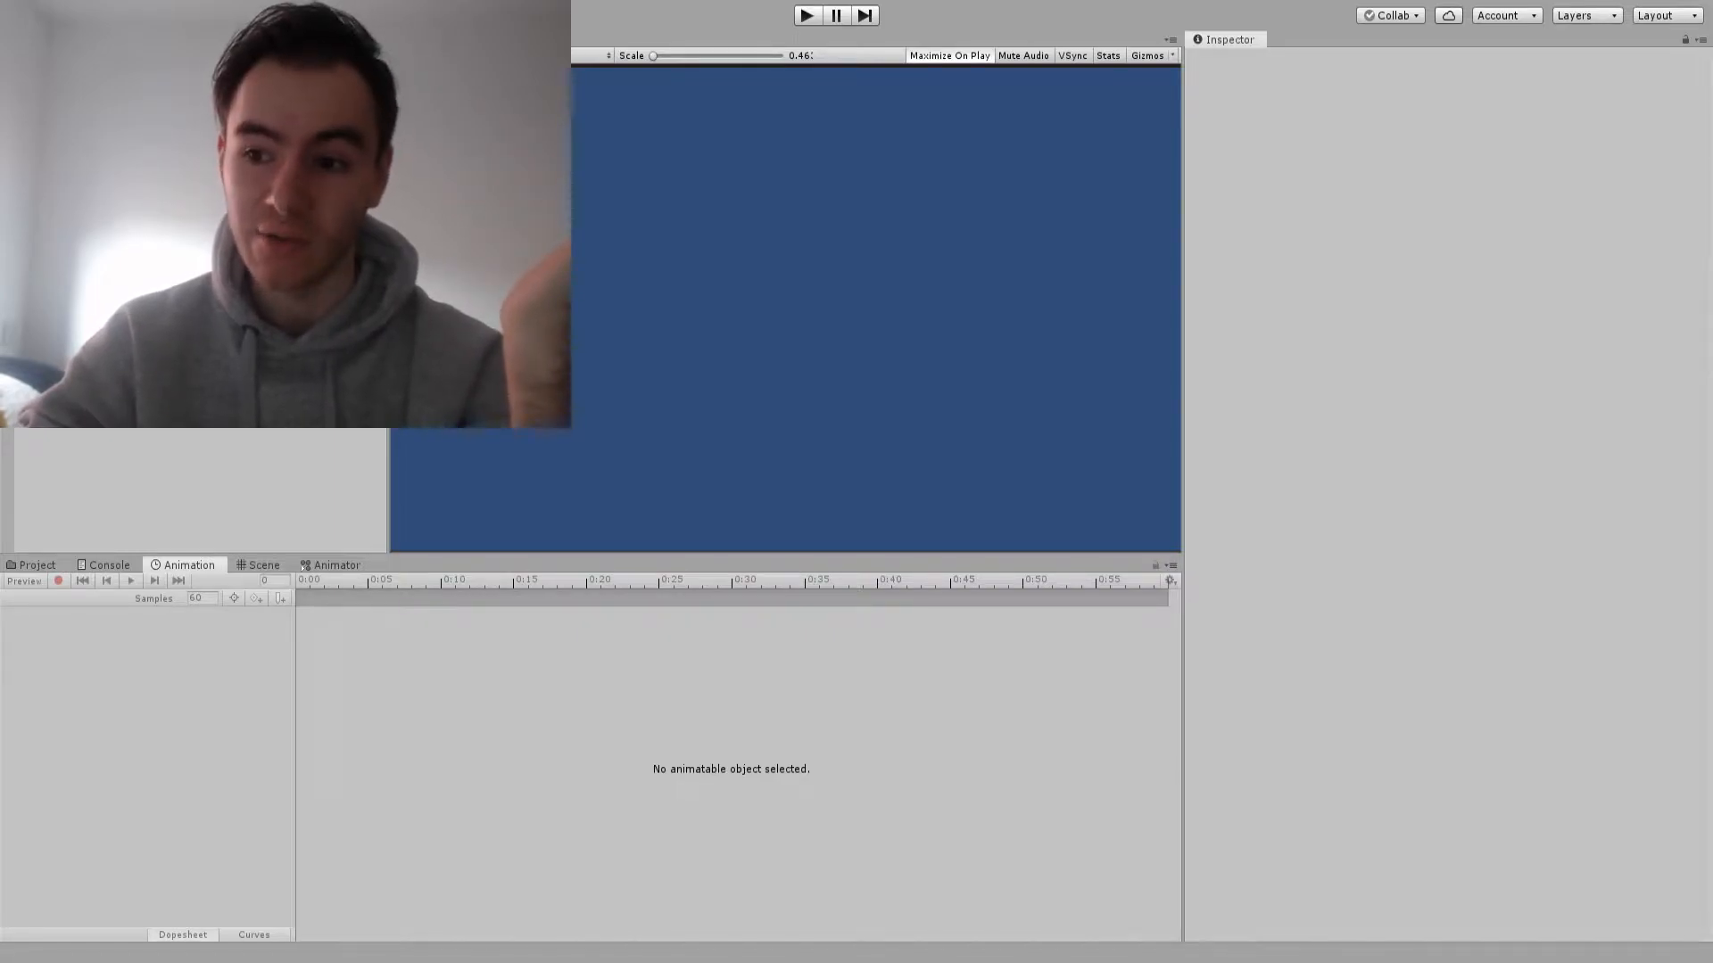
Create a folder named Sprites in the project's Assets and open it
left_click(36, 566)
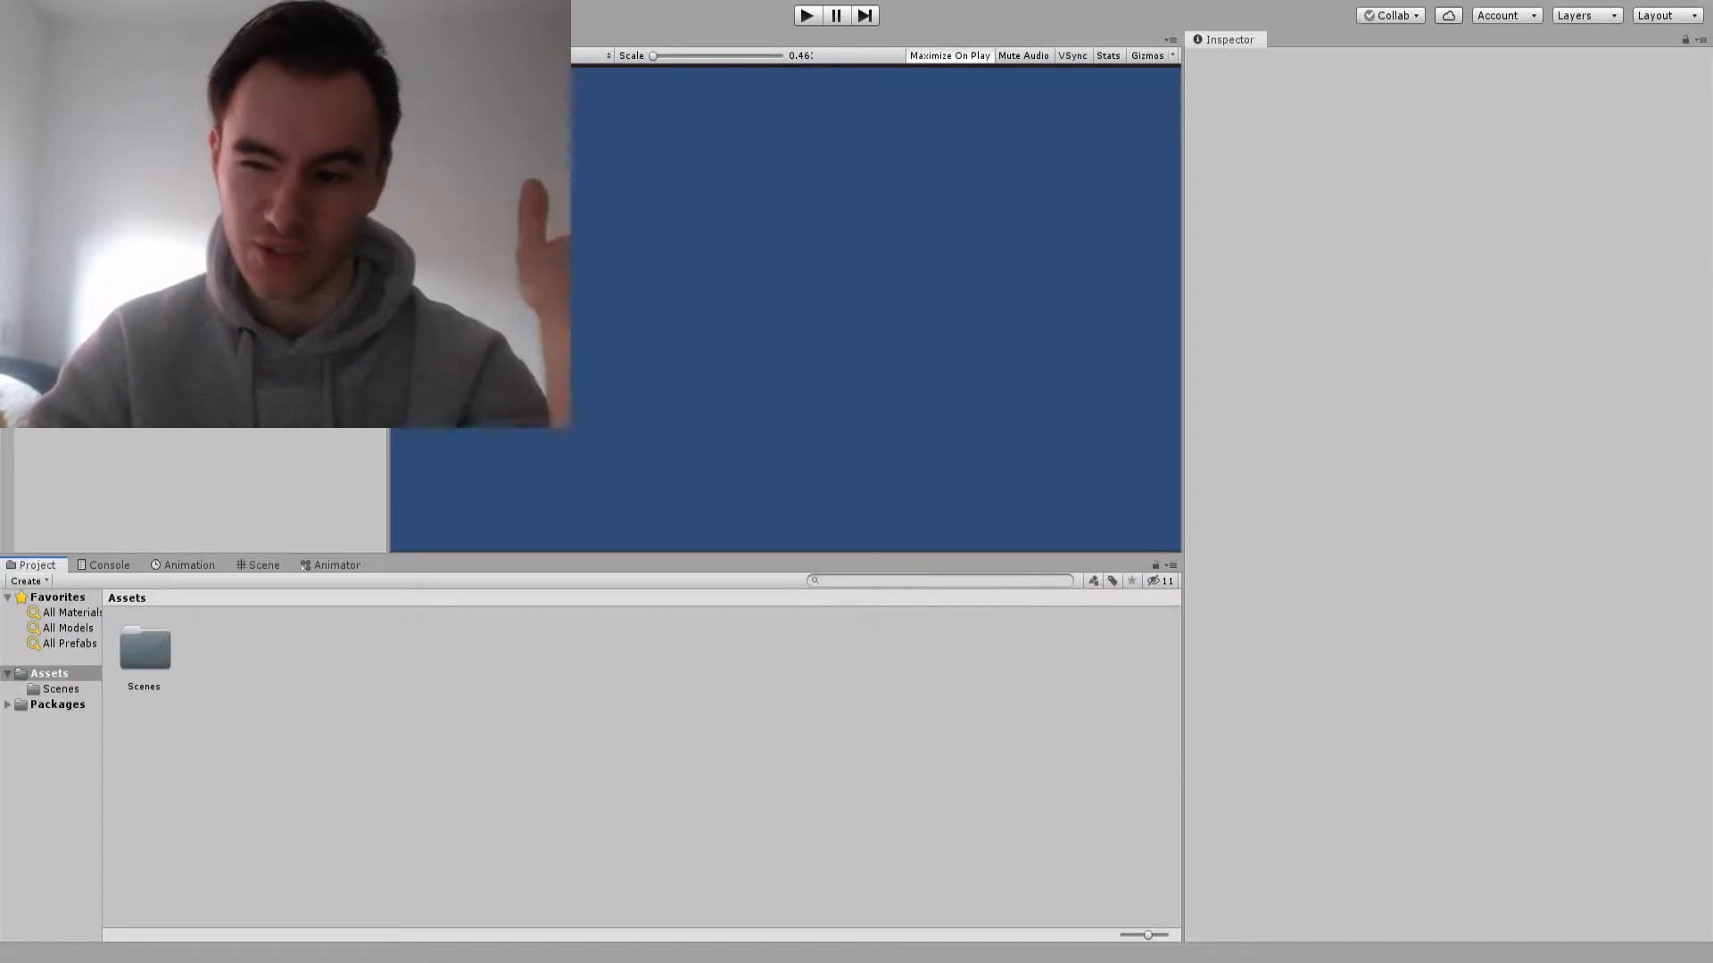
left_click(535, 758)
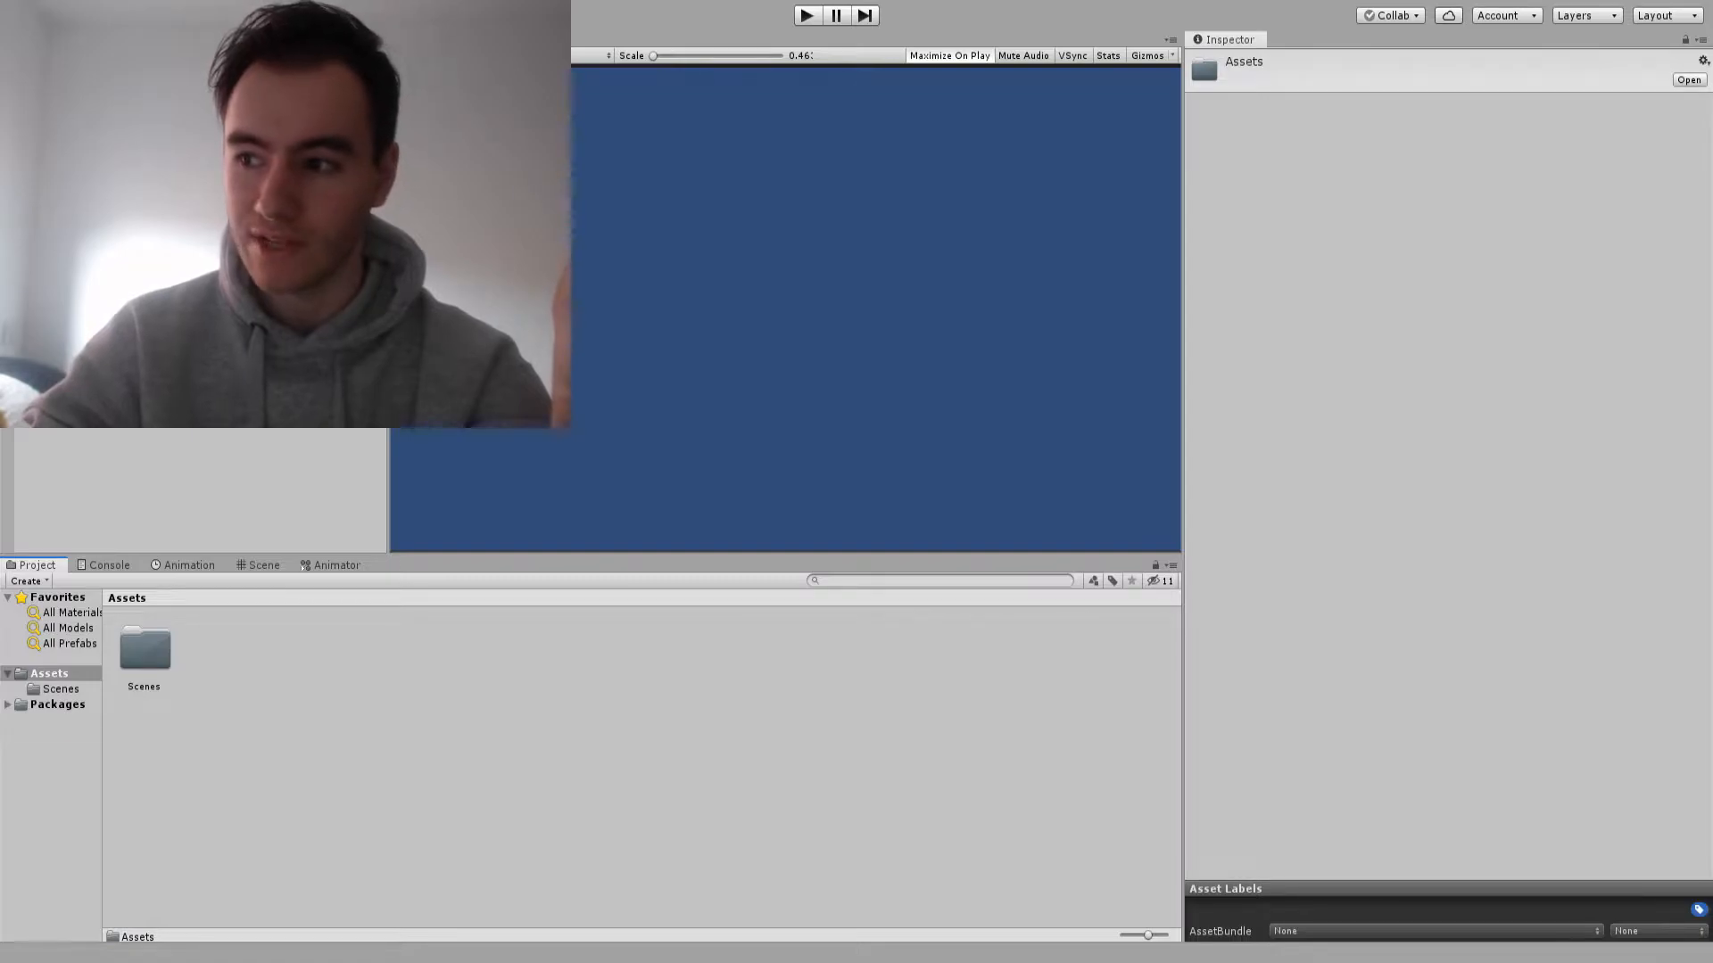
type("Sprites")
key("Return")
key("Return")
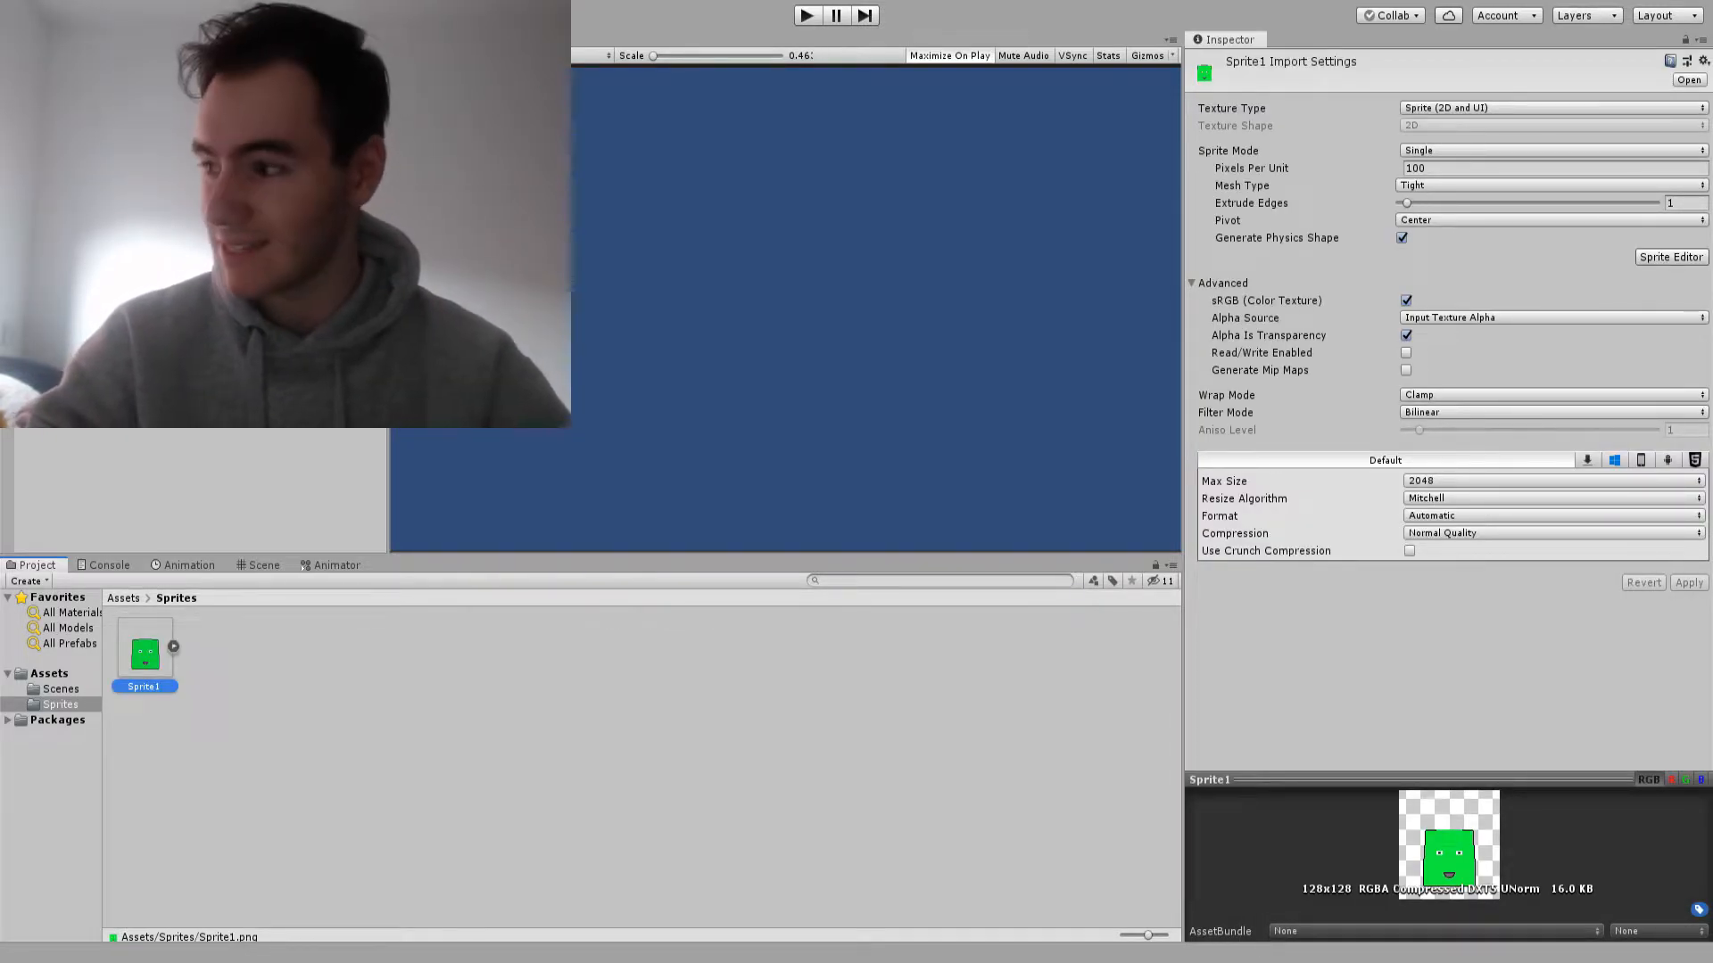
Keep the sprite mode of Sprite1 as Single and add the sprite to the scene hierarchy
left_click(1552, 151)
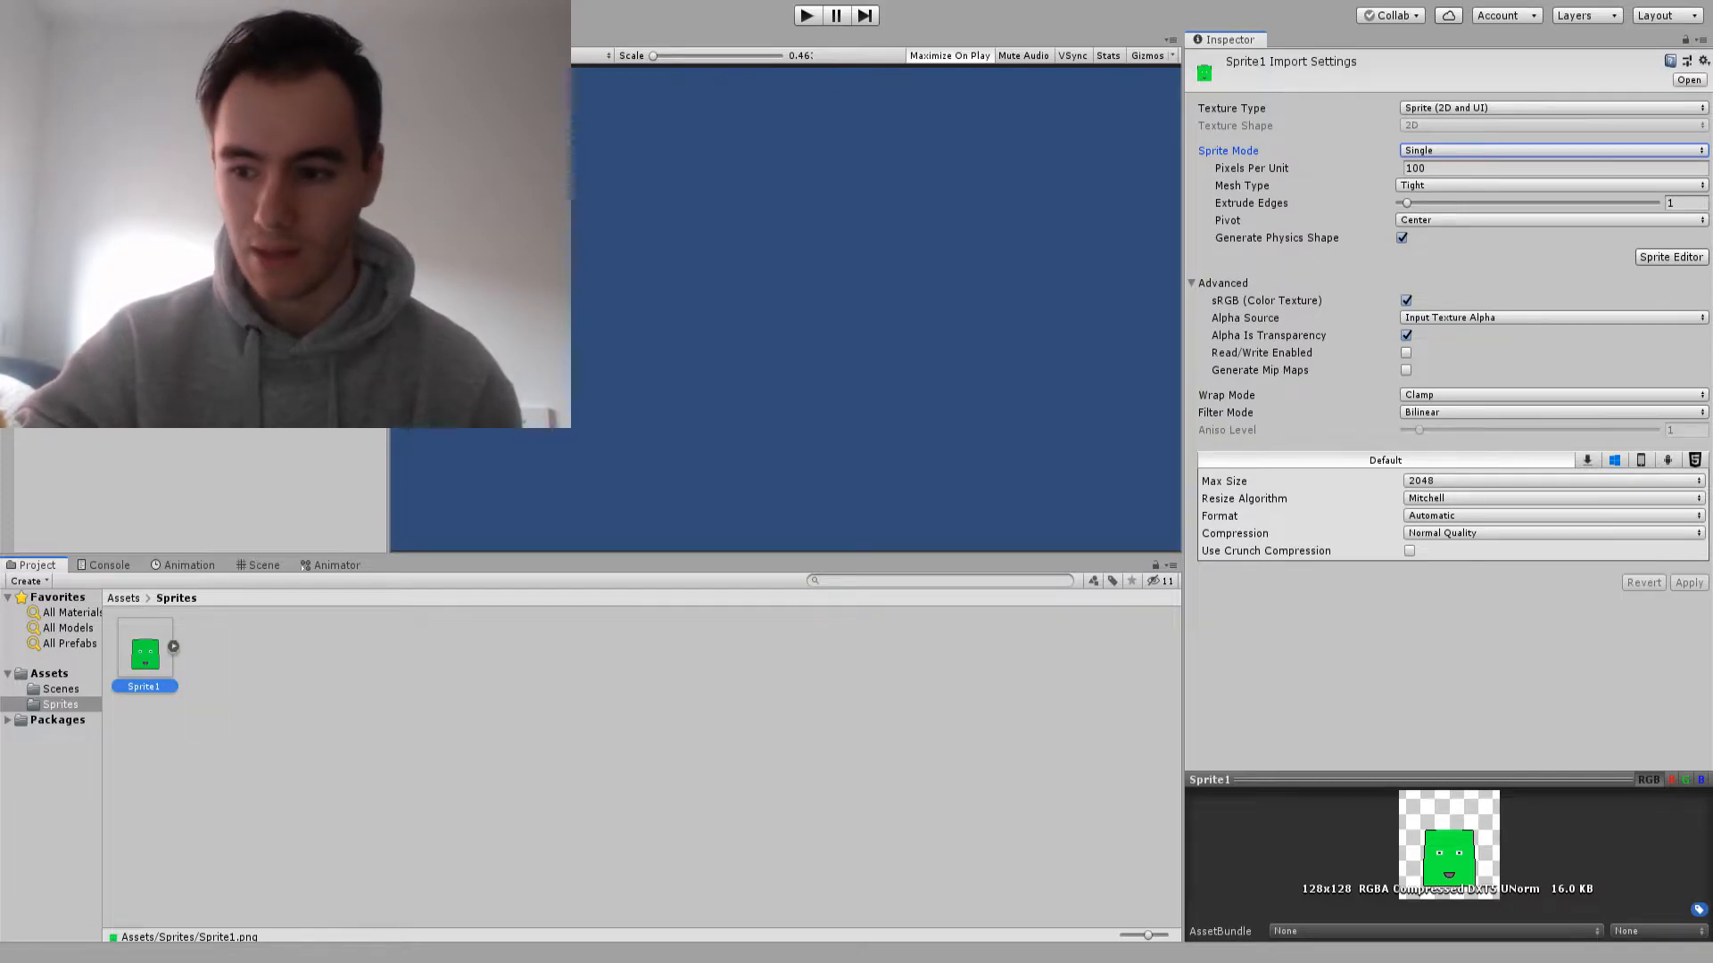
left_click(1553, 150)
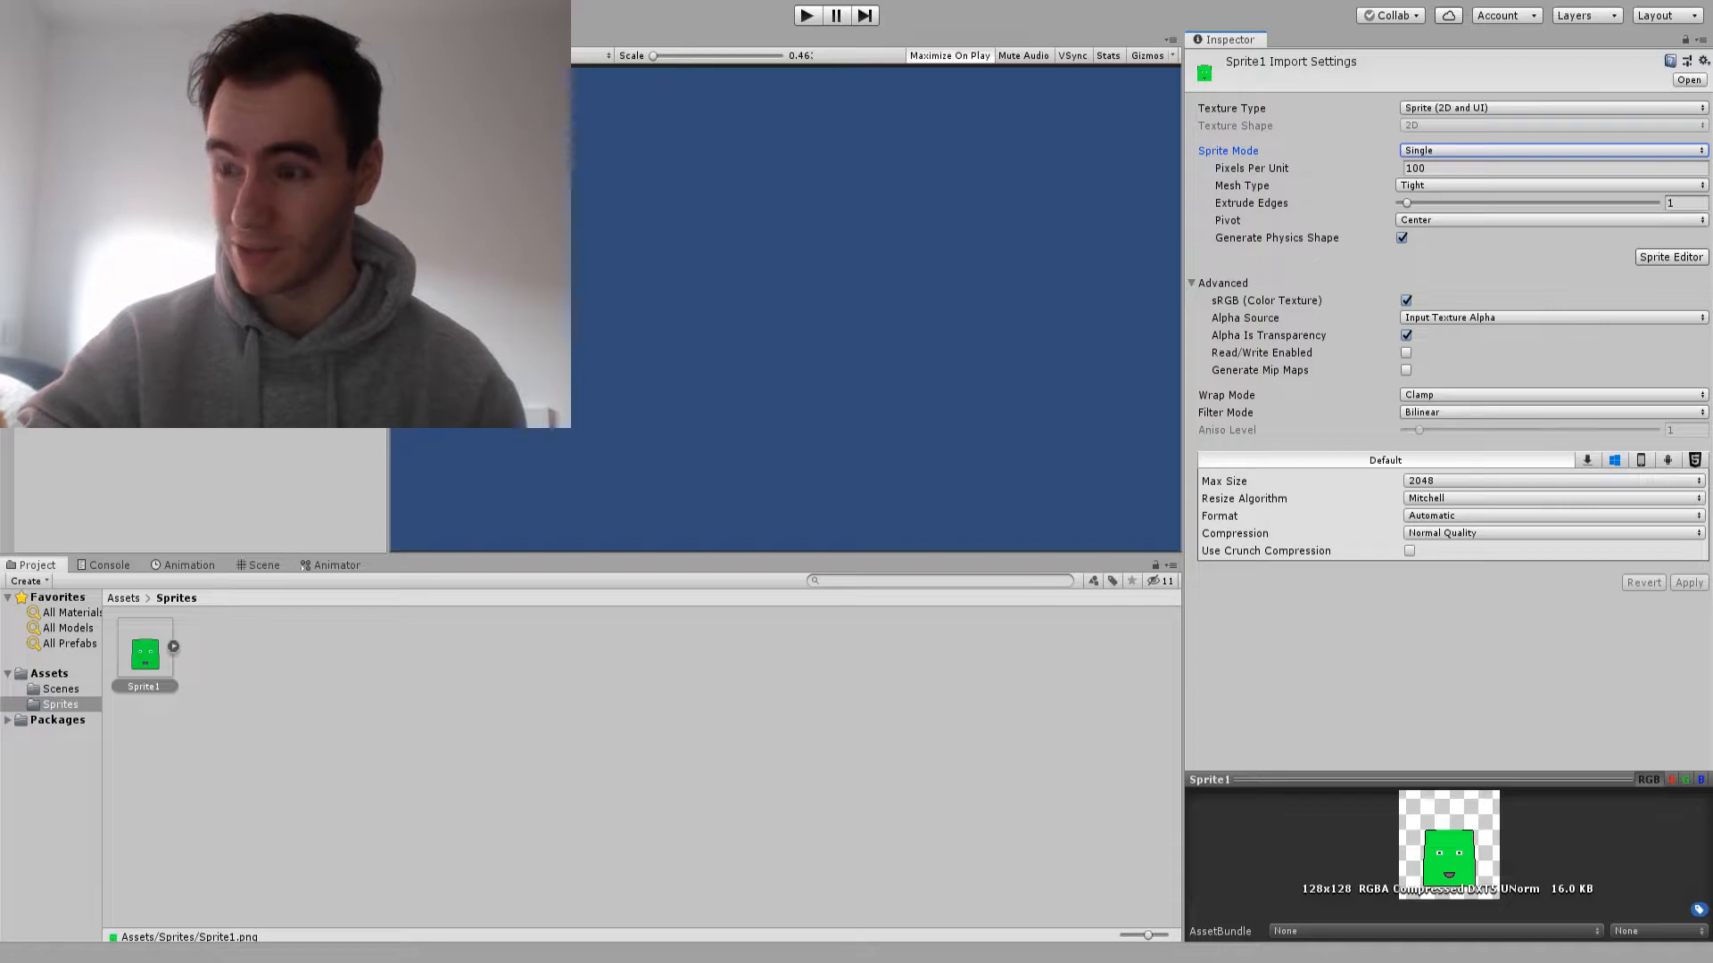
left_click_drag(145, 655, 183, 473)
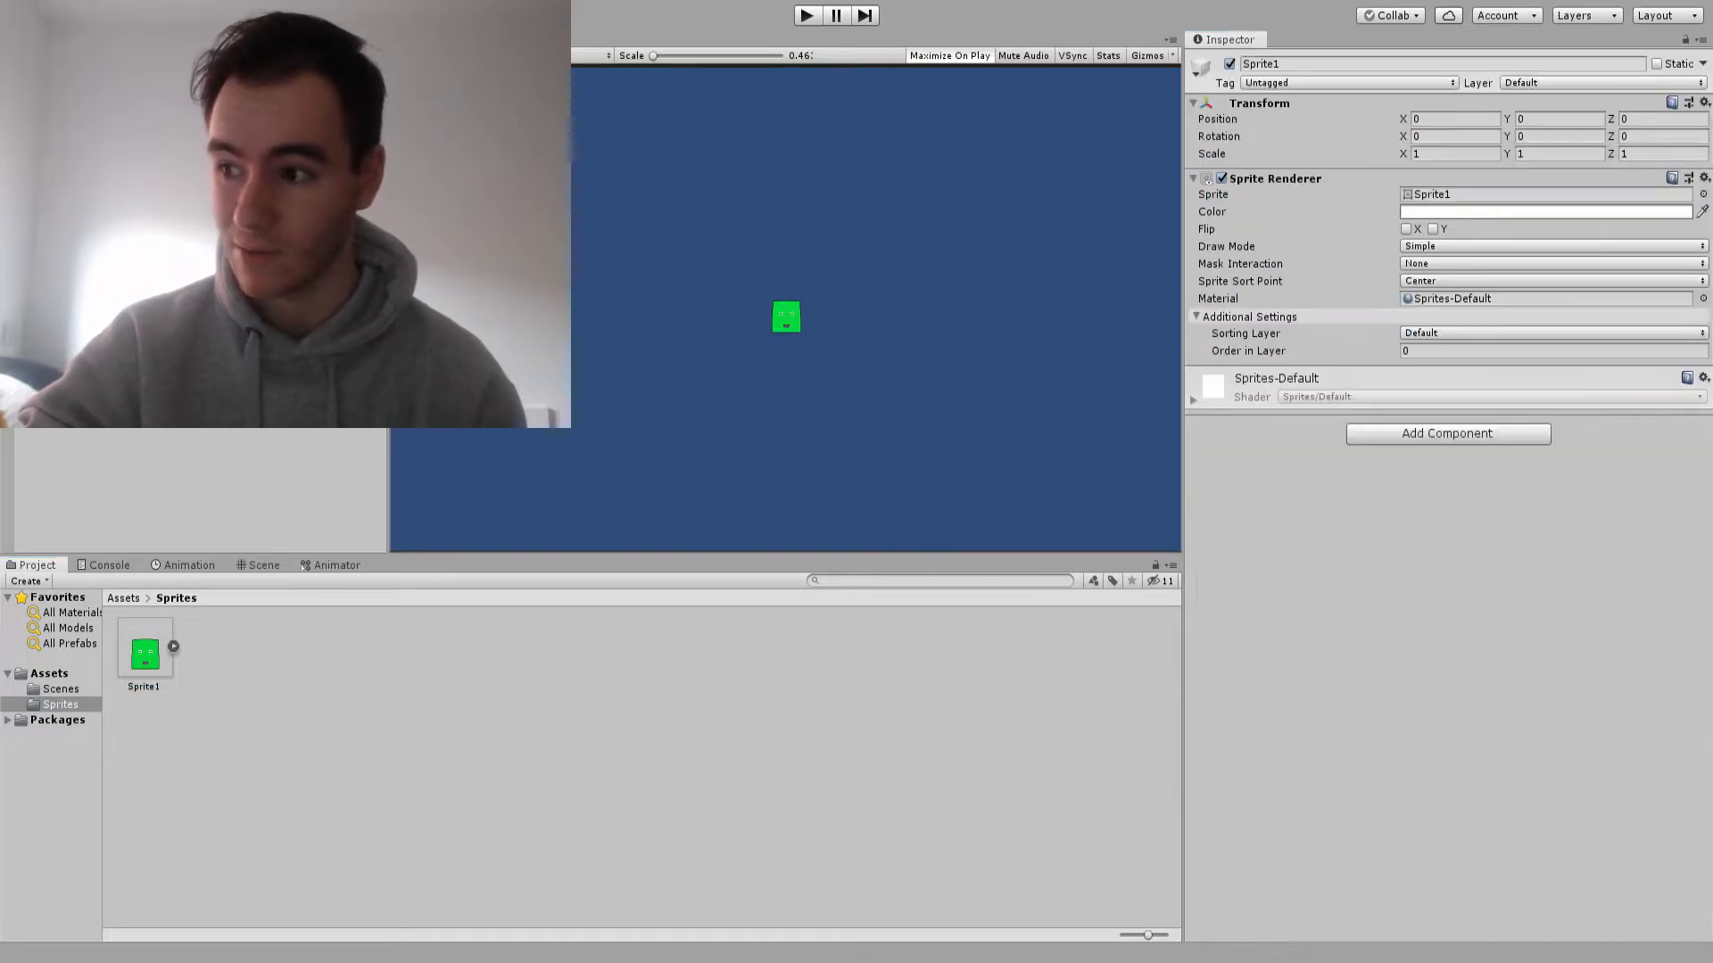
Set the pixels per unit of the Sprite1 asset to 128 and apply the import settings
left_click(145, 653)
left_click(1429, 169)
type("128")
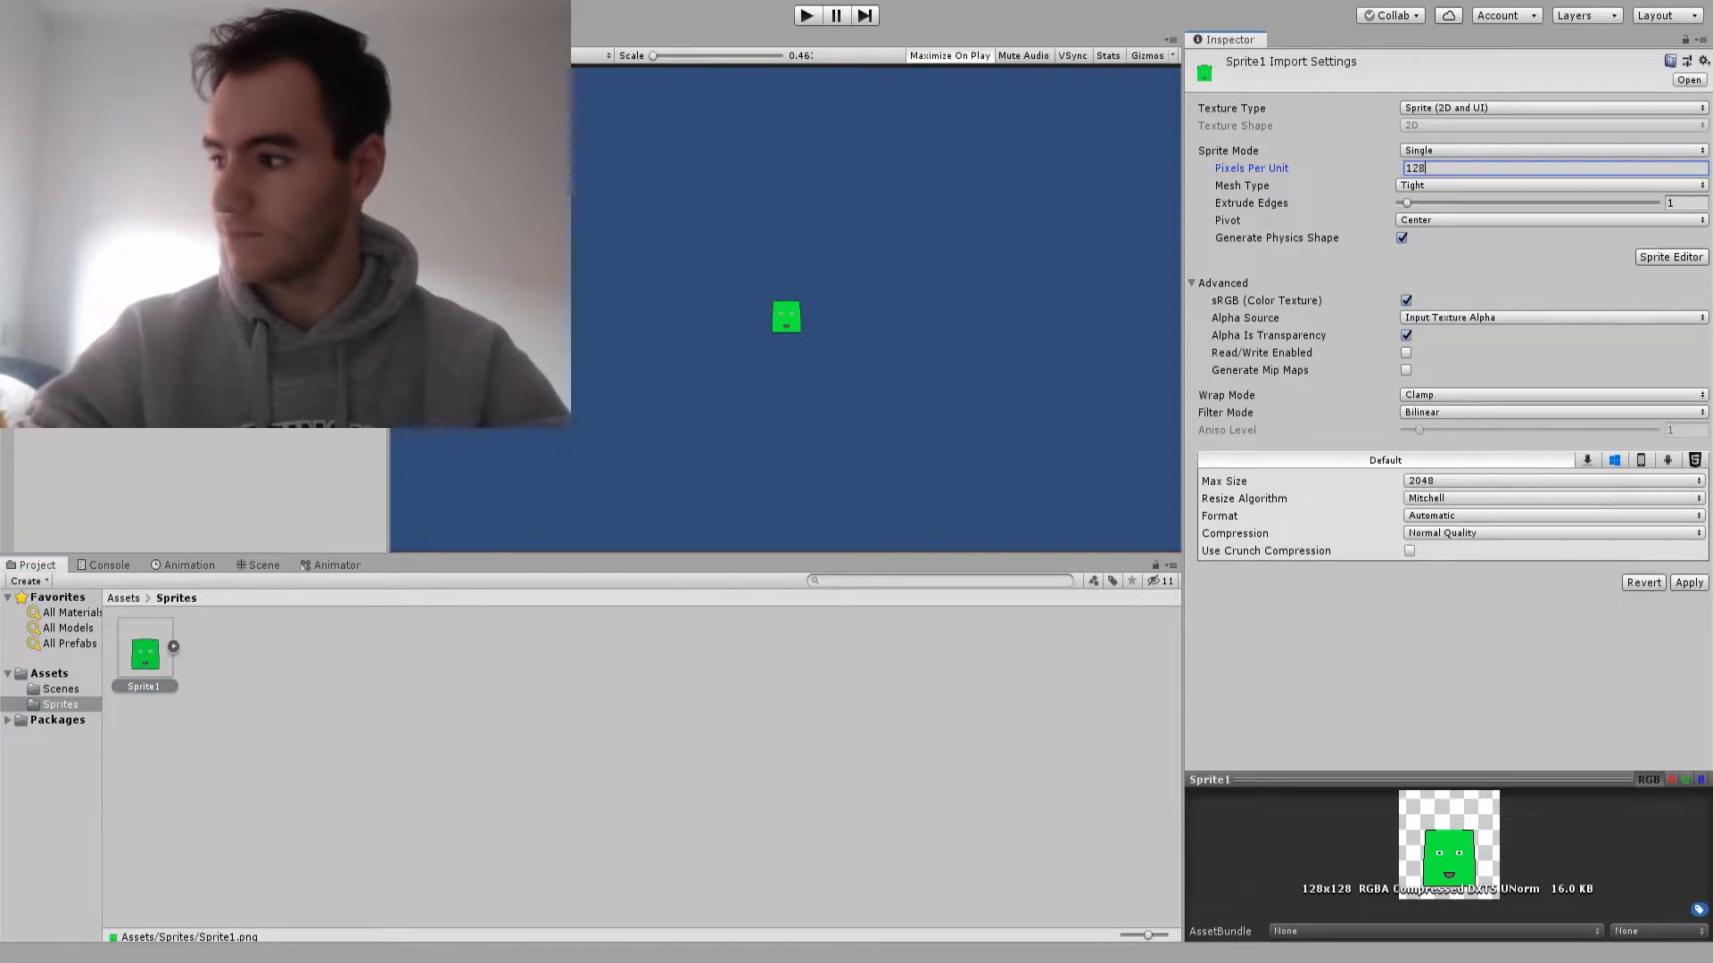
left_click(1689, 582)
Apply 64 pixels per unit to the Sprite1 asset, and re-enter 128 without applying it
left_click(1429, 169)
type("64")
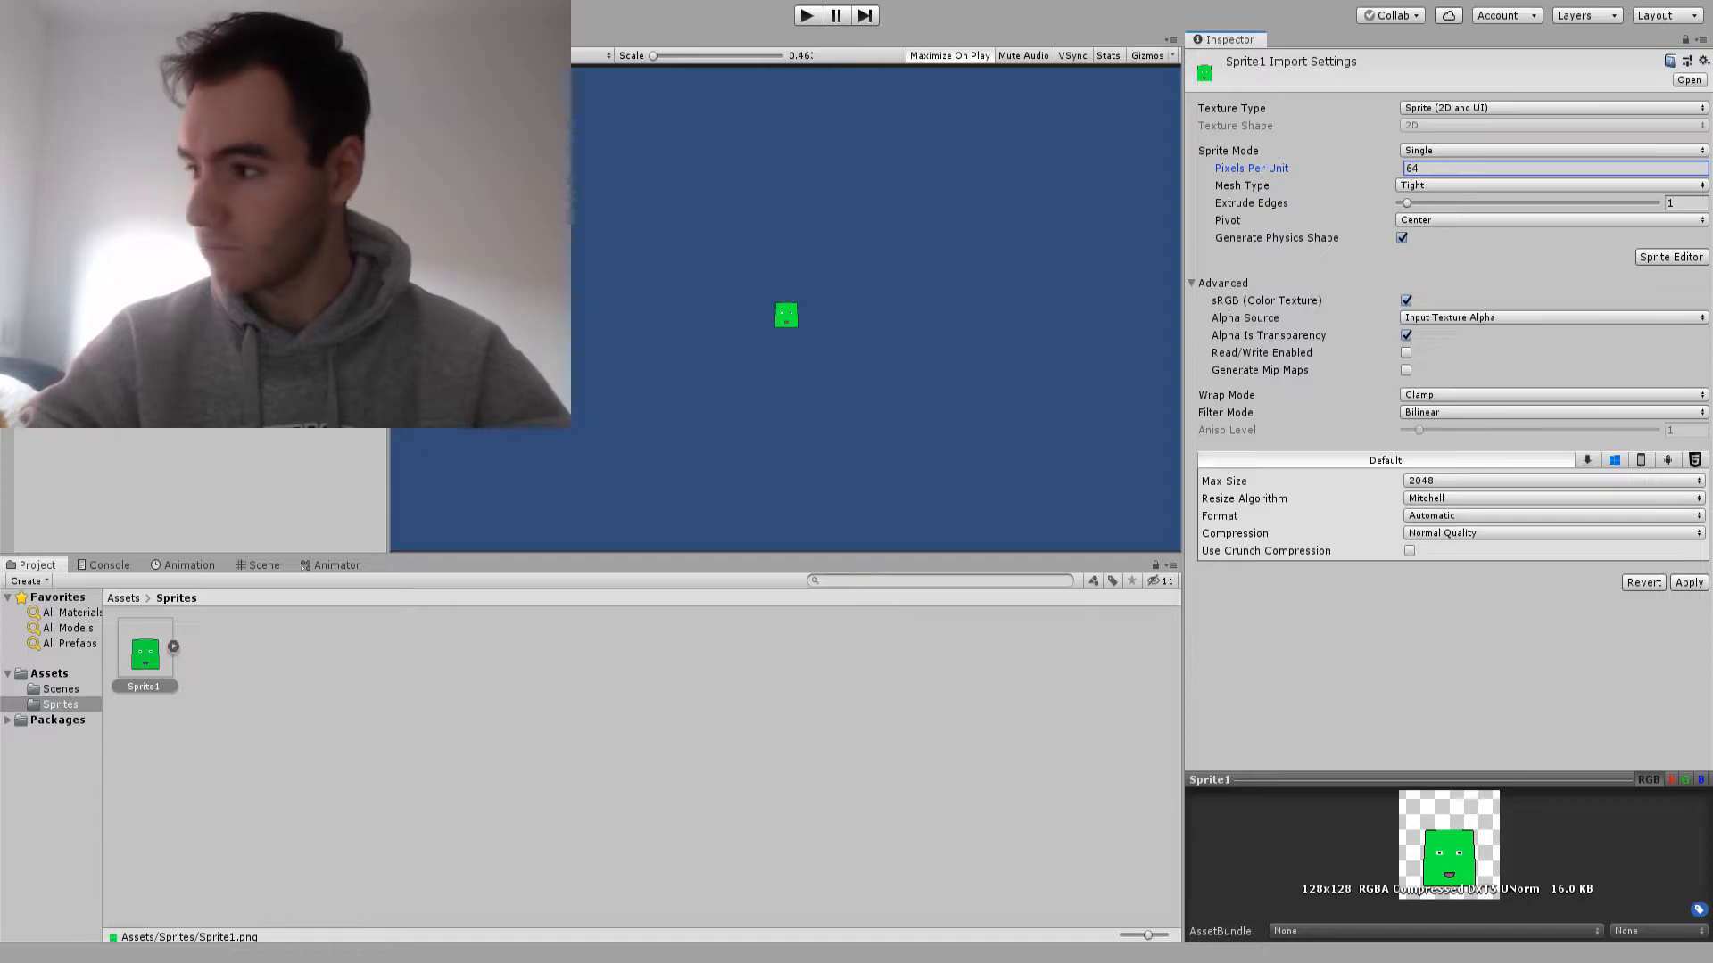
left_click(1688, 583)
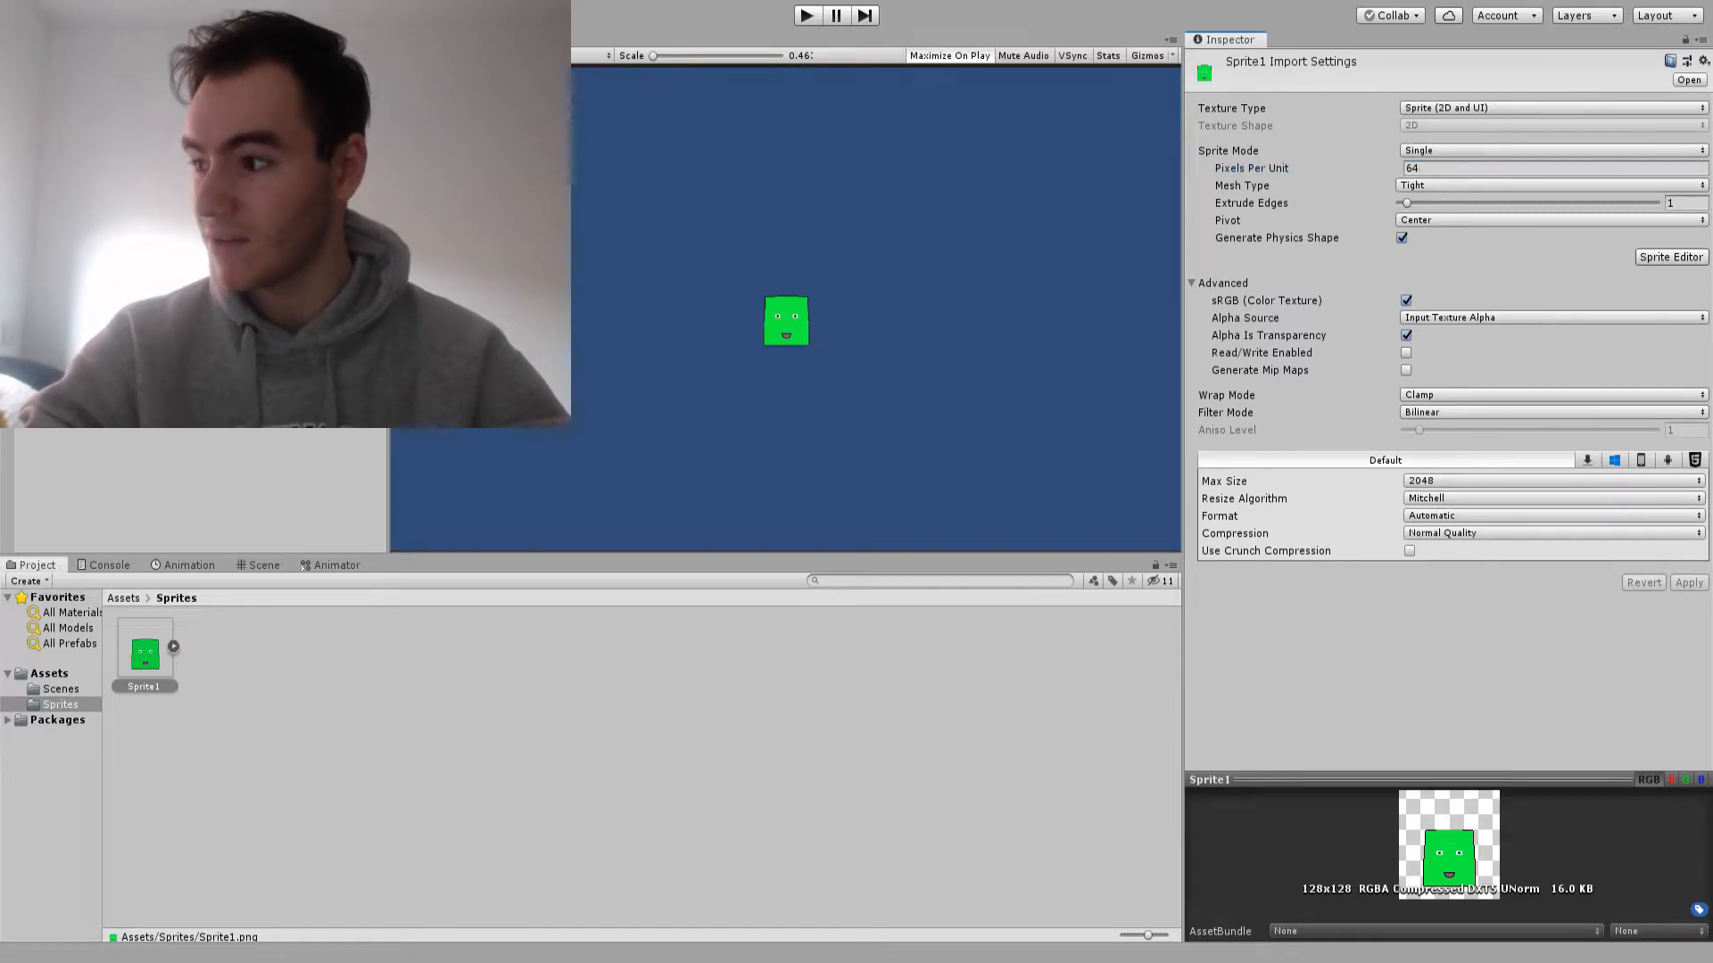
left_click(1429, 169)
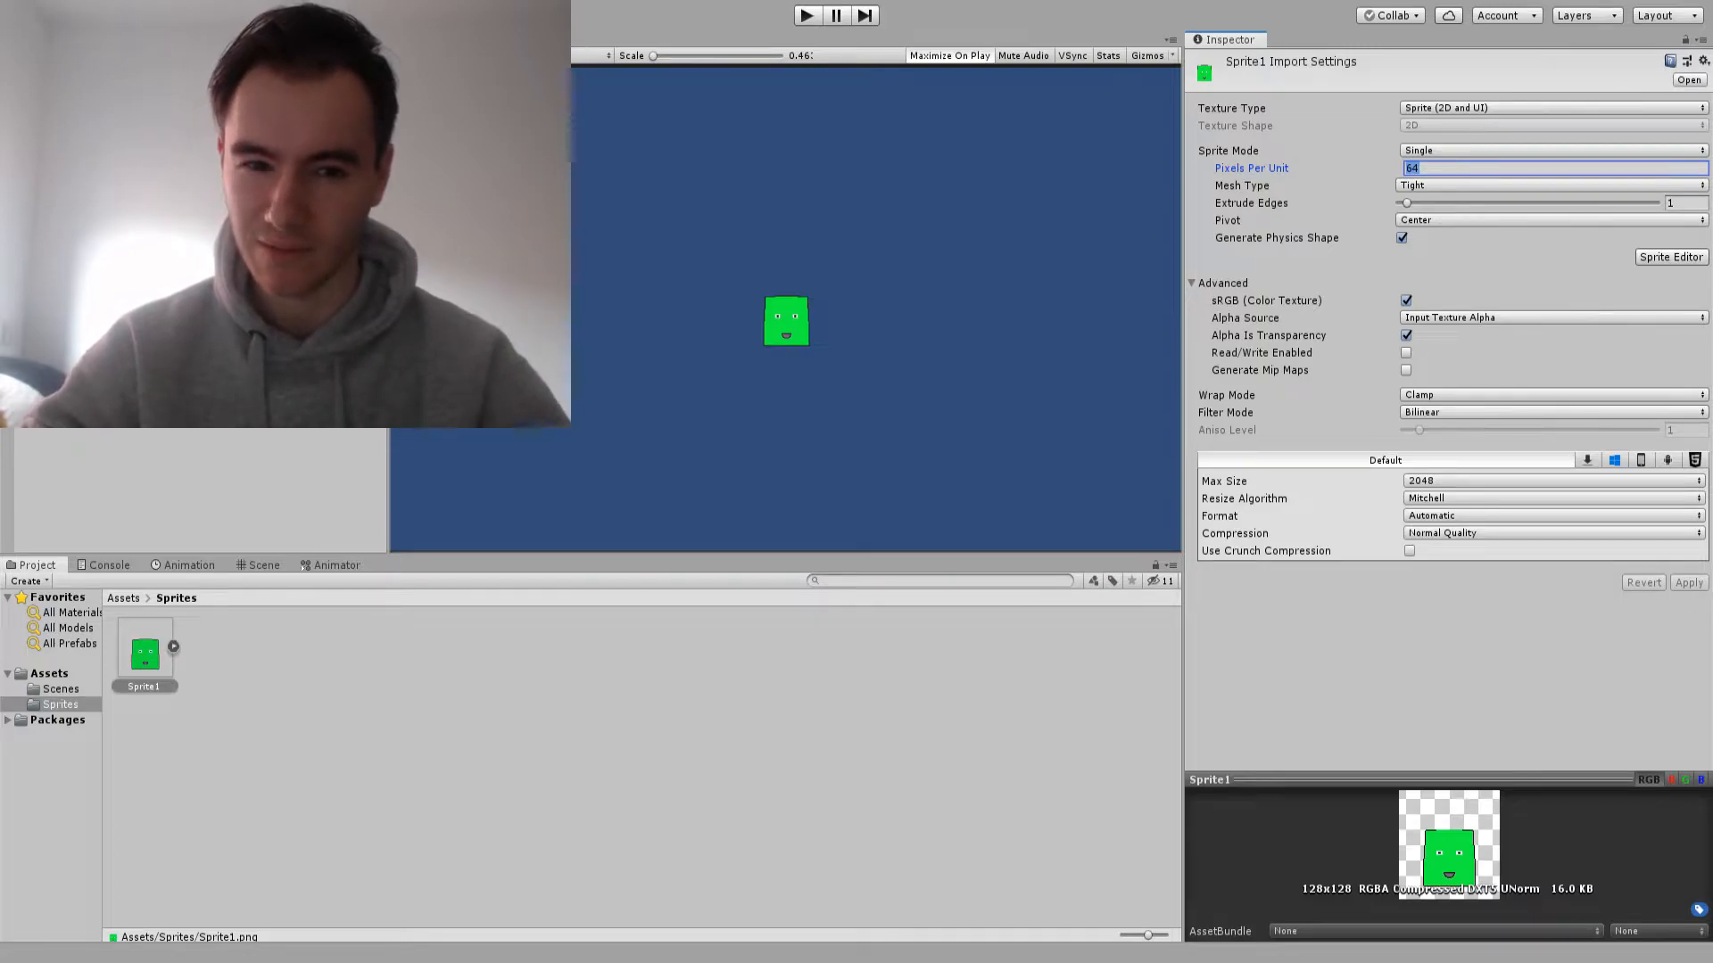
type("128")
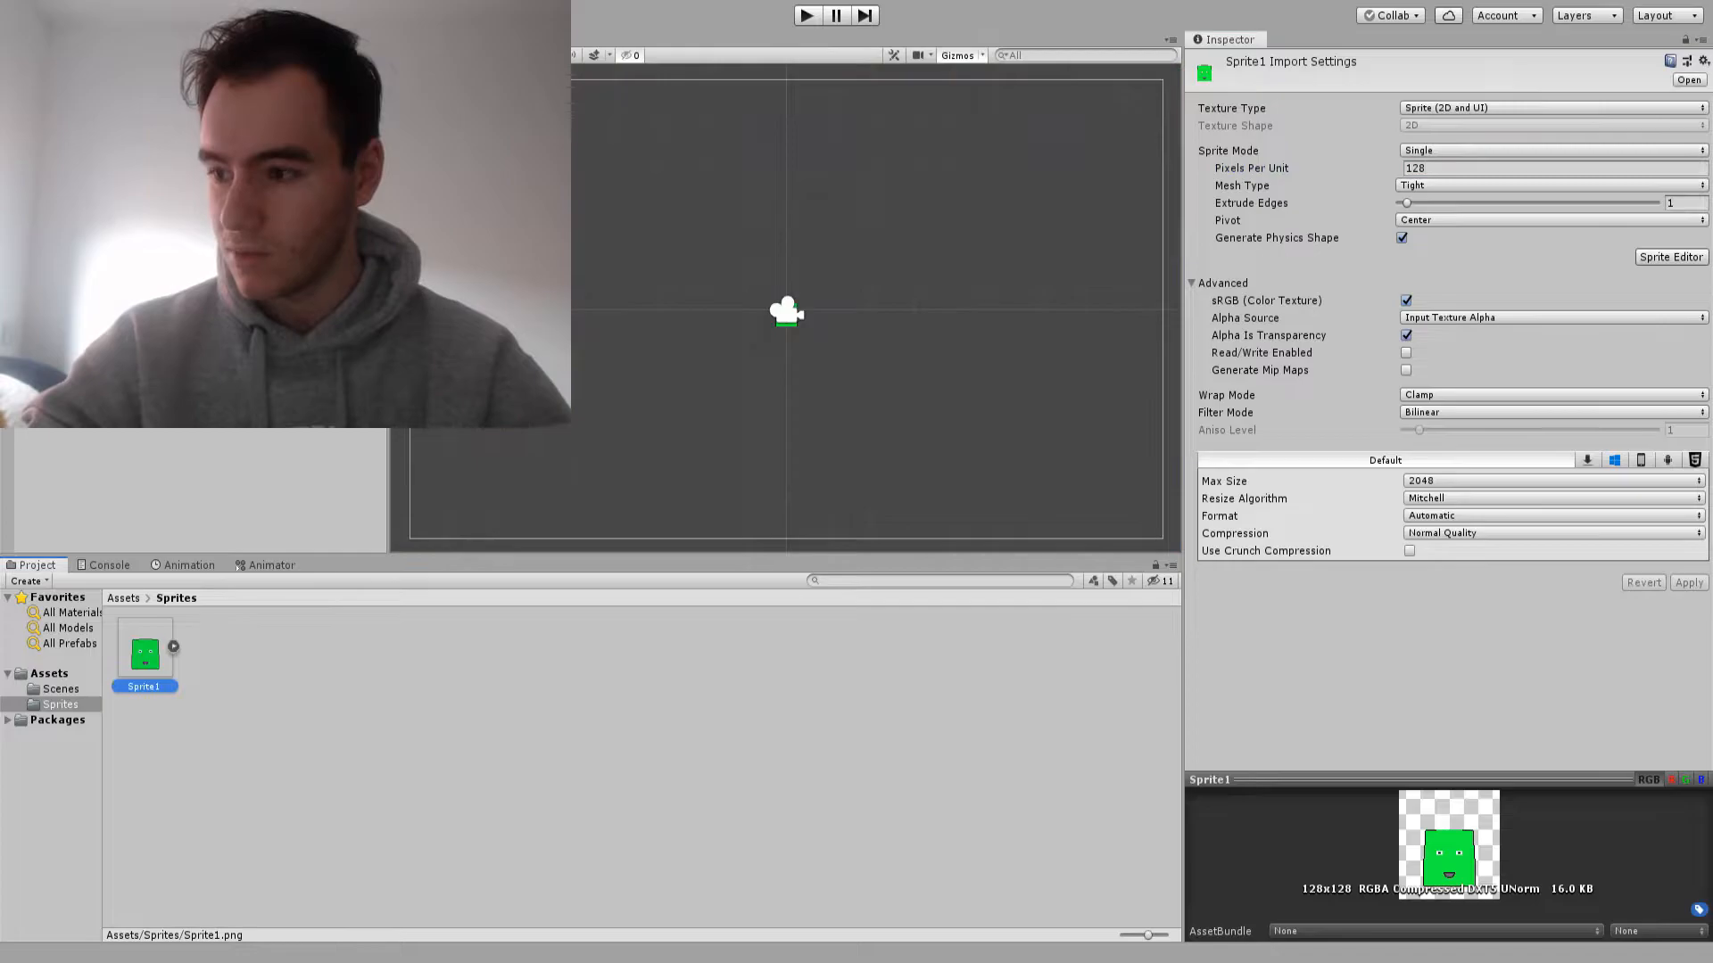
Move the sprite in the scene to about X -0.47, Y 0.54 and activate the Rect tool
scroll(787, 314, "up", 4)
left_click_drag(763, 254, 758, 252)
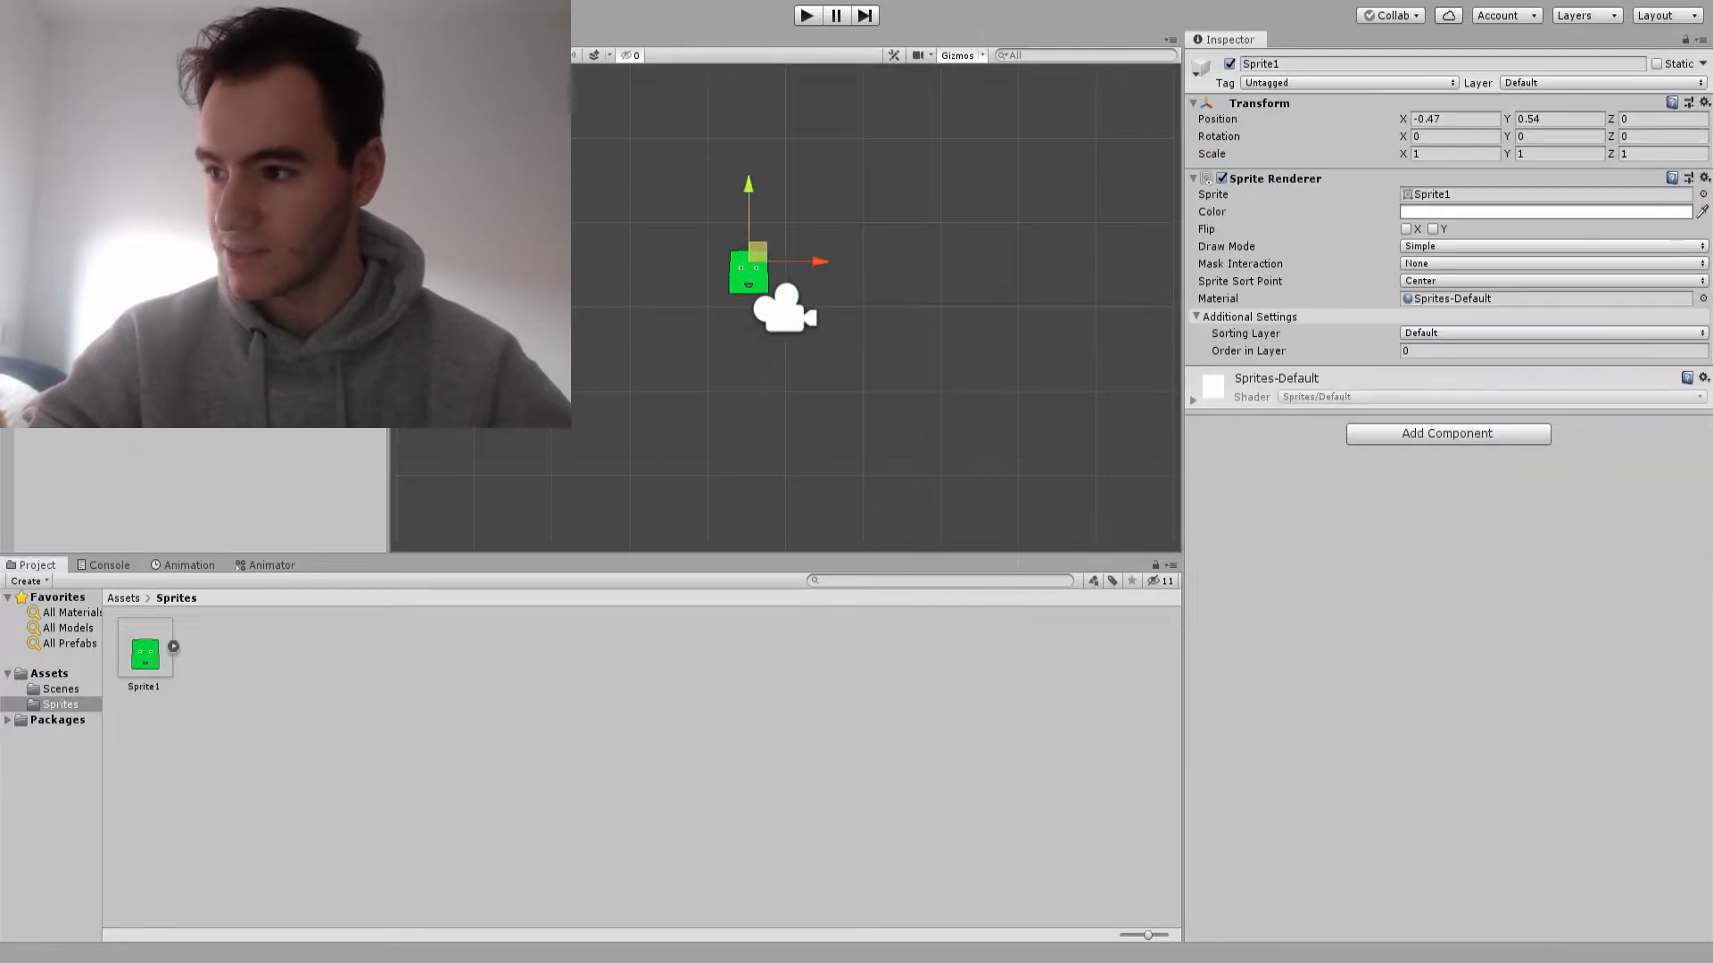
key("t")
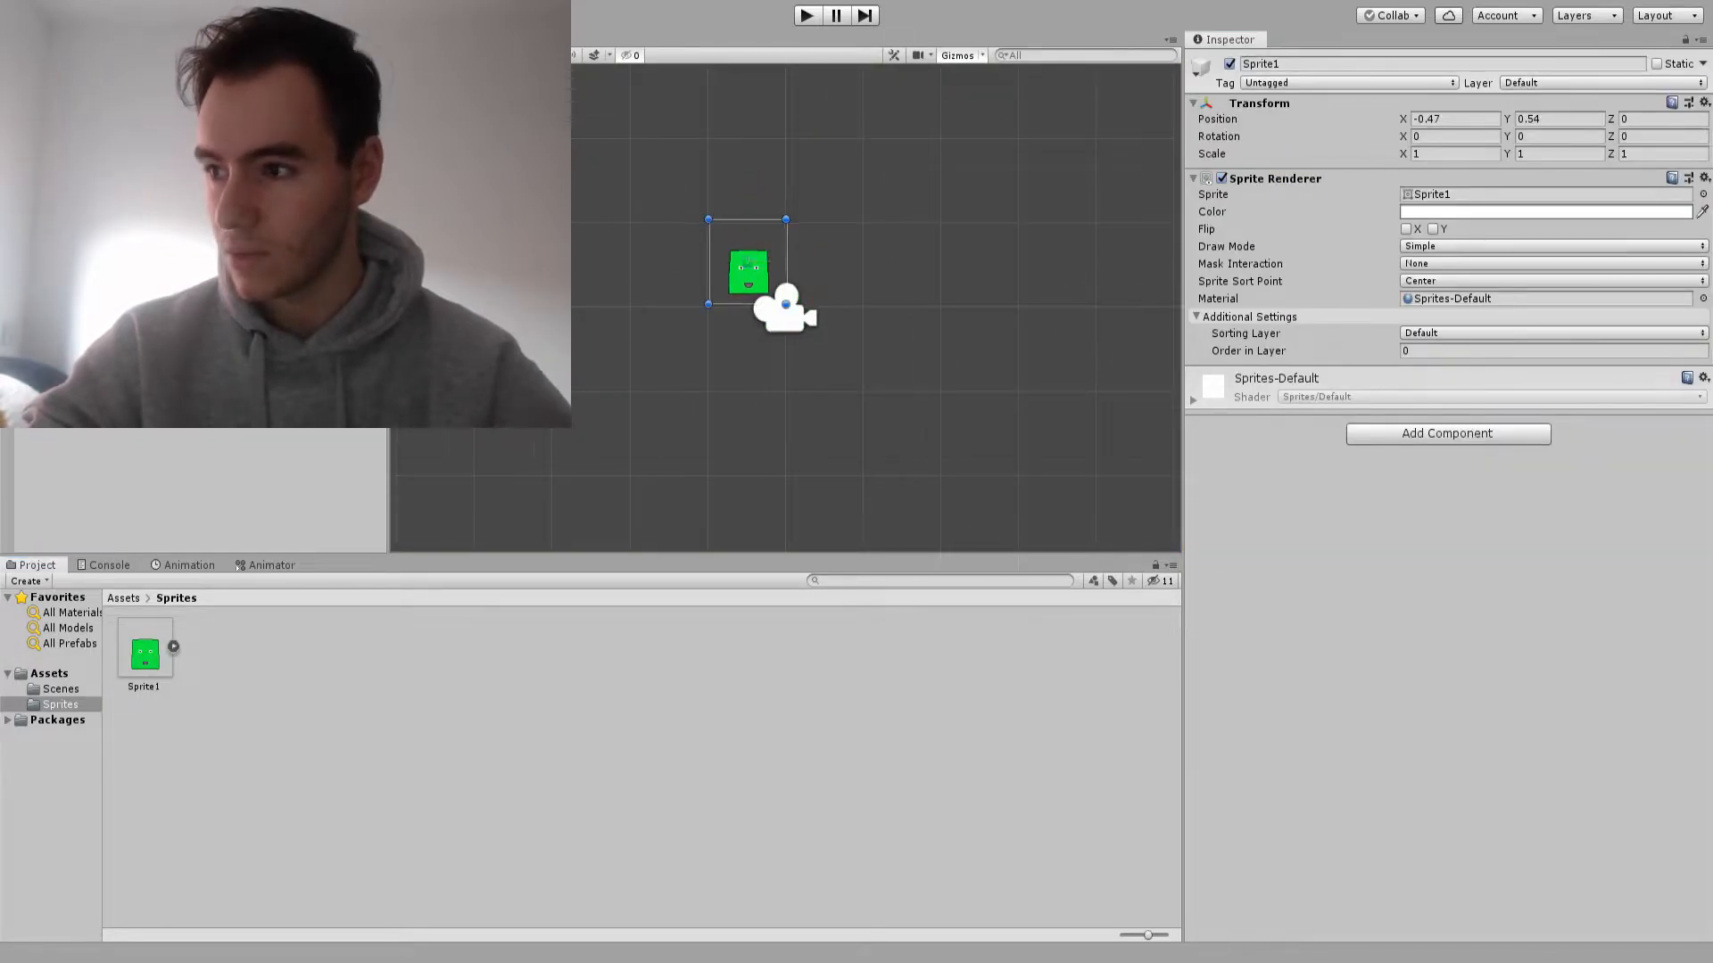
scroll(749, 272, "up", 2)
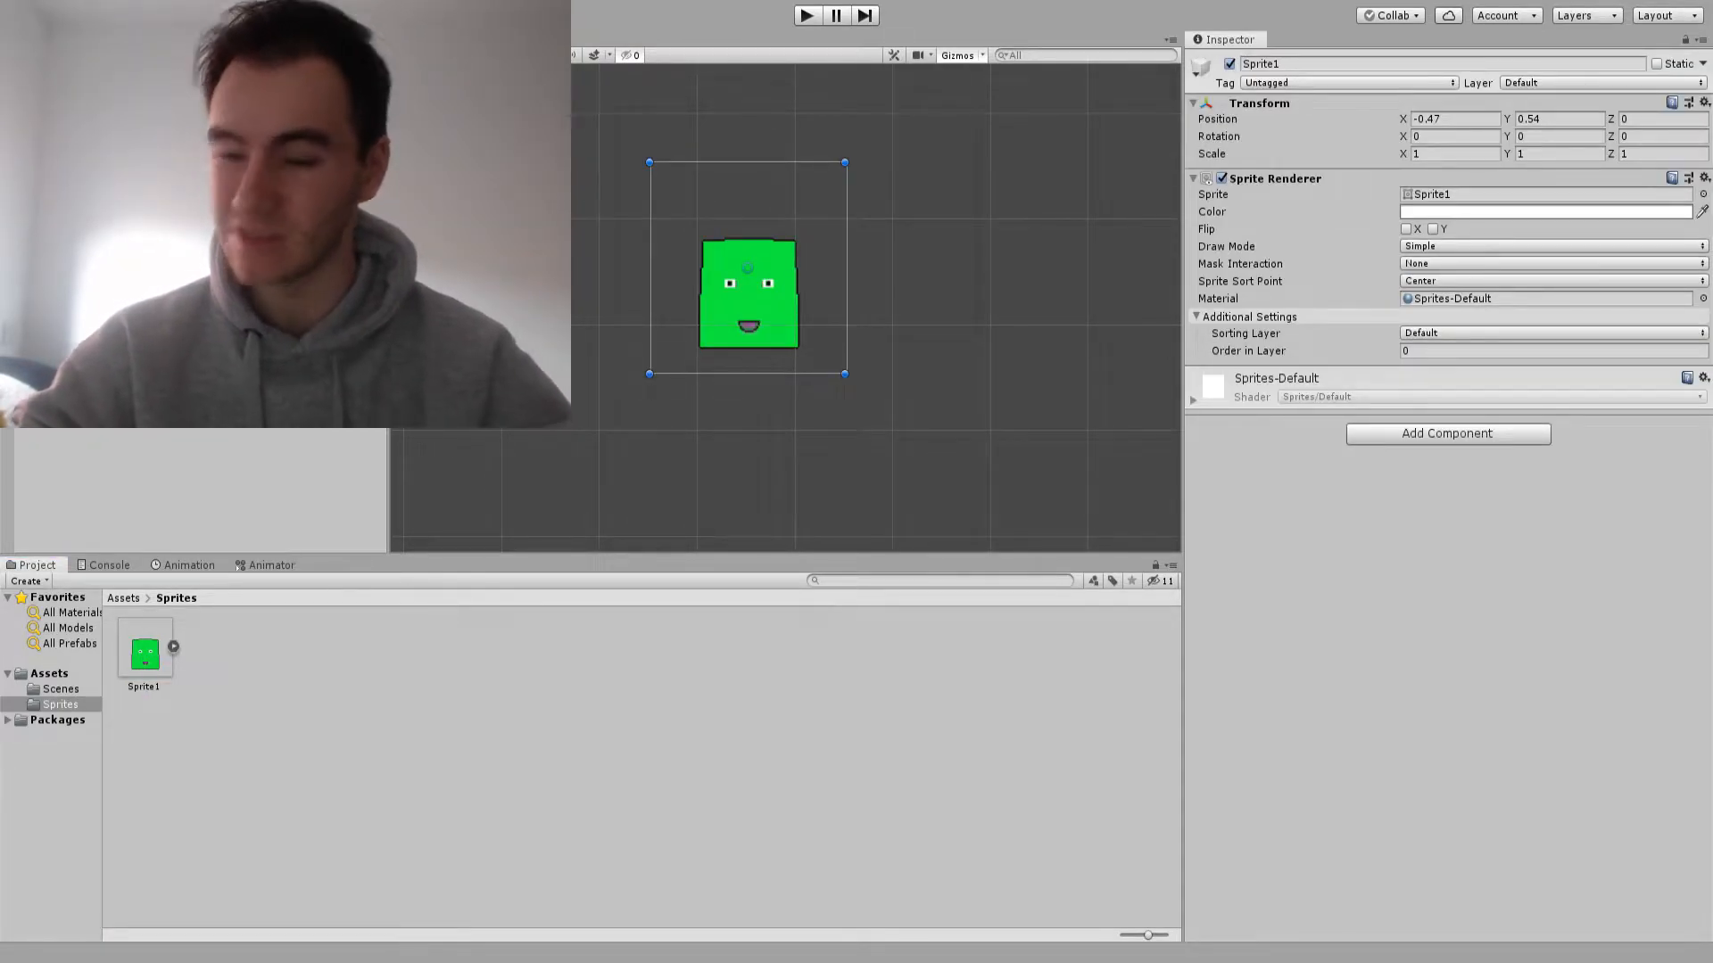
Change the Sprite1 asset's pixels per unit to 128 and apply the import settings
left_click(144, 653)
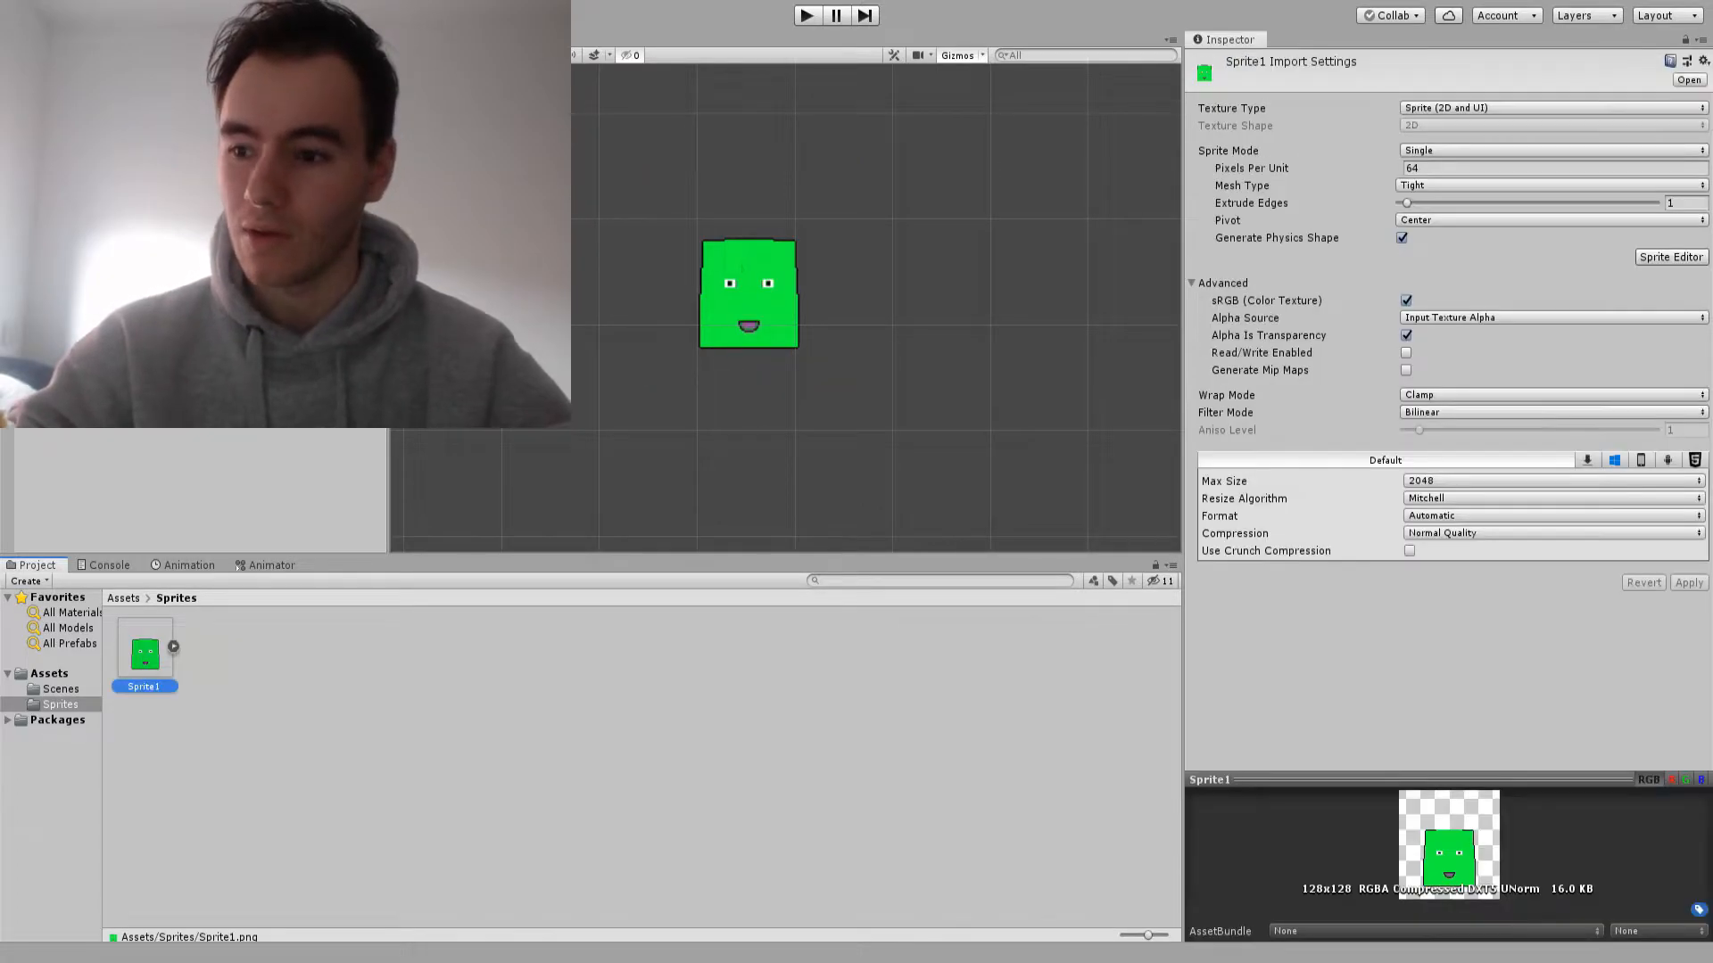
left_click(1552, 168)
type("128")
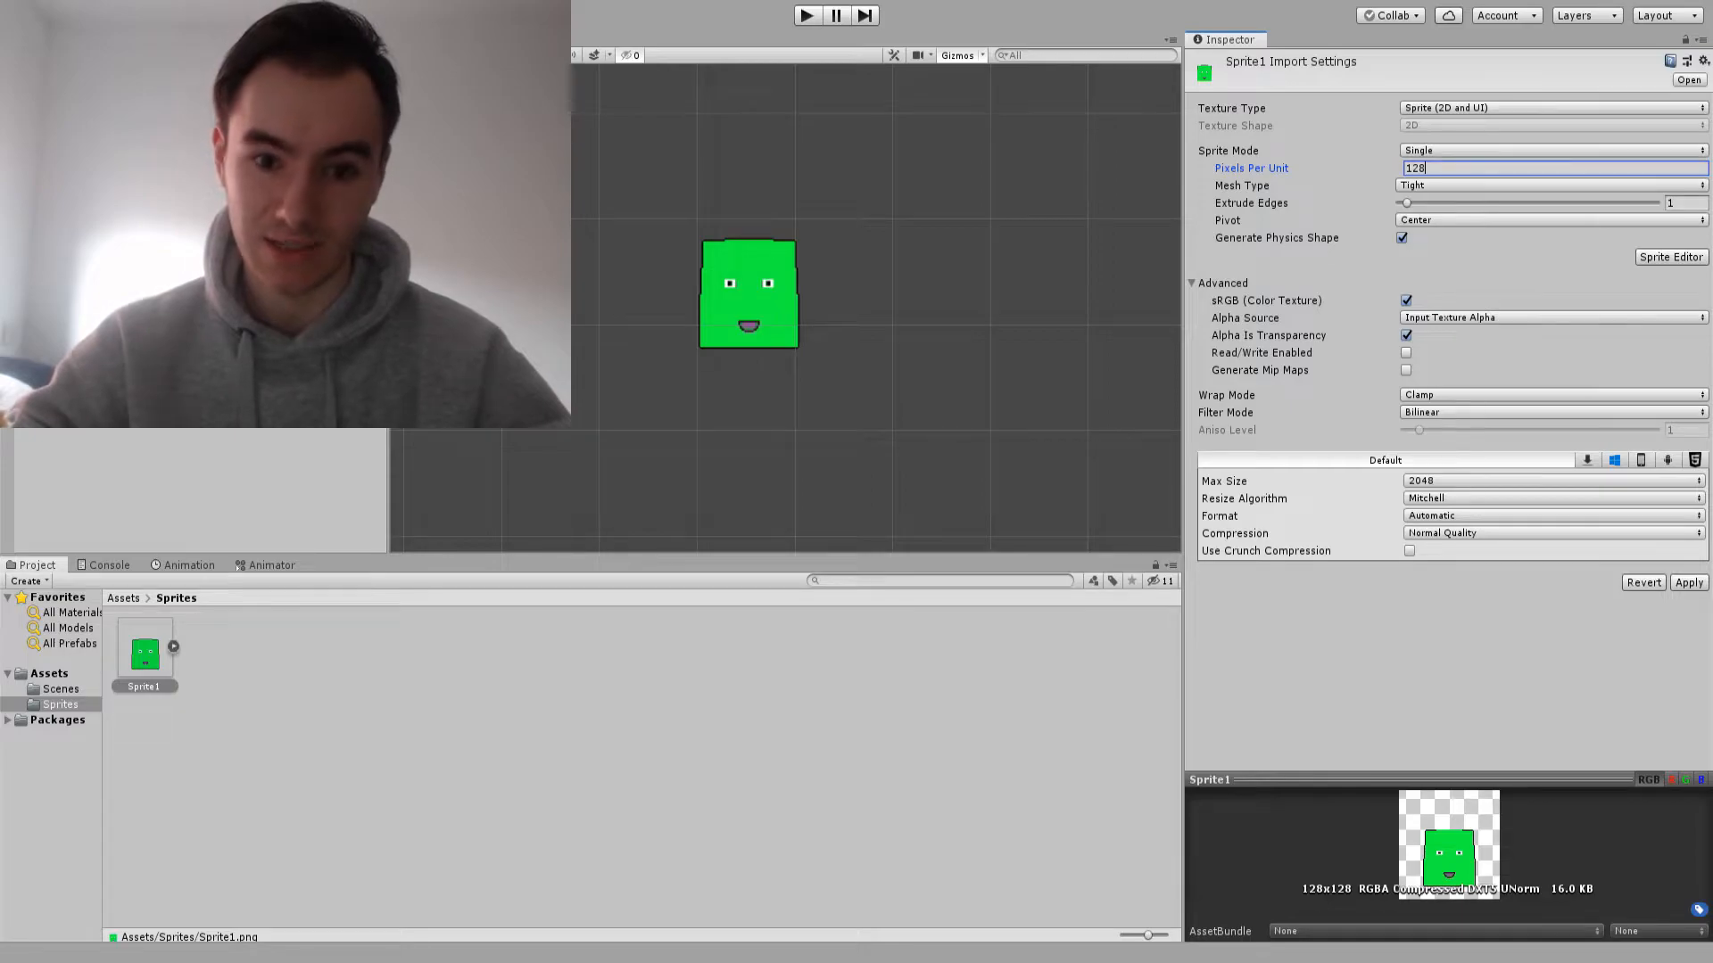
left_click(1688, 583)
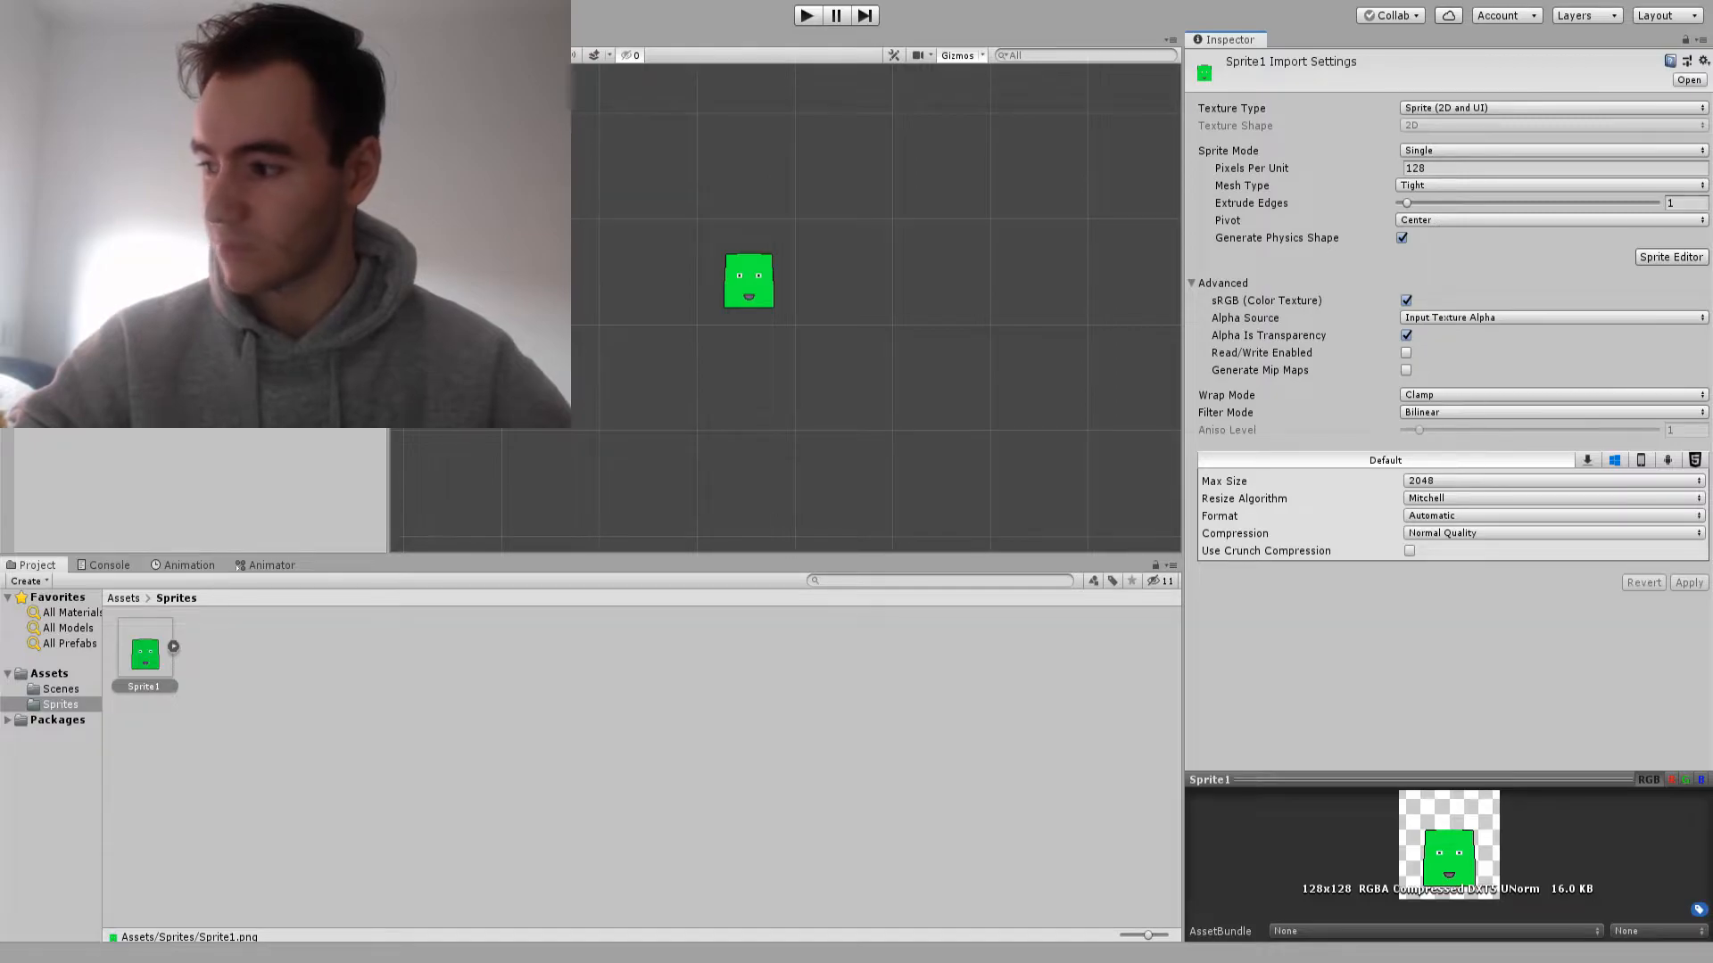
Set Sprite1's filter mode to Point (no filter) and compression to None, and apply the changes
left_click(1553, 413)
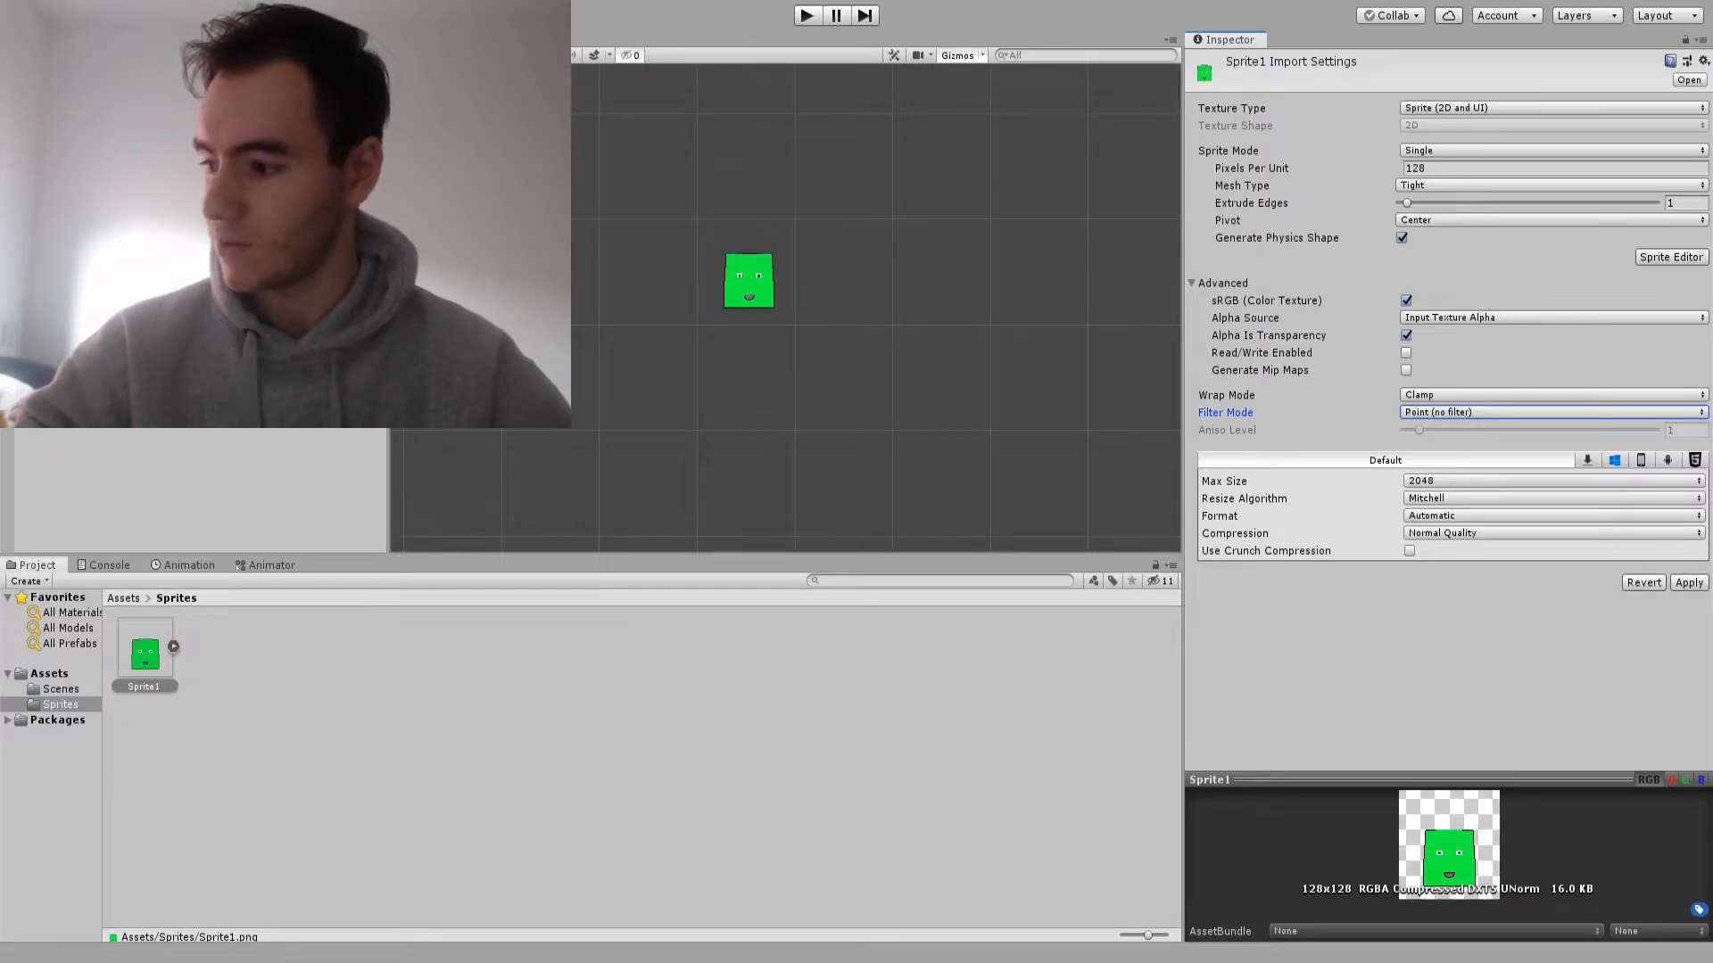
left_click(1553, 533)
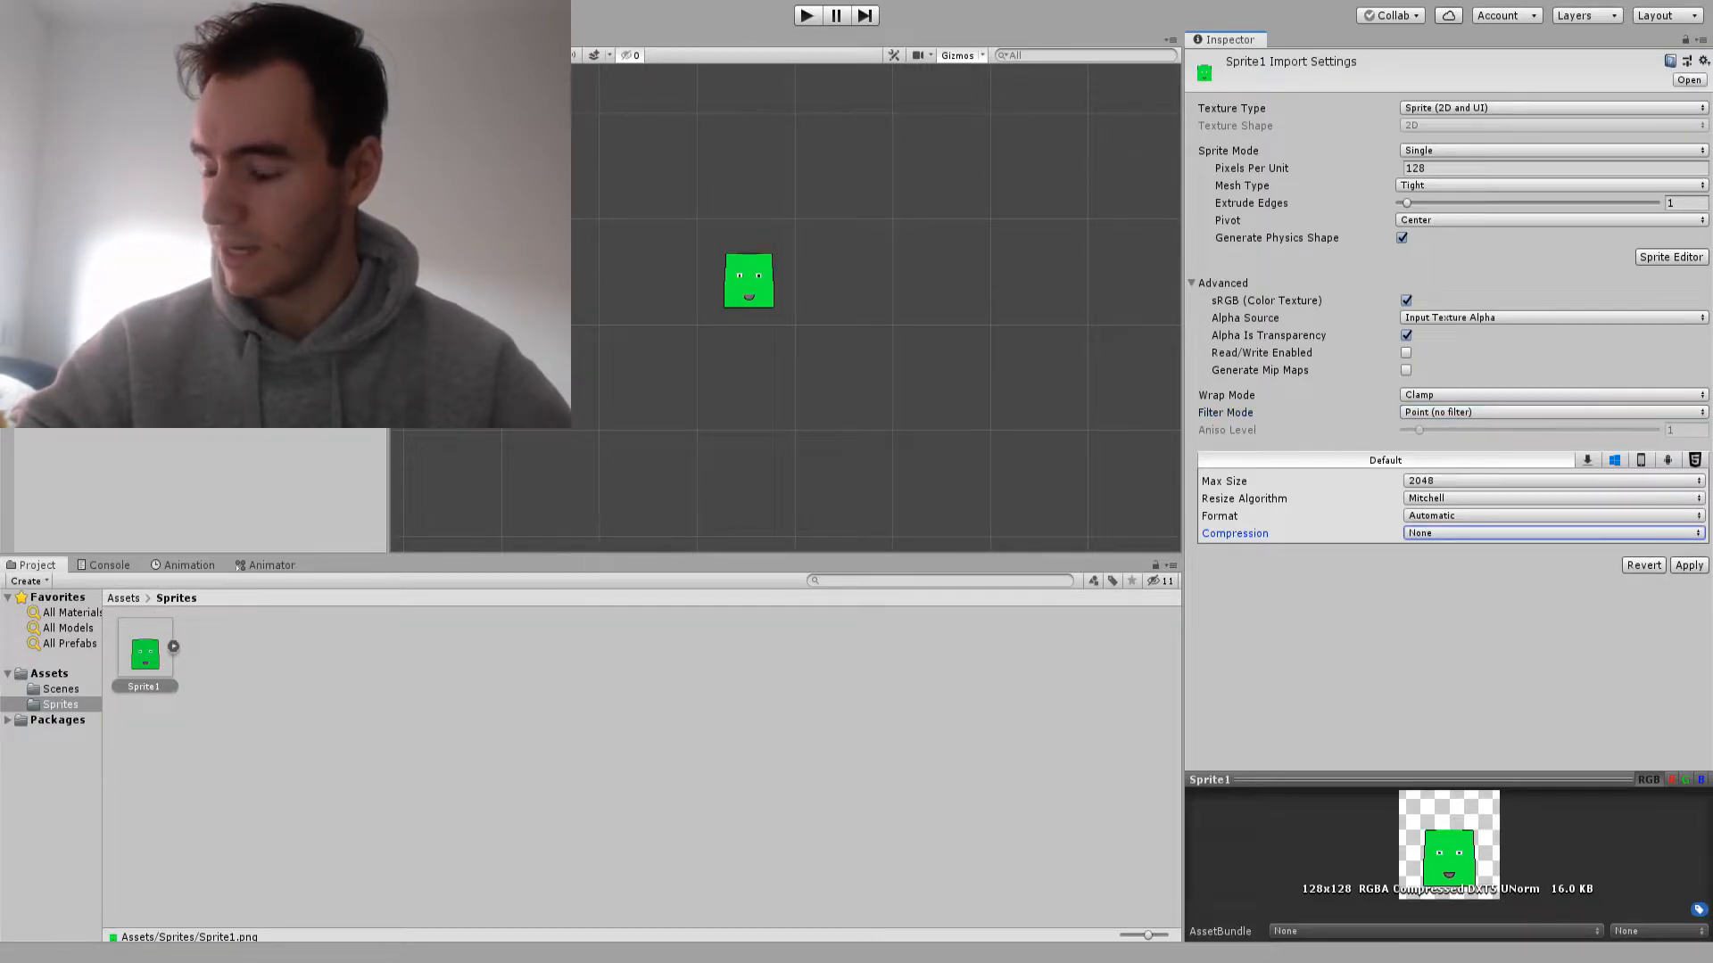
left_click(1688, 566)
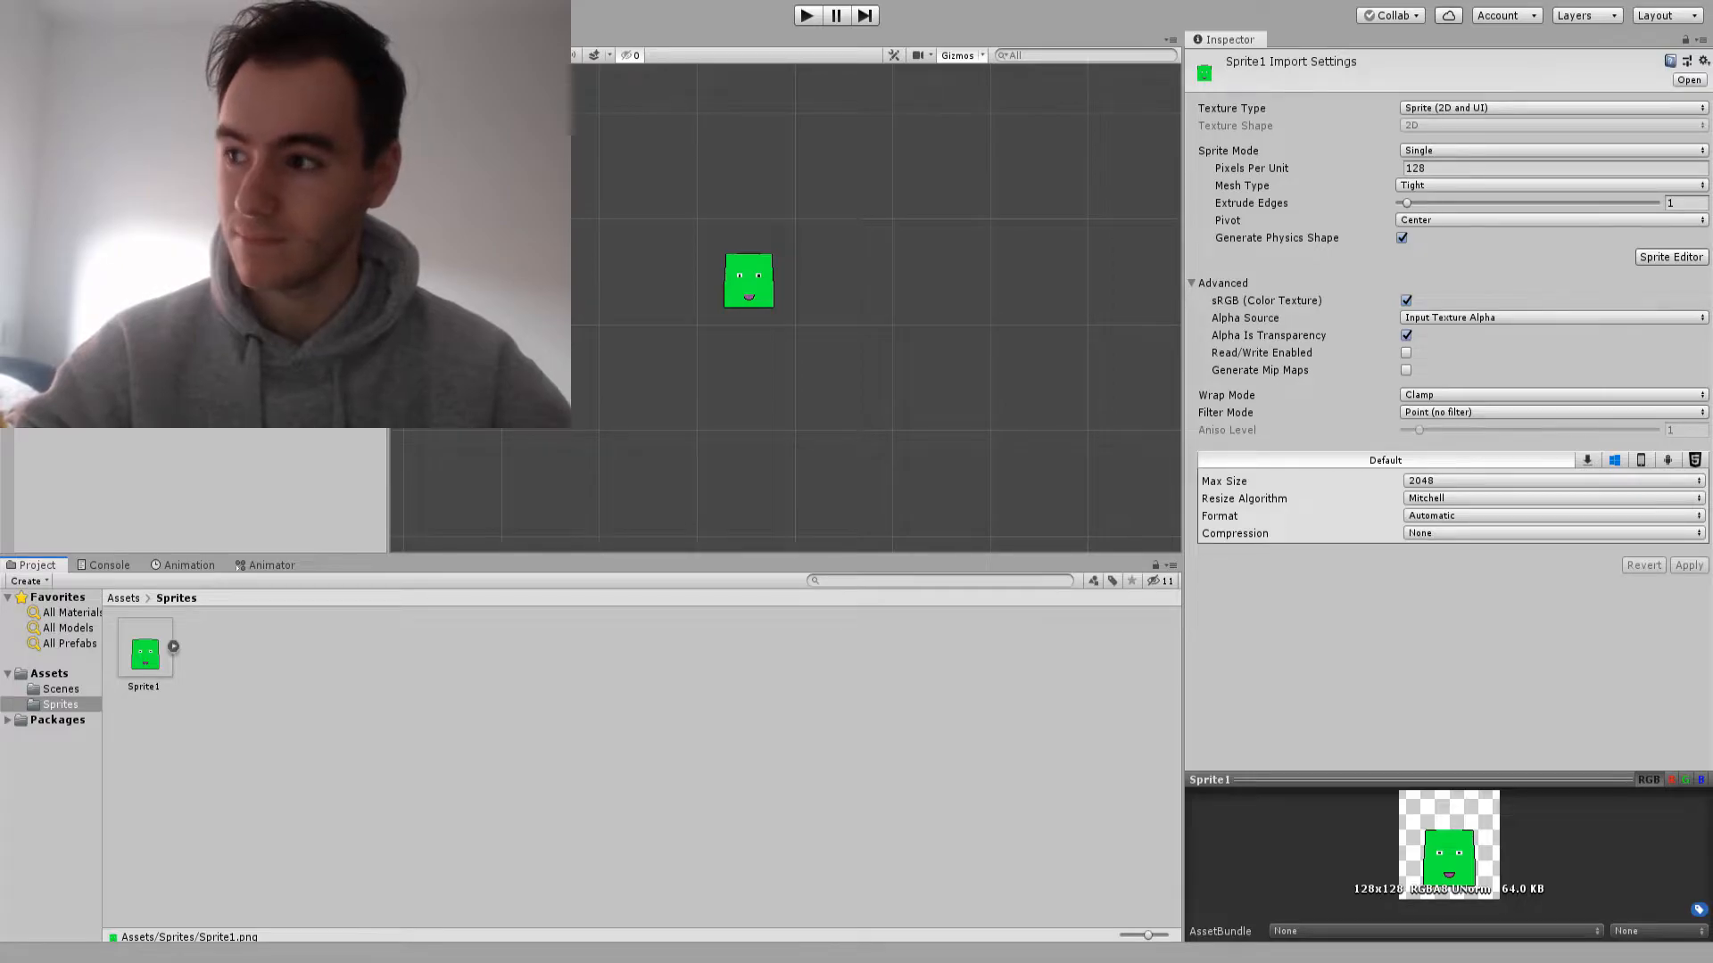
Run the game to examine how the sprite renders, and stop play mode
key("ctrl+p")
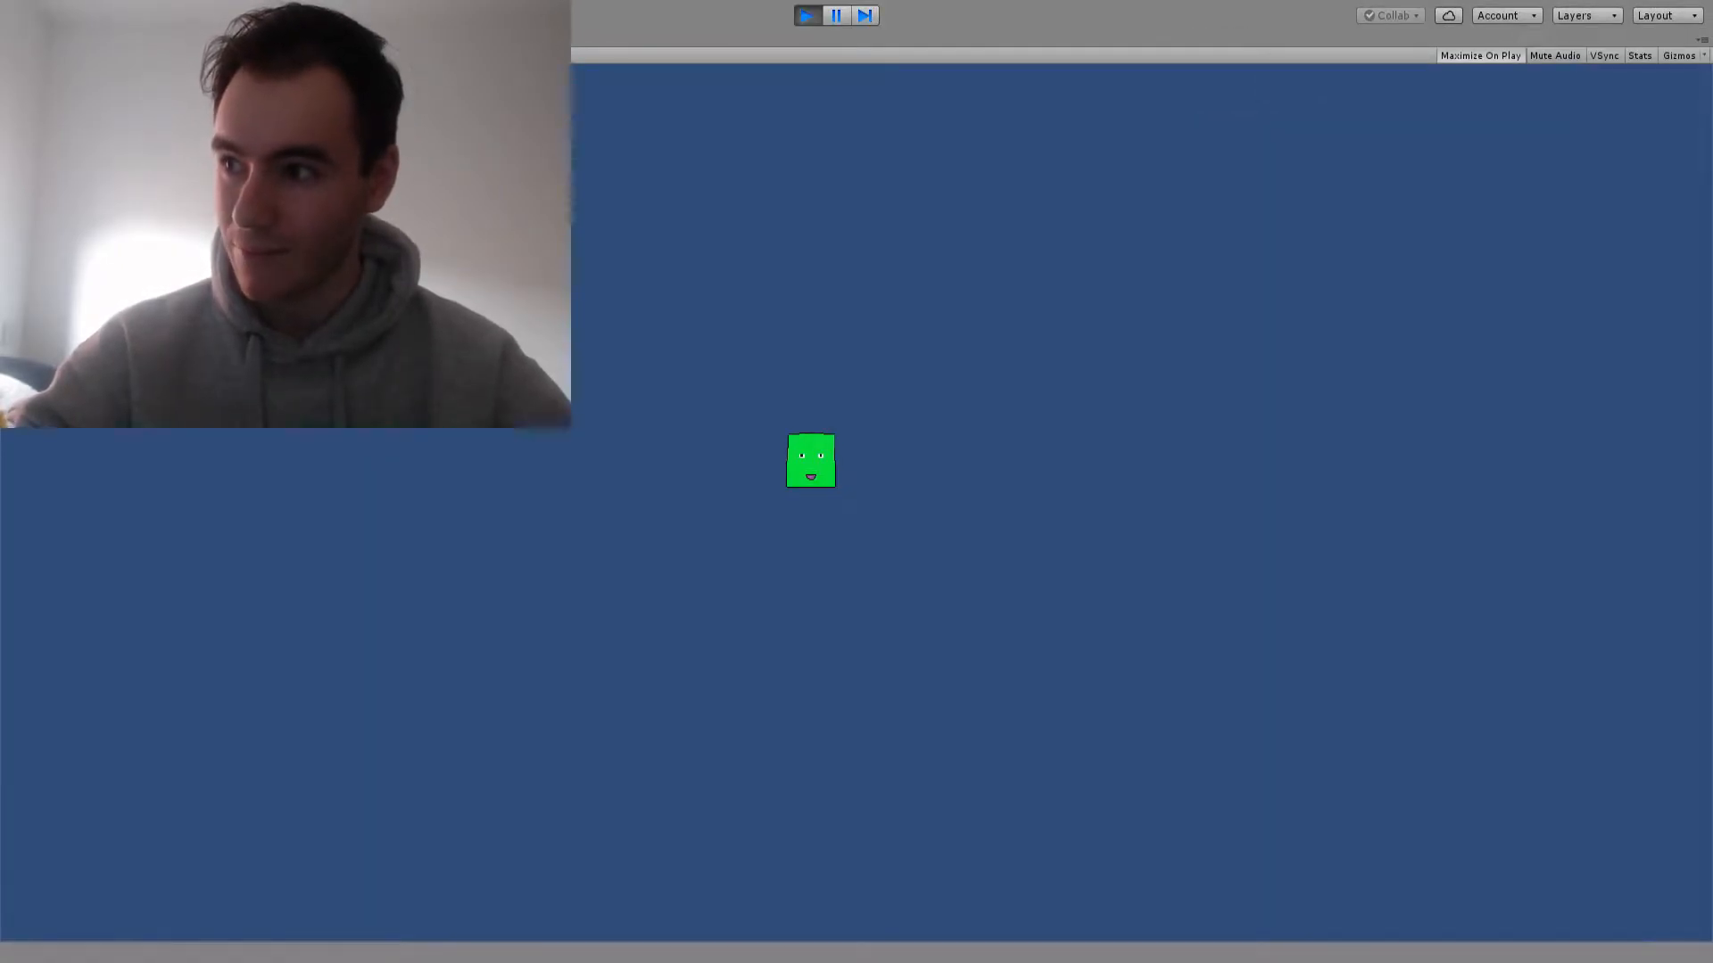
key("ctrl+p")
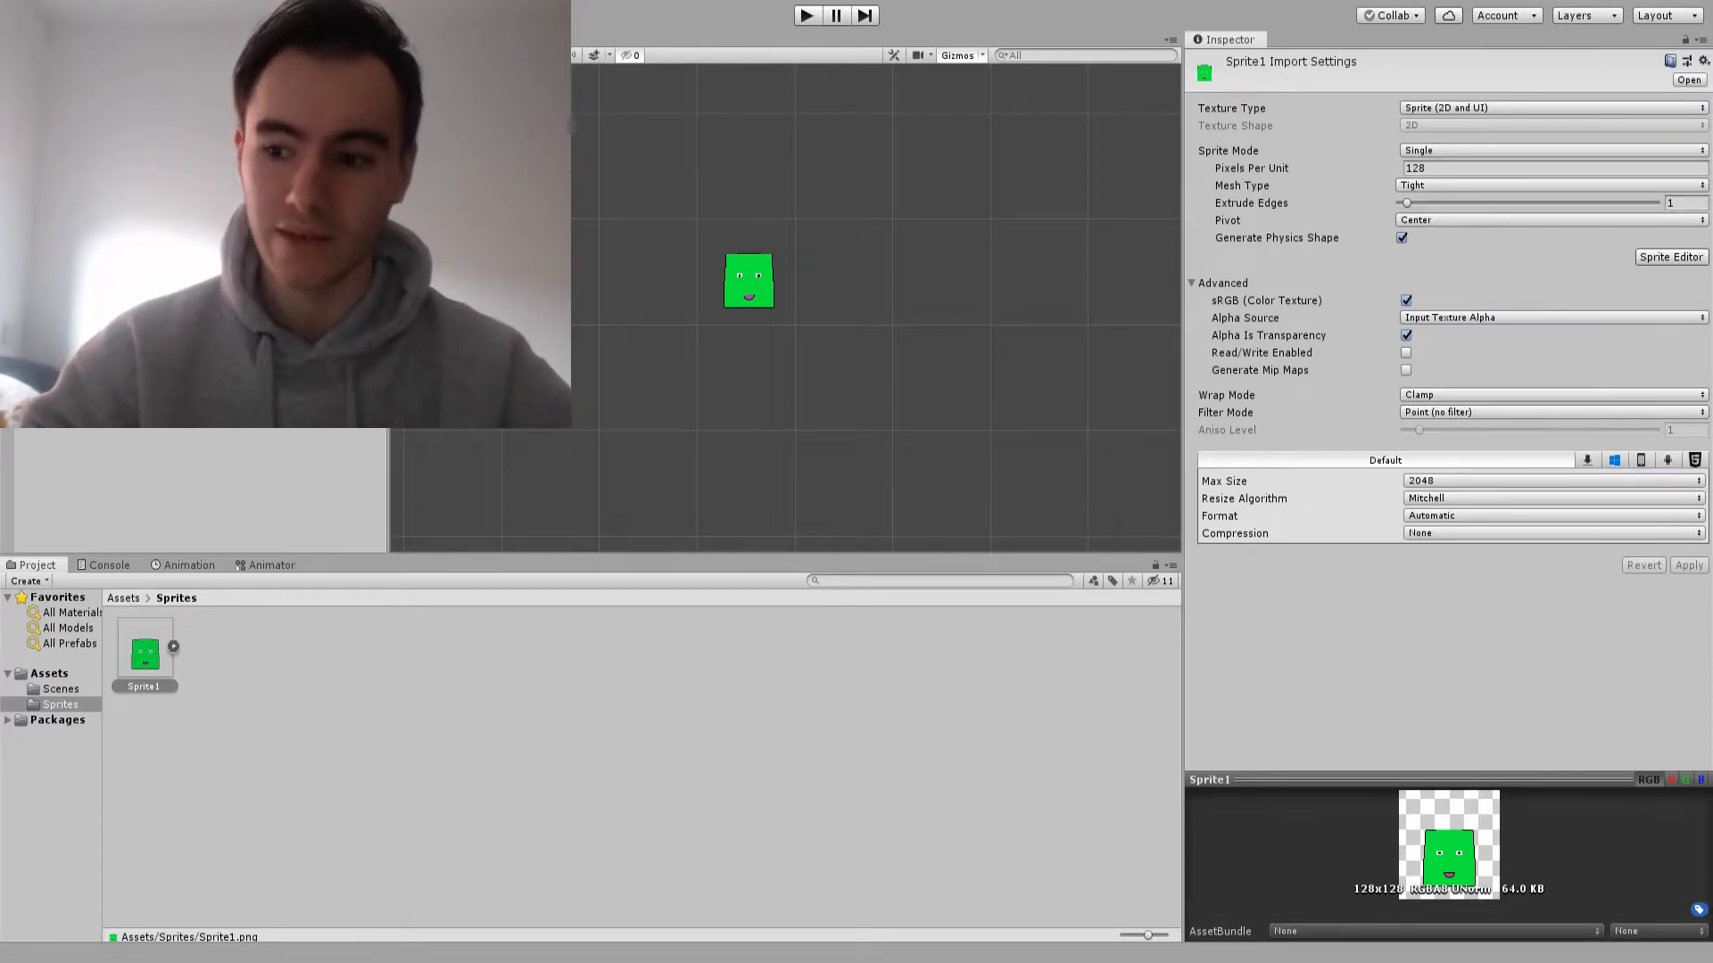
Create an Animator and an animation clip named Idle for the Sprite1 object in the scene
left_click(183, 566)
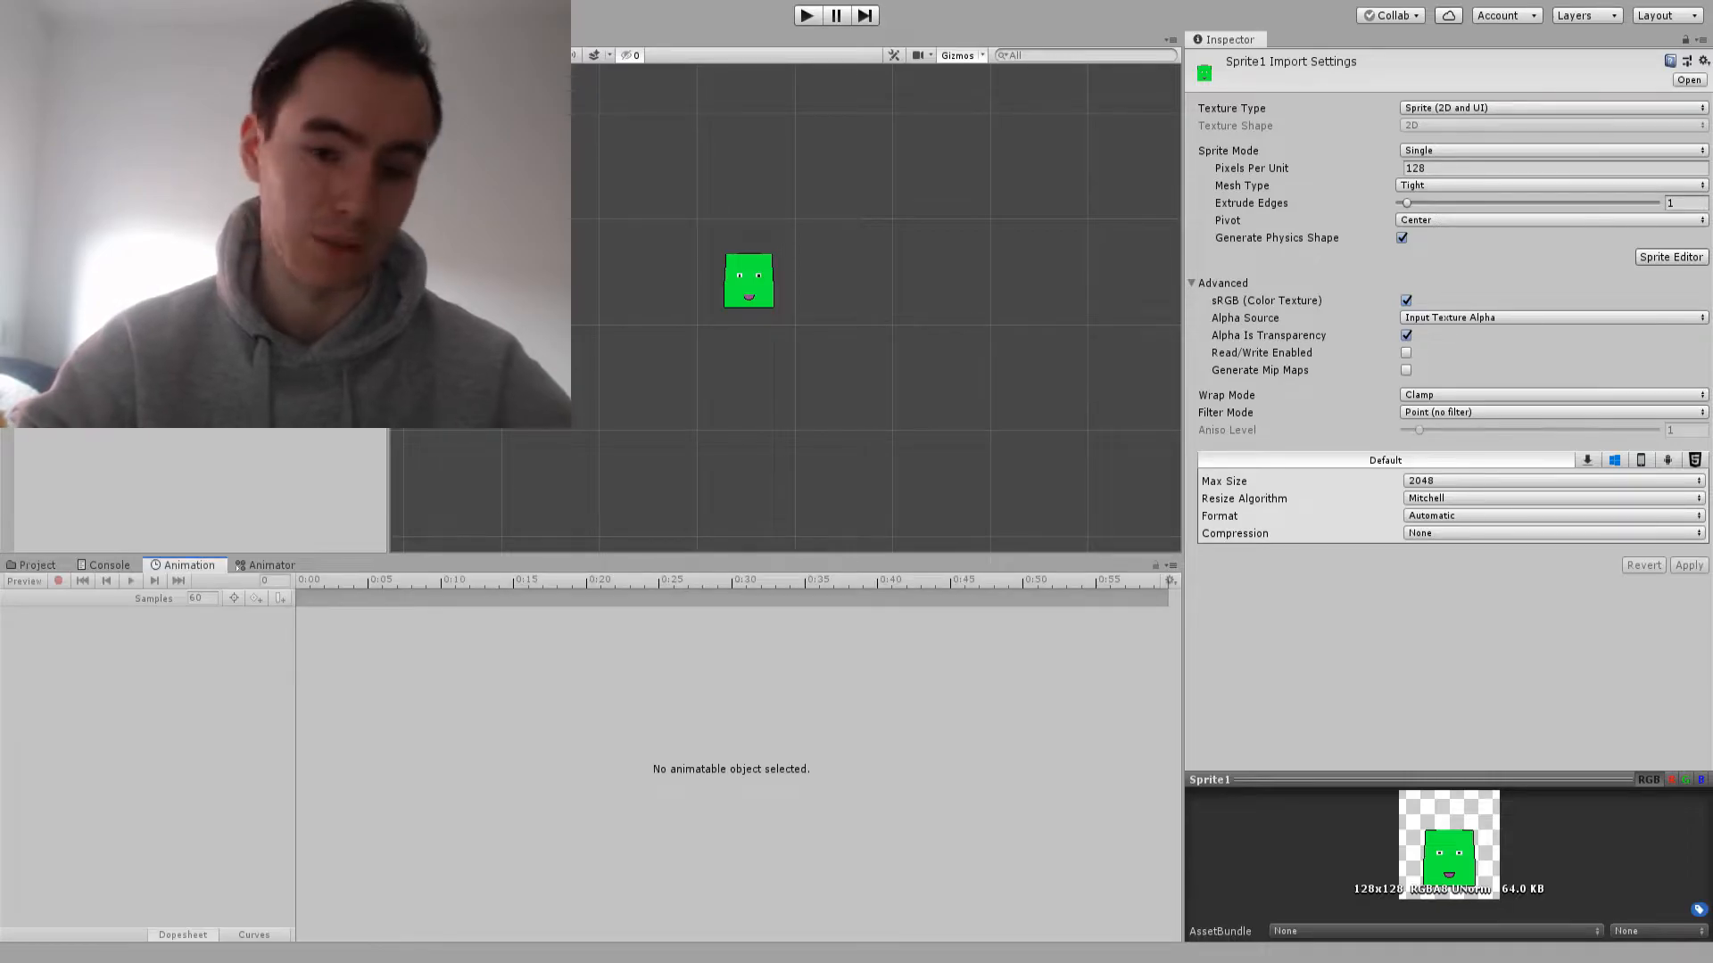
left_click(749, 282)
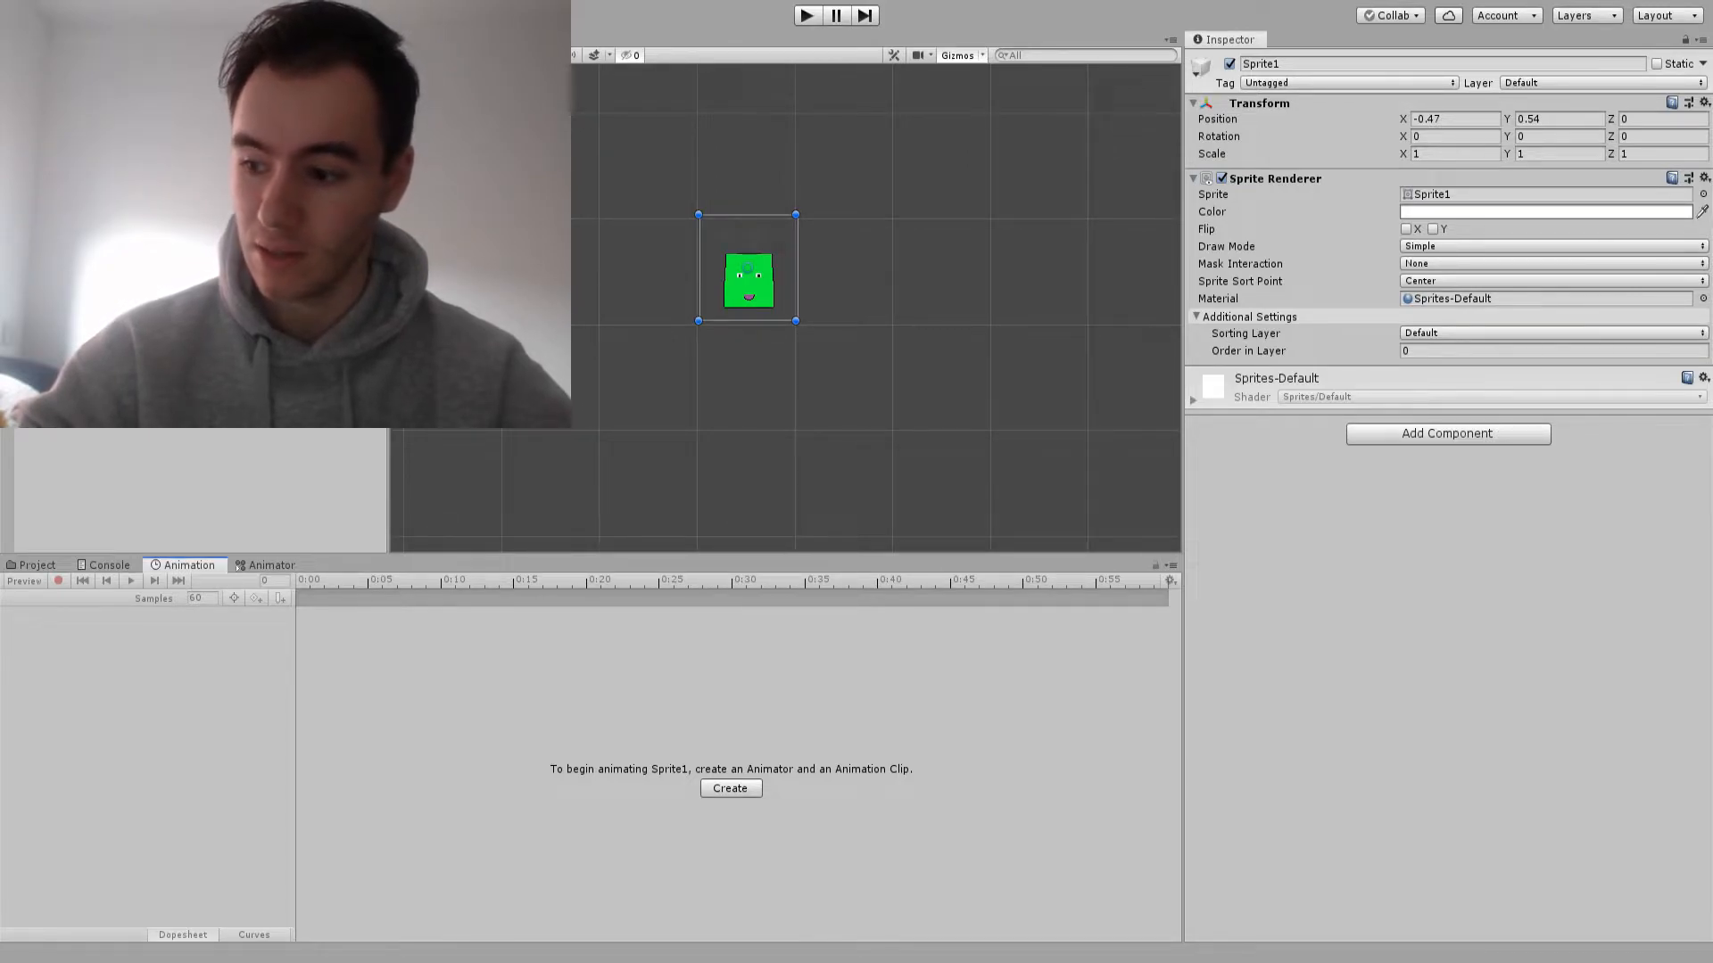
left_click(730, 788)
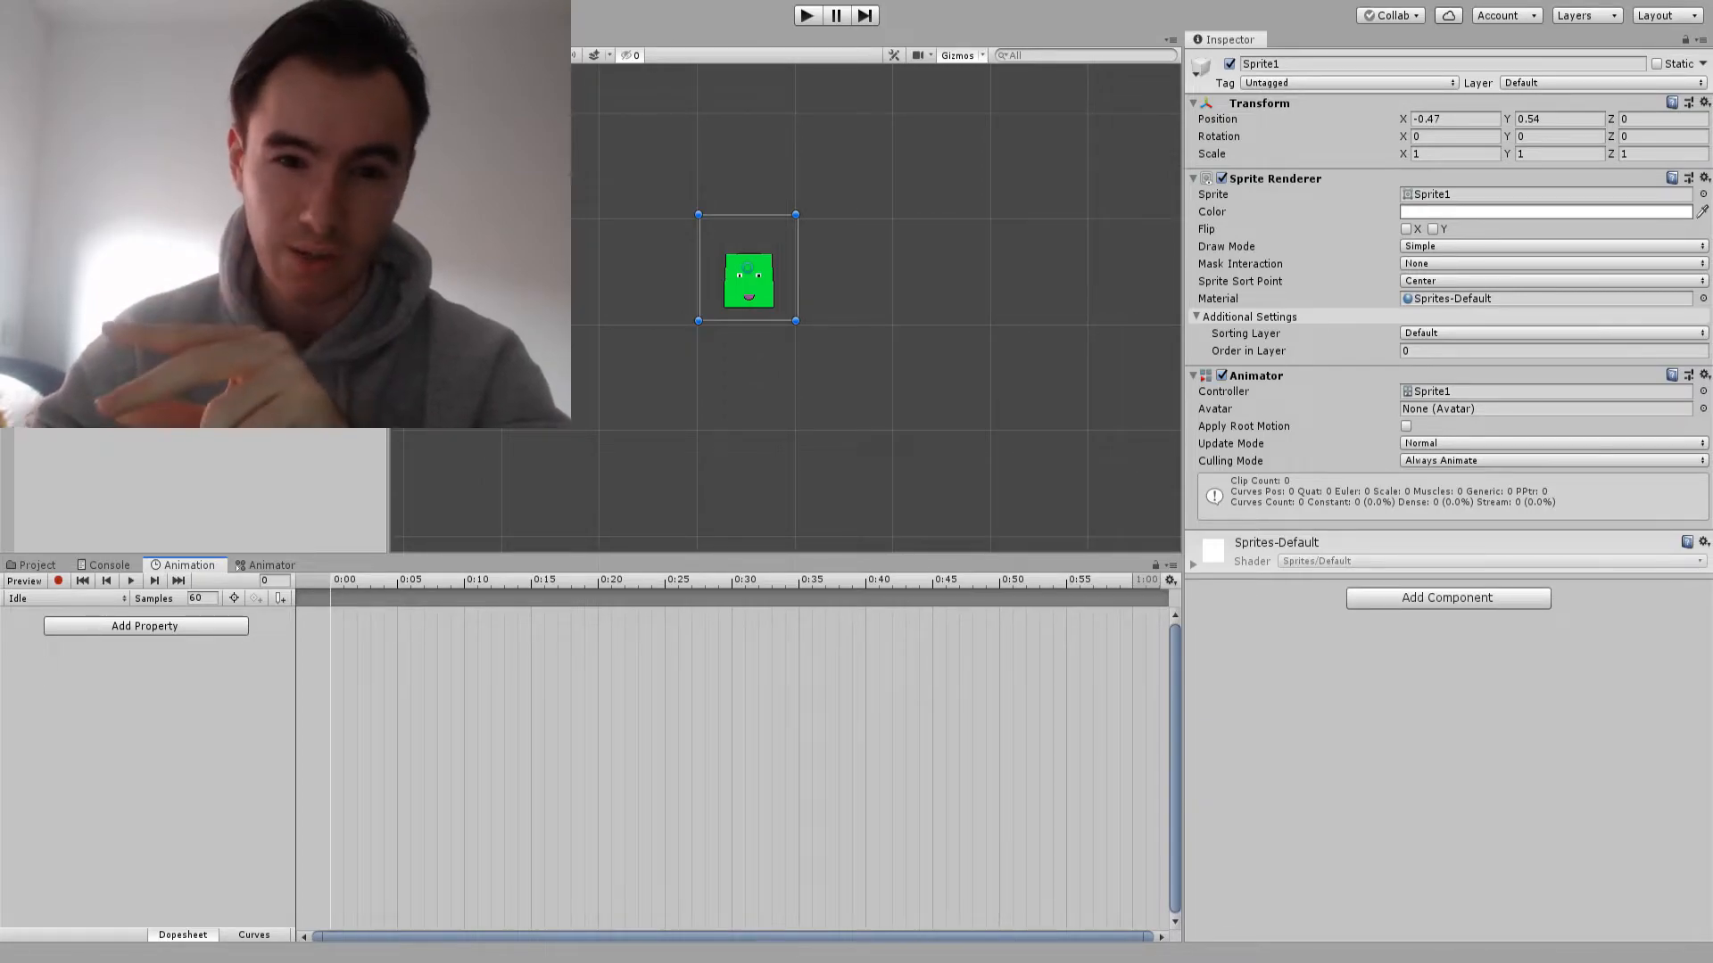
Record a position keyframe at 0:30 in the Idle clip with the sprite raised to about Y 2.47
left_click(58, 581)
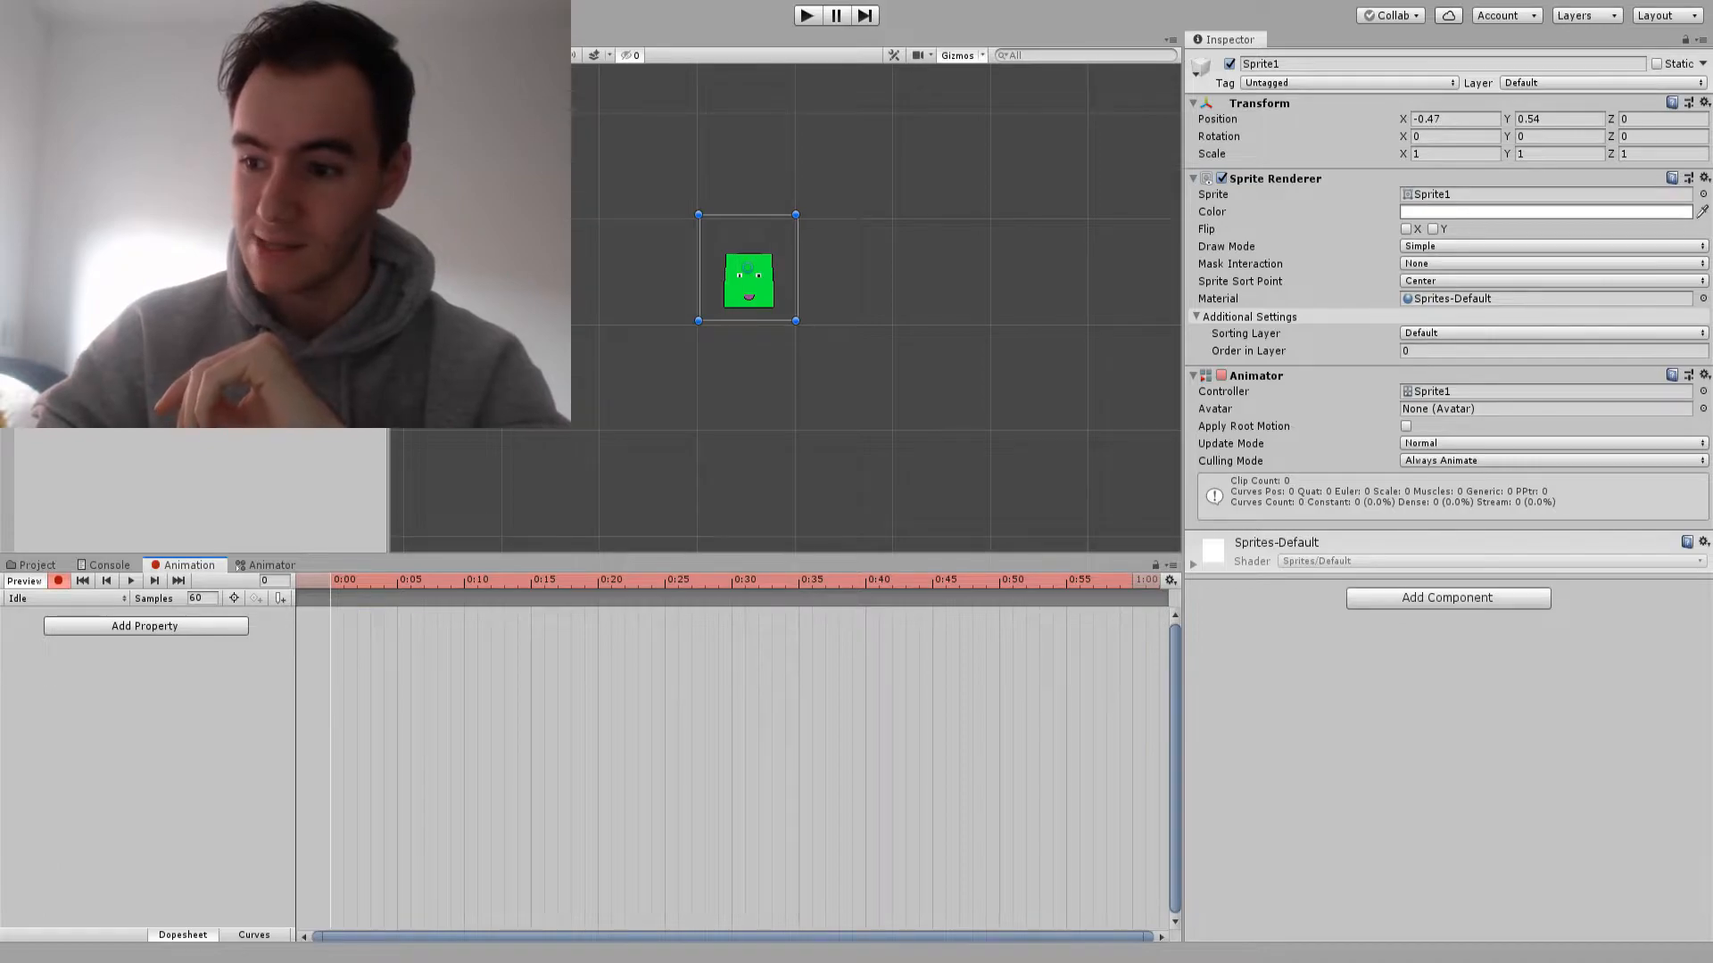
left_click_drag(665, 581, 732, 581)
key("w")
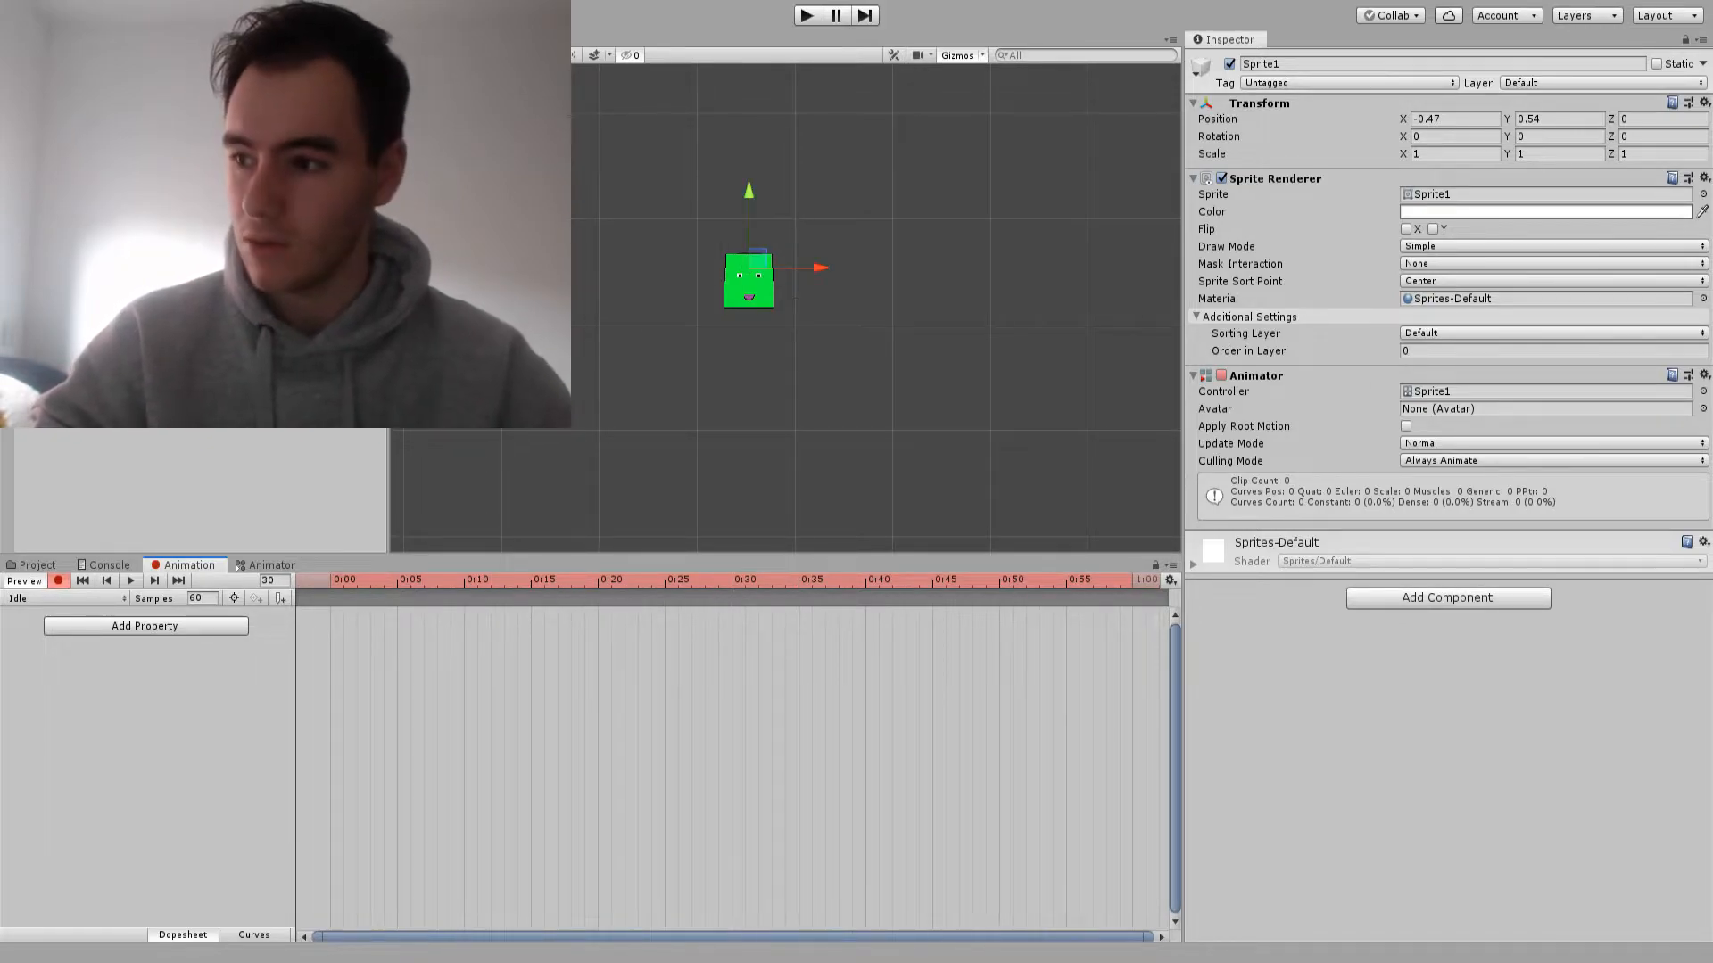
left_click_drag(748, 218, 749, 15)
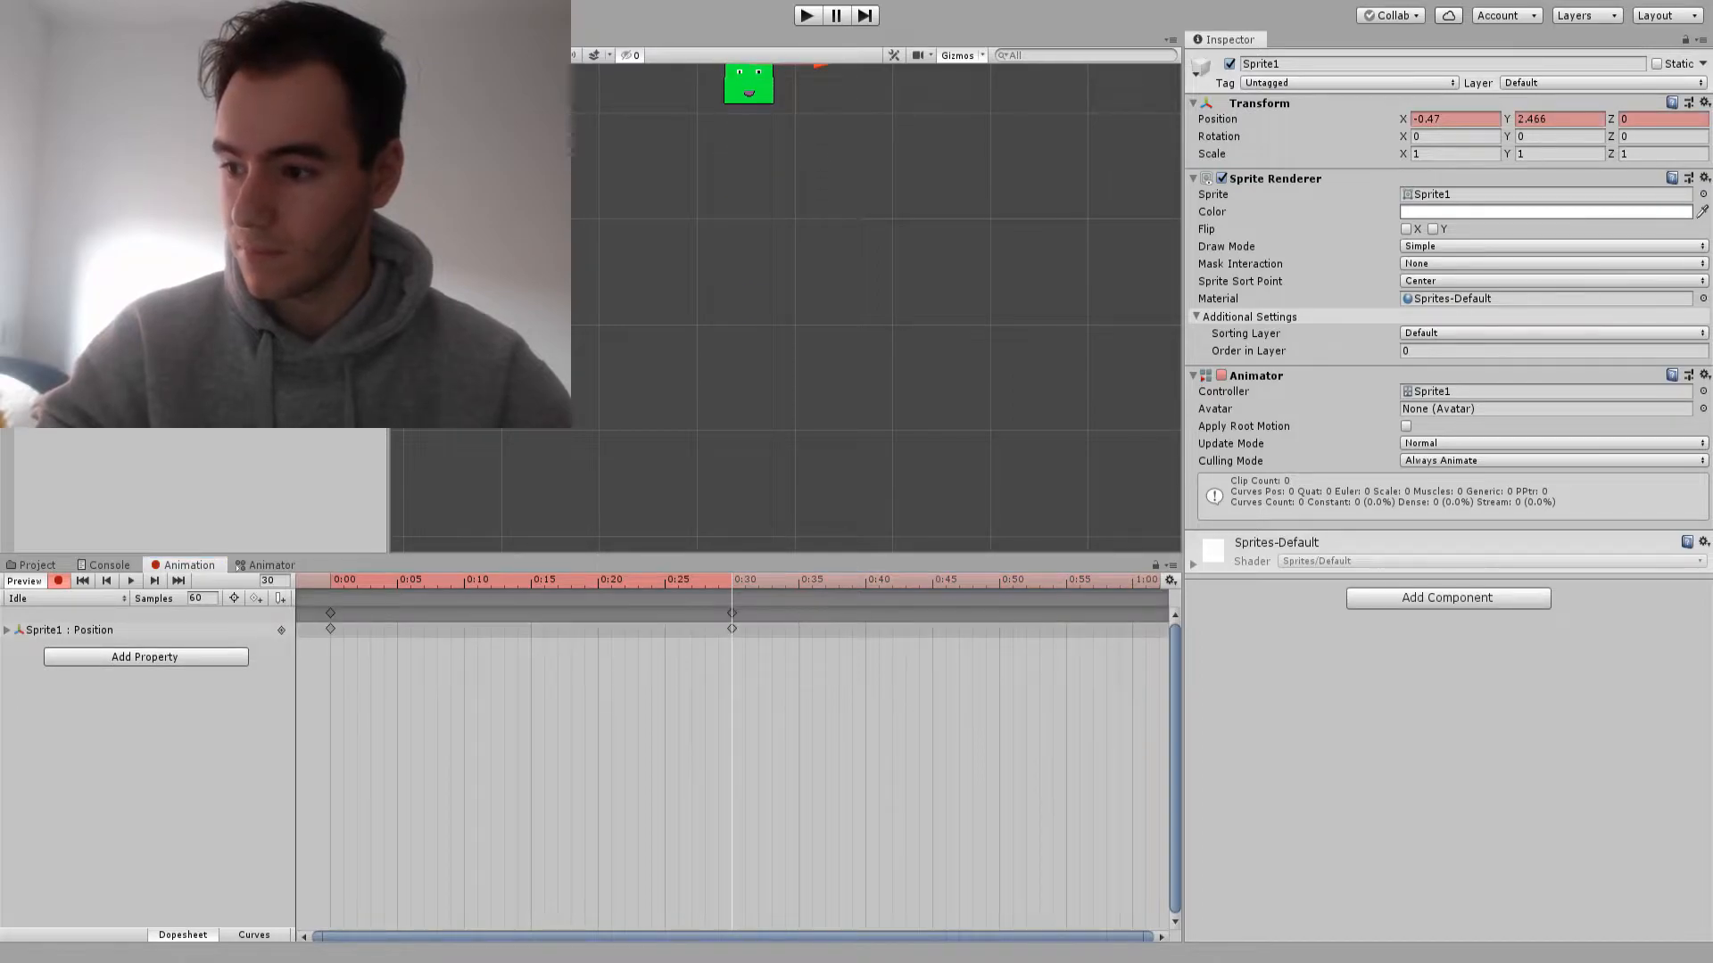
mouse_move(732, 581)
left_mouse_down()
mouse_move(331, 581)
mouse_move(719, 580)
left_mouse_up()
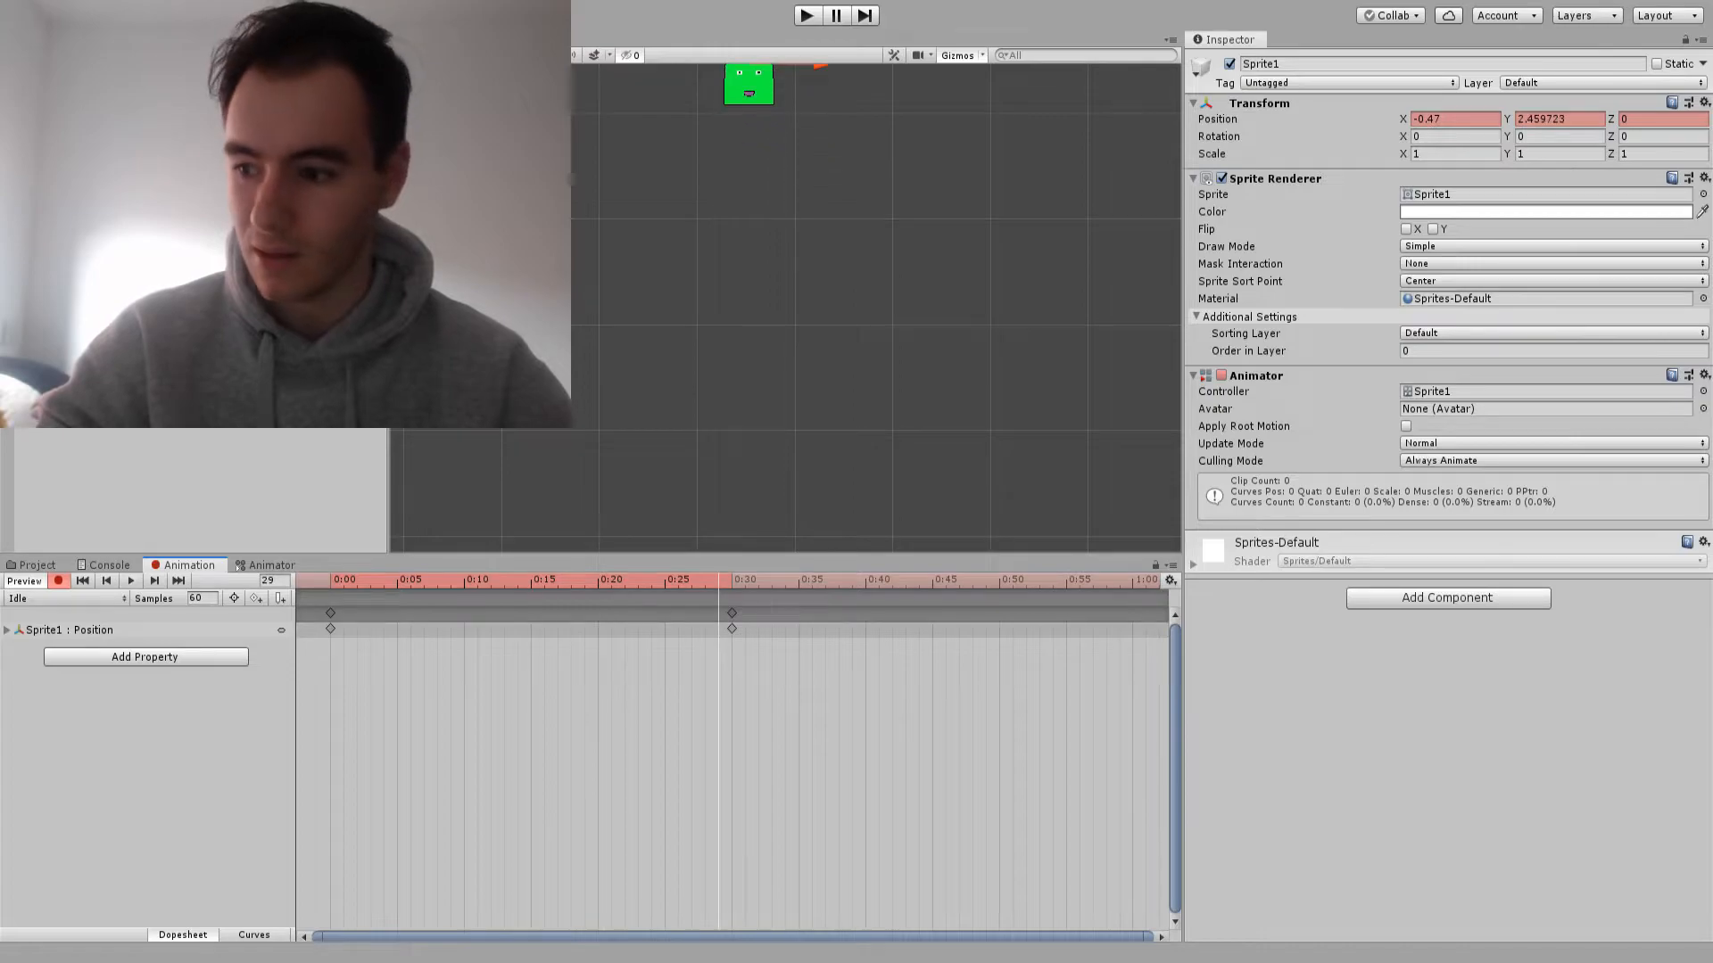
Copy Sprite1's starting position keyframe to 1:00 in the Idle clip, and preview the animation
left_click(331, 614)
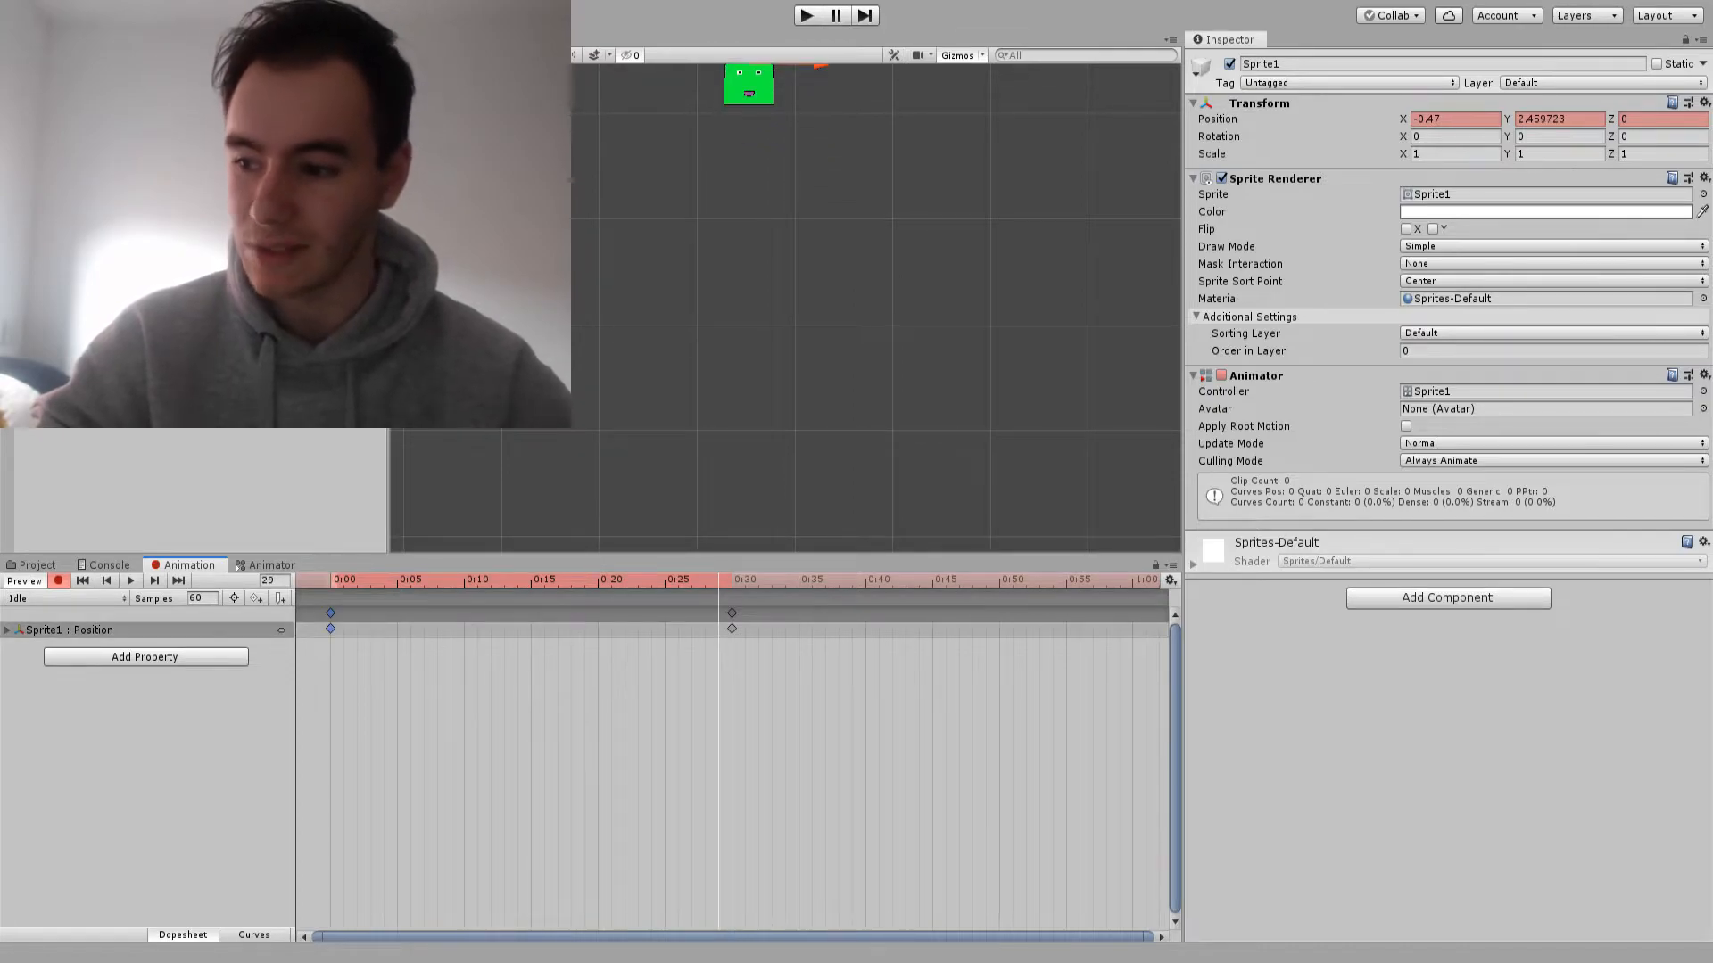
left_click(1093, 581)
key("ctrl+v")
left_click_drag(1132, 580, 331, 580)
key("space")
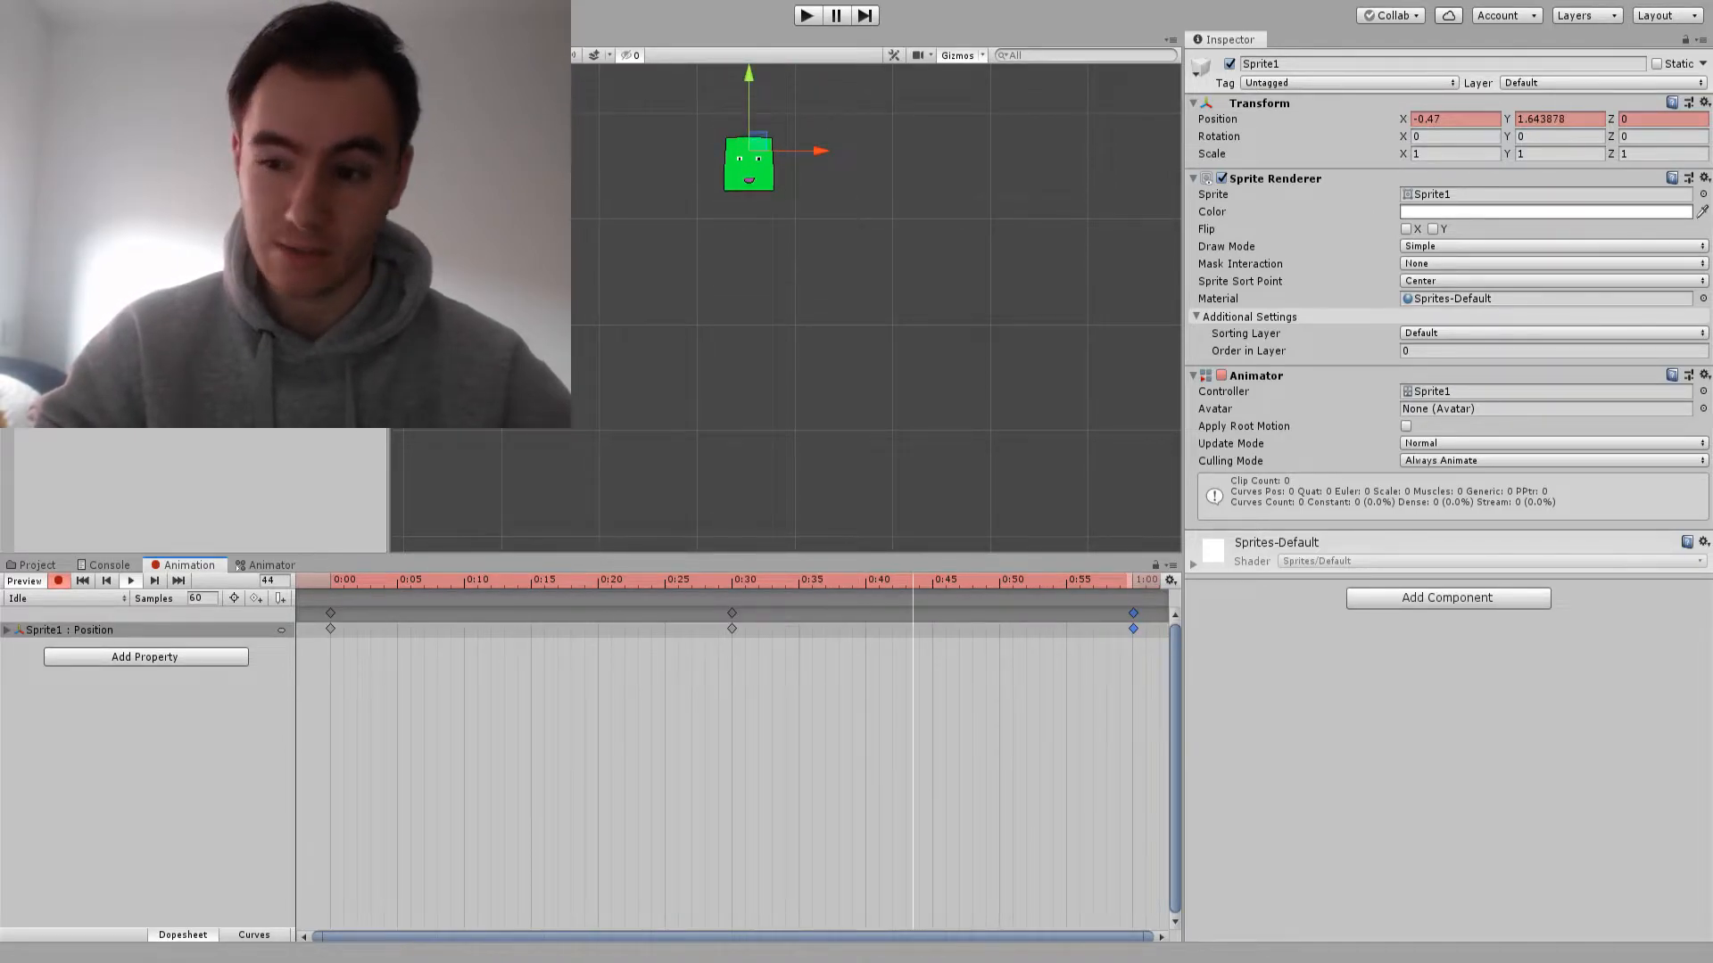
left_click(59, 581)
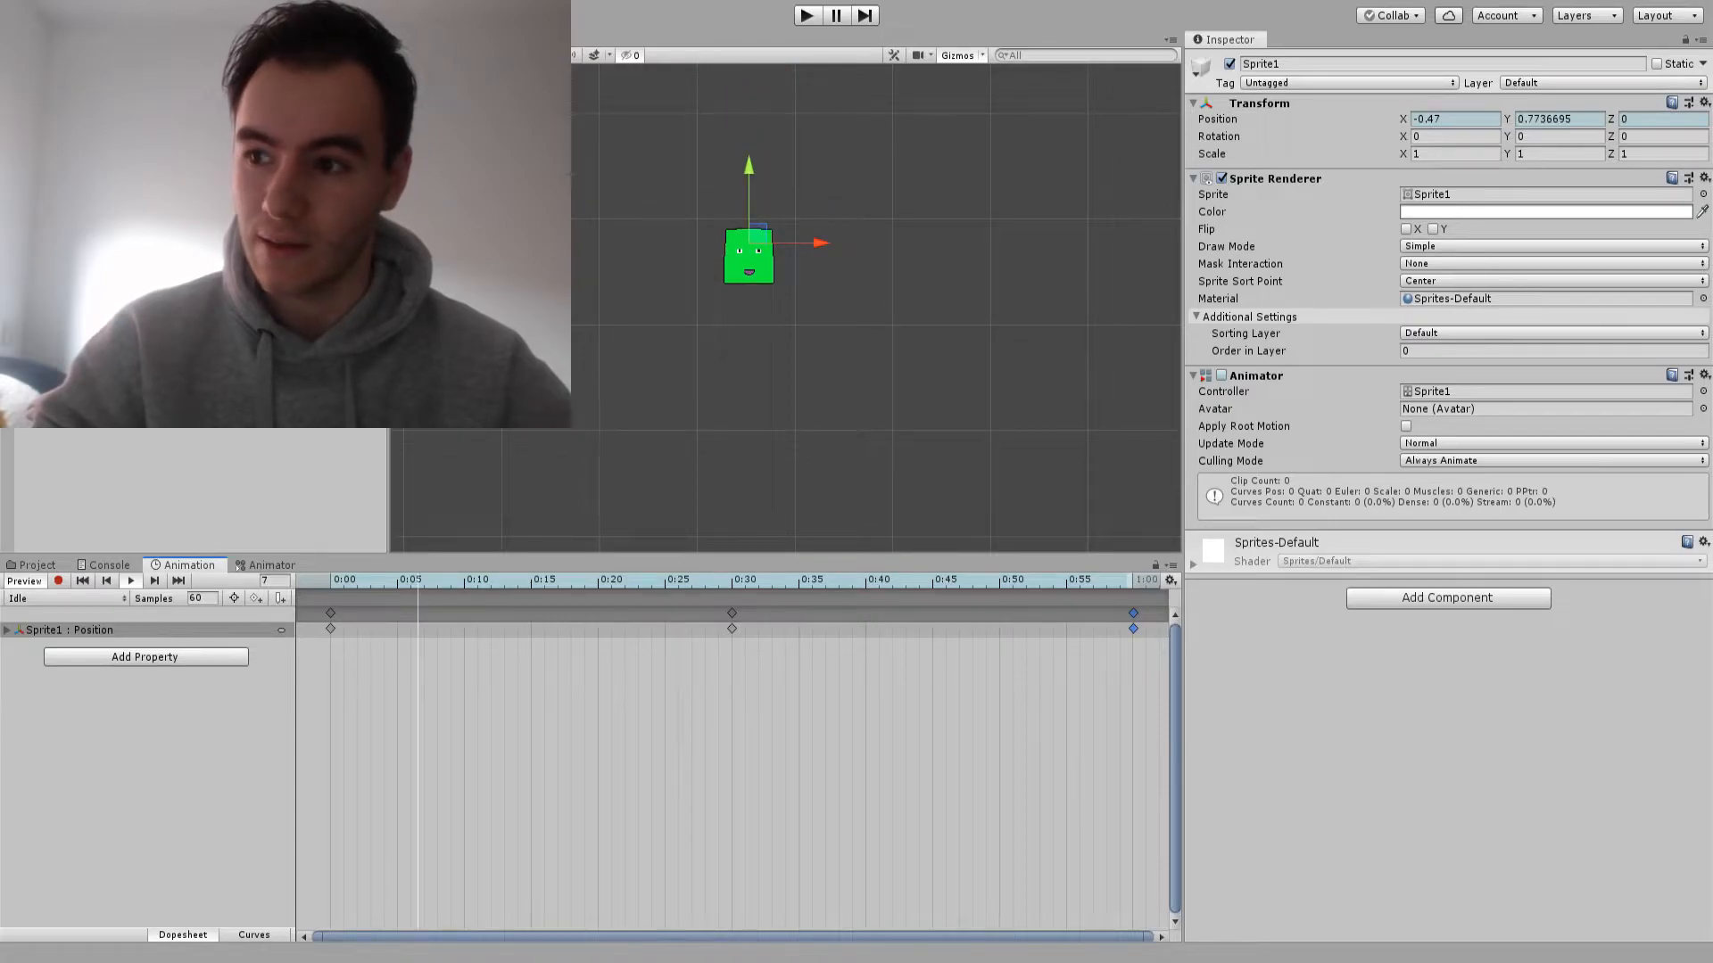
Position the Idle state beside Entry in the Animator graph, and return to the Idle clip's timeline
left_click(266, 565)
left_click_drag(661, 601, 725, 721)
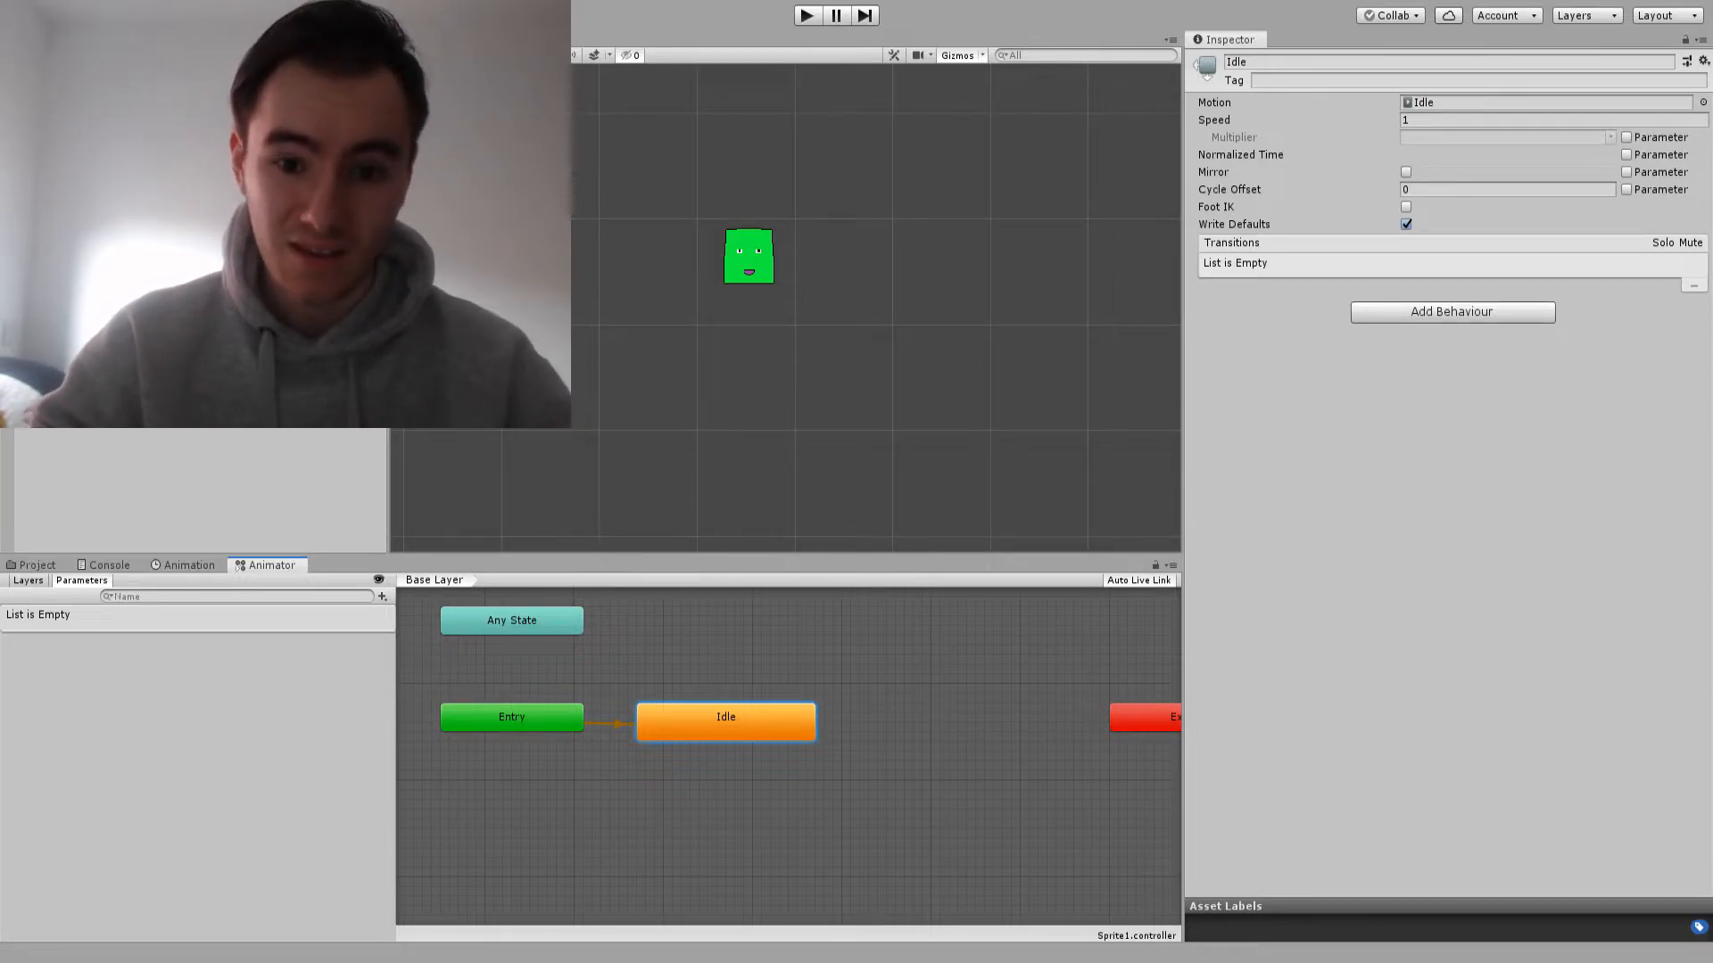
left_click(189, 566)
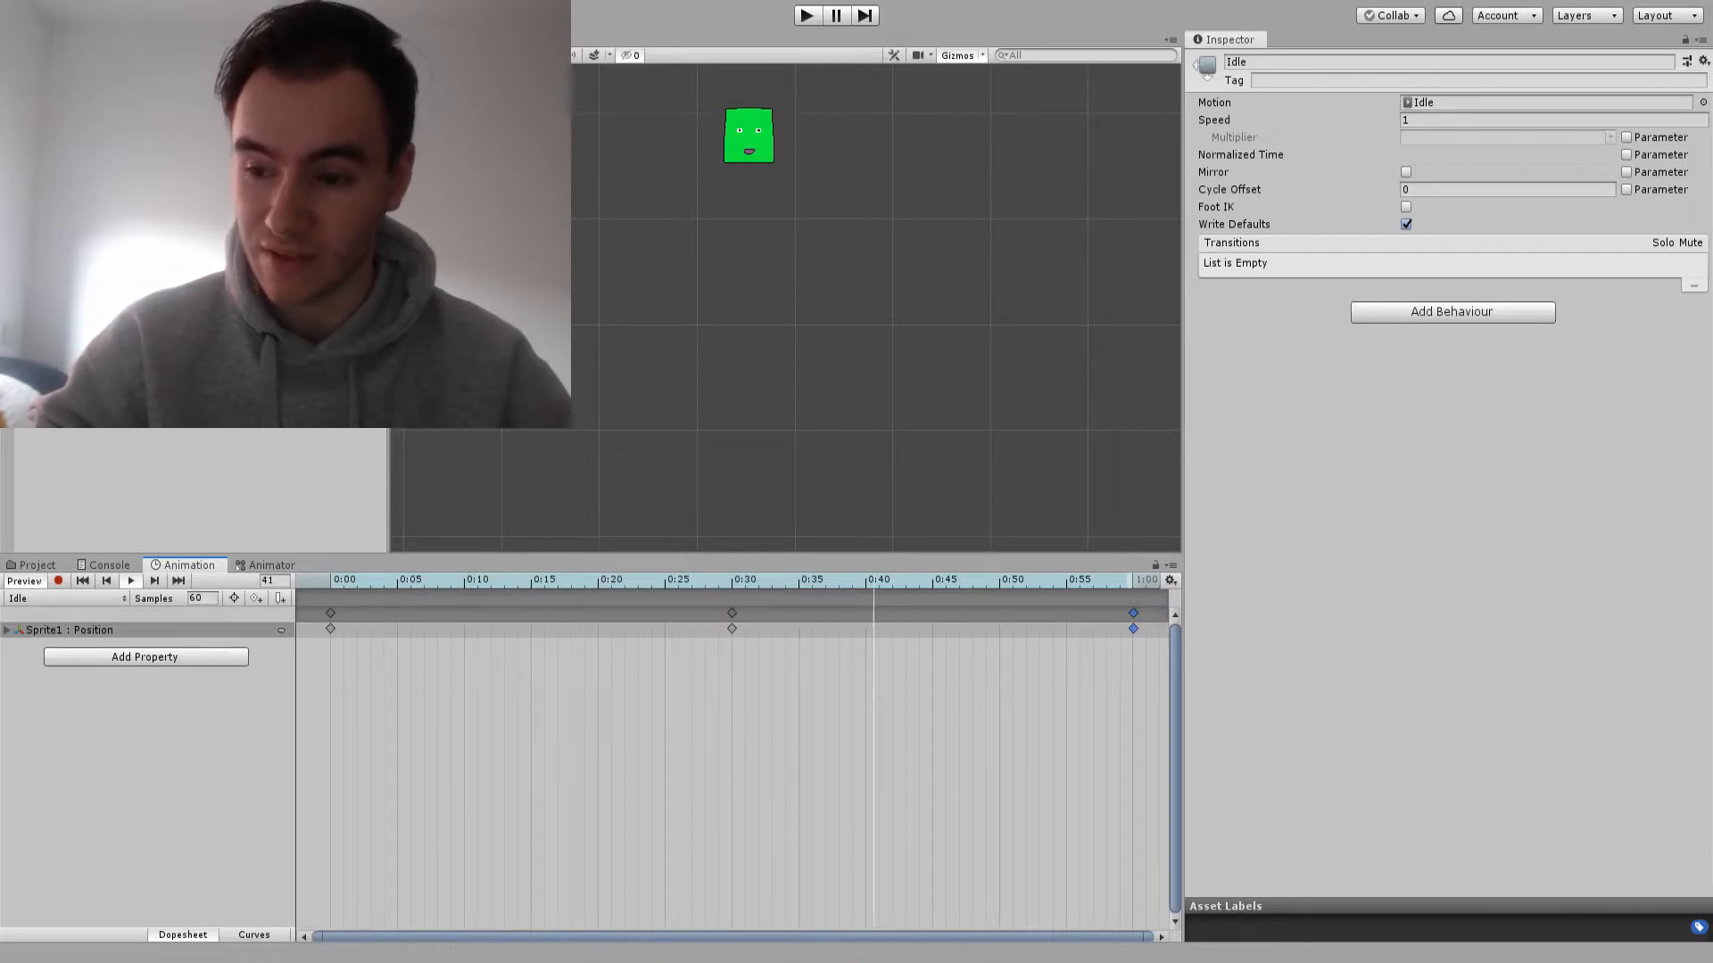
Record a scale keyframe at 0:30 that makes Sprite1 narrower and taller, about X 0.7 and Y 1.6
left_click_drag(517, 580, 731, 581)
scroll(742, 204, "down", 7)
scroll(741, 205, "up", 1)
middle_click_drag(741, 205, 738, 342)
left_click(58, 581)
left_click(743, 243)
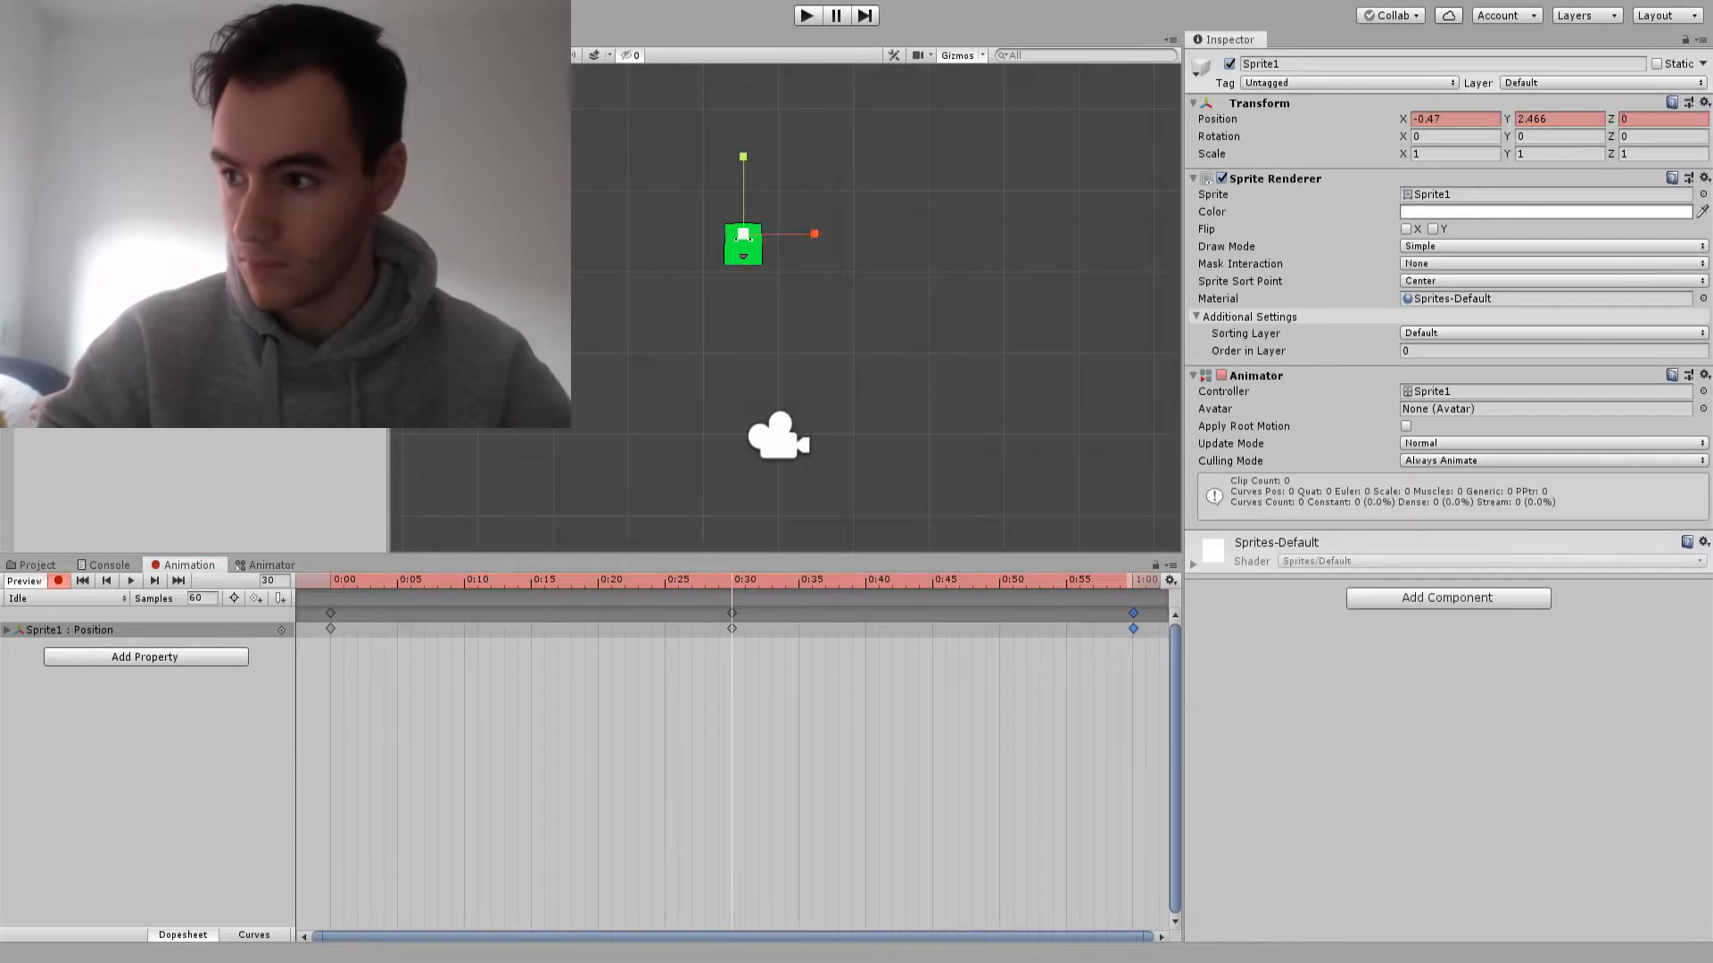
left_click_drag(819, 234, 802, 233)
Record a scale keyframe at 1:00 that restores Sprite1's original scale, and preview the Idle clip
left_click_drag(724, 581, 1146, 581)
left_click(1454, 153)
left_click(331, 581)
key("space")
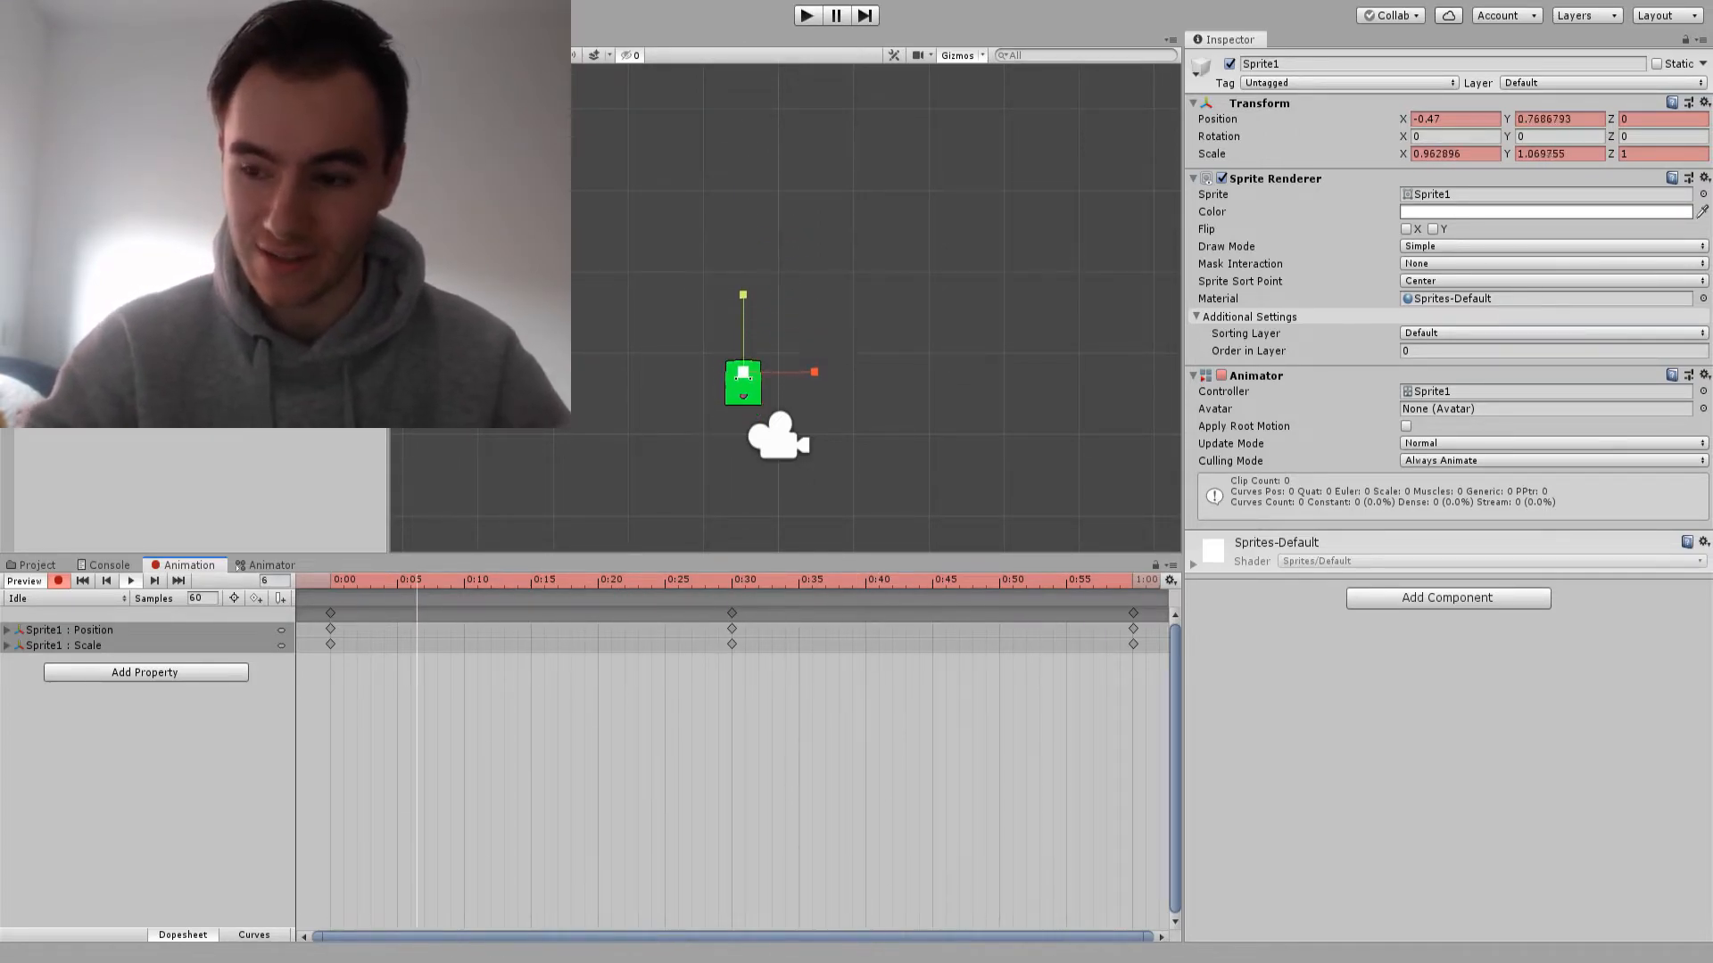
left_click(58, 581)
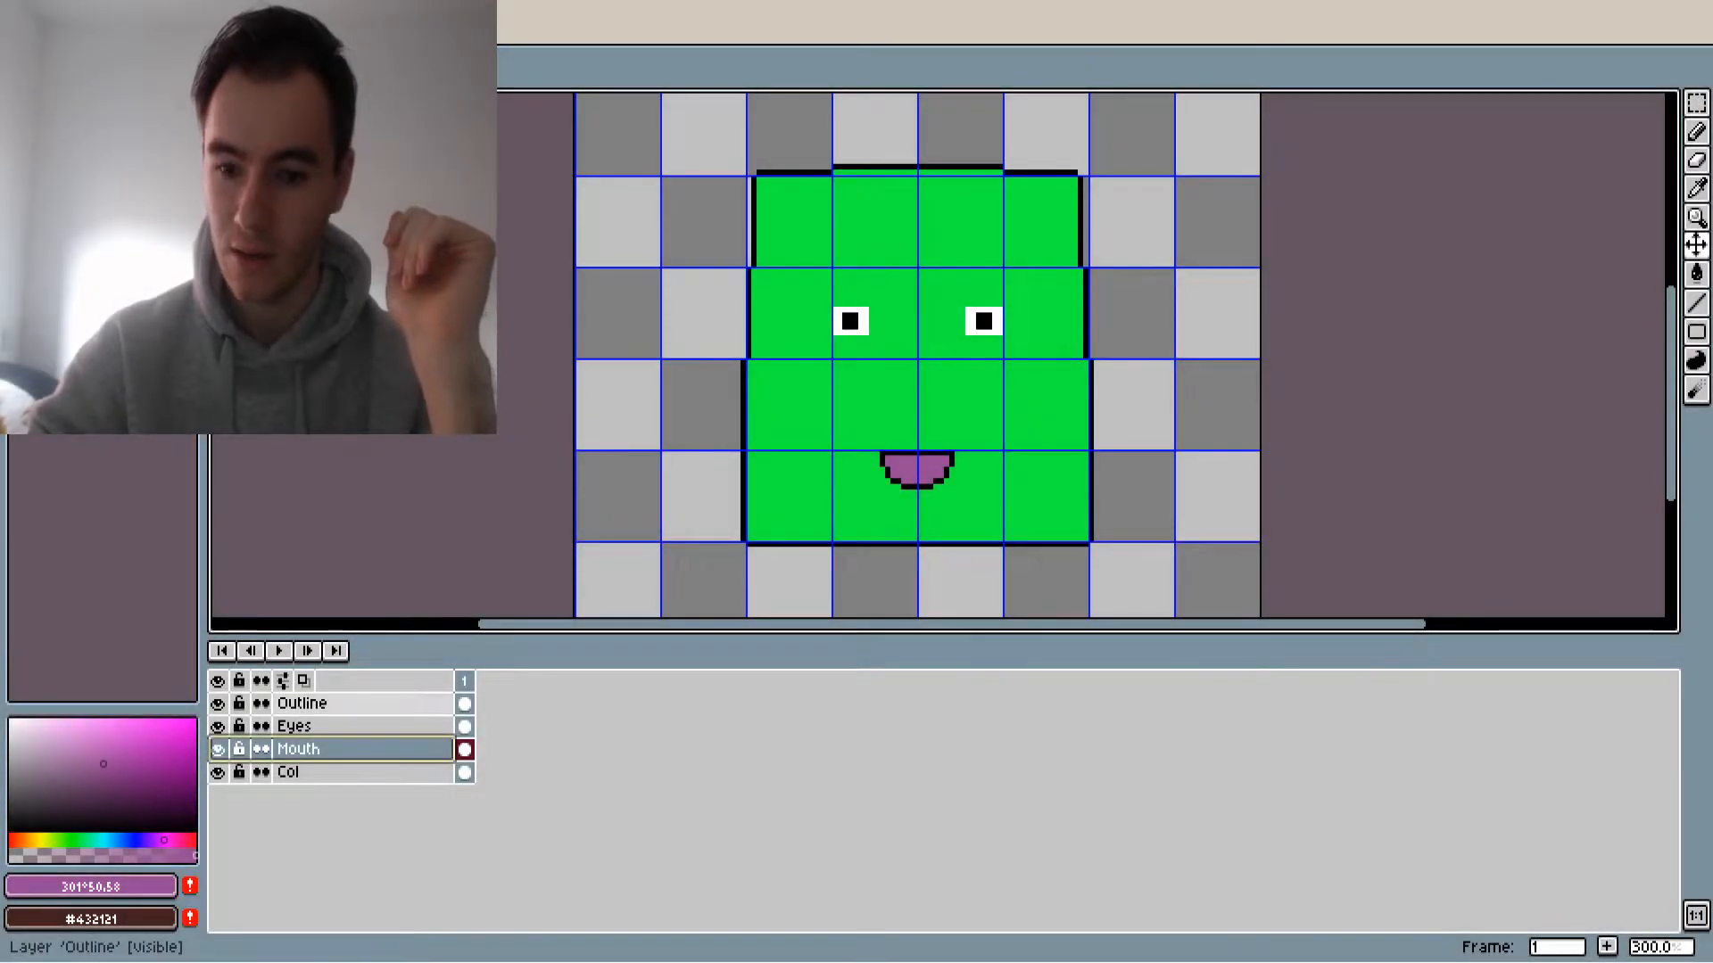
Switch to Aseprite and draw a green-filled, rounded arm beside the body on a new layer below Outline
left_click(306, 772)
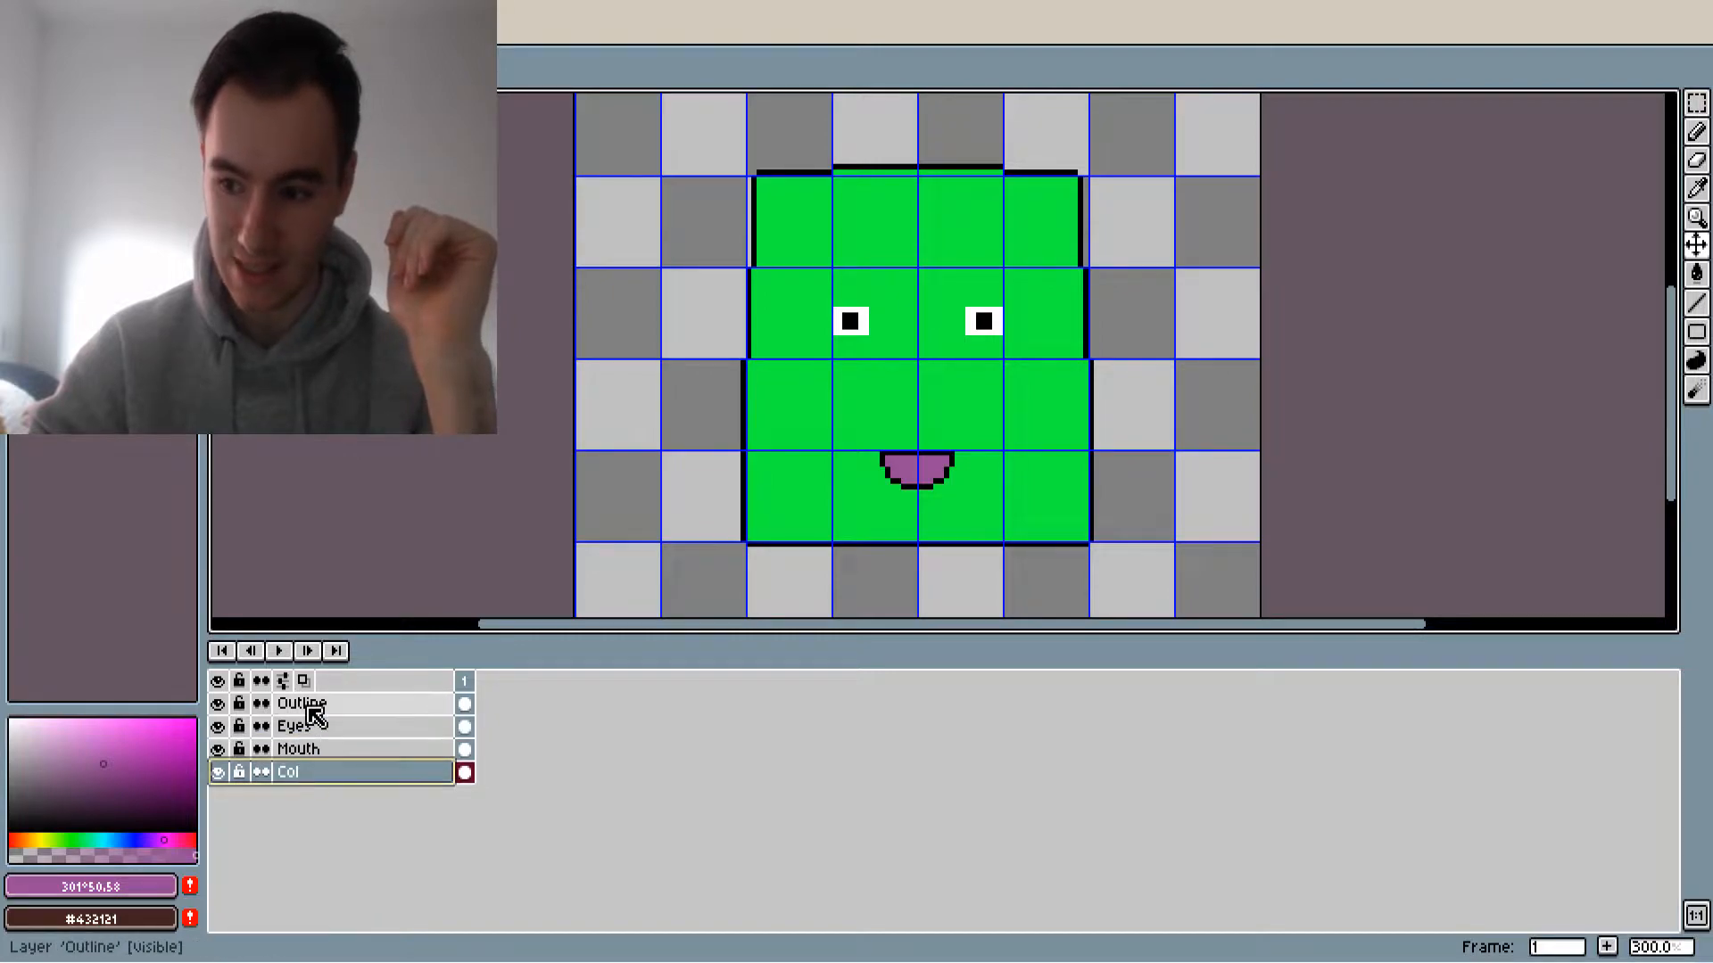
left_click(309, 707)
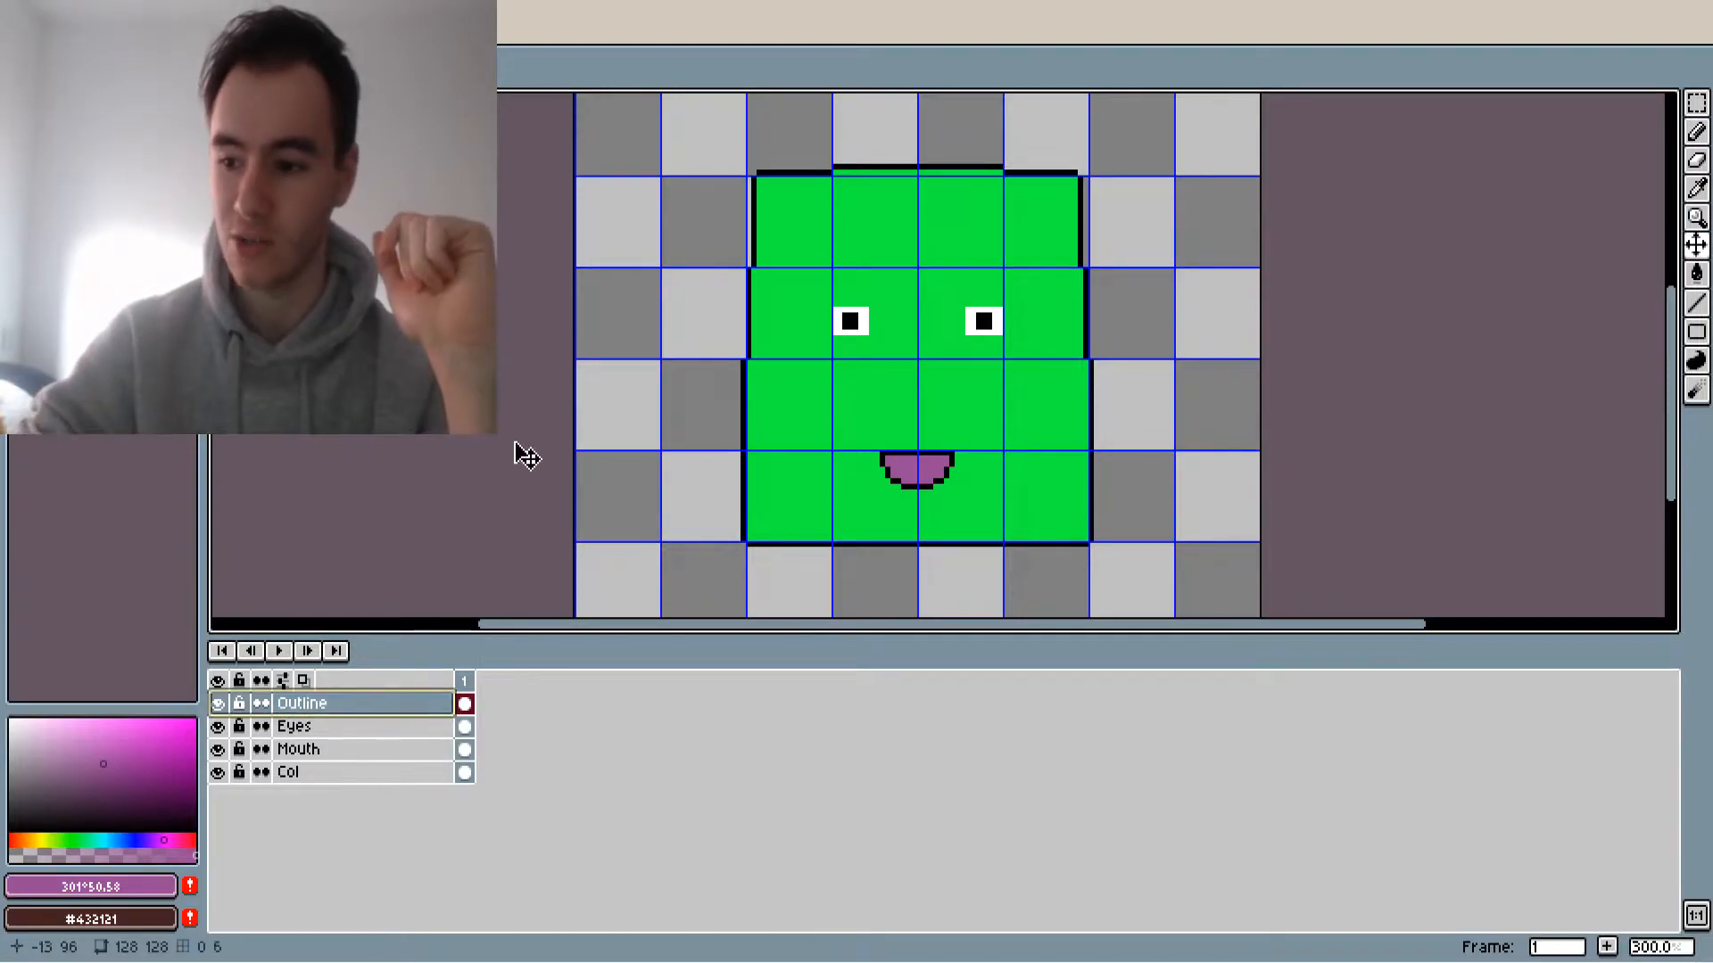
key("shift+n")
left_click(779, 467, "alt")
left_click_drag(1093, 333, 1105, 421)
key("g")
scroll(1147, 382, "up", 2)
scroll(1147, 394, "down", 2)
left_click(1148, 393)
right_click(341, 730)
left_click(366, 769)
key("ctrl+z")
Duplicate the arm layer and flip the copy horizontally to make the arm on the opposite side of the body
right_click(354, 730)
left_click(426, 882)
key("shift+h")
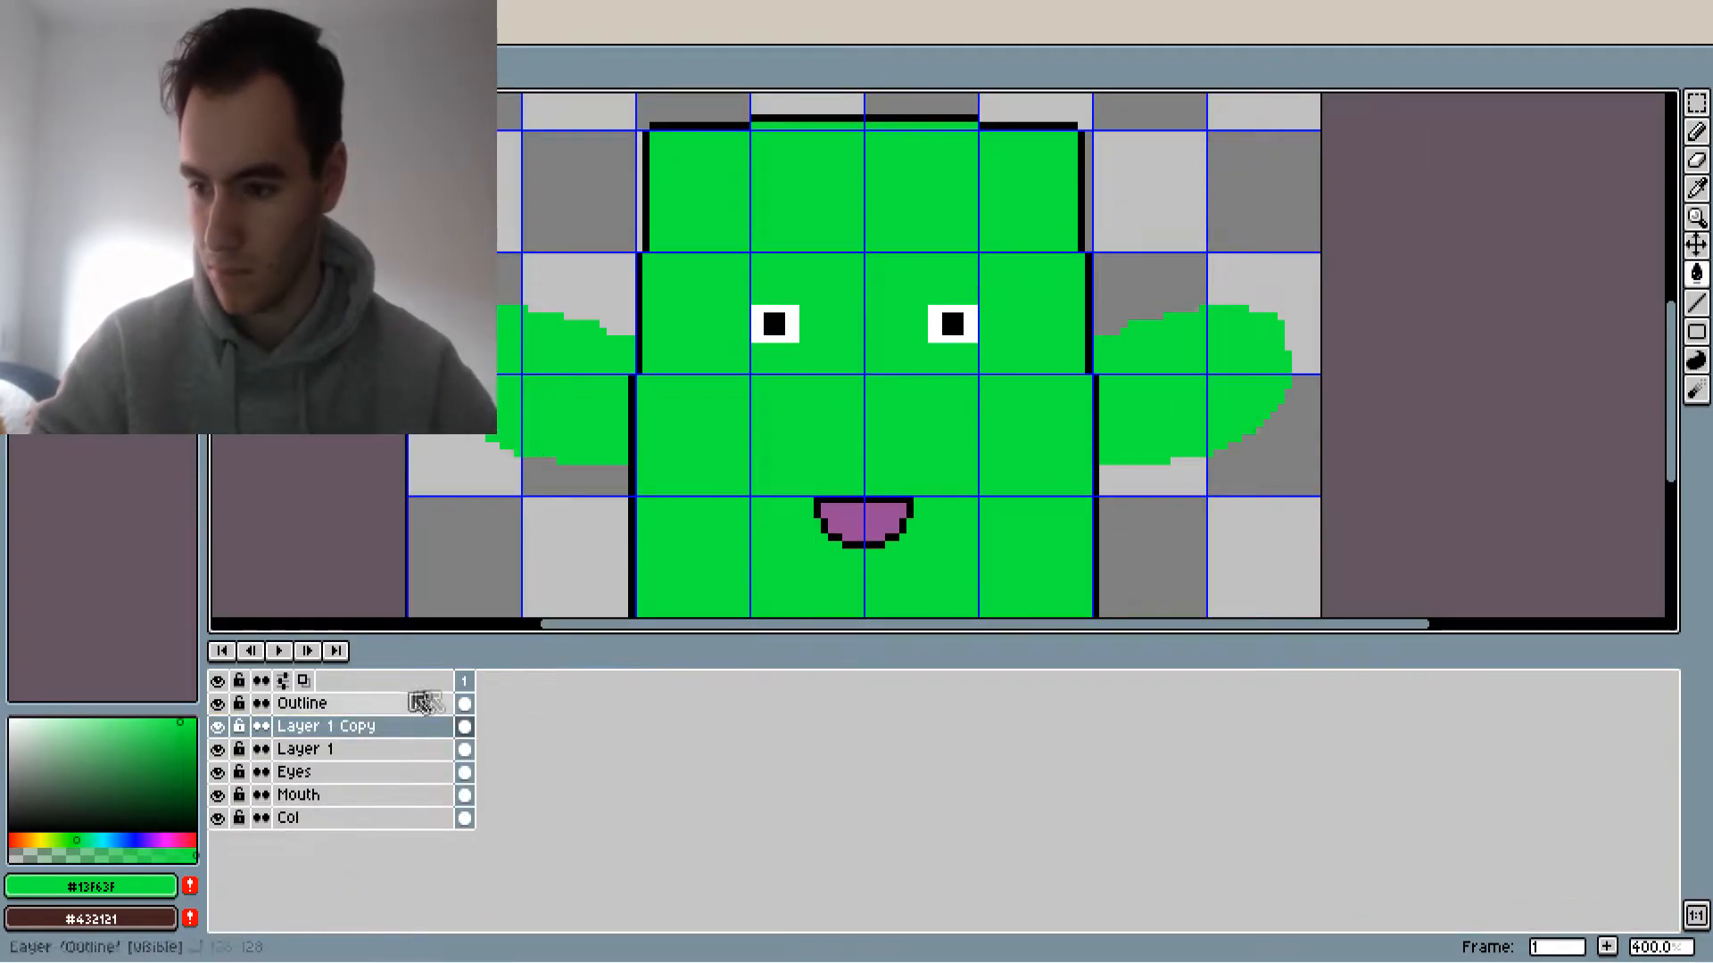
Draw black pixel outlines around both green arms with the Pencil tool, matching the body's outline
scroll(564, 421, "up", 1)
key("b")
left_click(648, 477, "alt")
scroll(589, 496, "up", 3)
left_click_drag(712, 461, 327, 438)
right_click_drag(348, 439, 327, 439)
mouse_move(327, 393)
left_mouse_down()
mouse_move(285, 394)
mouse_move(220, 324)
left_mouse_up()
middle_click_drag(220, 324, 586, 427)
mouse_move(586, 428)
left_mouse_down()
mouse_move(508, 332)
mouse_move(500, 212)
left_mouse_up()
middle_click_drag(501, 213, 410, 462)
mouse_move(428, 449)
left_mouse_down()
mouse_move(514, 328)
mouse_move(817, 336)
mouse_move(946, 401)
left_mouse_up()
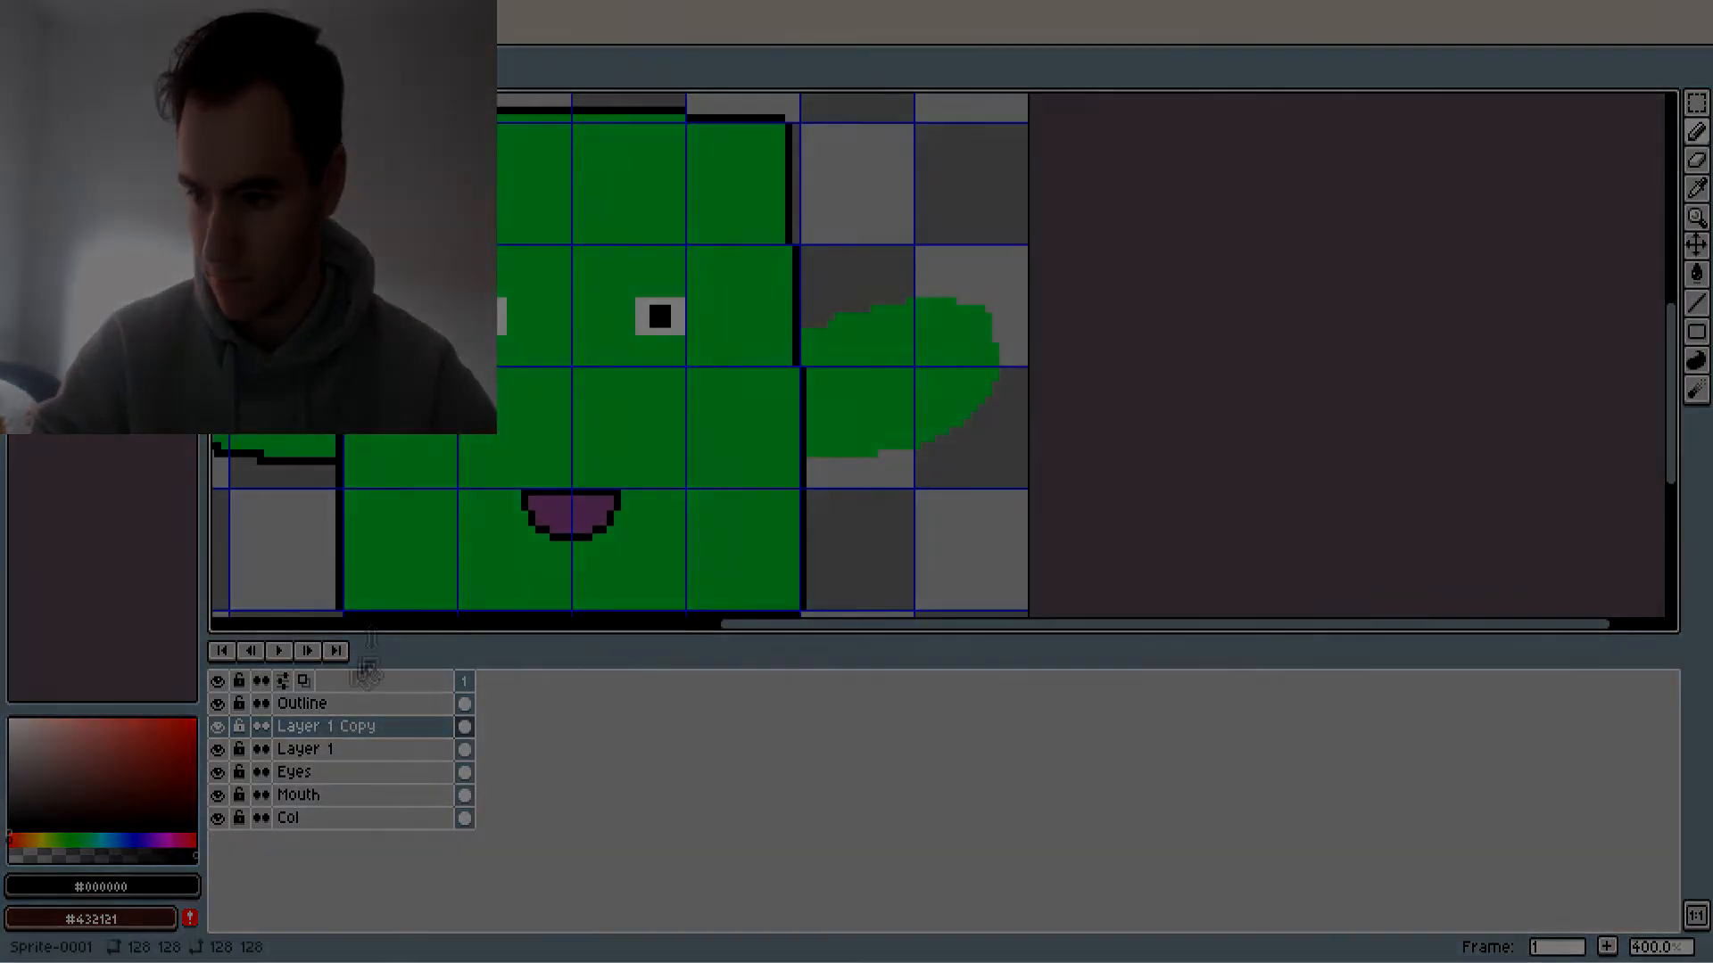
Rename the two arm layers as ArmRight and ArmLeft
right_click(306, 724)
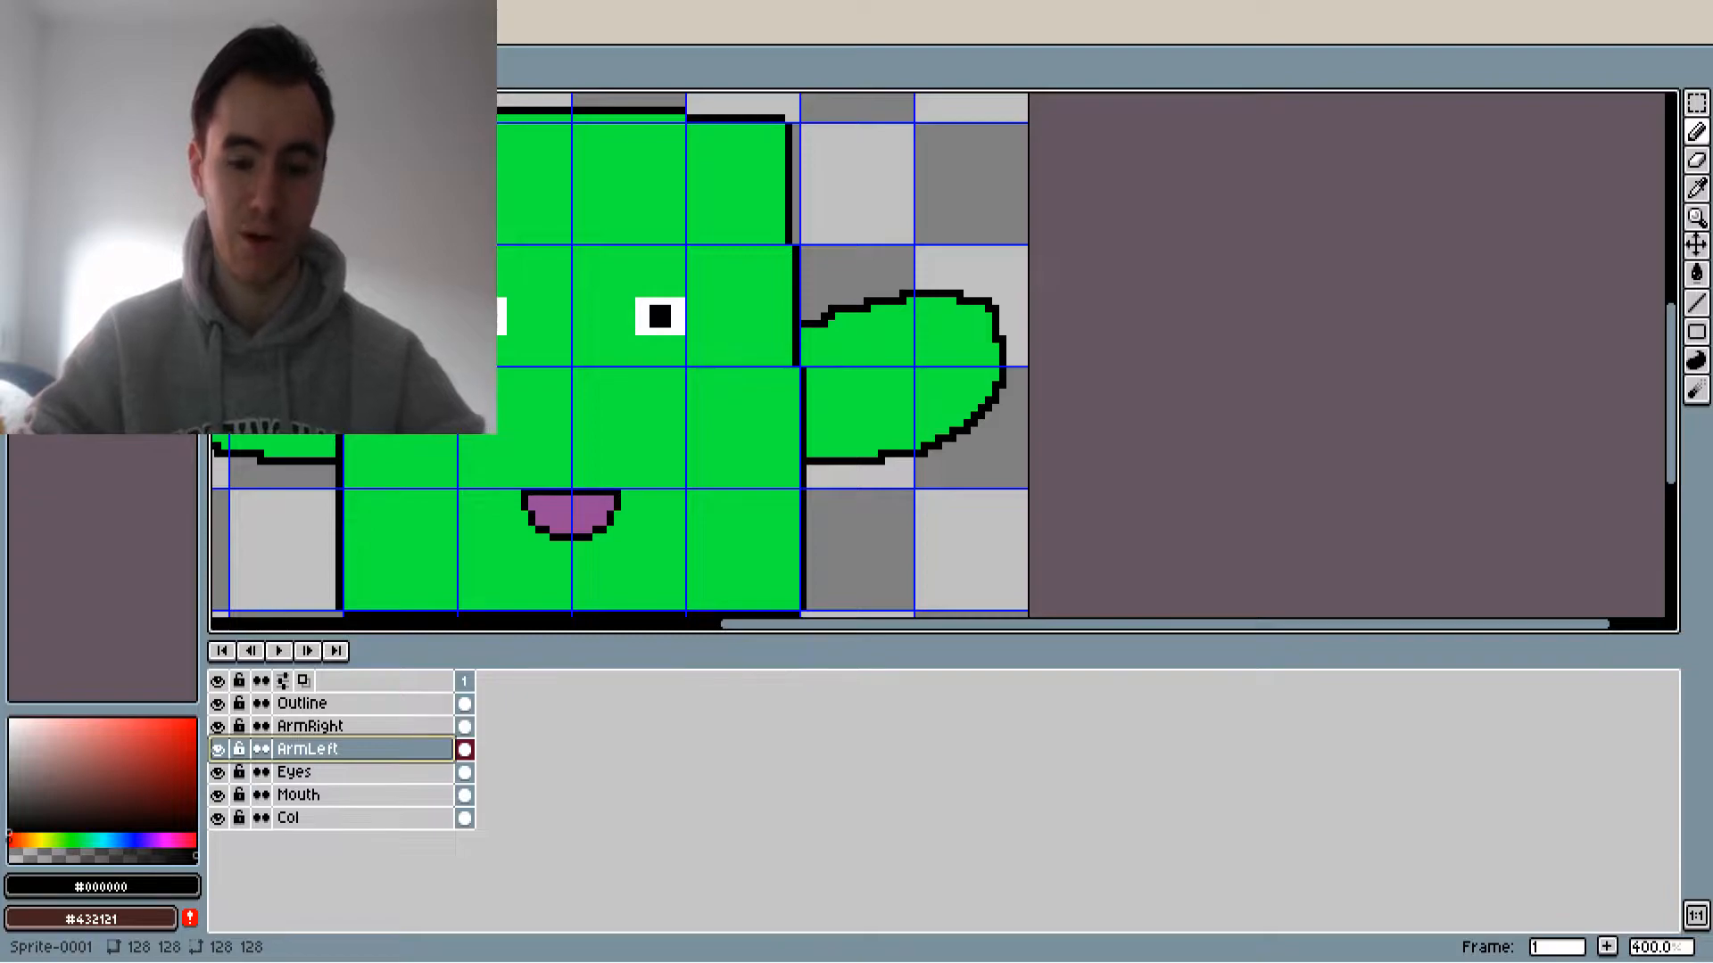
scroll(424, 337, "down", 3)
middle_click_drag(288, 299, 565, 315)
scroll(636, 328, "up", 3)
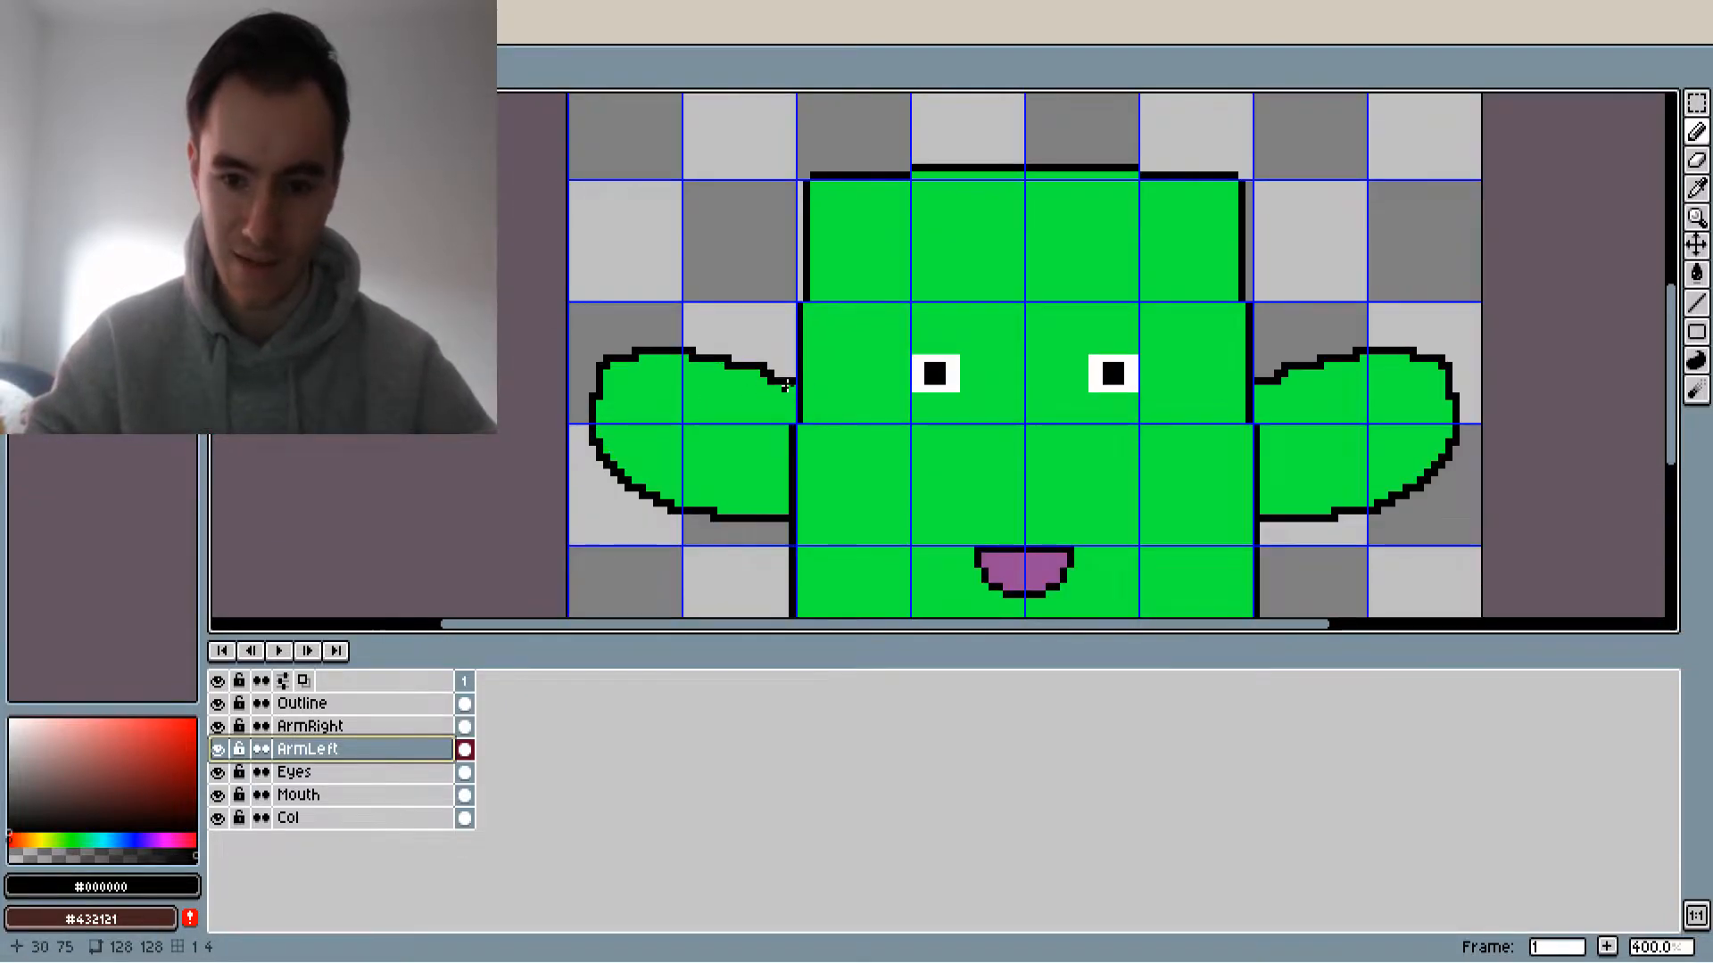
scroll(1254, 336, "down", 1)
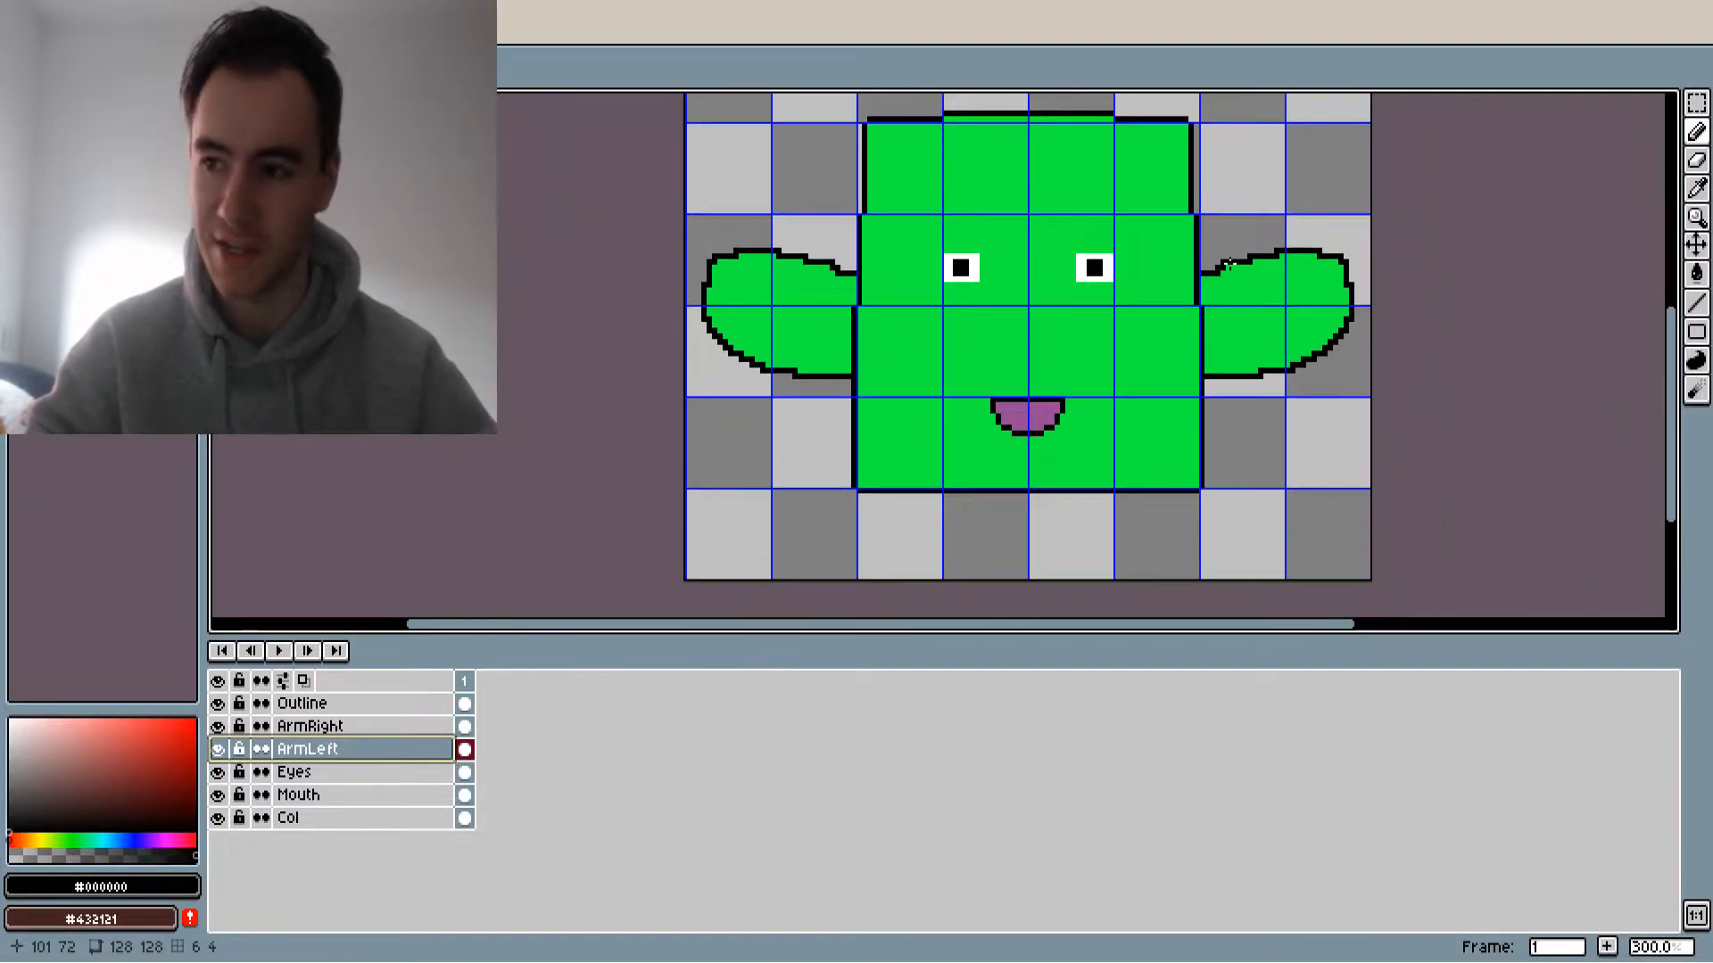
Export only the selected ArmRight layer at 100% as RightArm.png
left_click(336, 724)
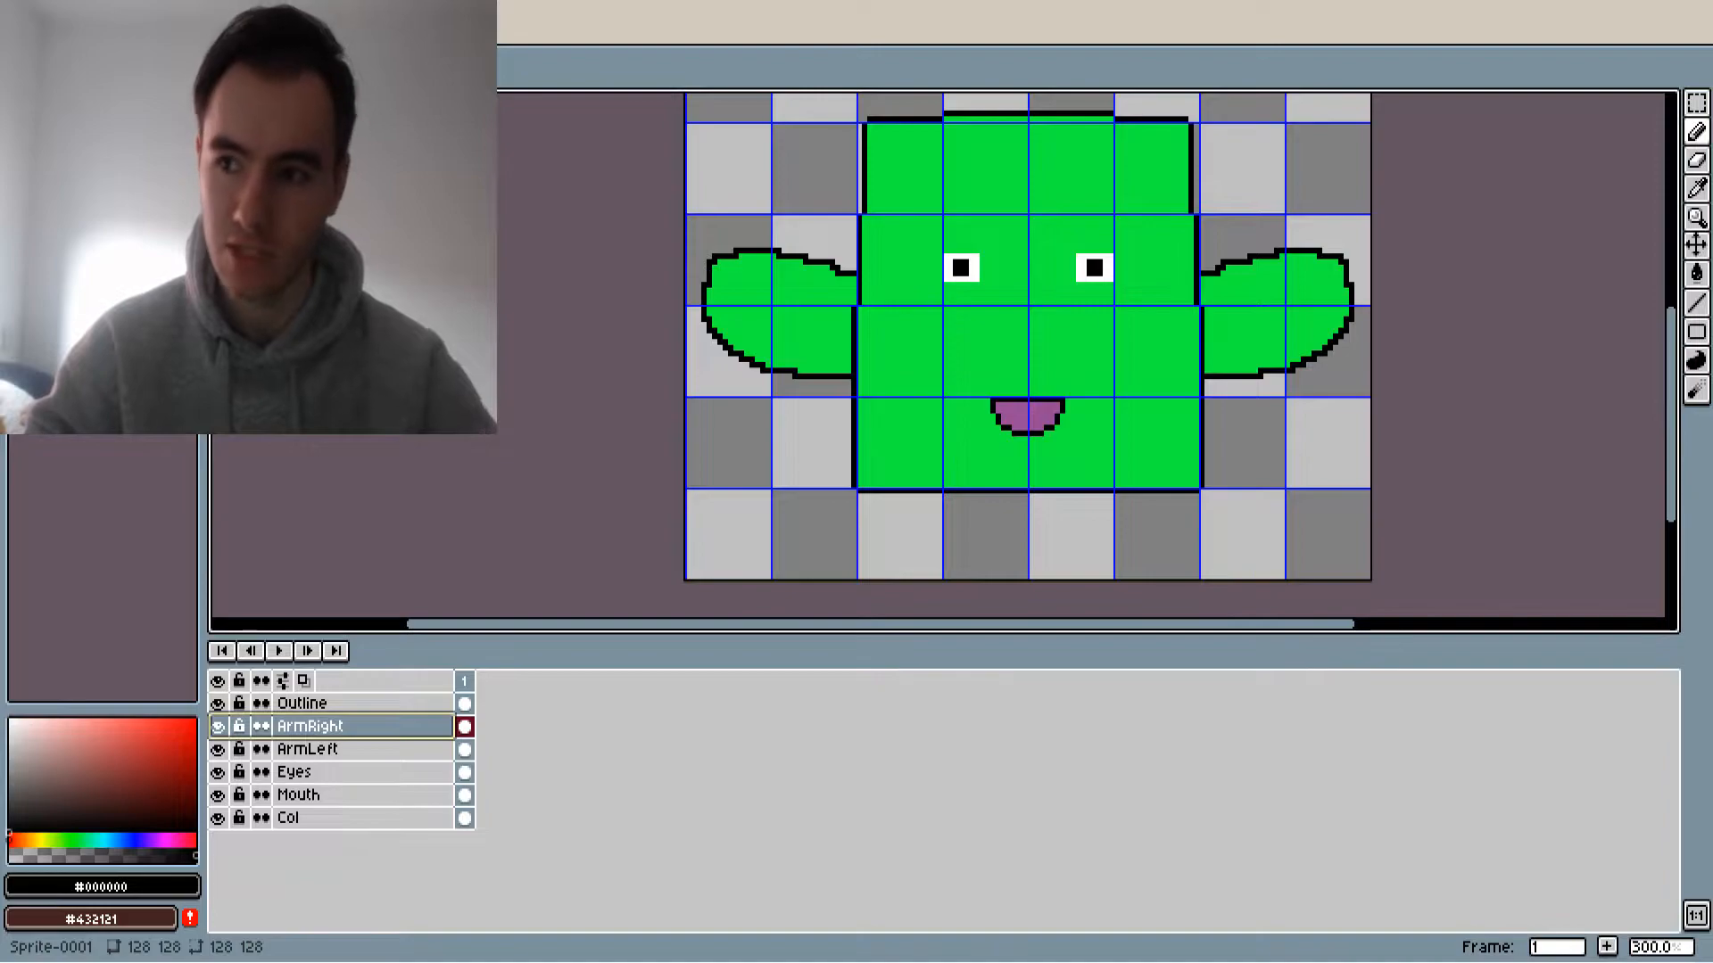
key("ctrl+alt+shift+s")
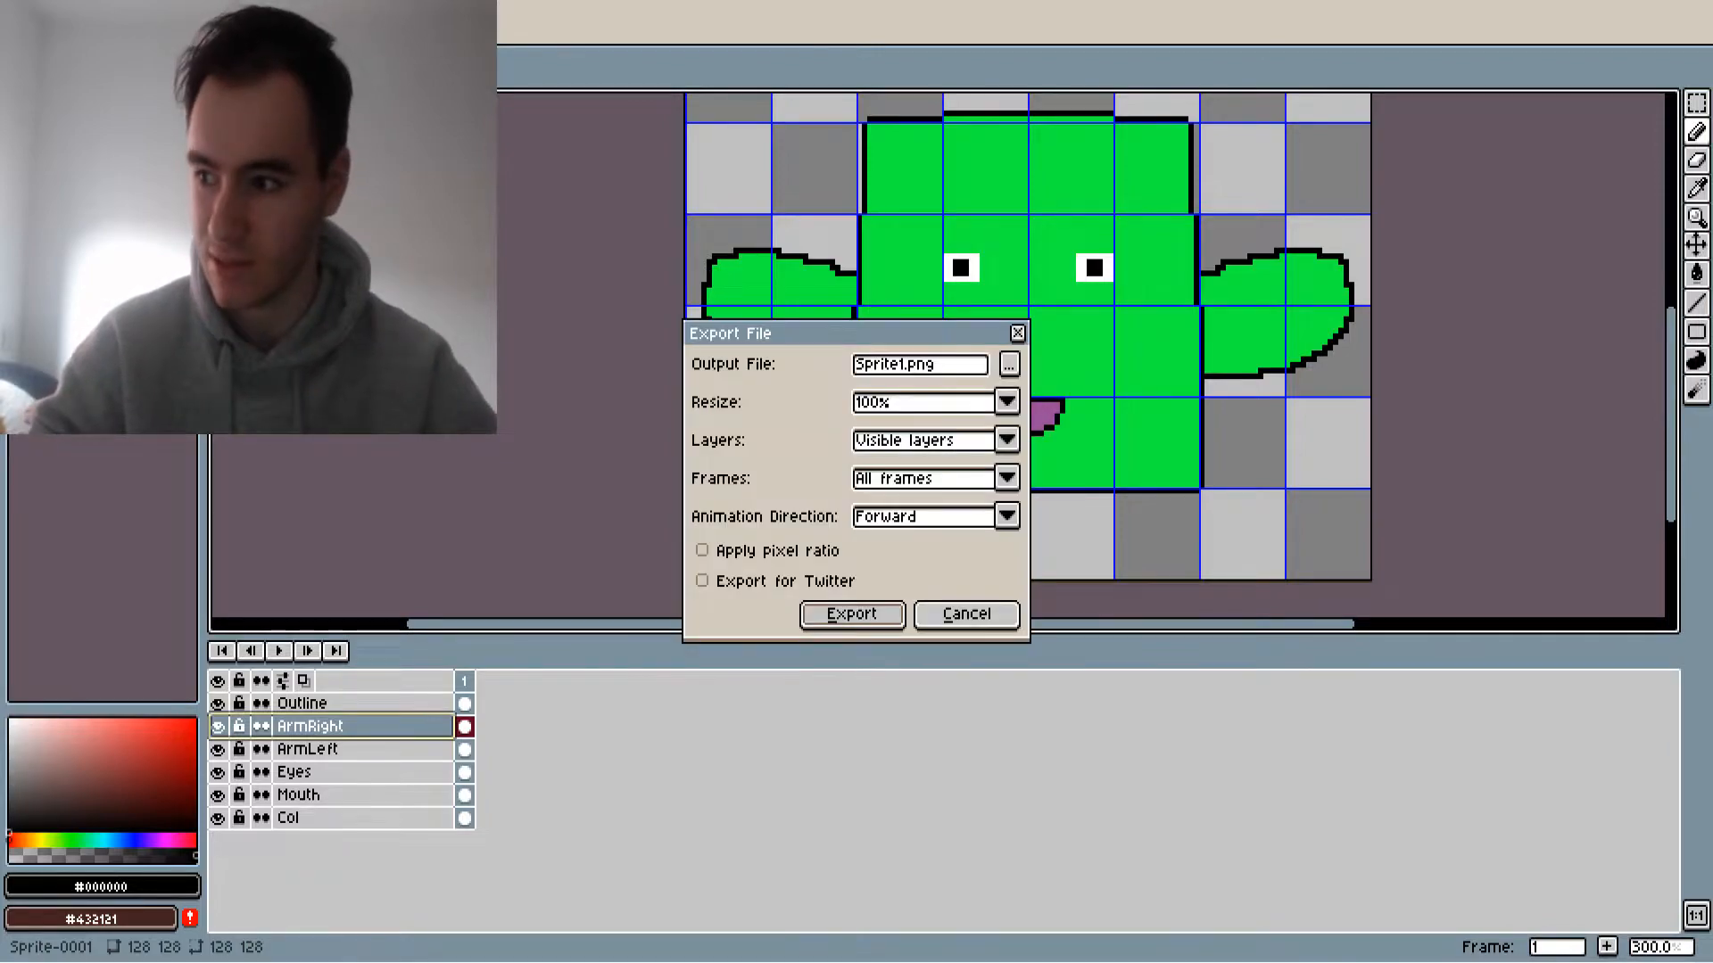
left_click(960, 442)
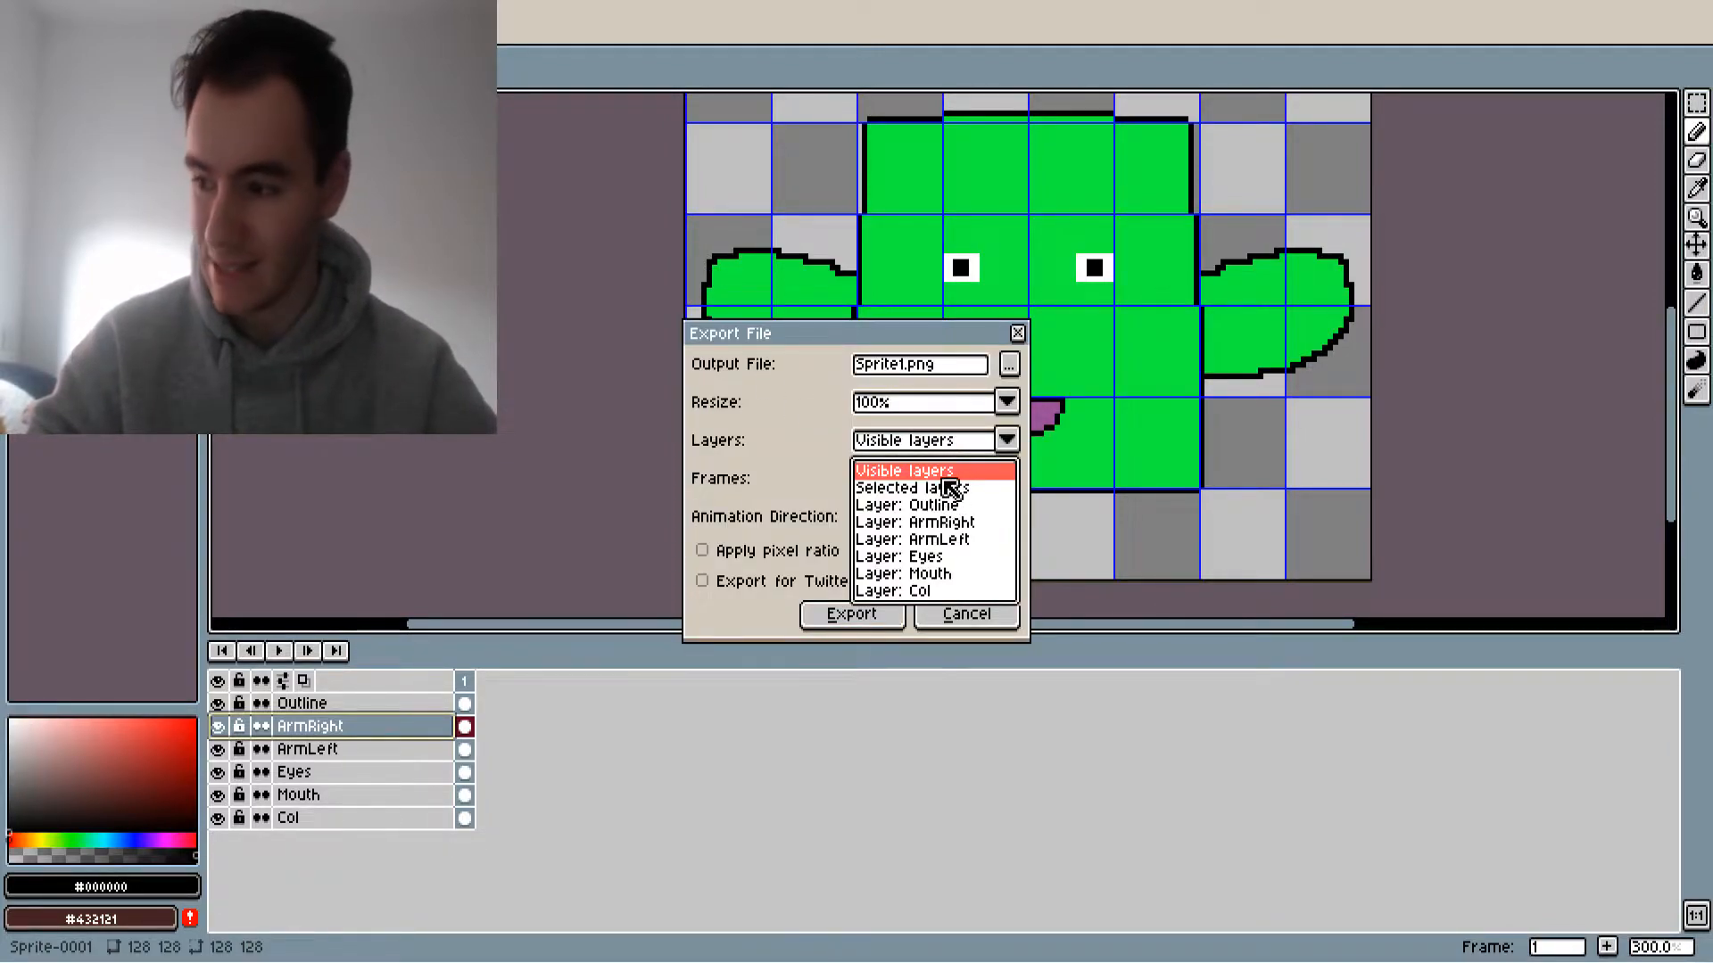
left_click(943, 479)
left_click(956, 459)
left_click(937, 488)
left_click(915, 370)
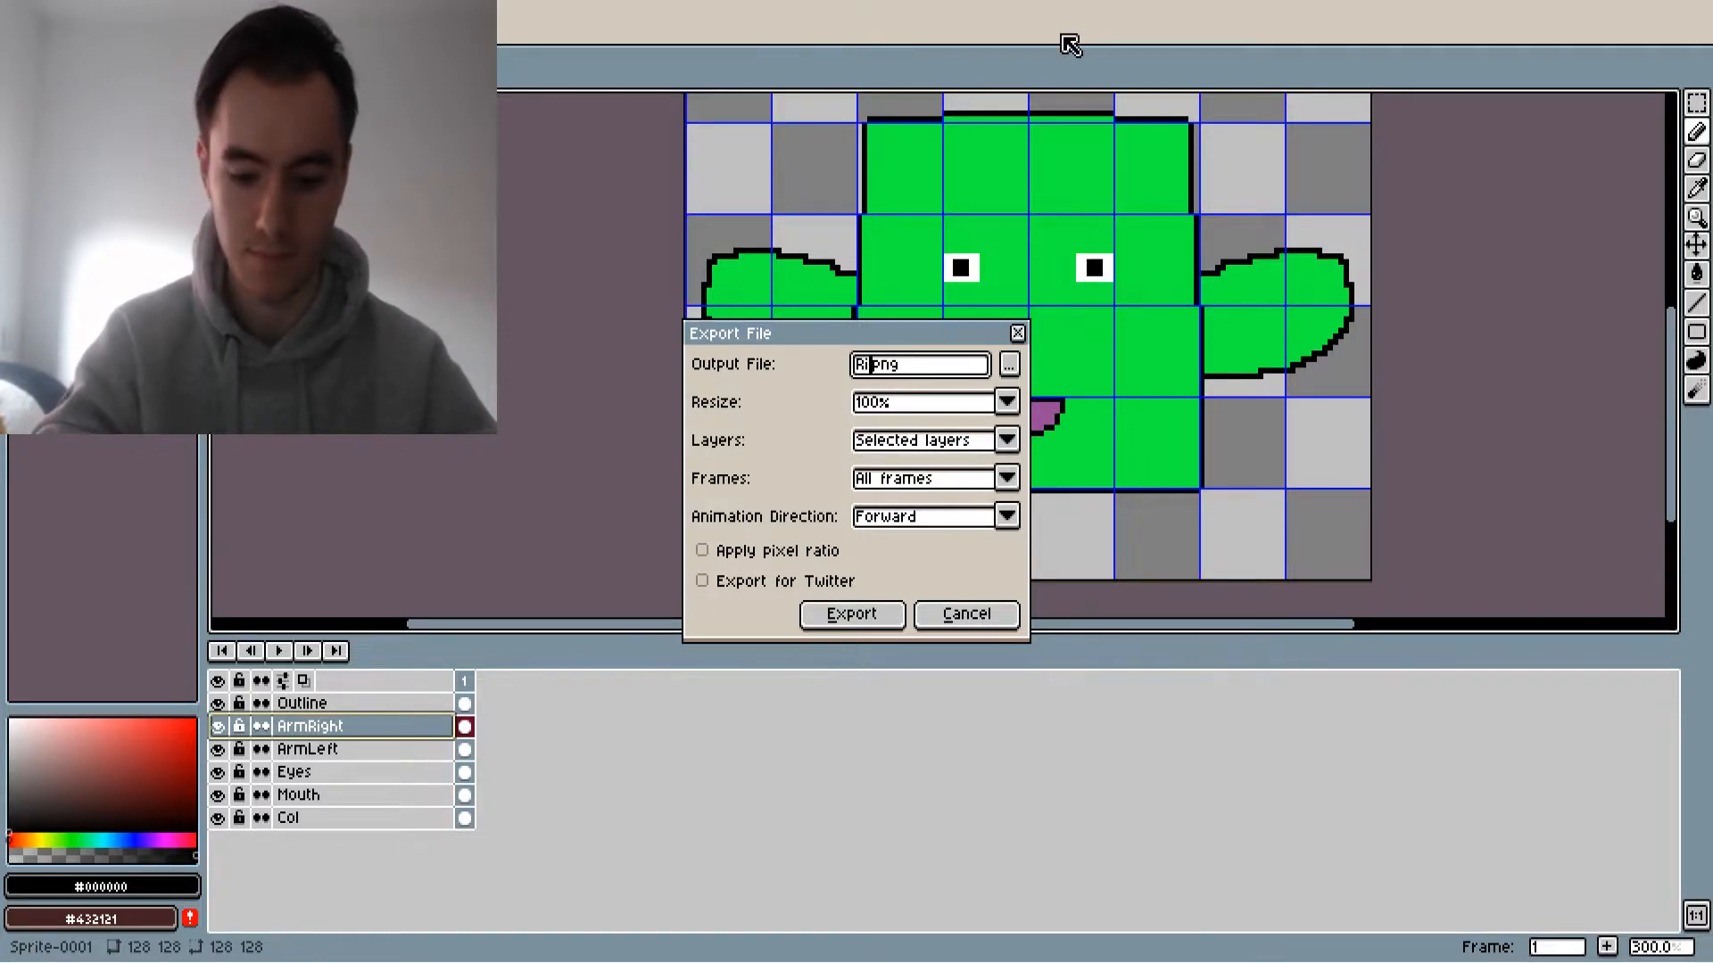
key("Return")
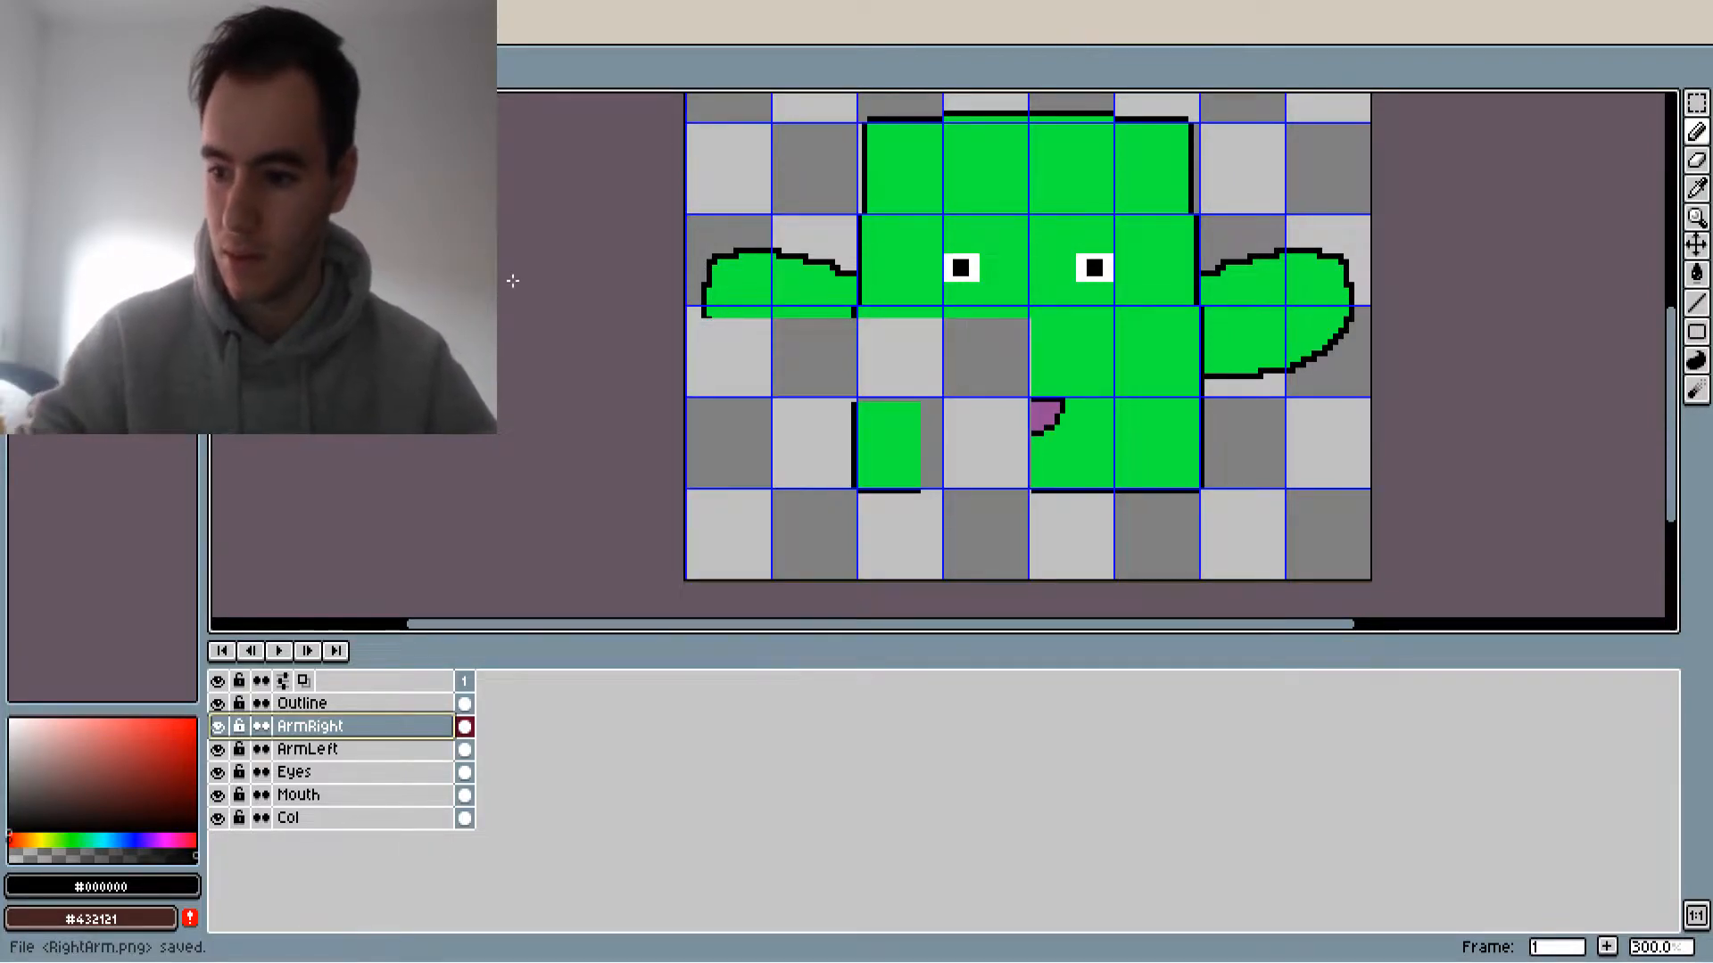
Export only the selected ArmLeft layer at 100% as LeftArm.png
left_click(371, 752)
scroll(962, 321, "down", 3)
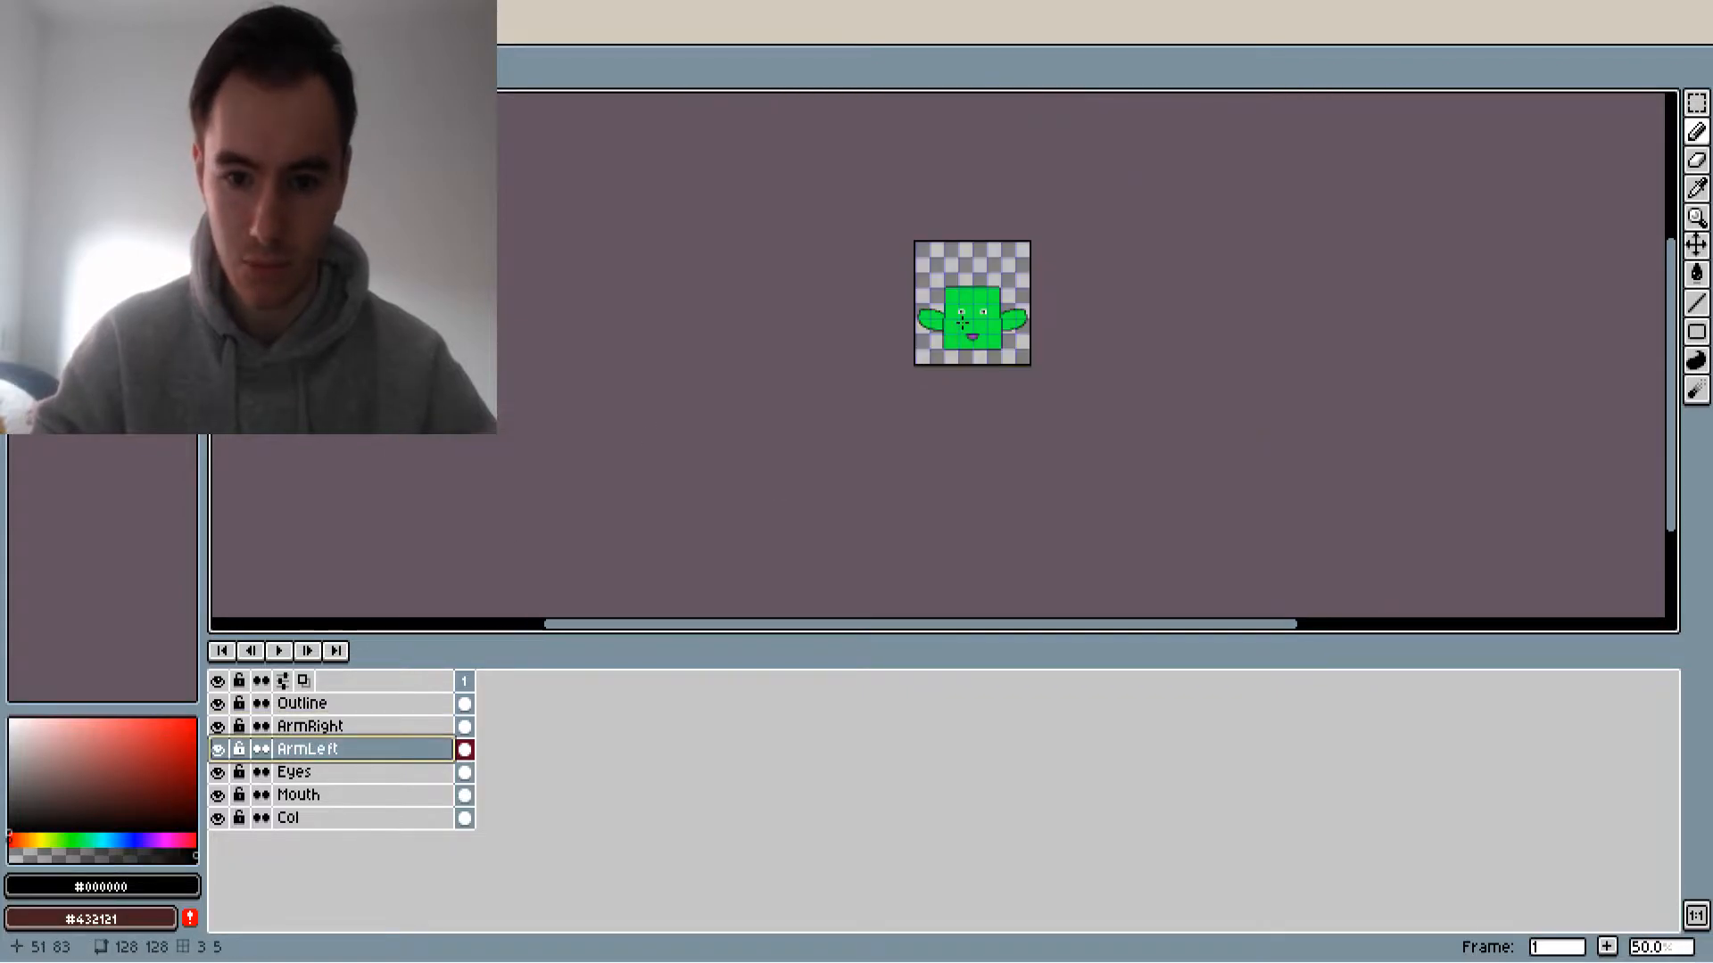
scroll(962, 321, "up", 2)
scroll(982, 361, "up", 1)
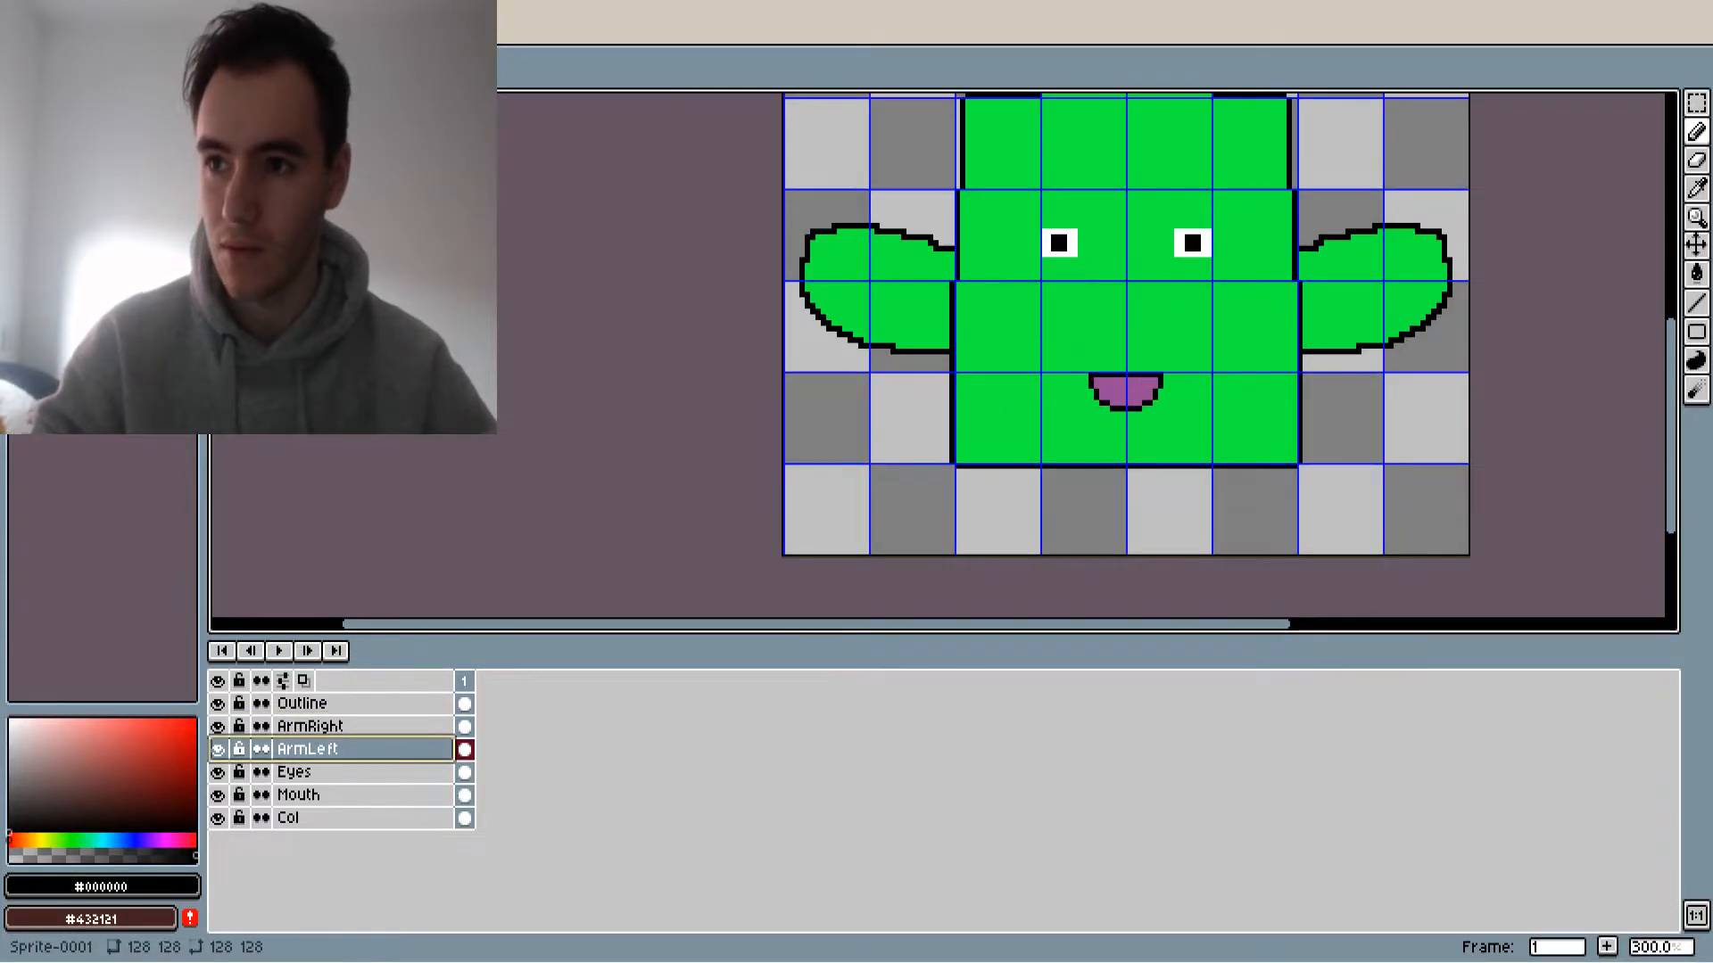
key("ctrl+alt+shift+s")
left_click(897, 366)
type("Lefrm.png")
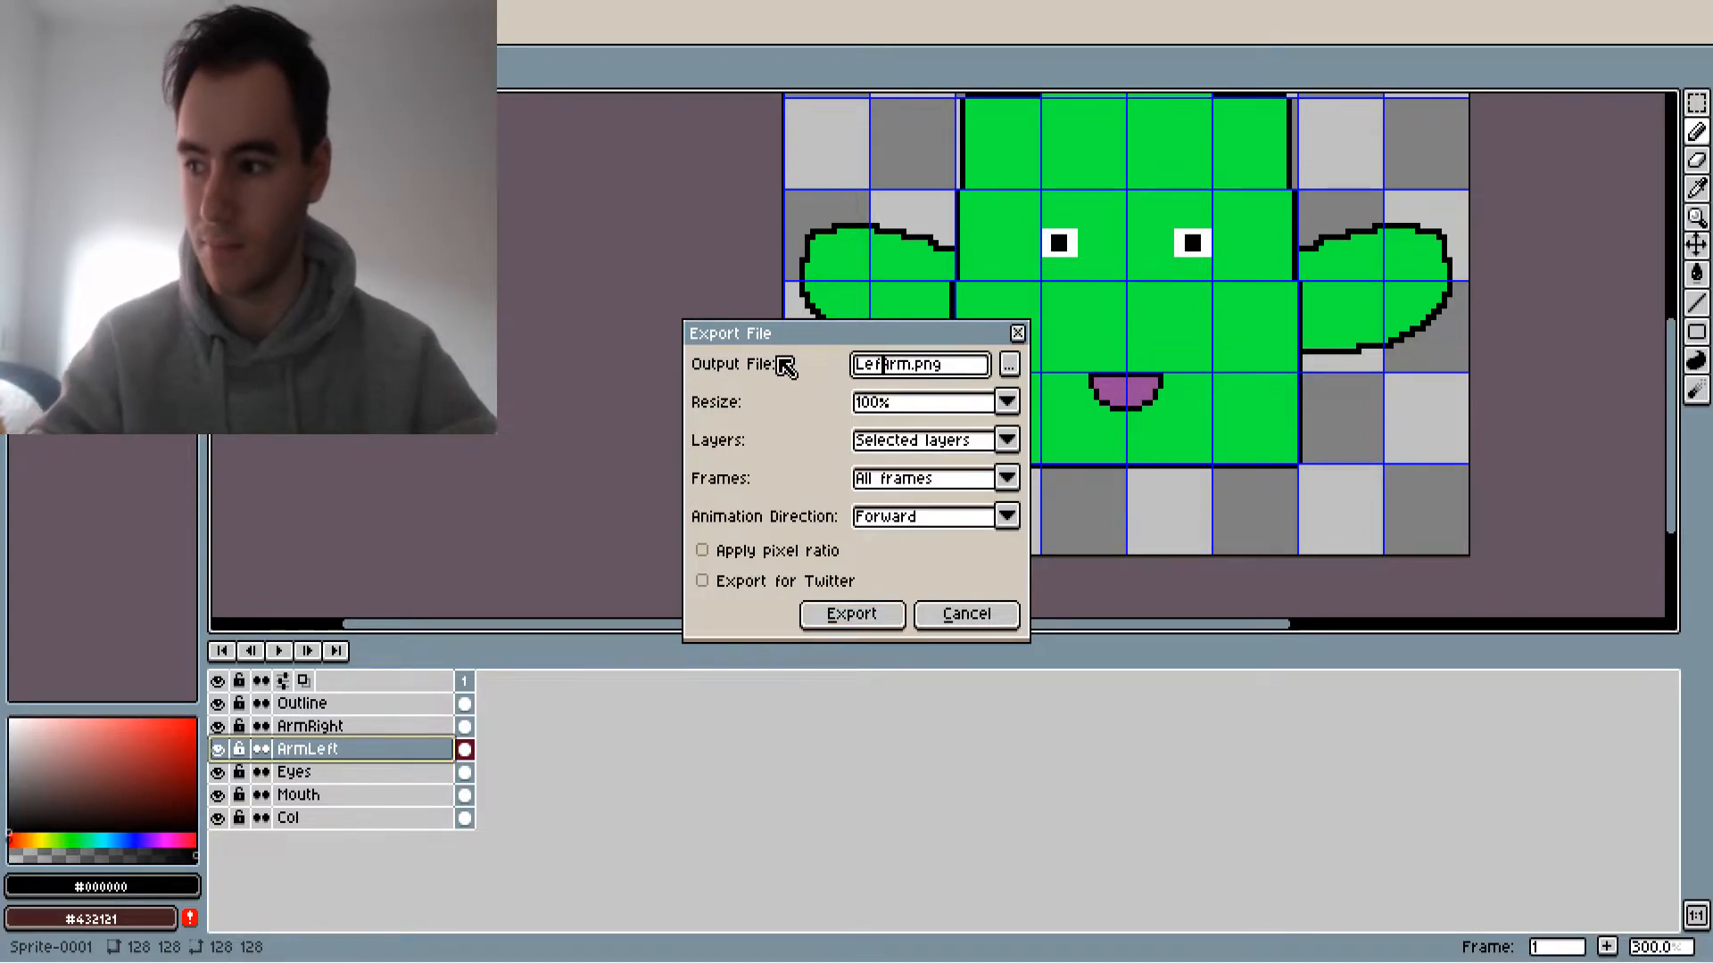
type("t")
key("Return")
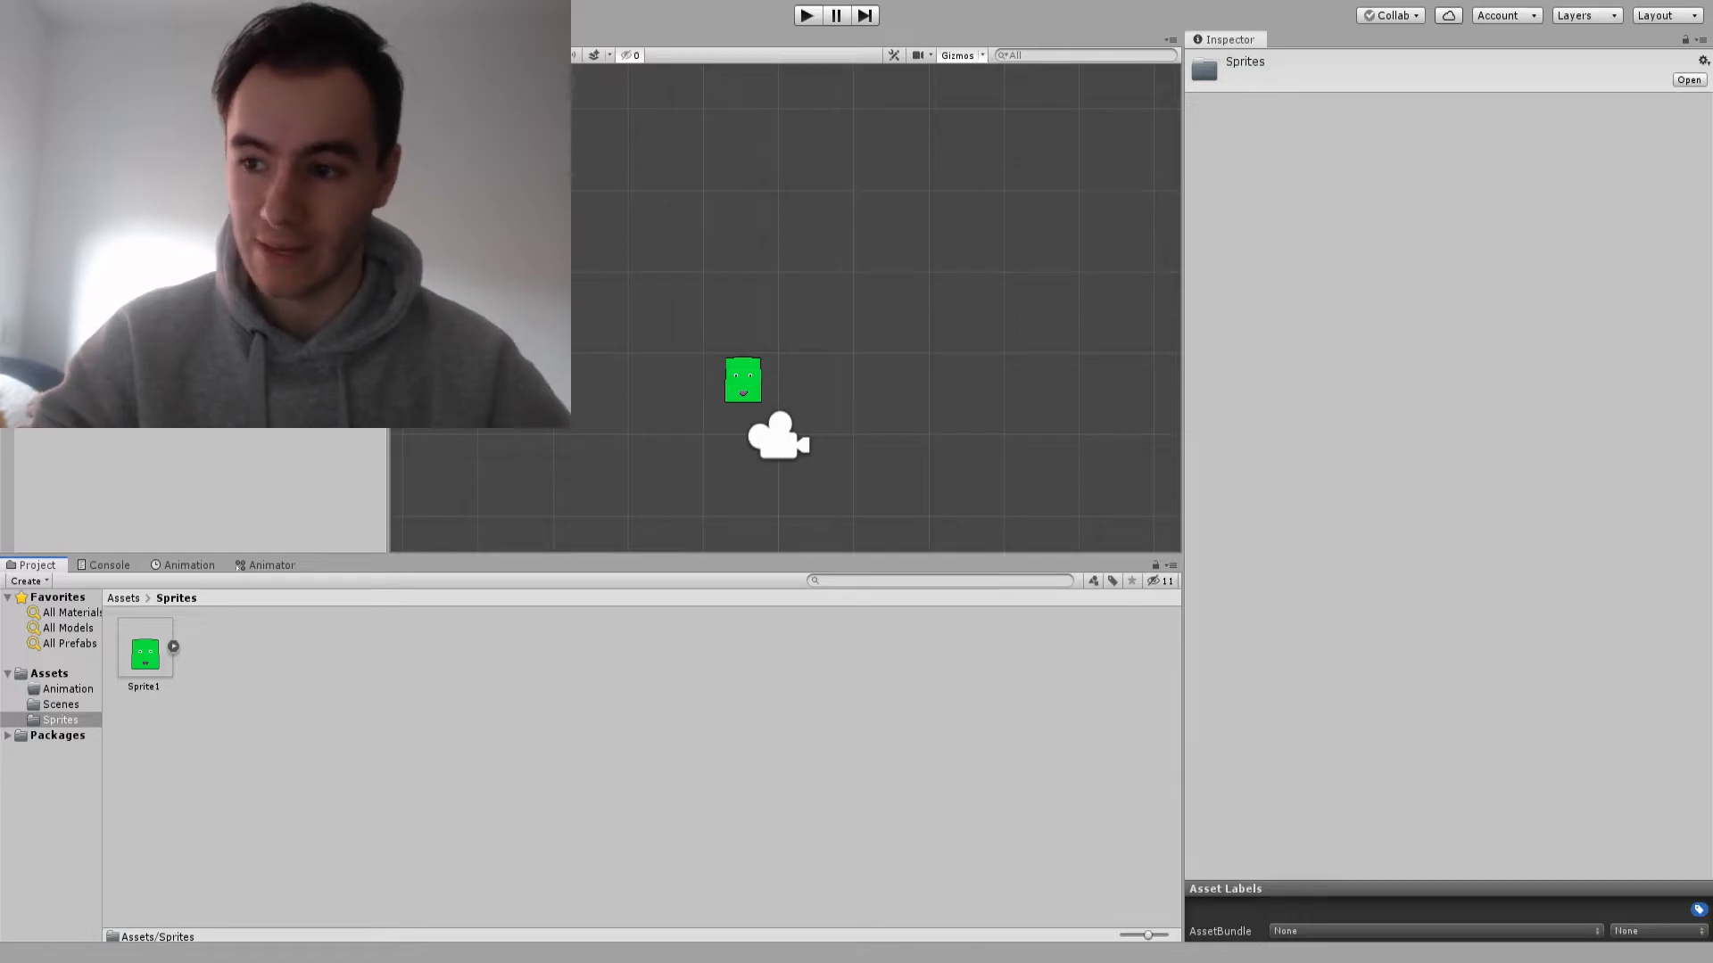
Switch to Unity, import LeftArm and RightArm into the Sprites folder, and set both to 128 pixels per unit
left_click(553, 767)
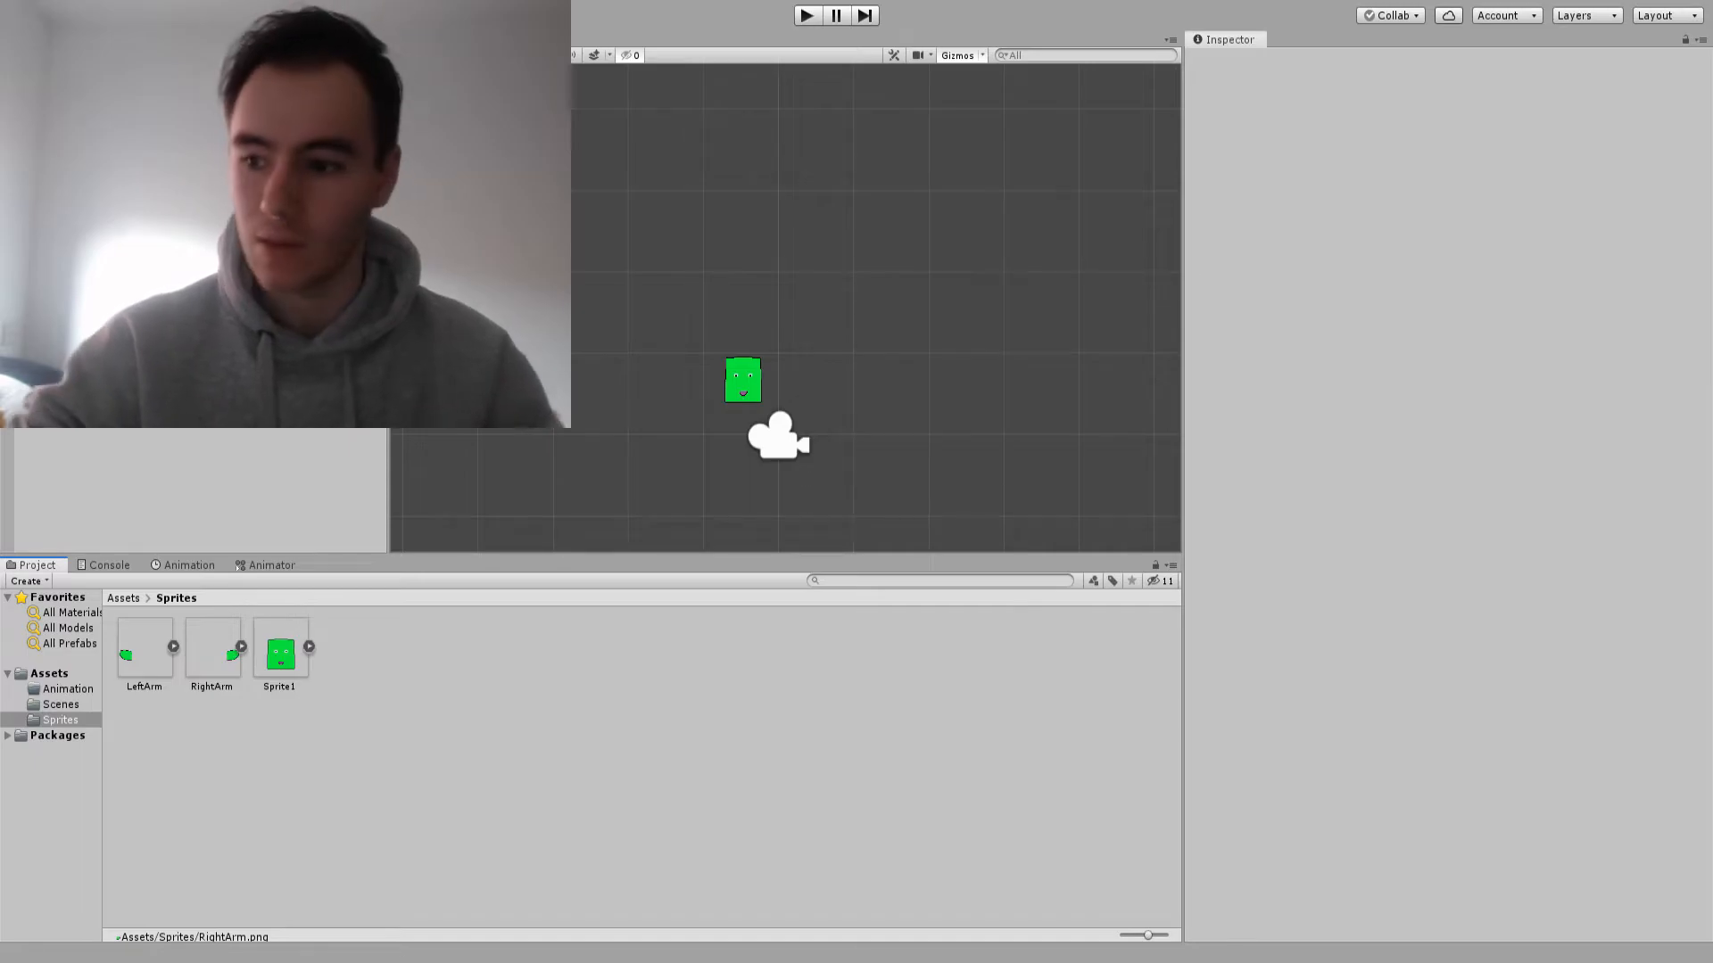
left_click(213, 651)
left_click(144, 651, "ctrl")
left_click(1508, 169)
type("128")
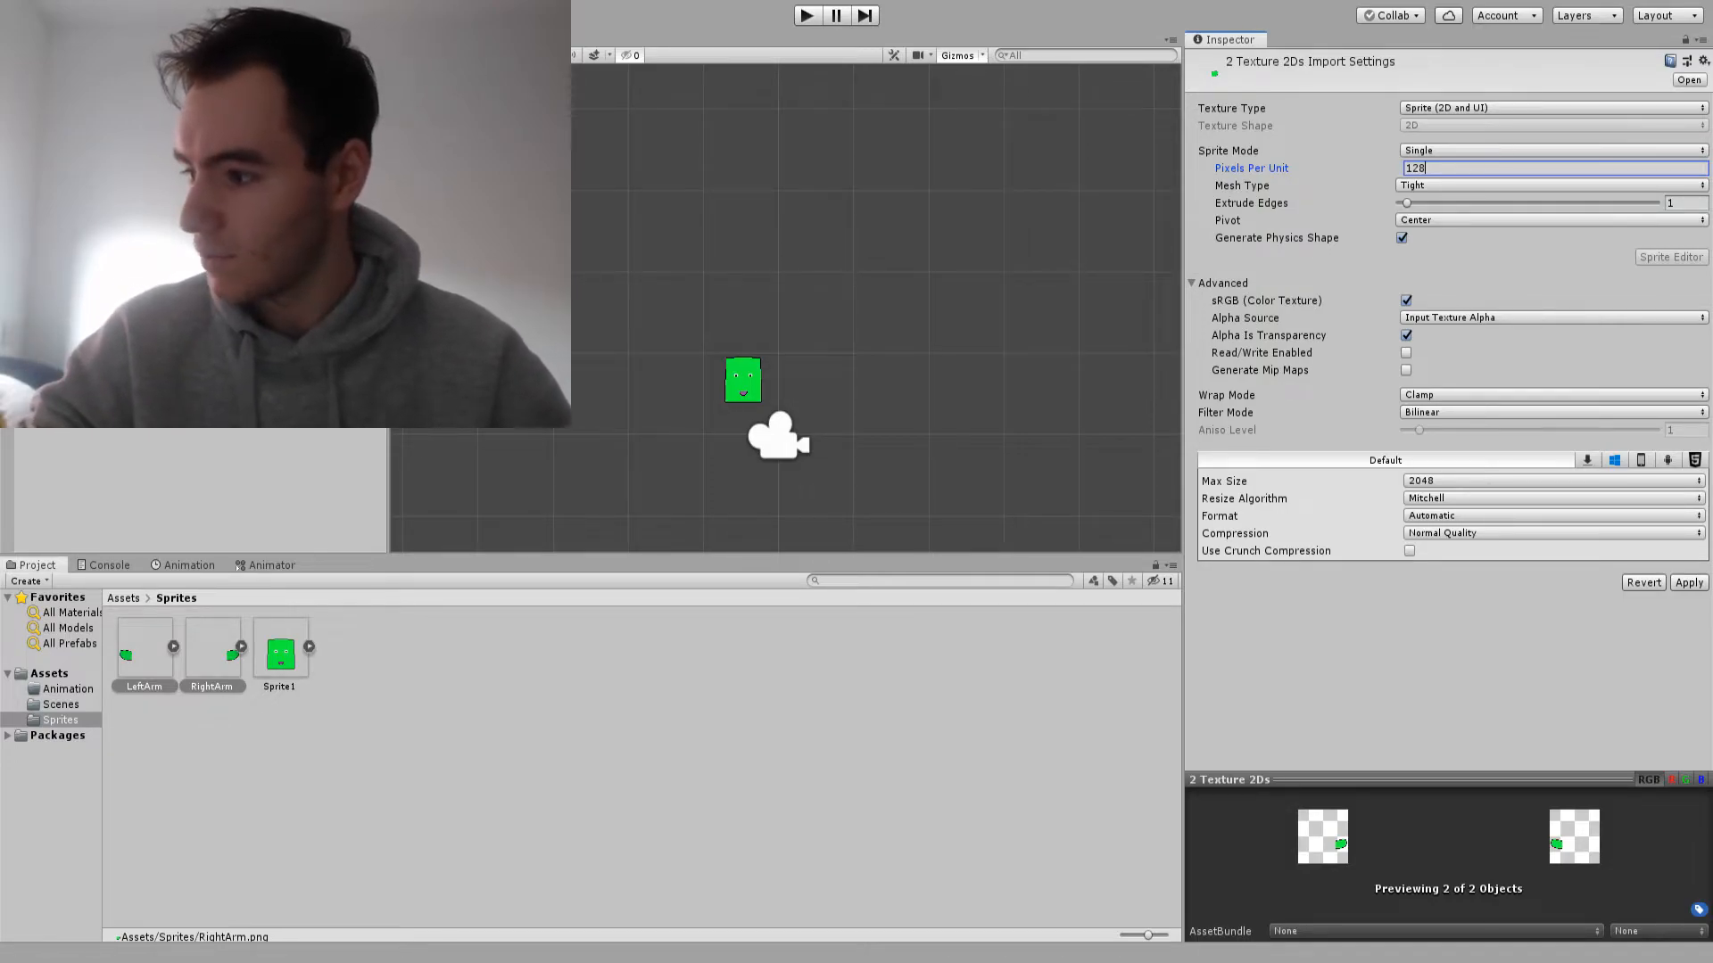
Set both arm textures' filter mode to Point (no filter) and compression to None, and apply the changes
left_click(1552, 413)
left_click(1463, 430)
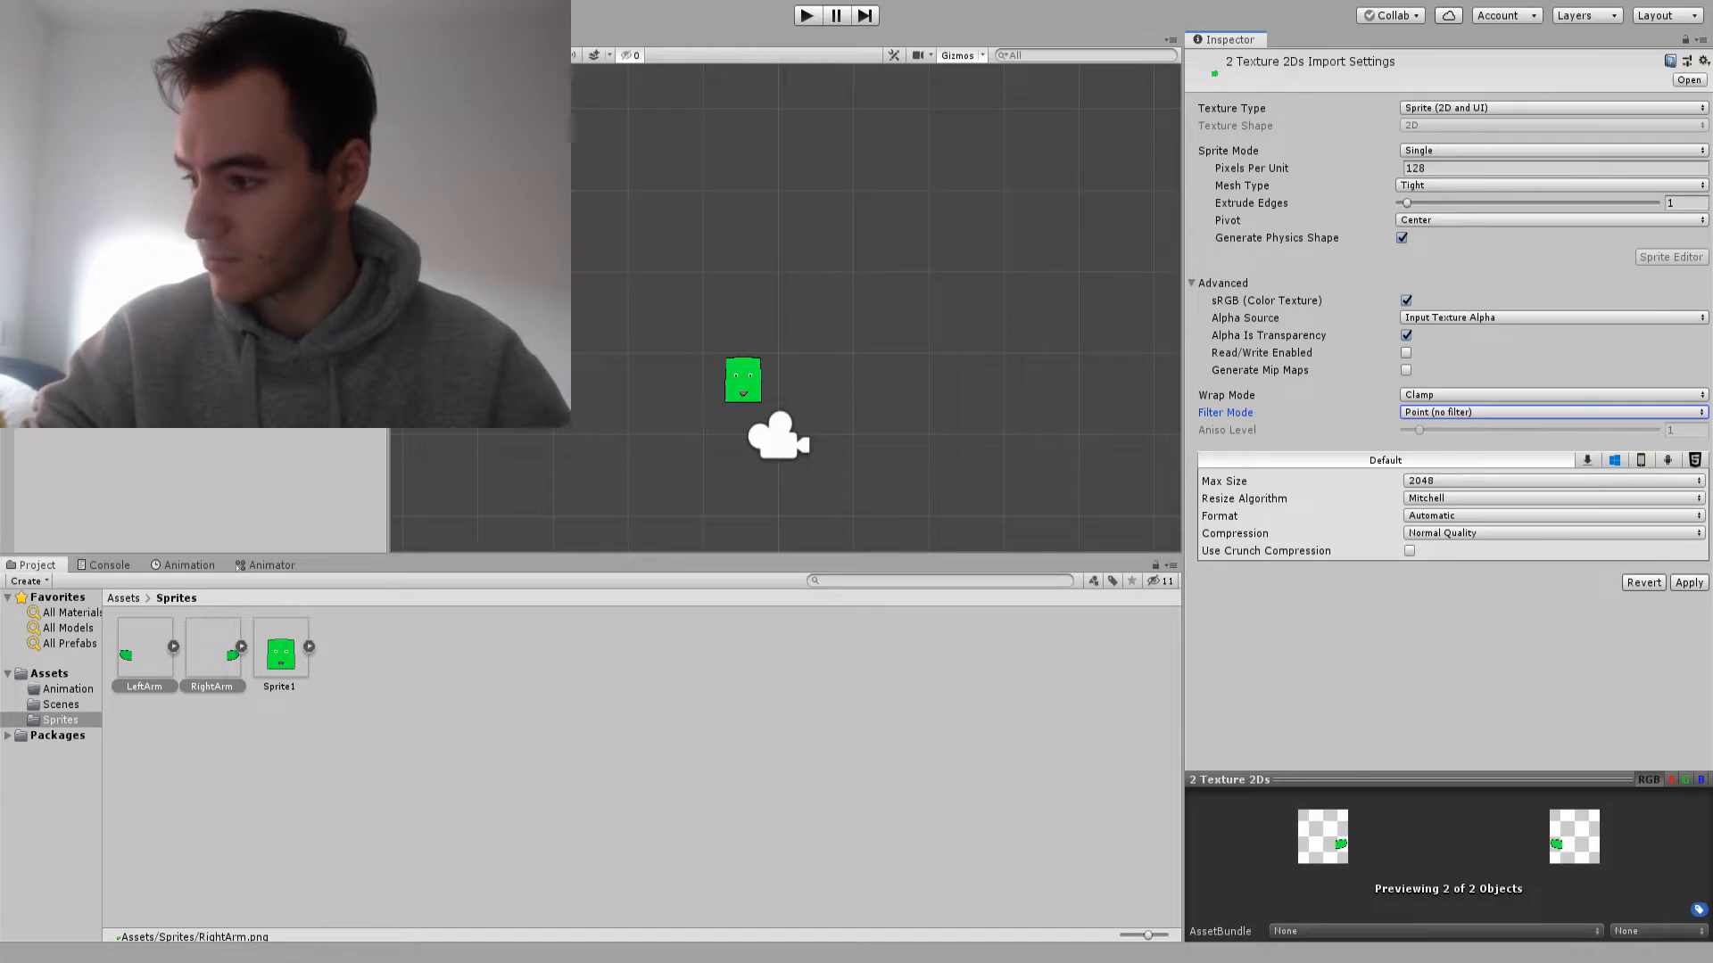
left_click(1552, 534)
left_click(1463, 551)
left_click(1689, 566)
left_click(678, 768)
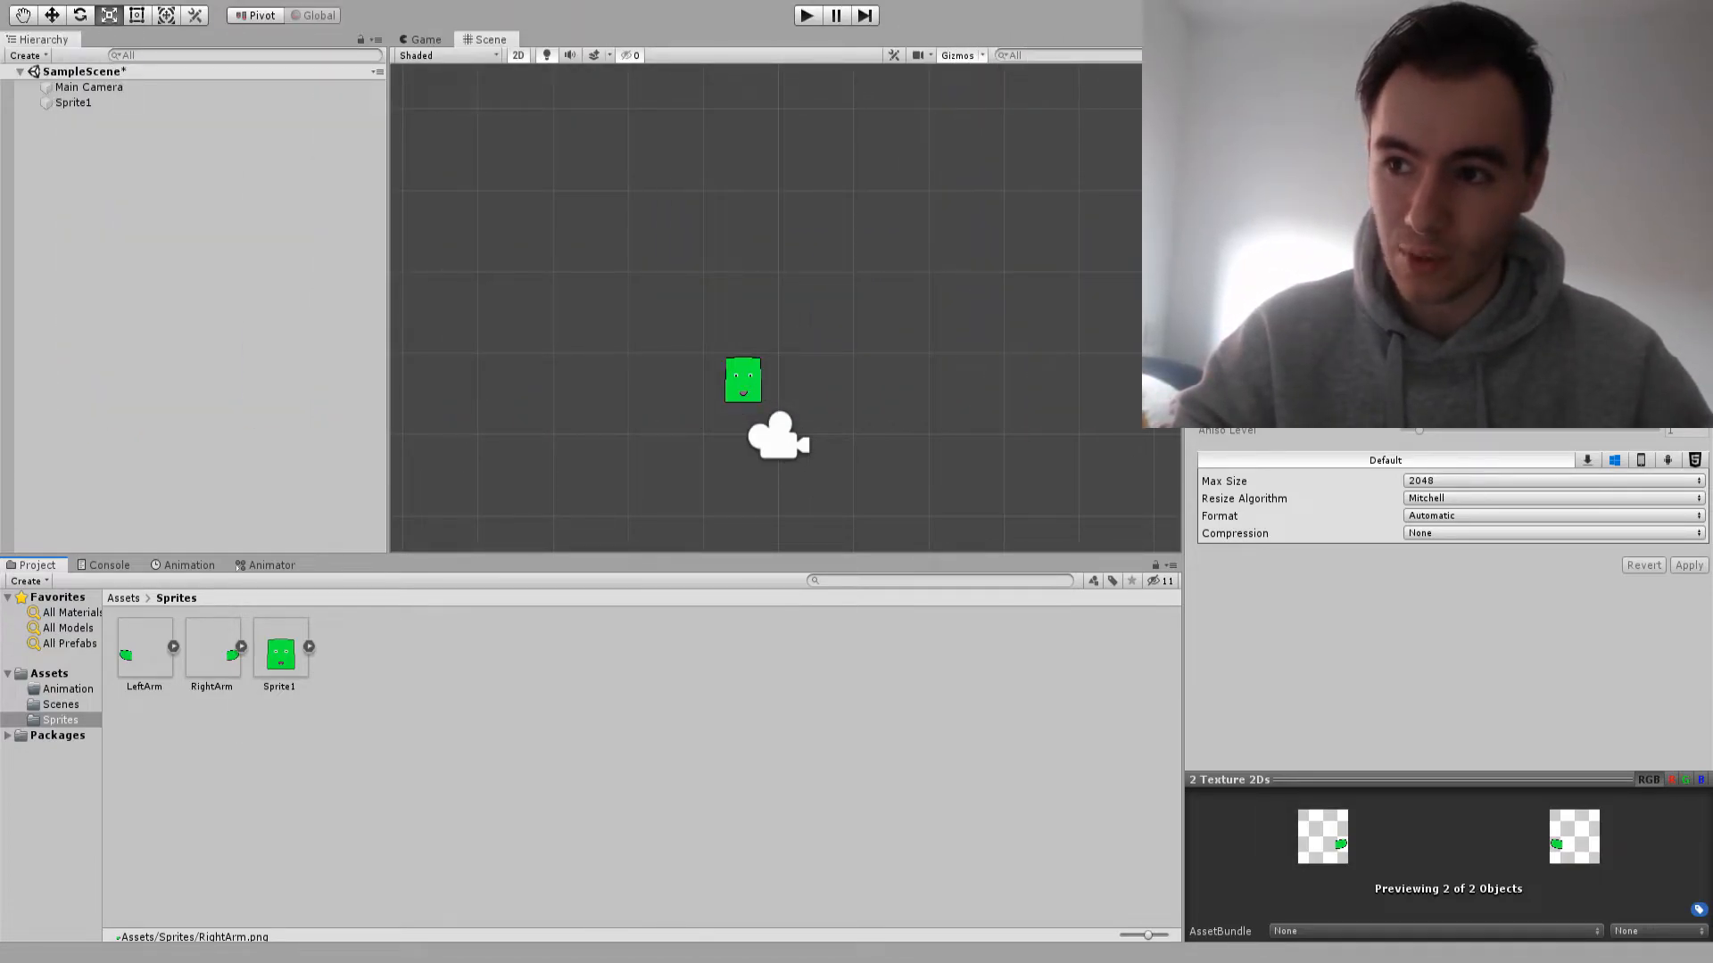
Add the RightArm and LeftArm sprites to the scene as children of Sprite1
left_click(73, 102)
left_click(88, 88)
left_click(73, 103)
left_click(213, 650)
left_click_drag(212, 650, 73, 103)
left_click_drag(144, 649, 73, 103)
Reset both arms' transforms to position 0, rotation 0 and scale 1 so they align with the body
left_click(91, 118)
left_click(88, 133, "shift")
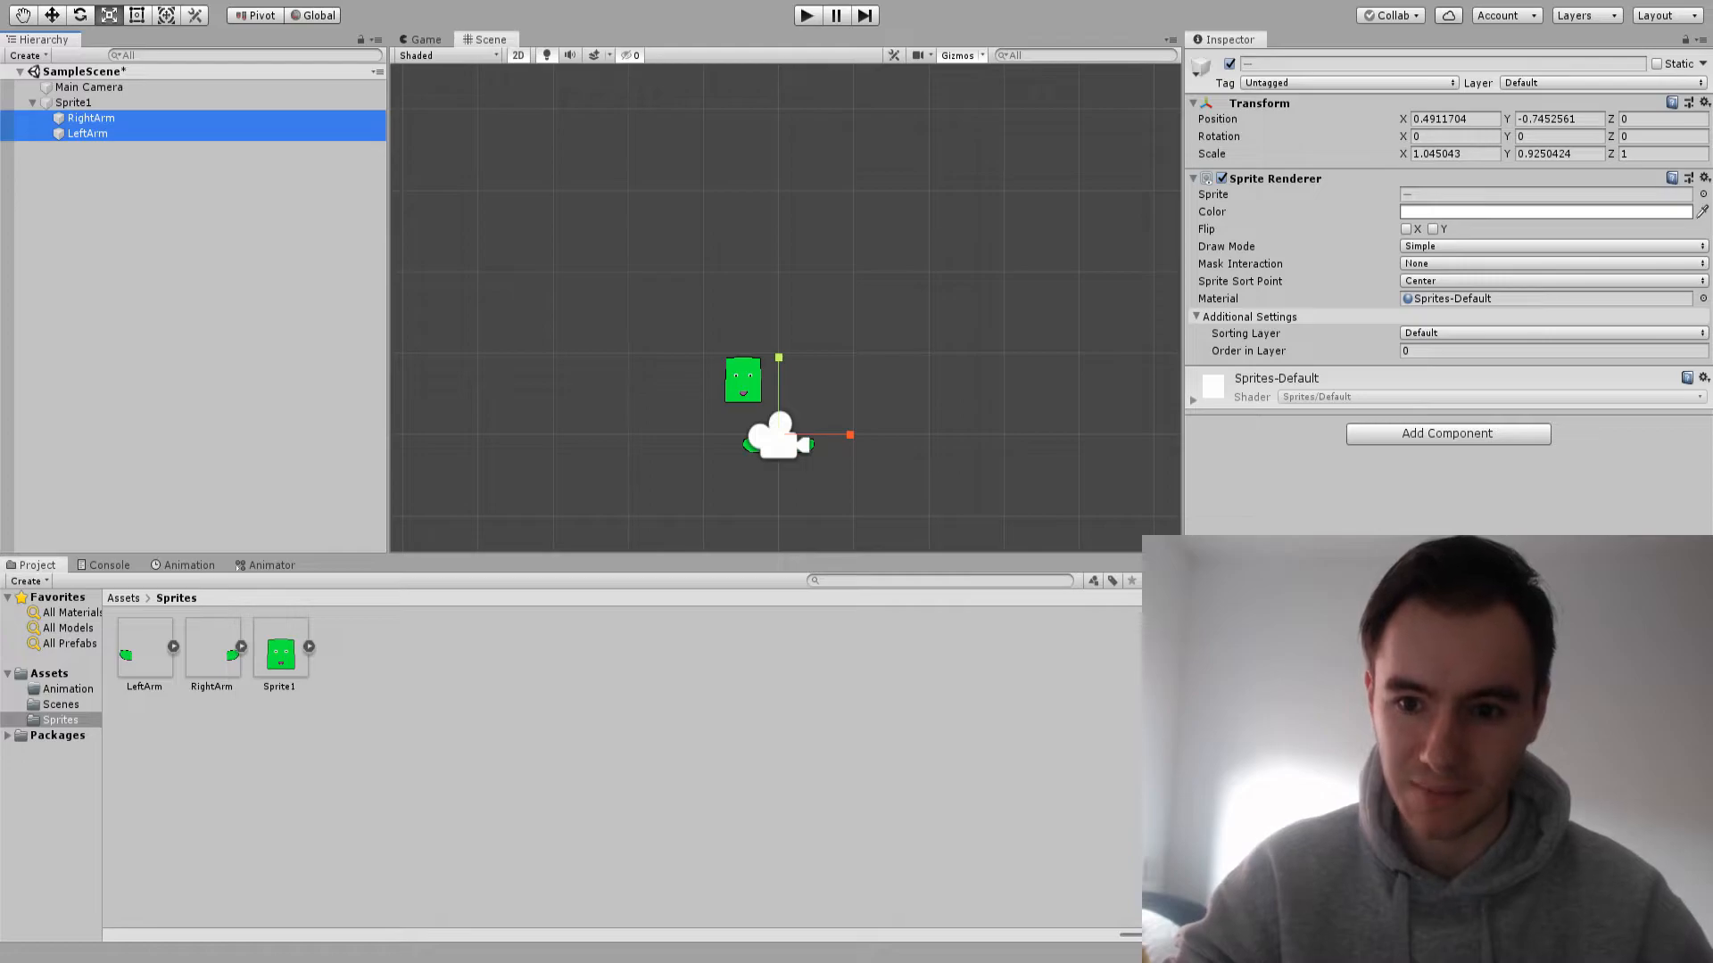
left_click(1447, 433)
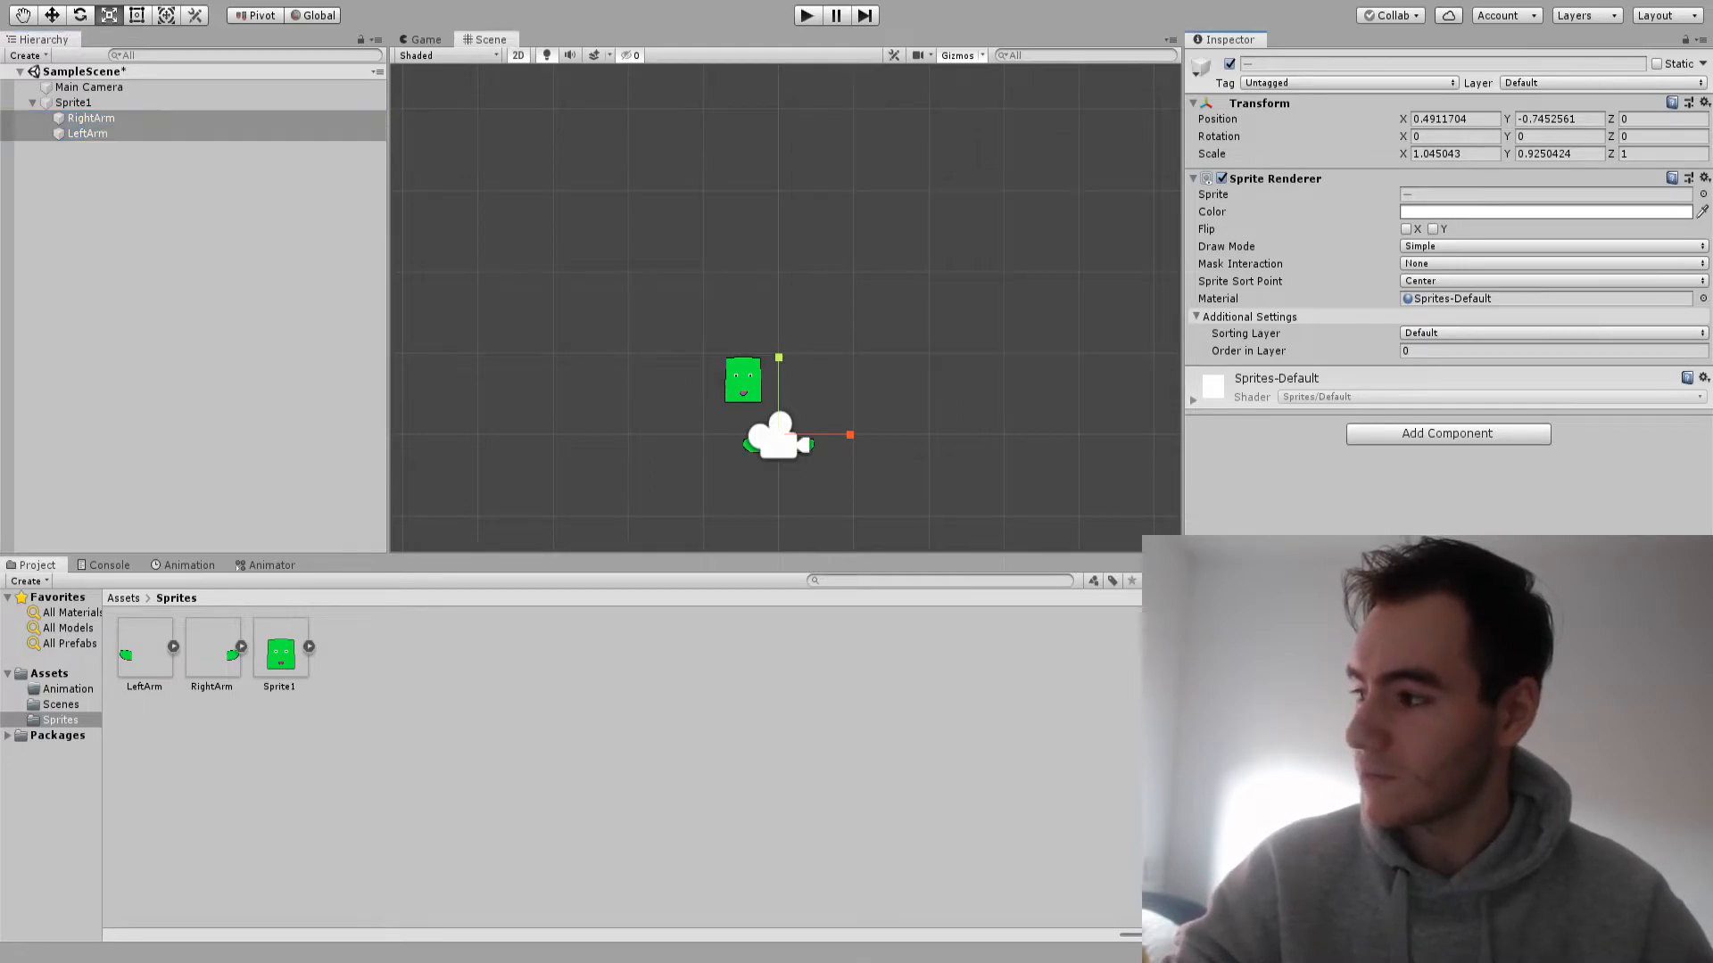
left_click(1624, 119)
scroll(747, 372, "up", 9)
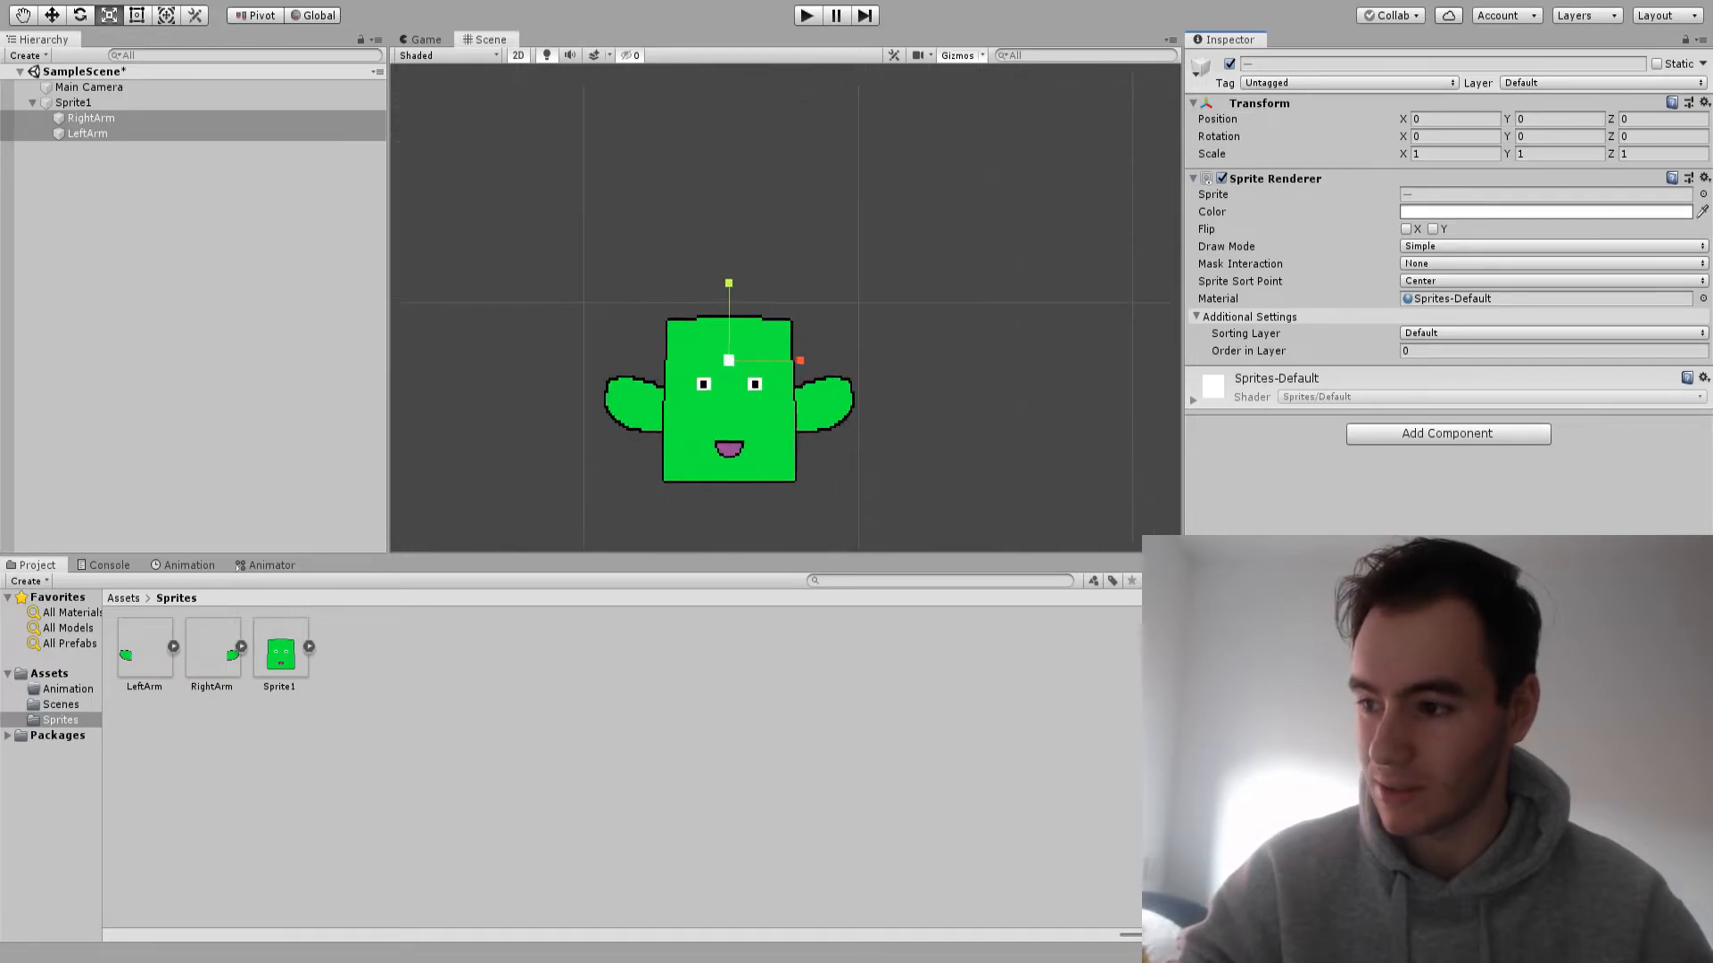
scroll(728, 389, "up", 8)
middle_click_drag(729, 389, 793, 282)
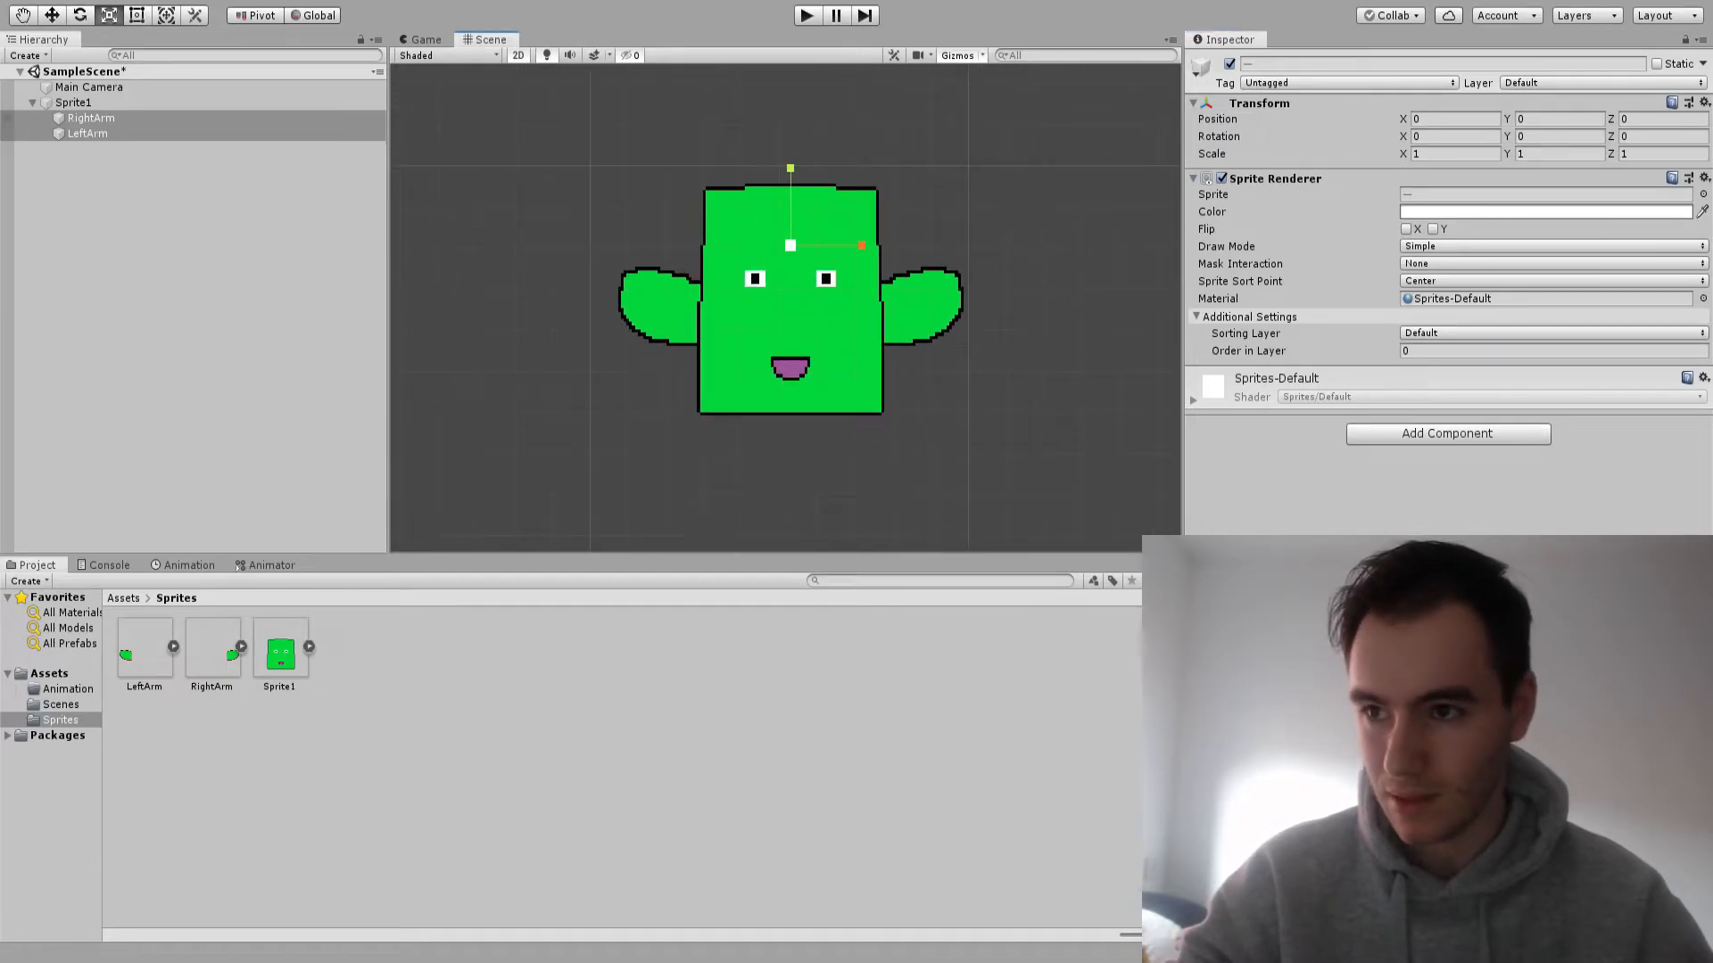
Record a rotation keyframe at 0:30 in the Idle clip with RightArm turned to about Z -20
left_click(73, 102)
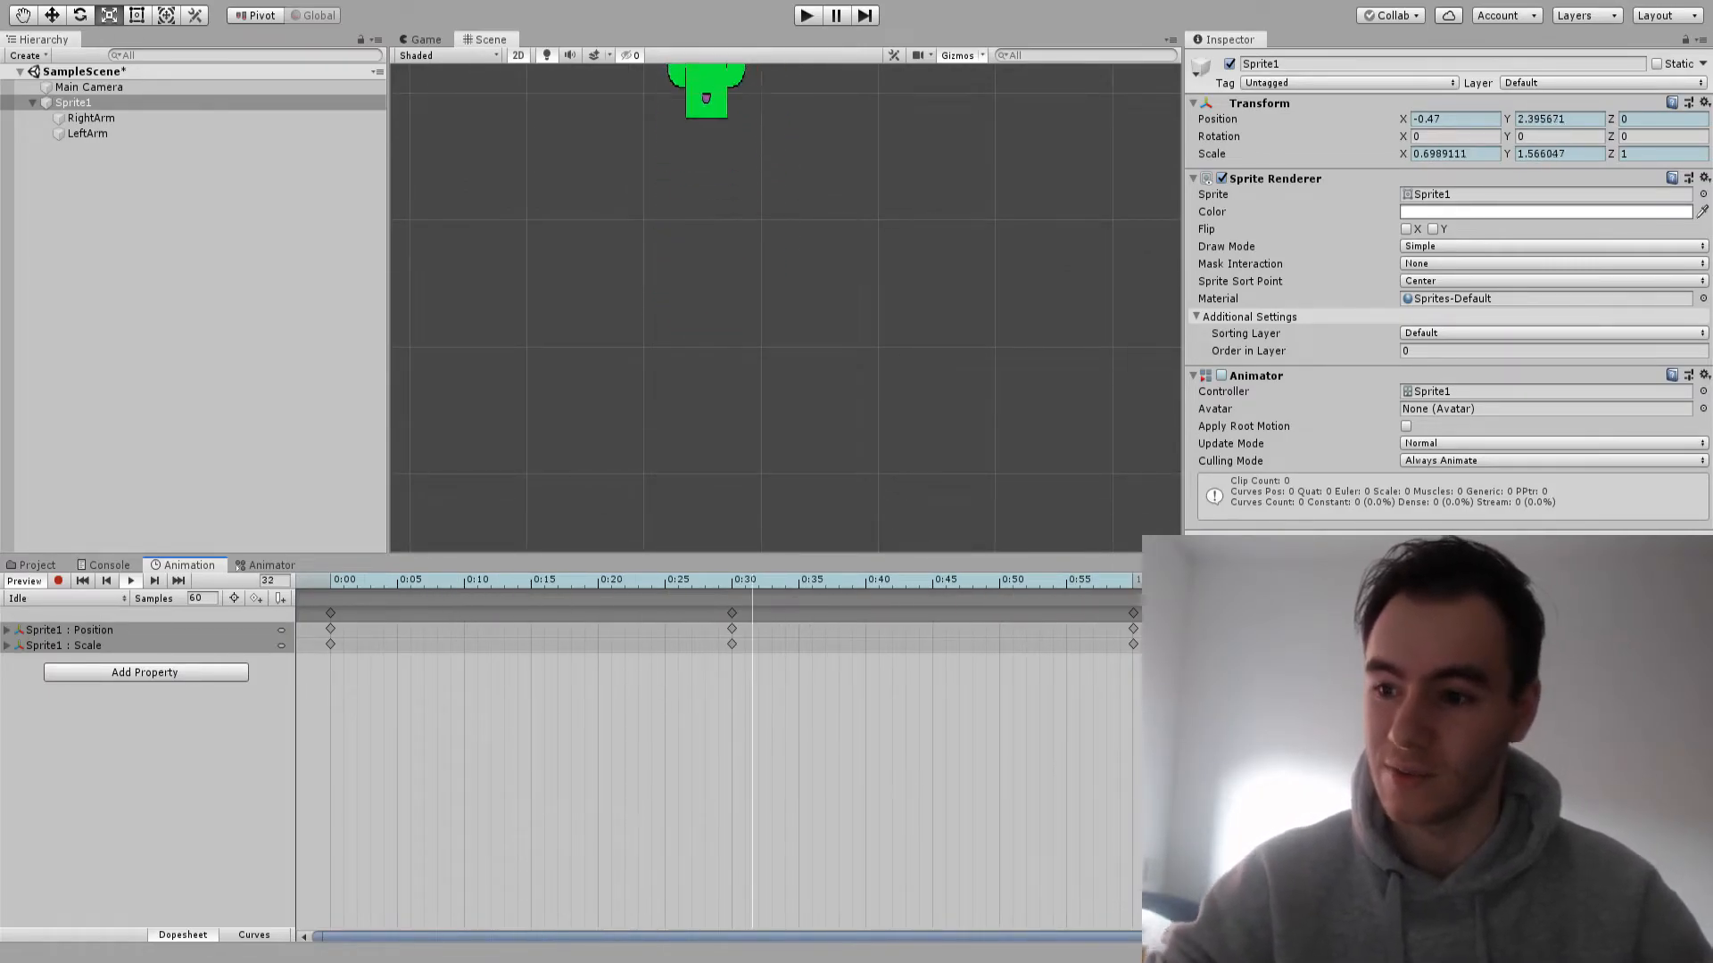
left_click_drag(678, 580, 598, 580)
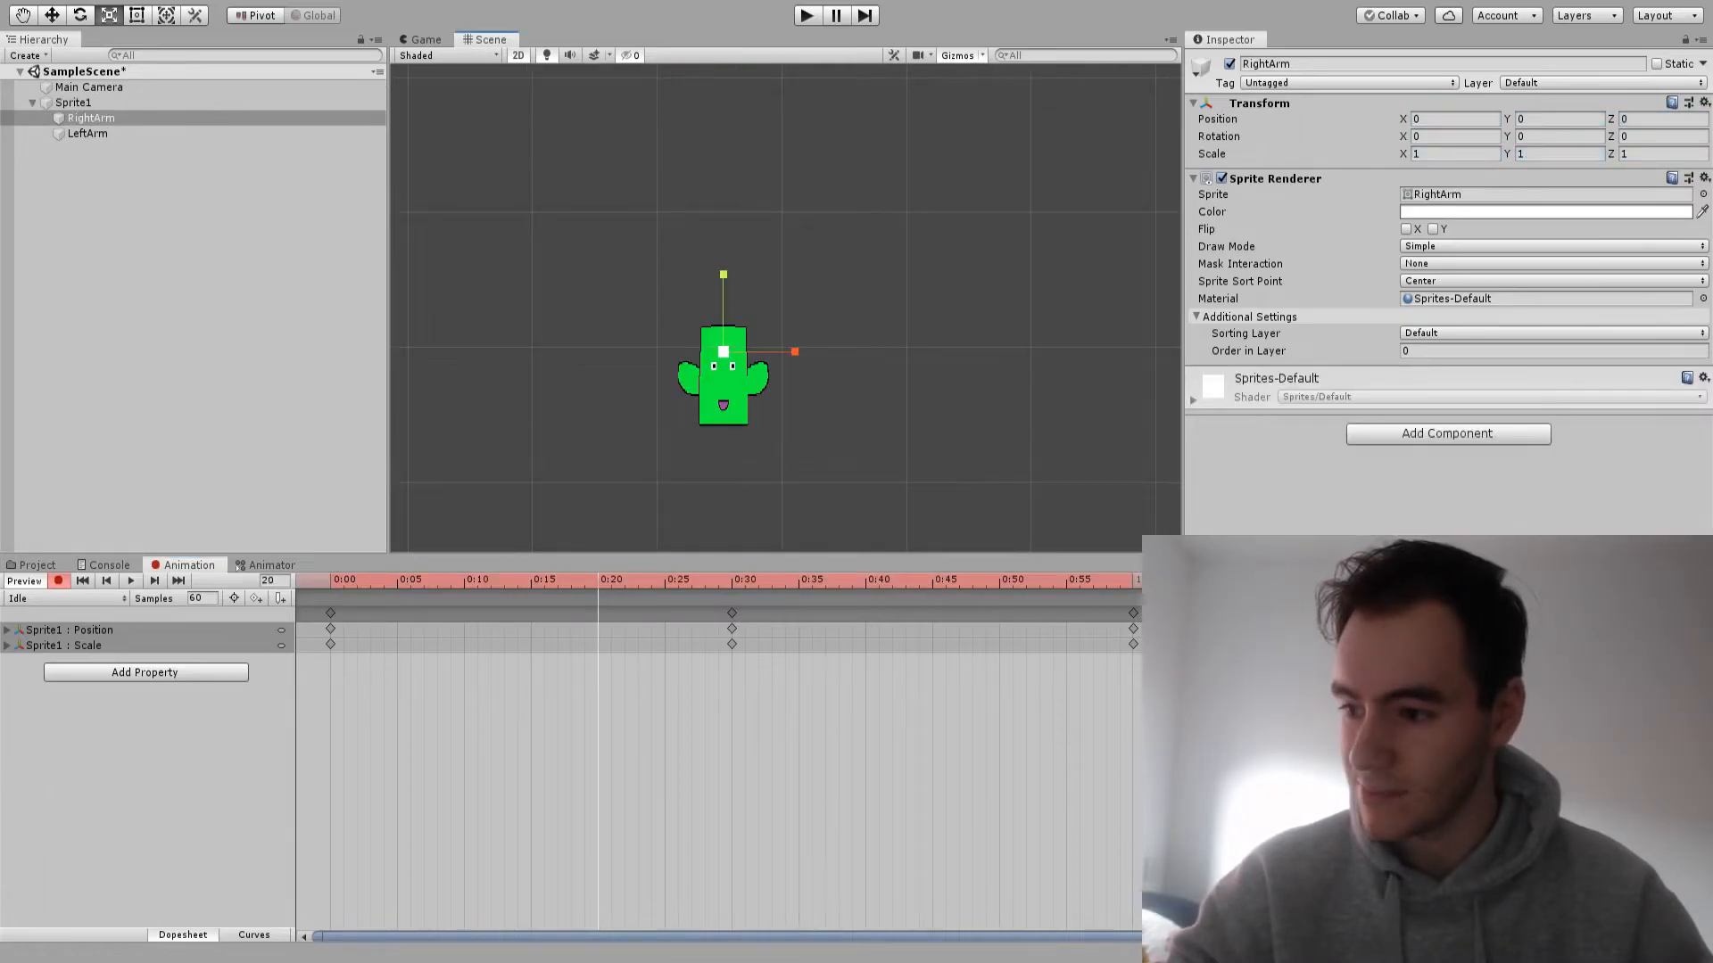
left_click(732, 580)
scroll(689, 245, "up", 6)
key("e")
left_click_drag(757, 224, 779, 238)
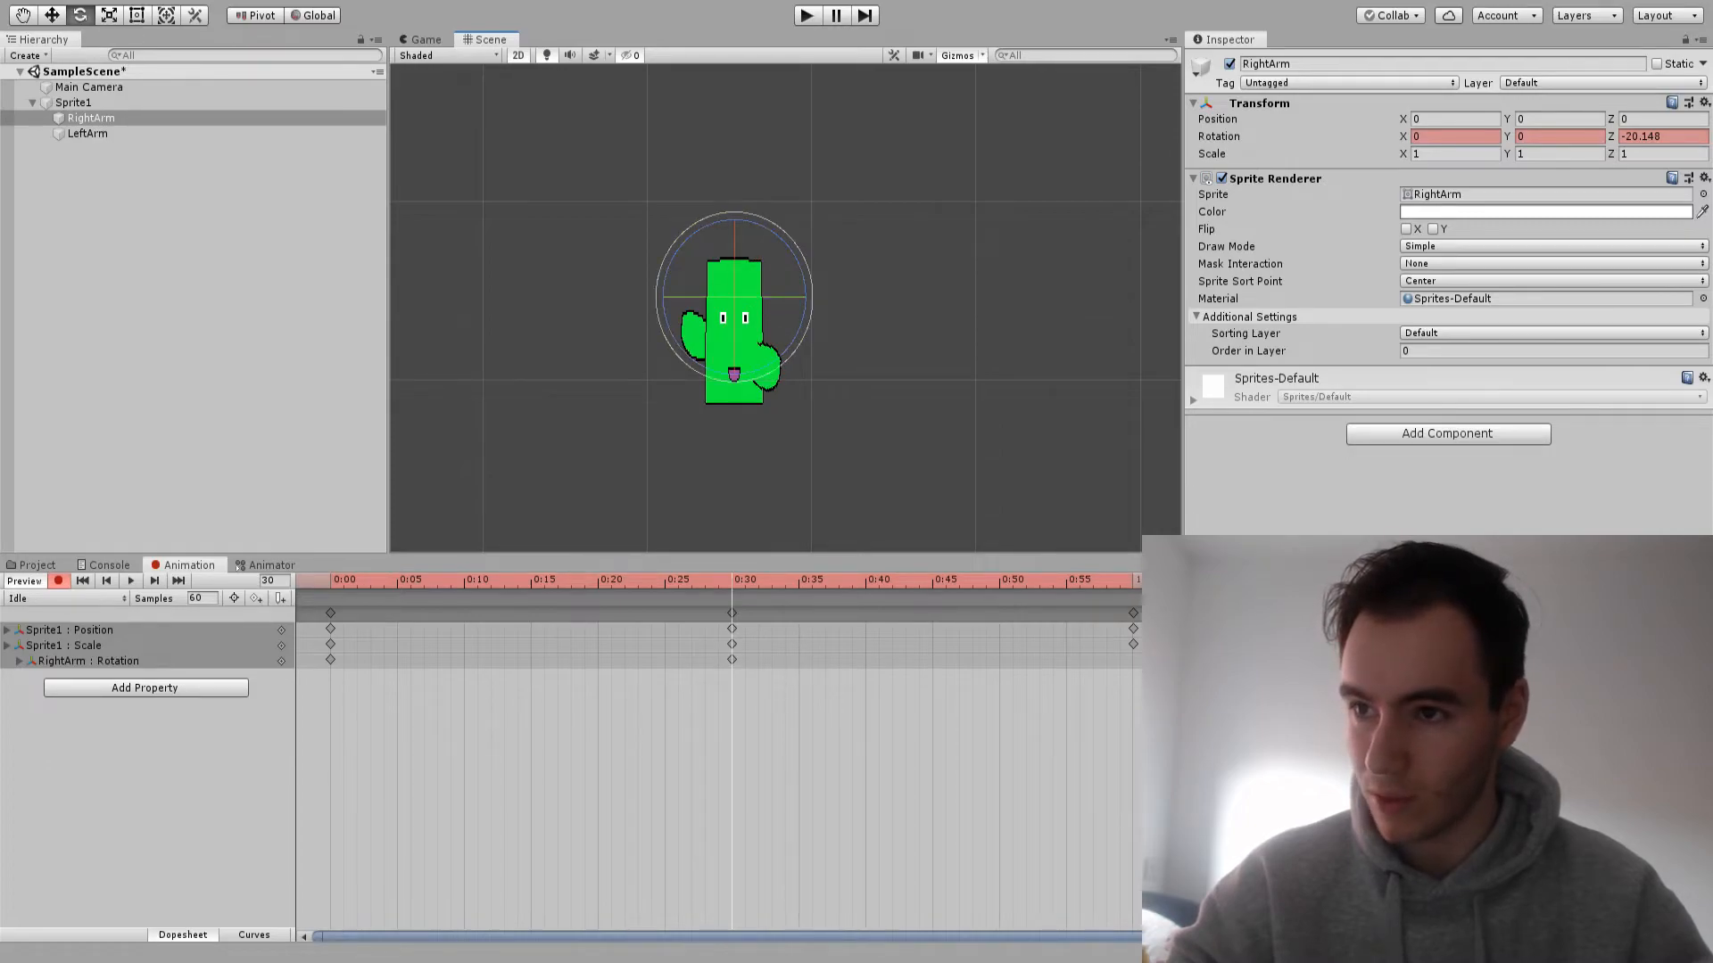
Record LeftArm keyframes at 0:30 with rotation about Z -34 and position X 0.095, and go to 1:00
left_click(88, 133)
left_click_drag(791, 249, 805, 293)
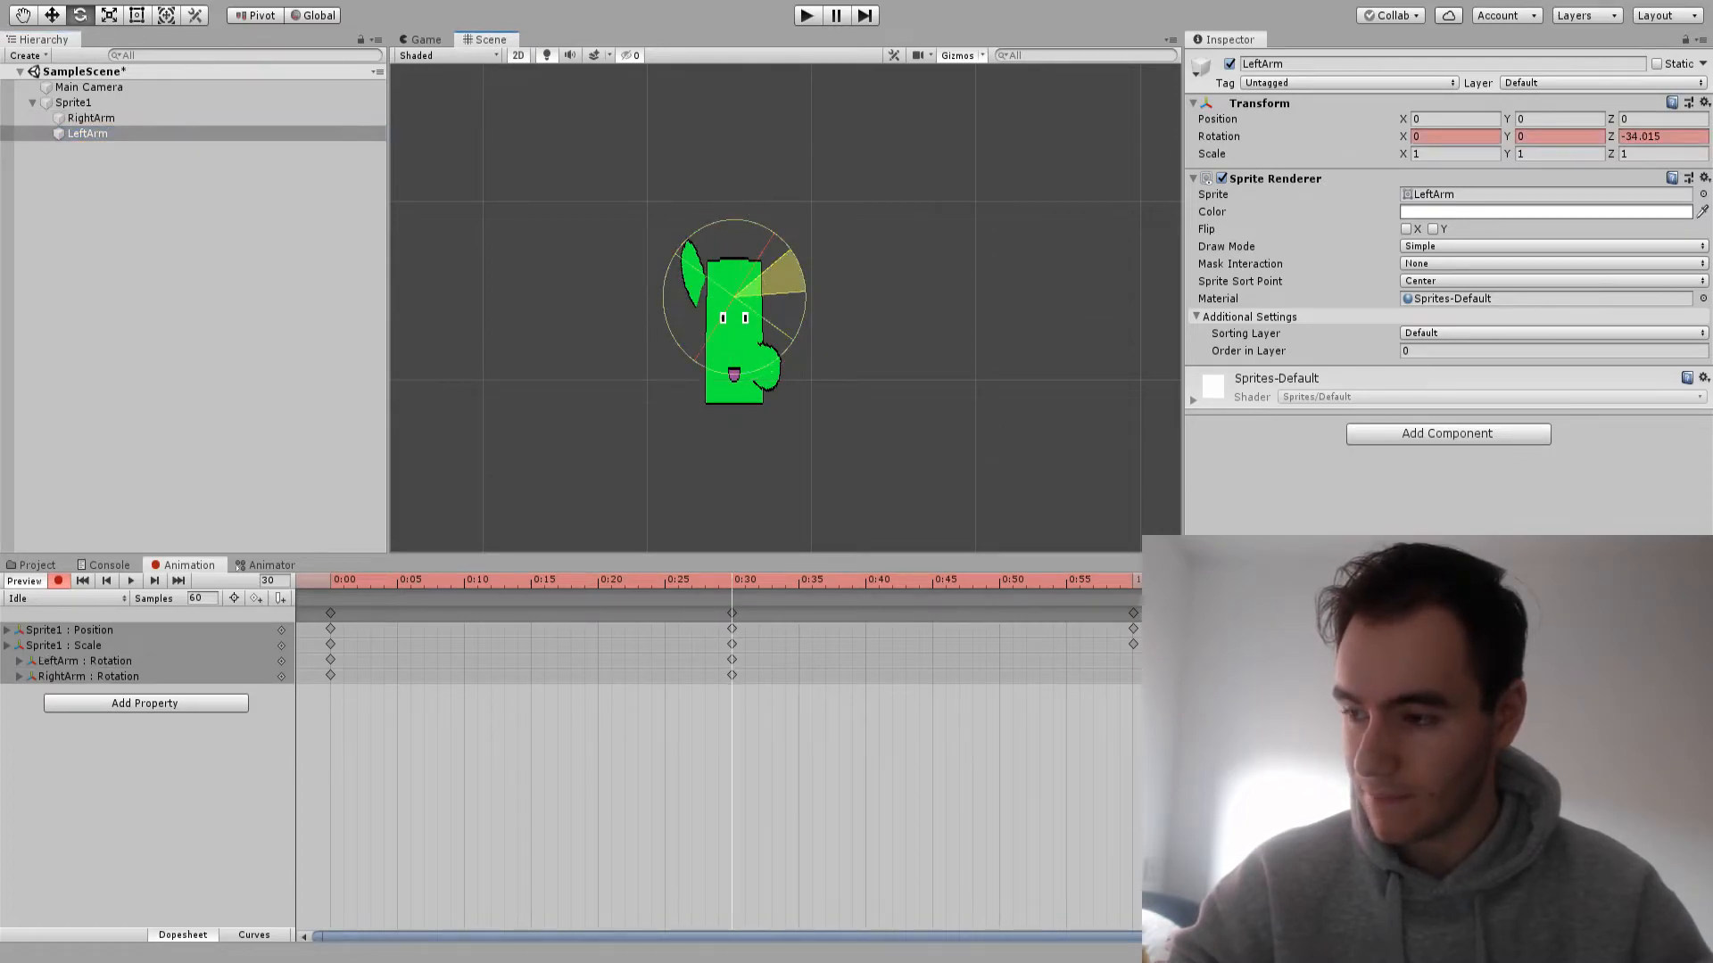
left_click_drag(731, 580, 1106, 580)
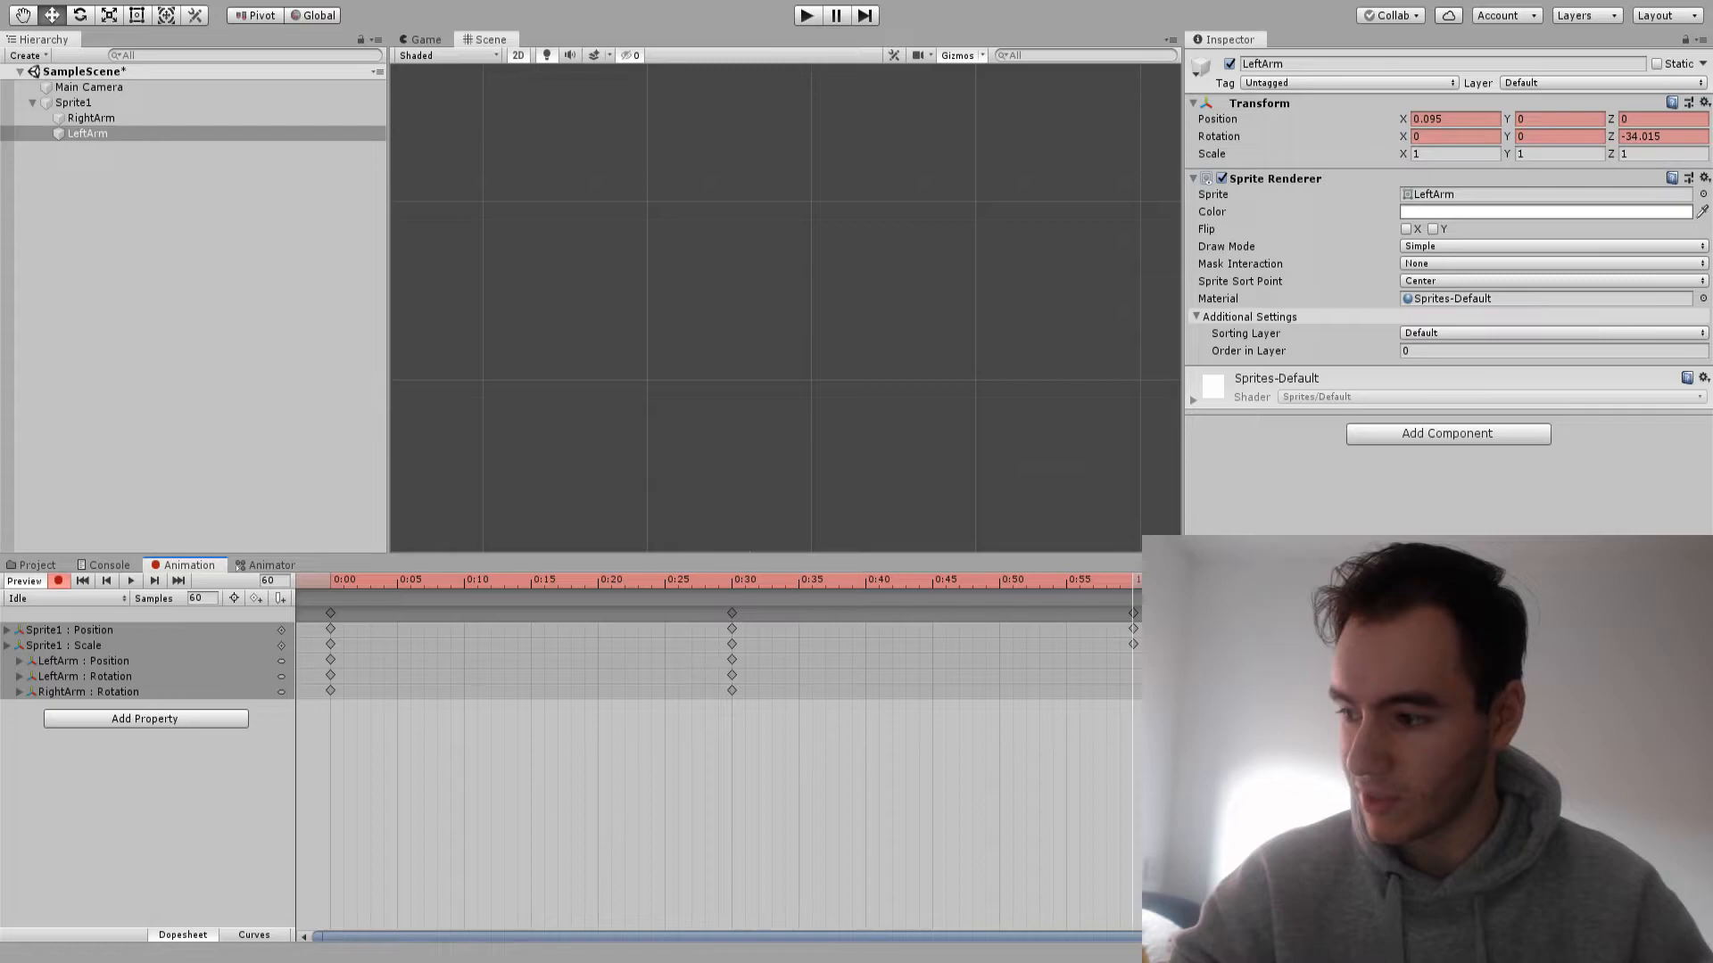
key("f")
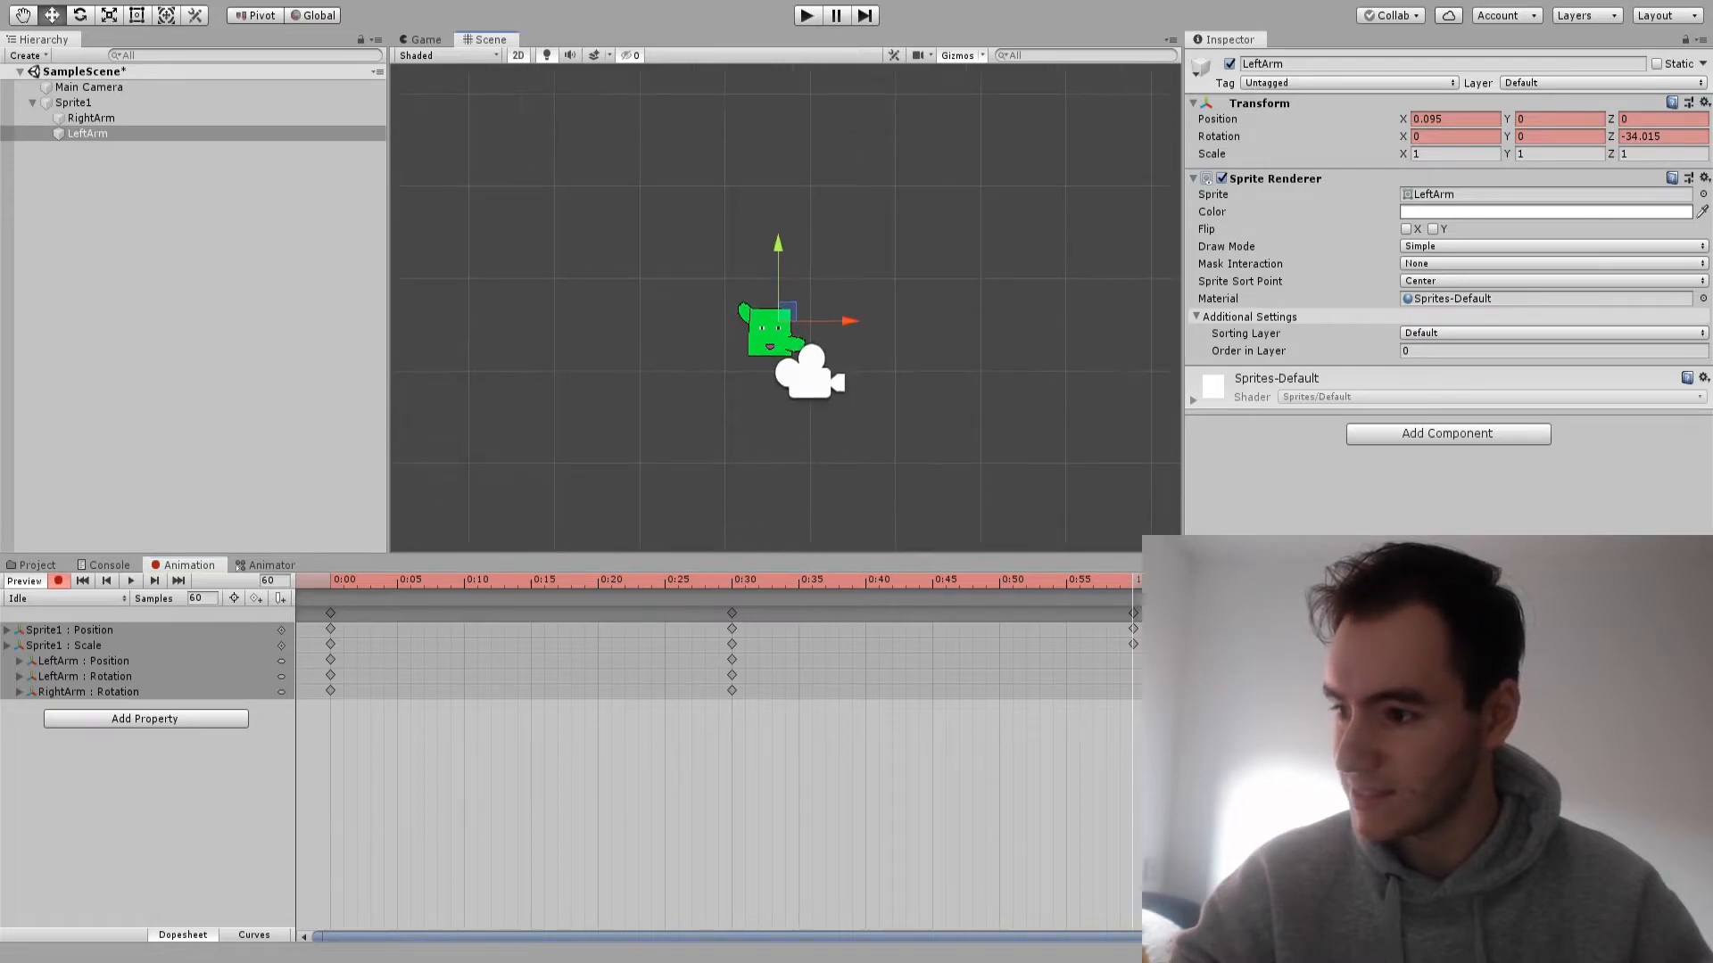
Record closing keyframes for both arms at 1:00 with rotation Z 0 and position X 0
left_click(91, 118, "shift")
left_click(1663, 118)
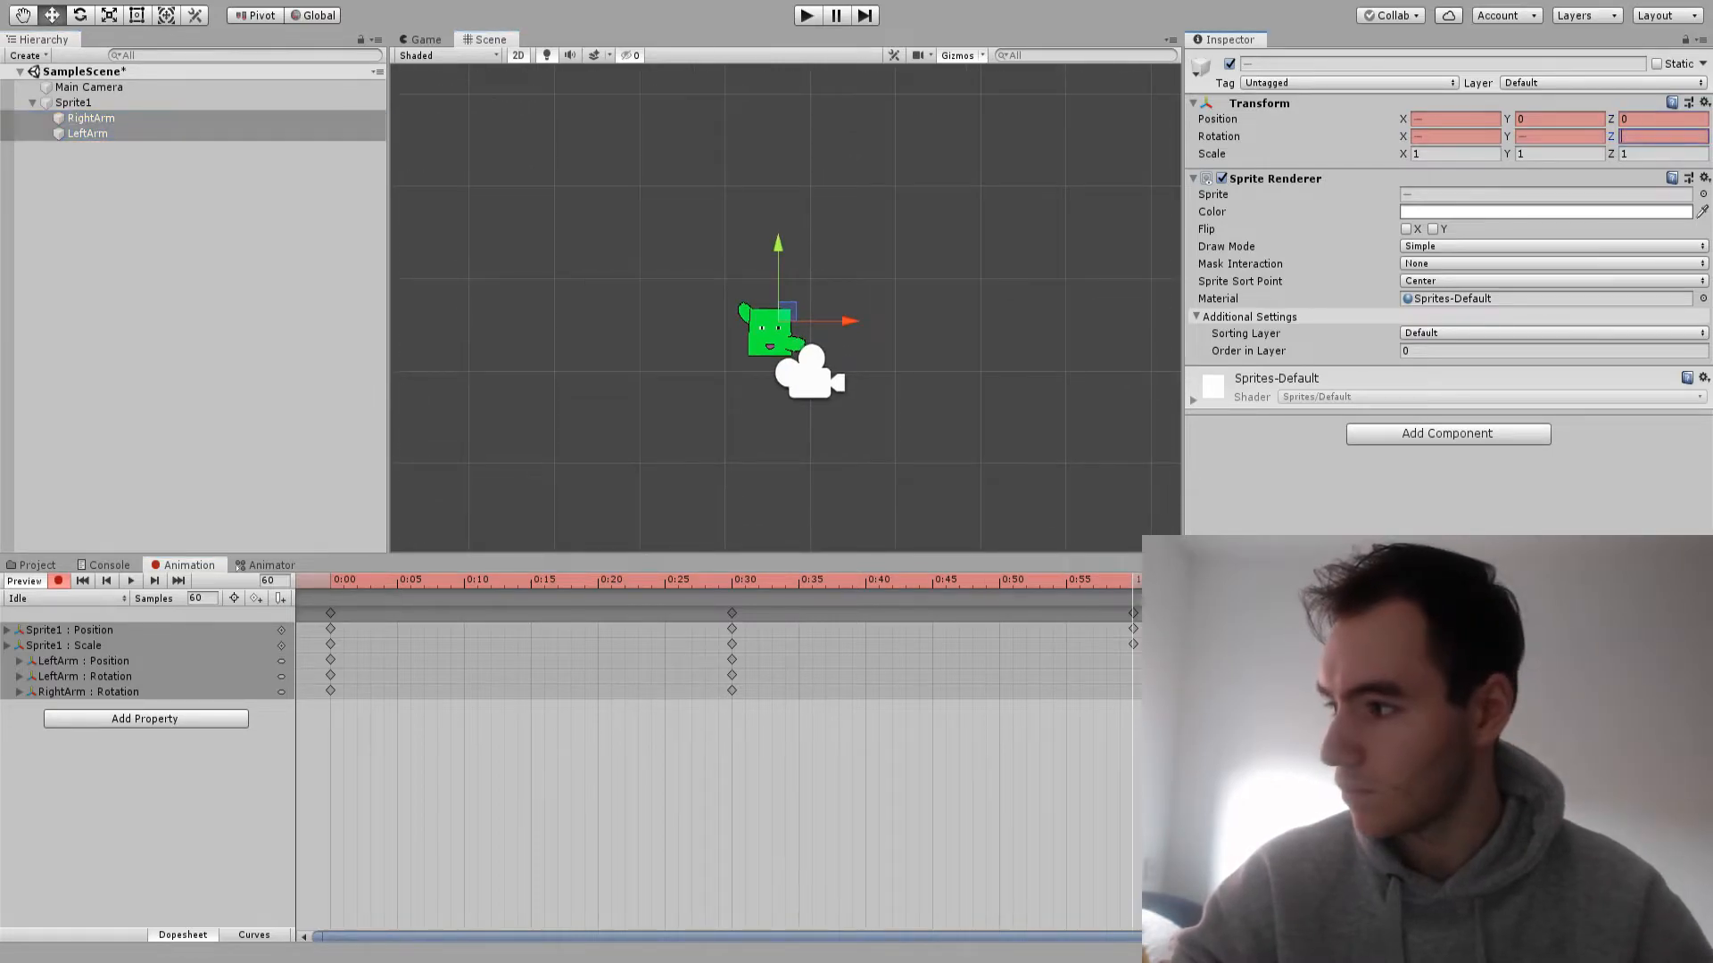
left_click(1663, 136)
type("0")
left_click(1455, 119)
type("0")
Play the Idle clip from 0:00 and turn off keyframe recording
left_click(331, 580)
key("space")
scroll(797, 243, "up", 5)
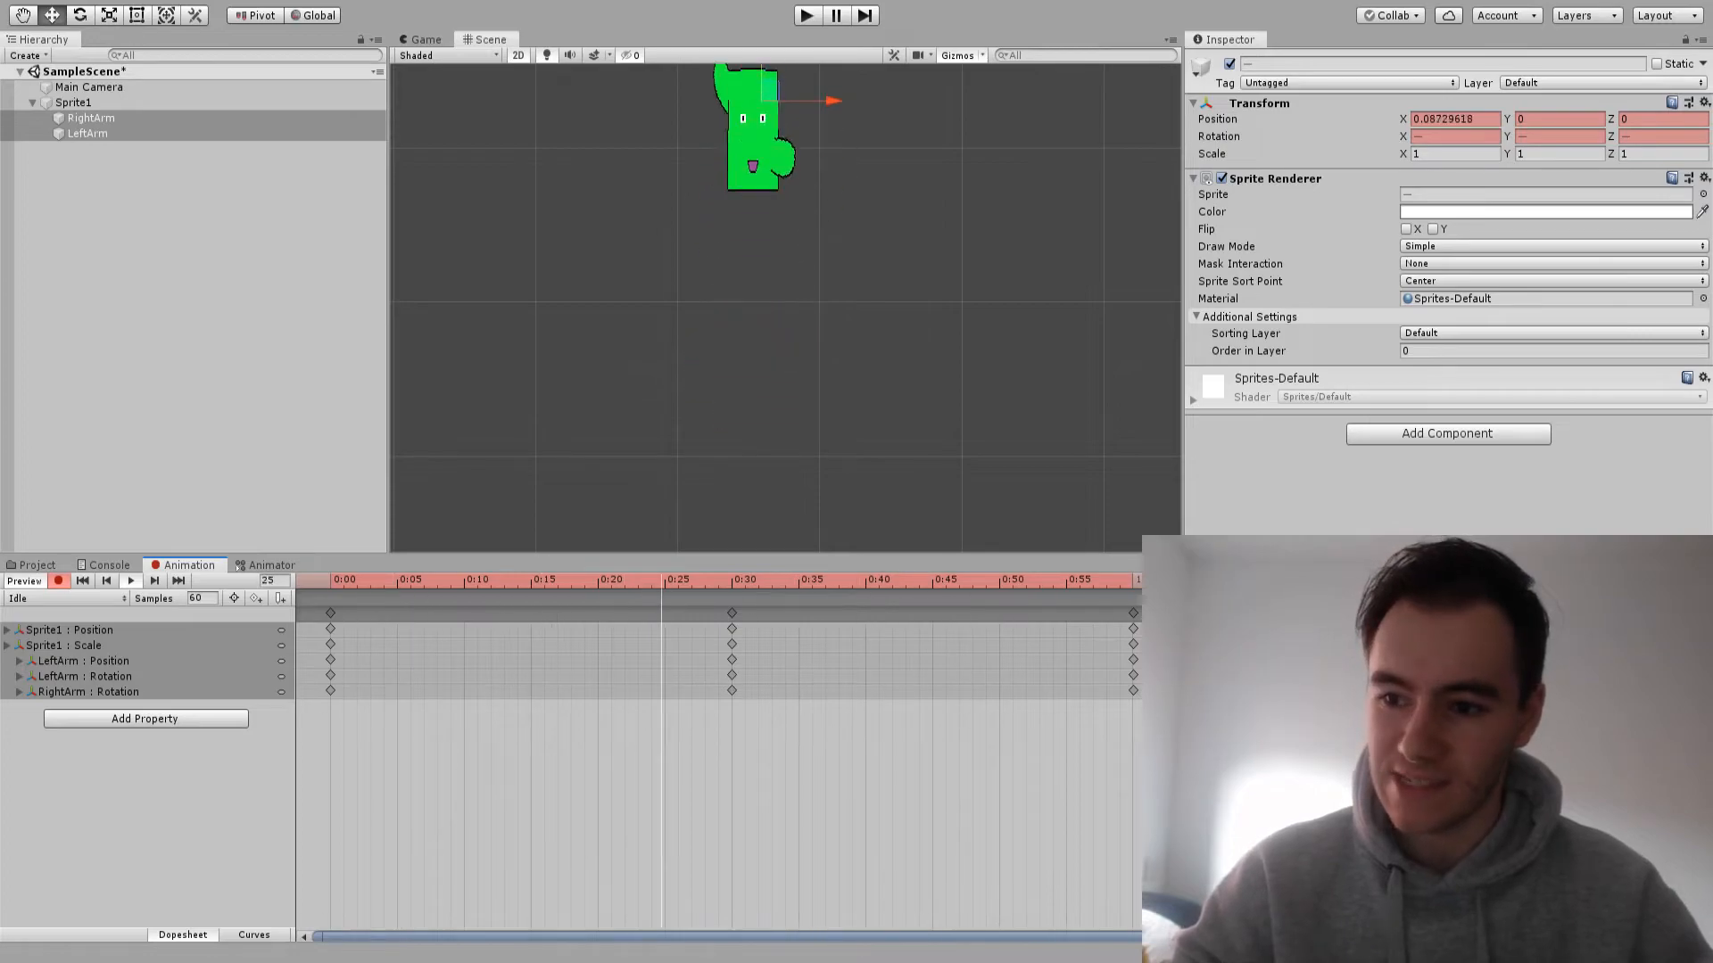
left_click(58, 581)
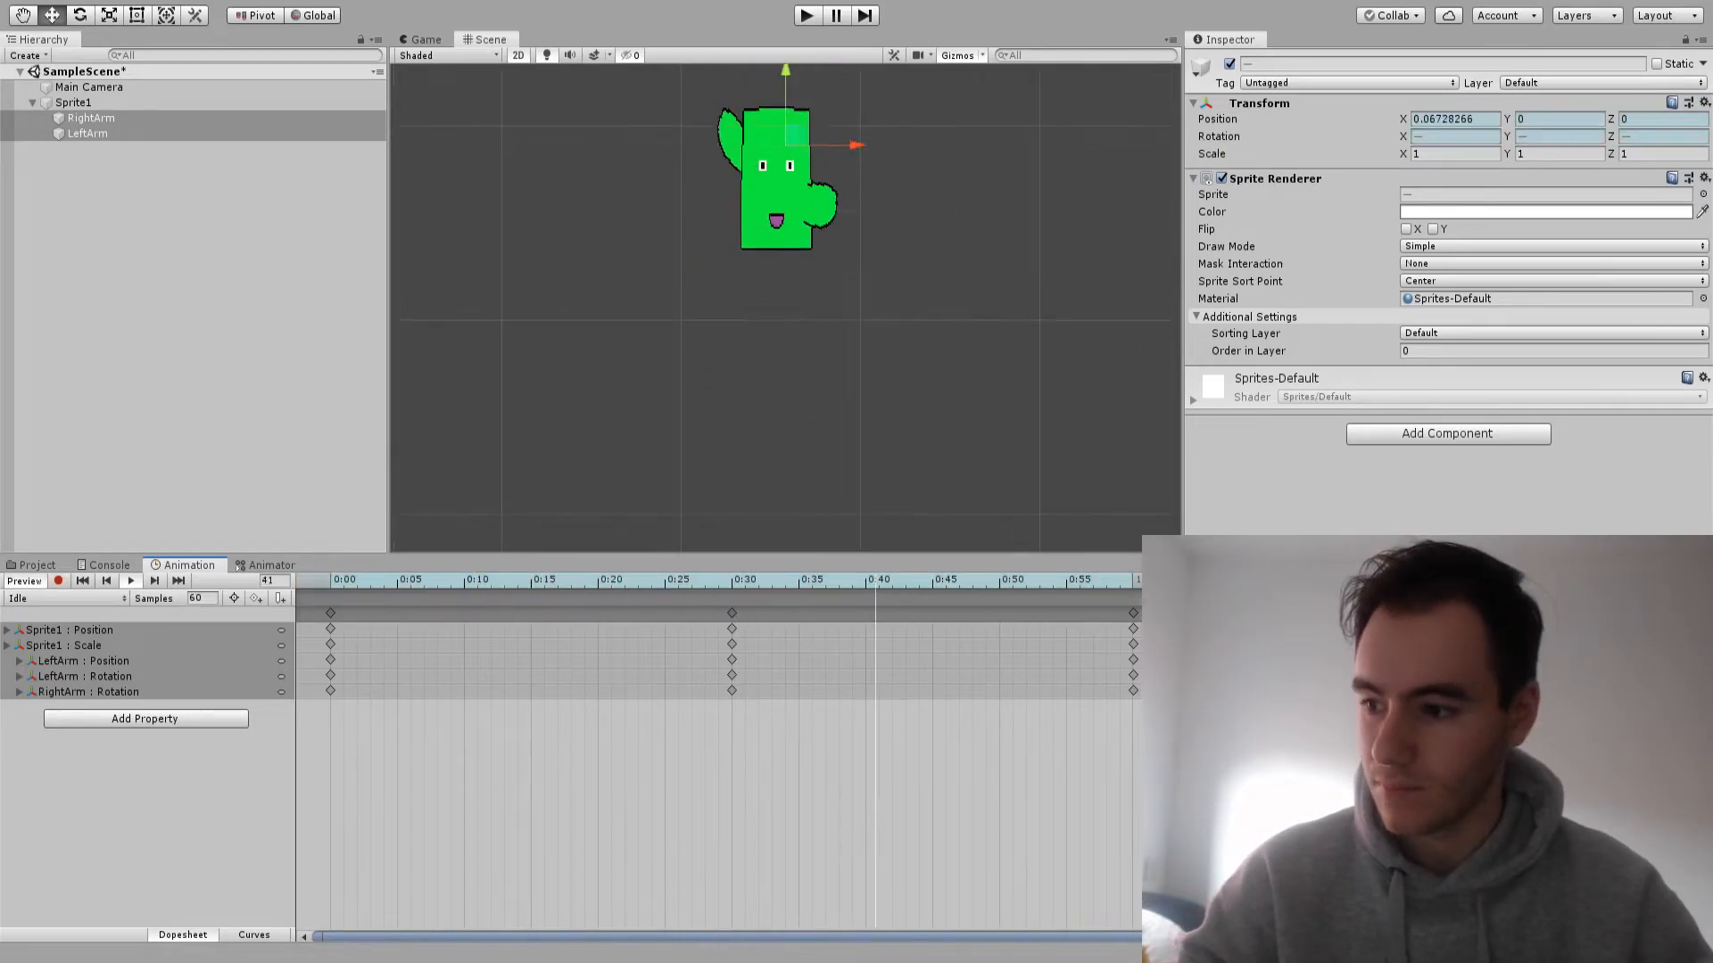
scroll(684, 264, "up", 3)
Try playing the Idle clip at sample rates of 120 and 12
left_click(200, 598)
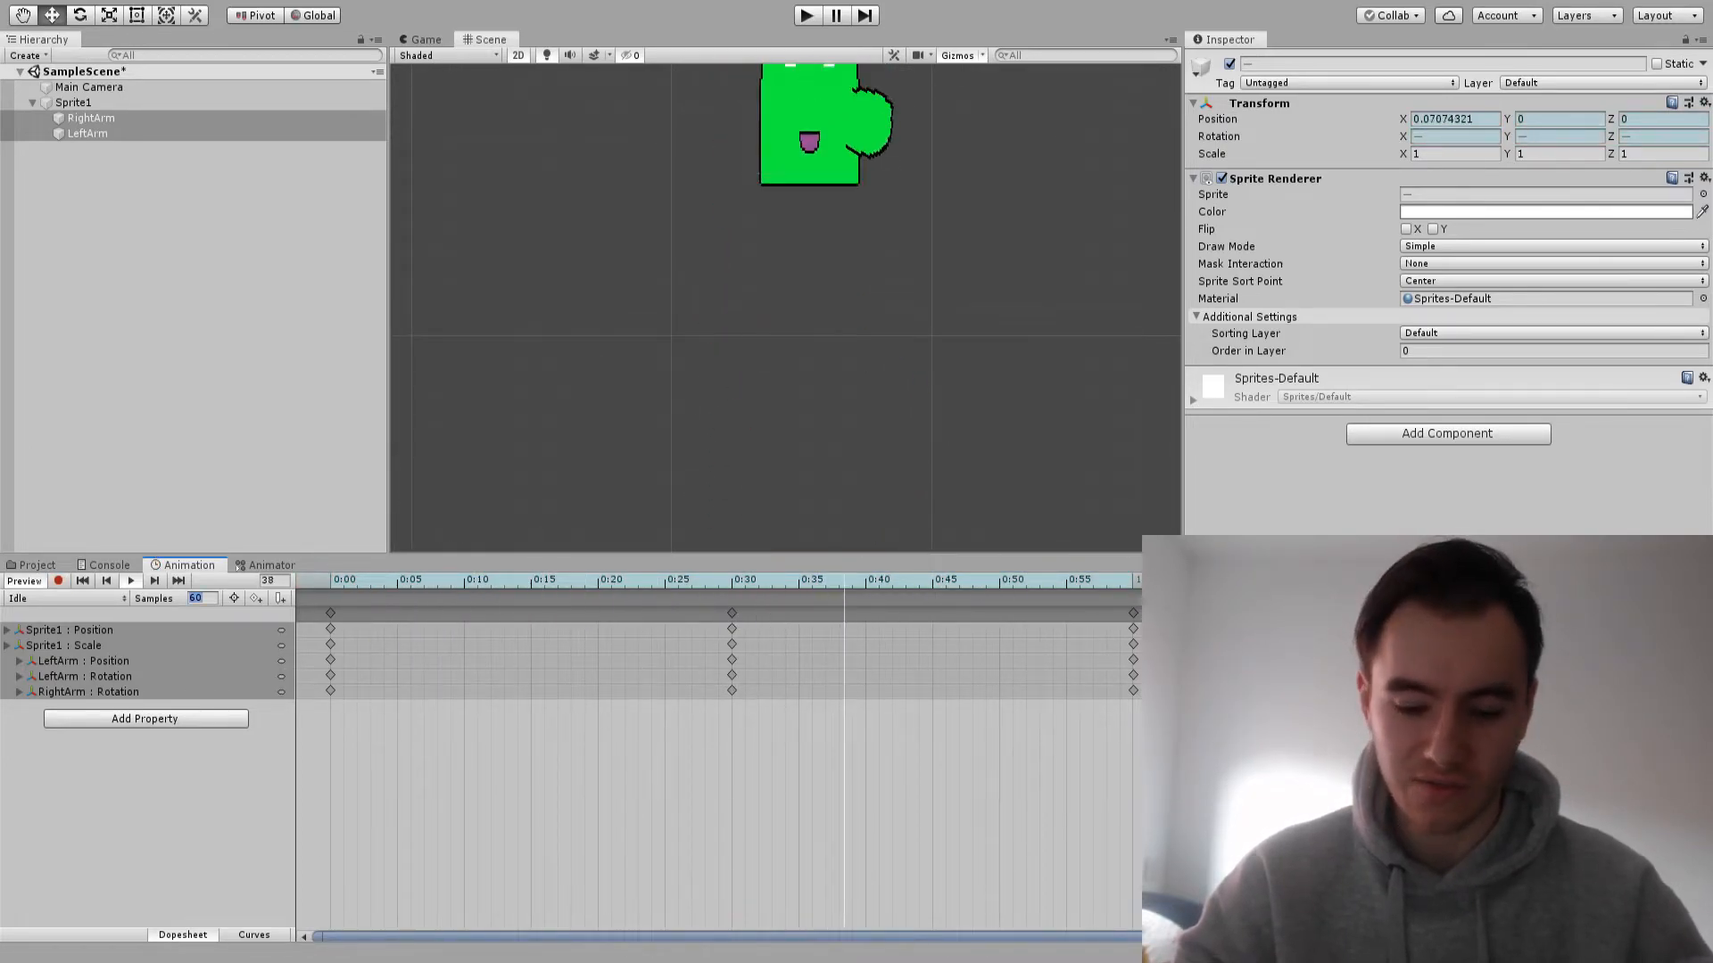
type("120")
key("Return")
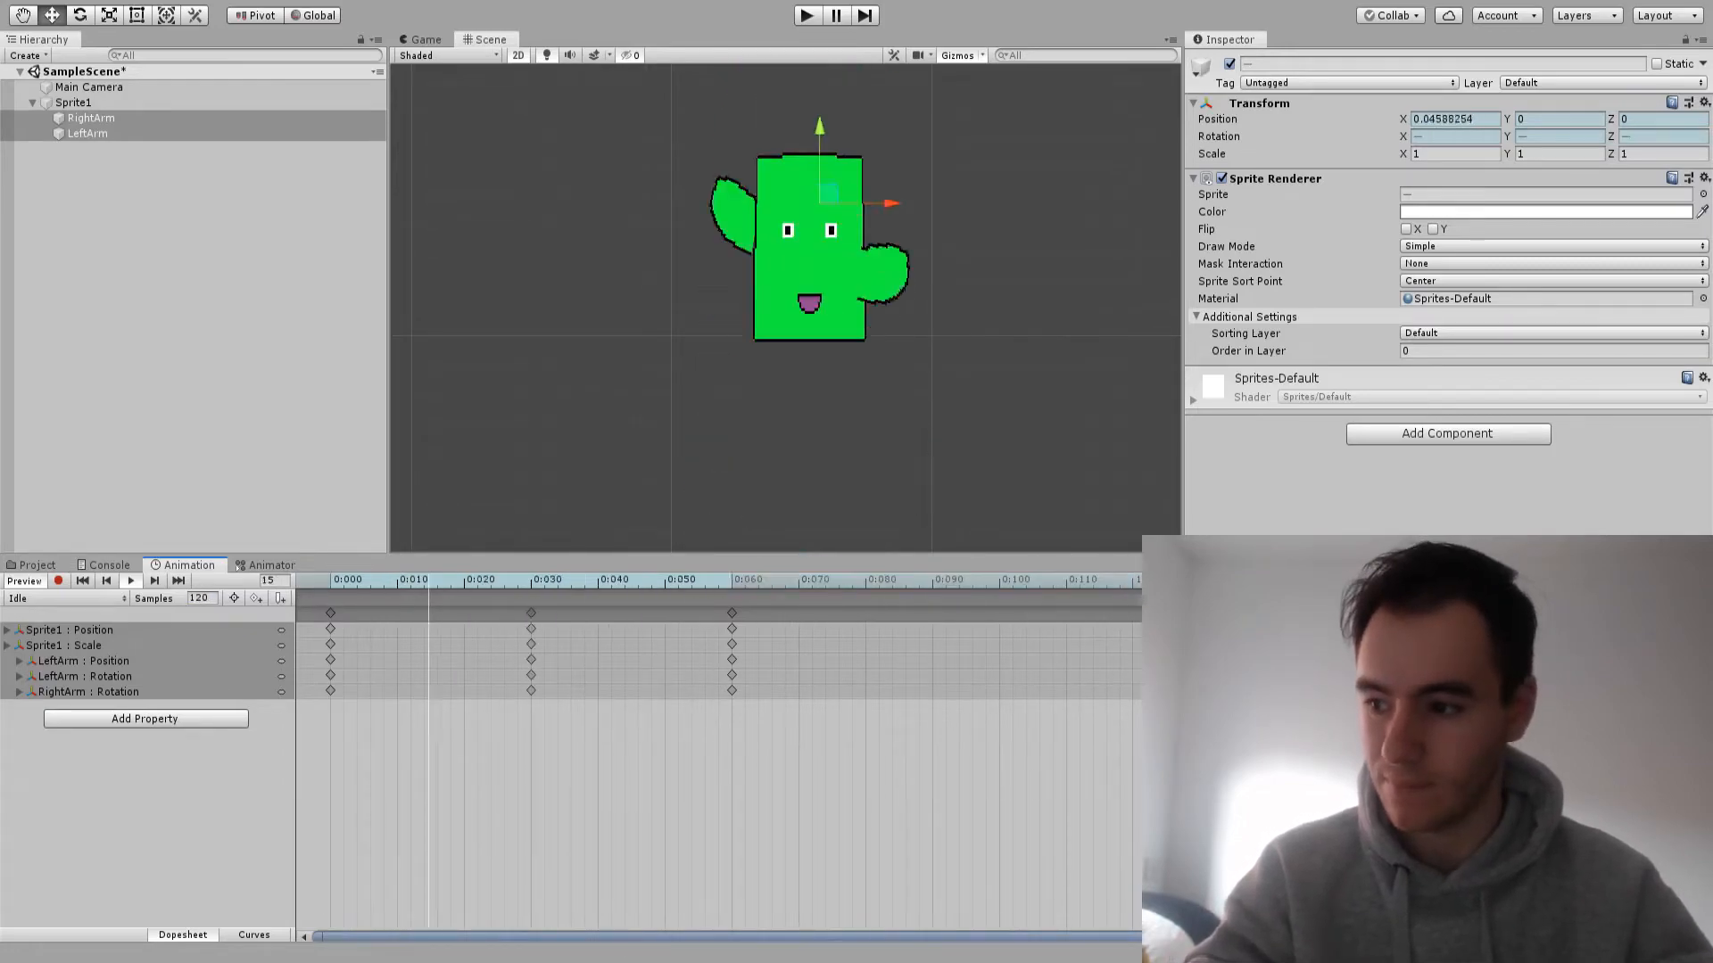
left_click(200, 599)
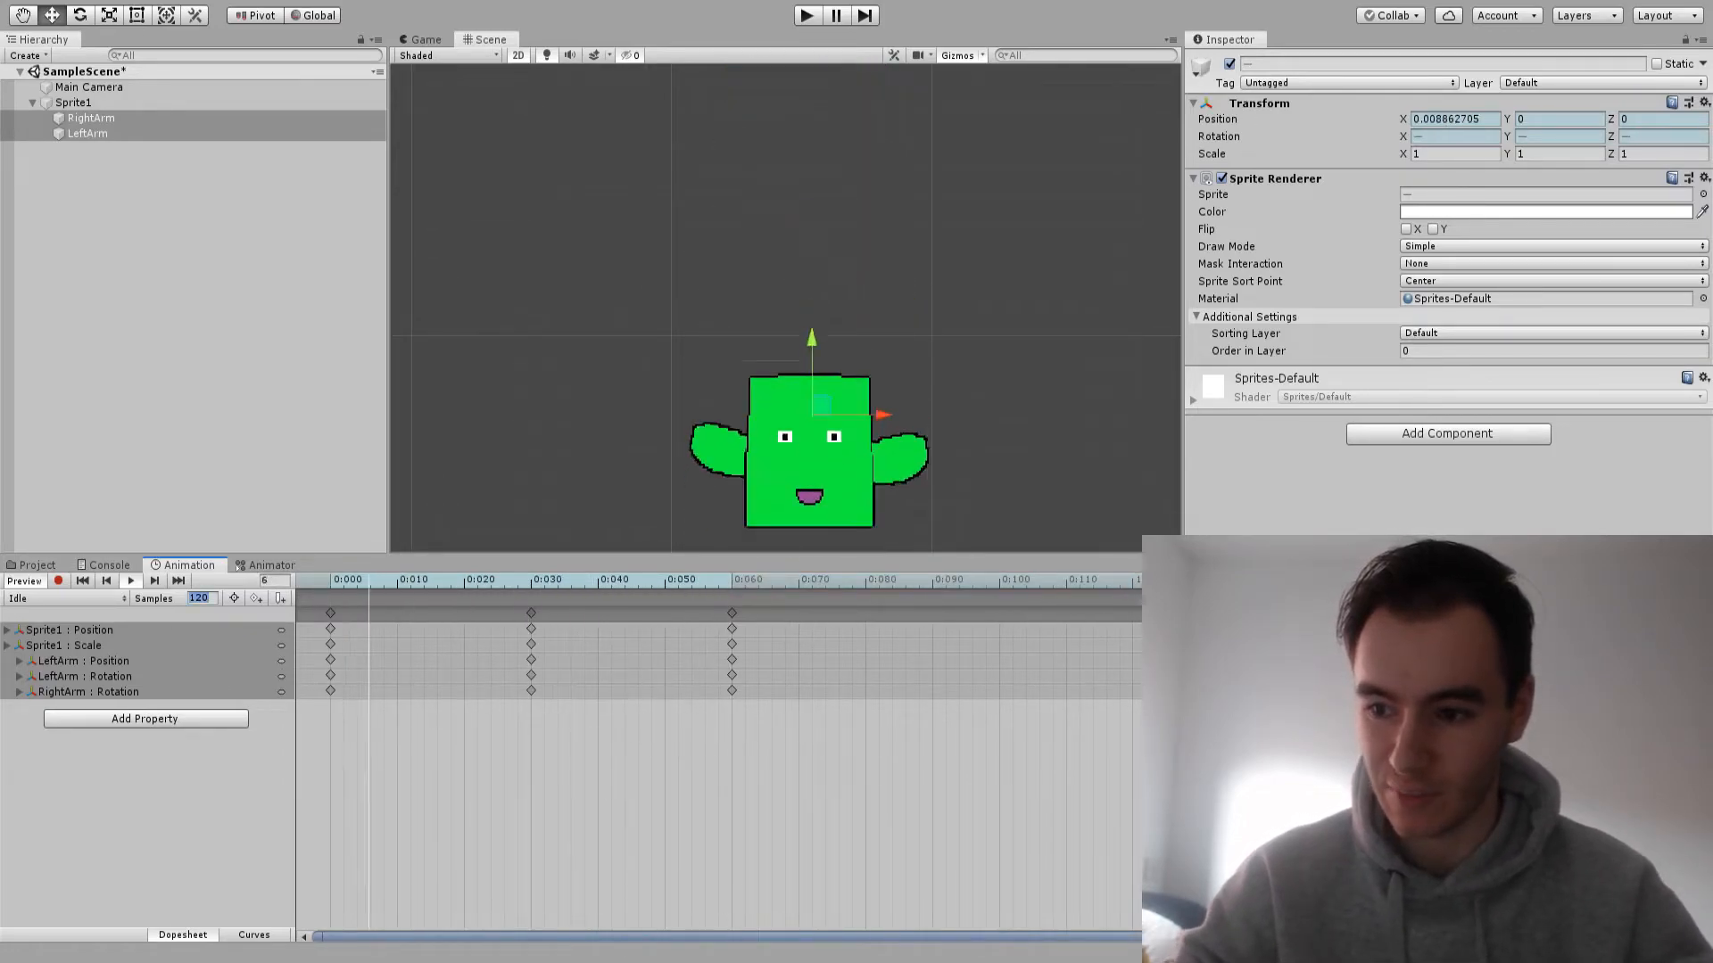
type("12")
key("Return")
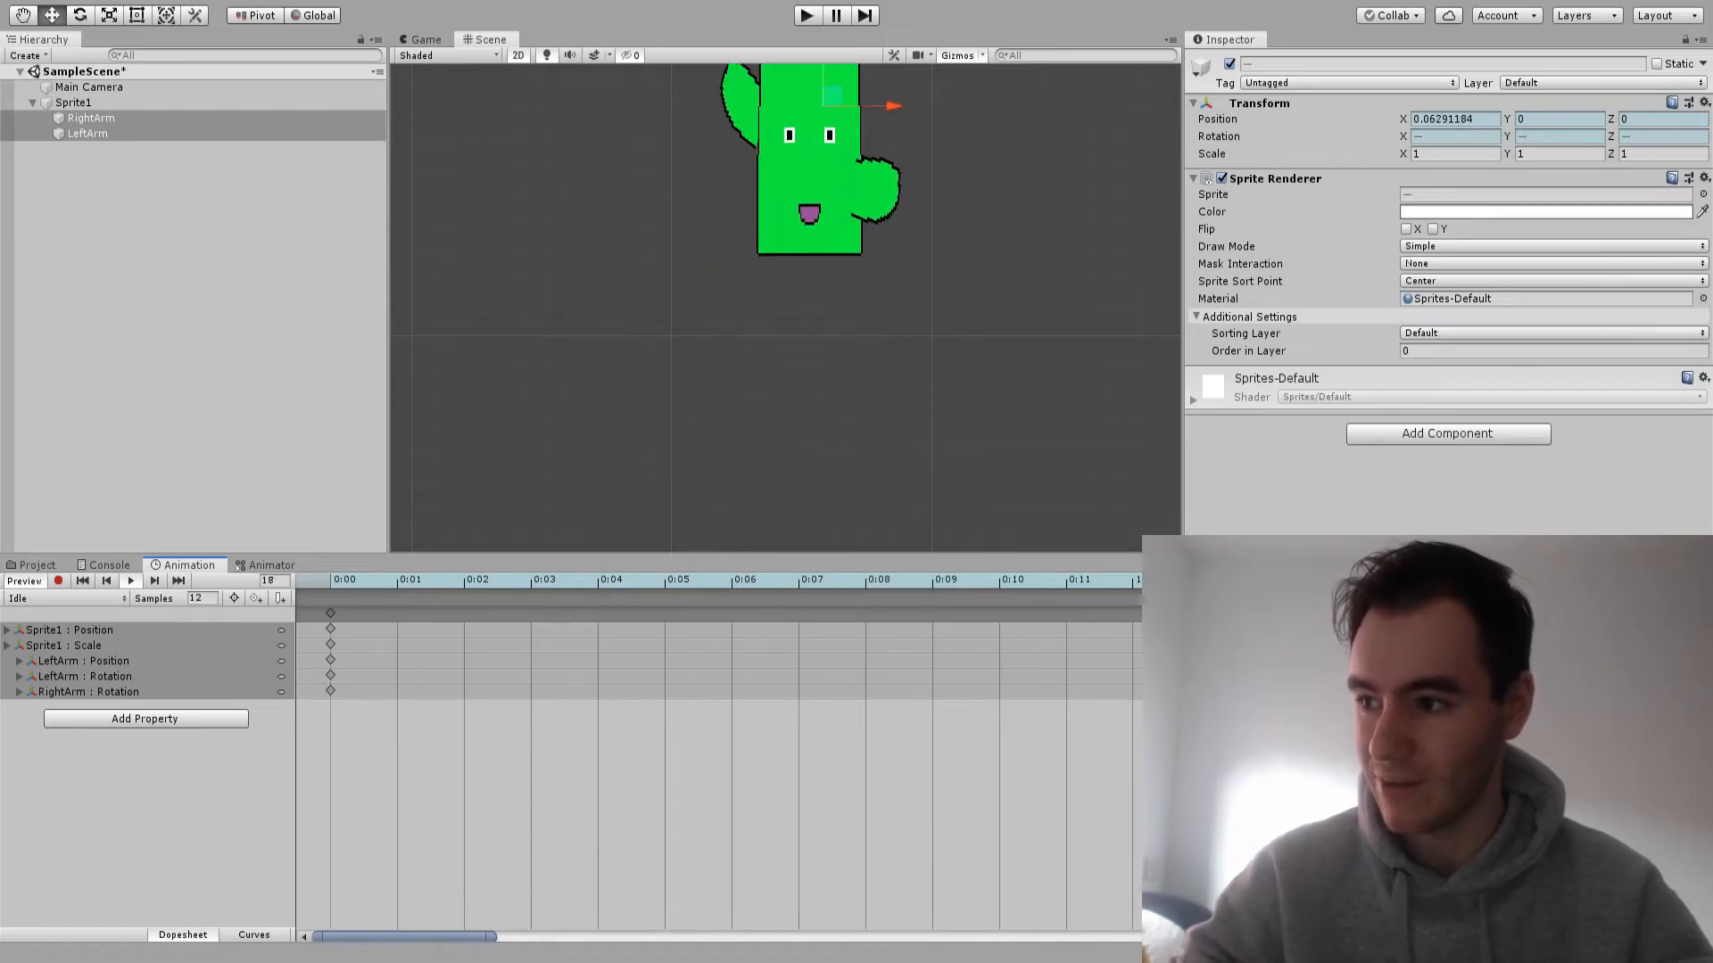
scroll(894, 209, "up", 5)
scroll(894, 208, "down", 8)
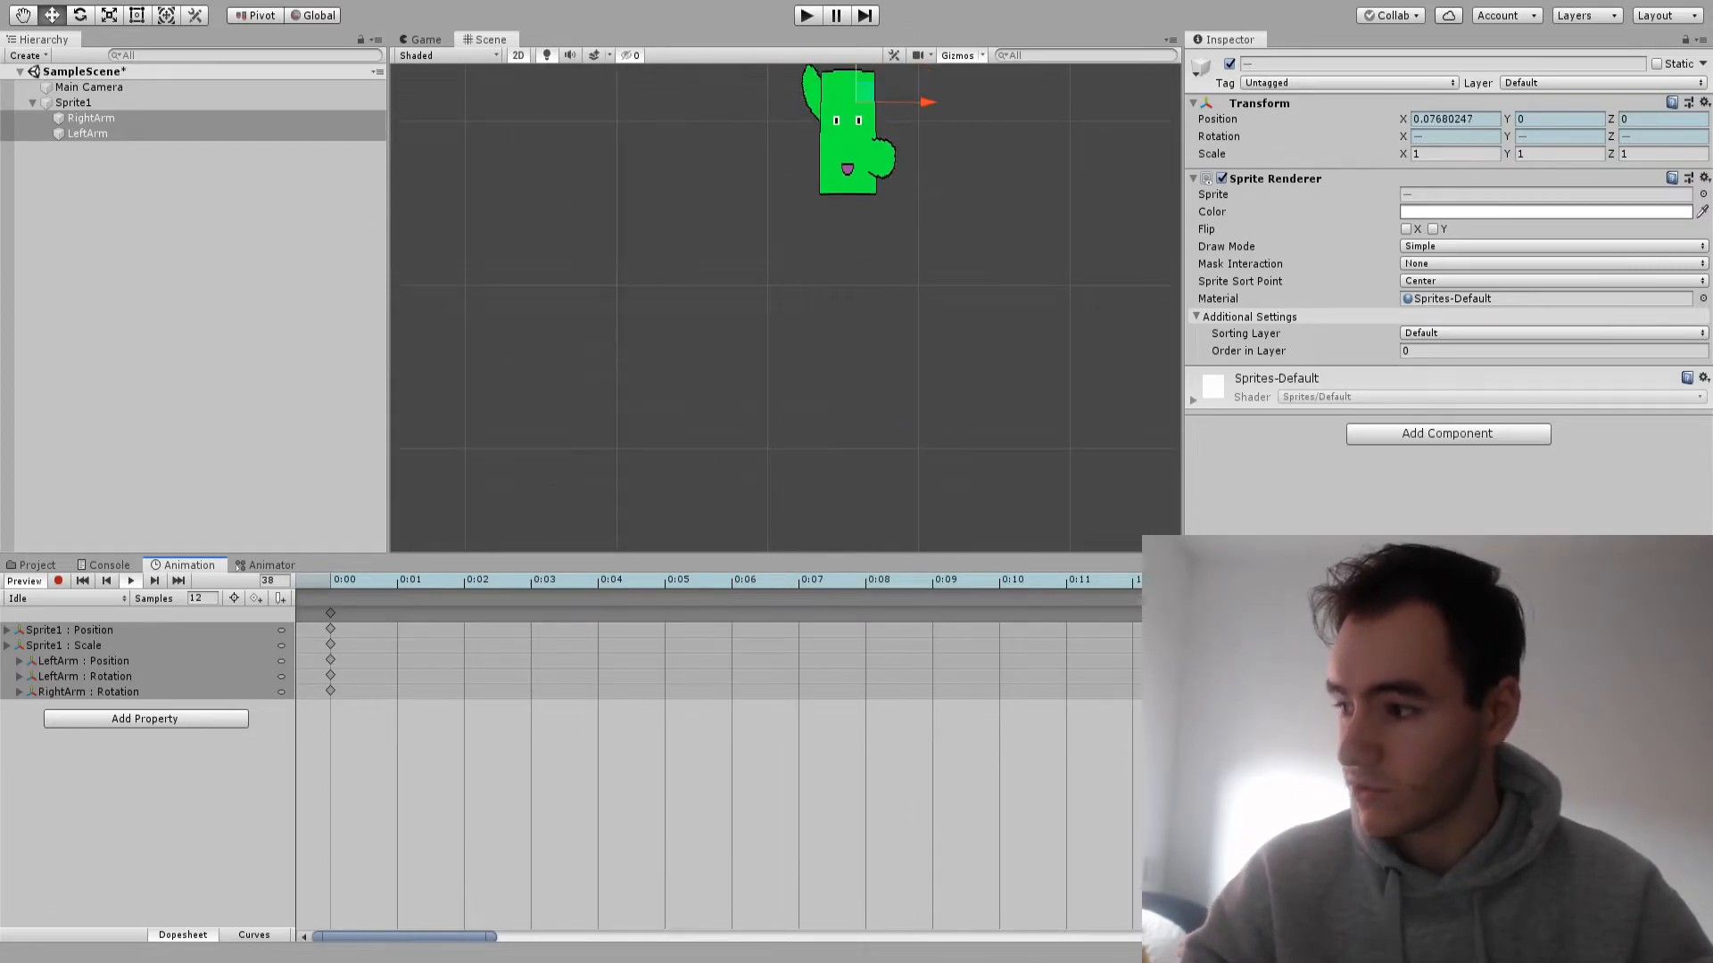
Set the Order in Layer of the Sprite1 body to 1 so it renders in front of the arms
left_click(87, 134)
left_click(91, 118)
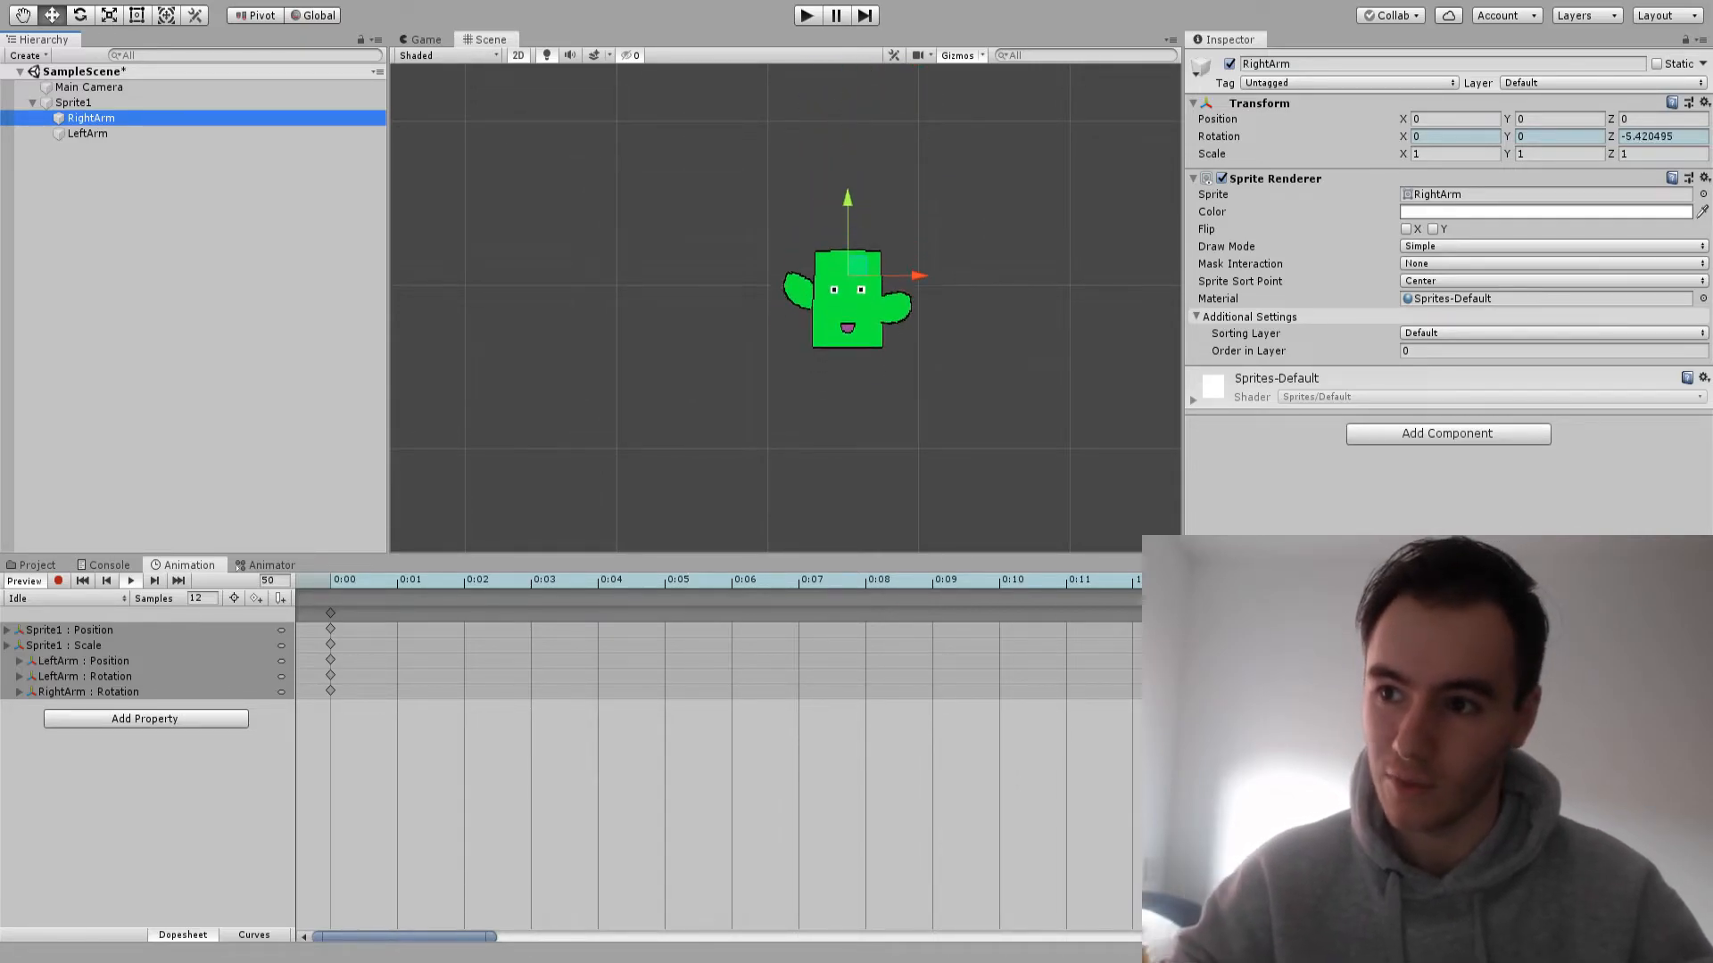
left_click(73, 103)
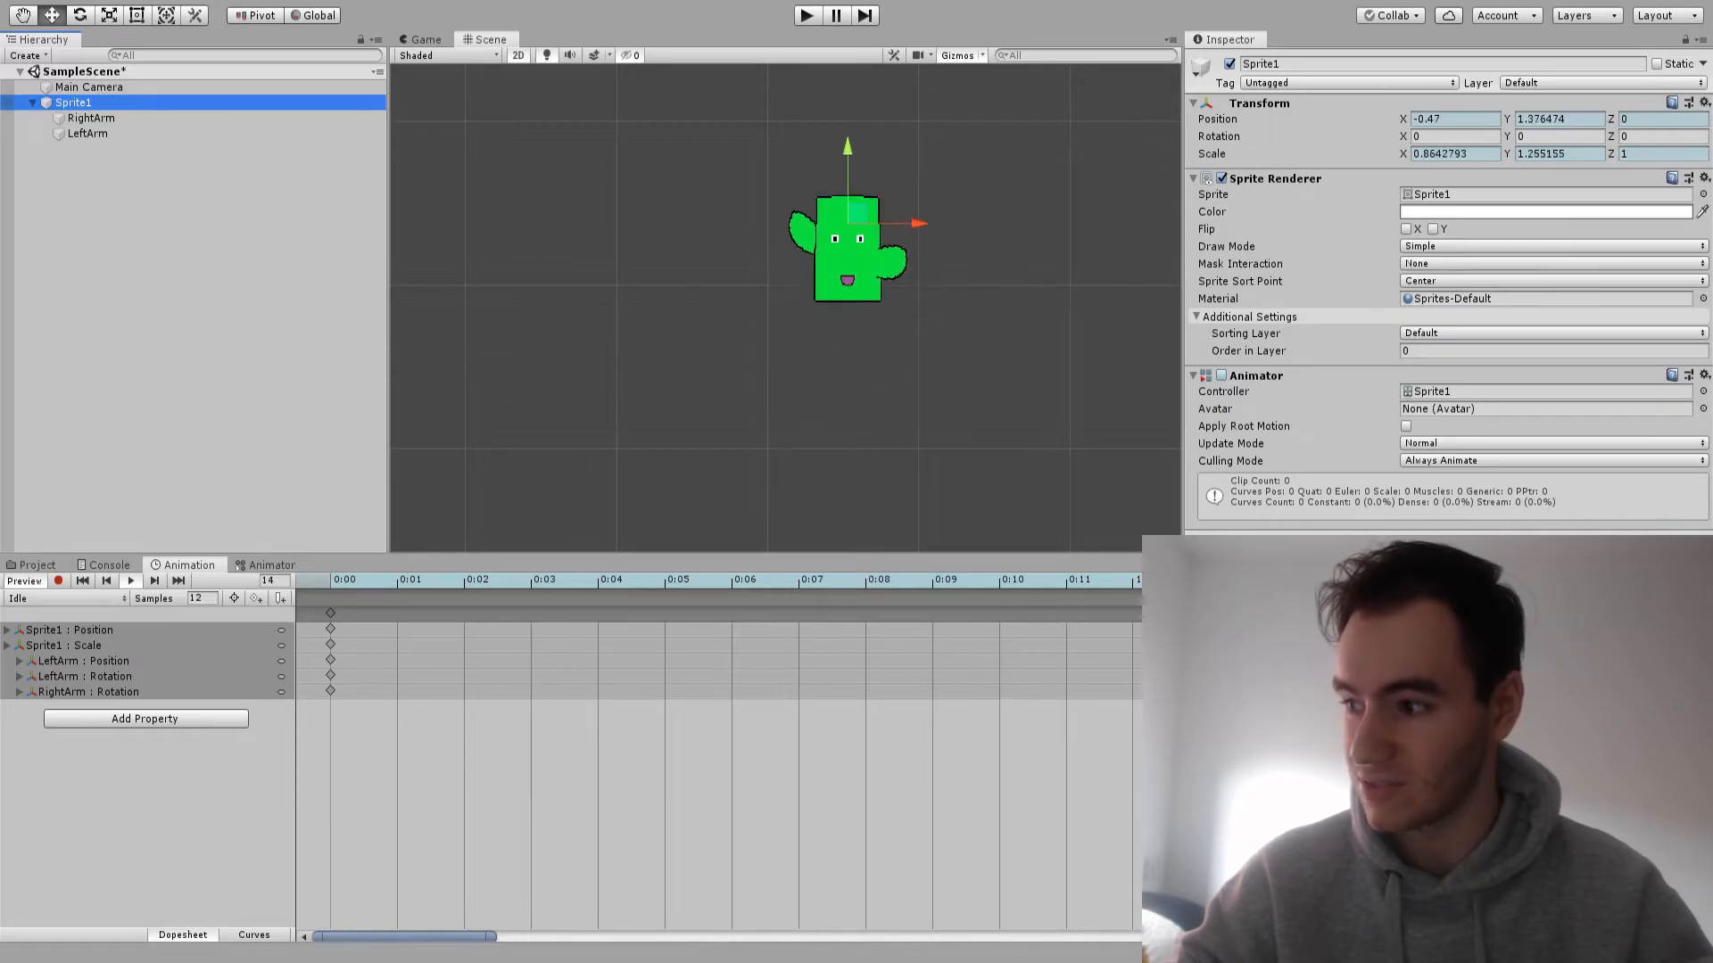
left_click(1517, 351)
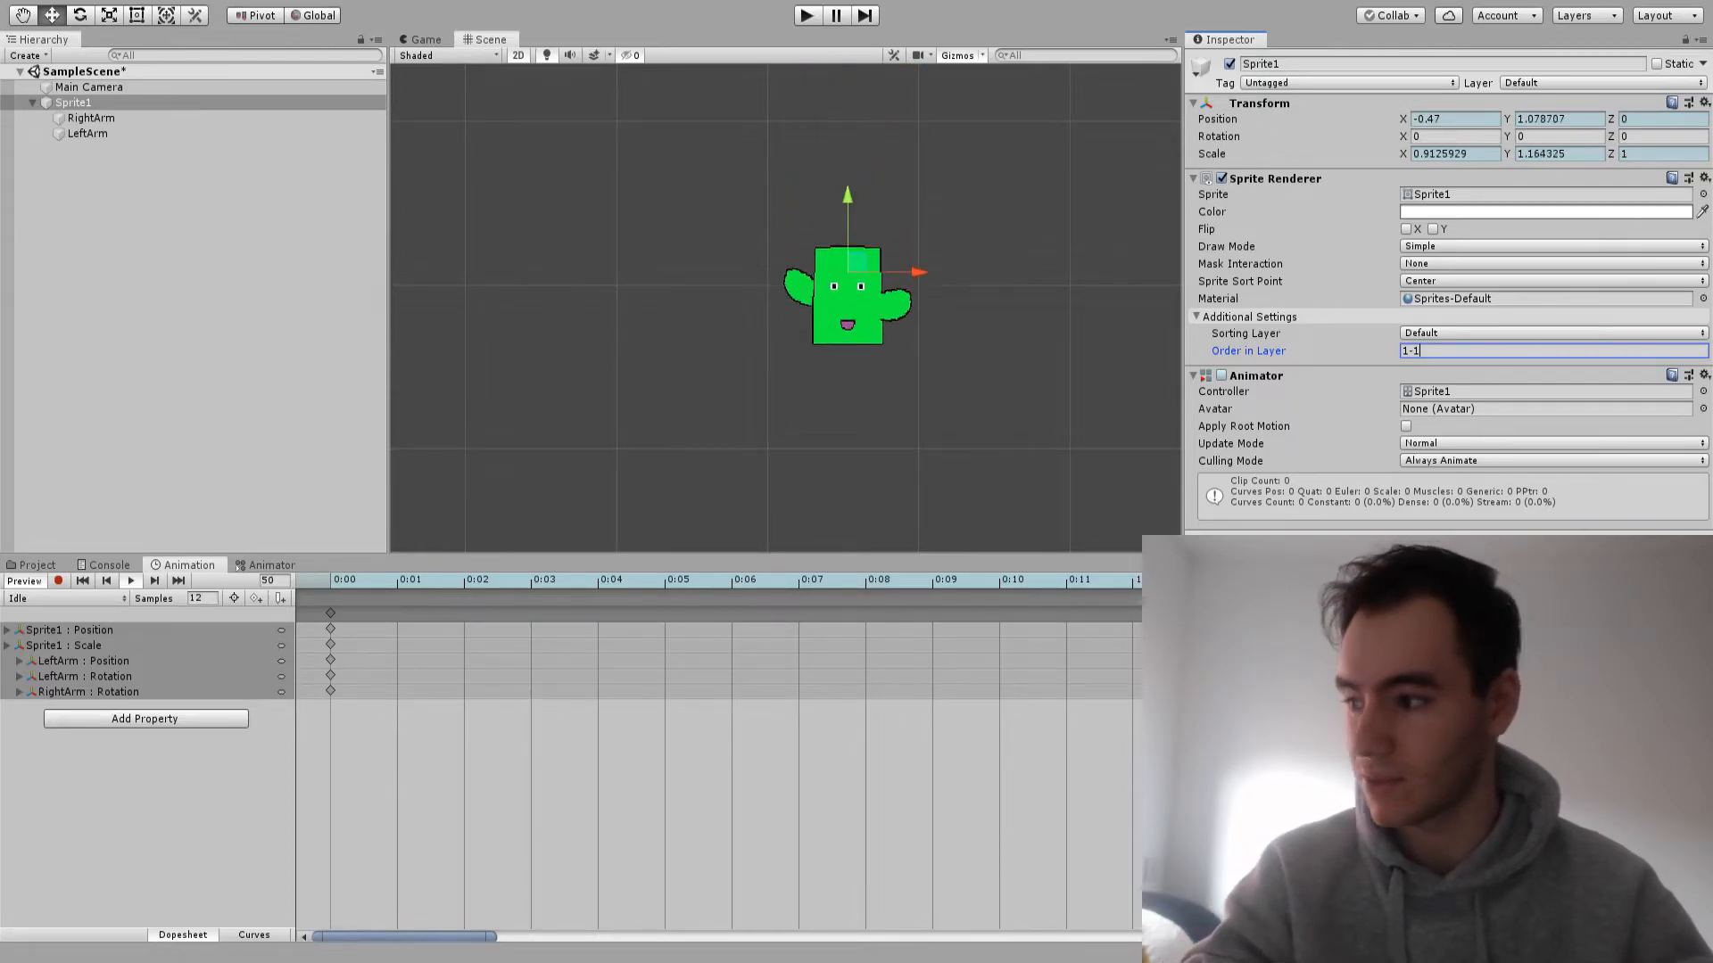
key("BackSpace")
key("BackSpace")
key("BackSpace")
type("01")
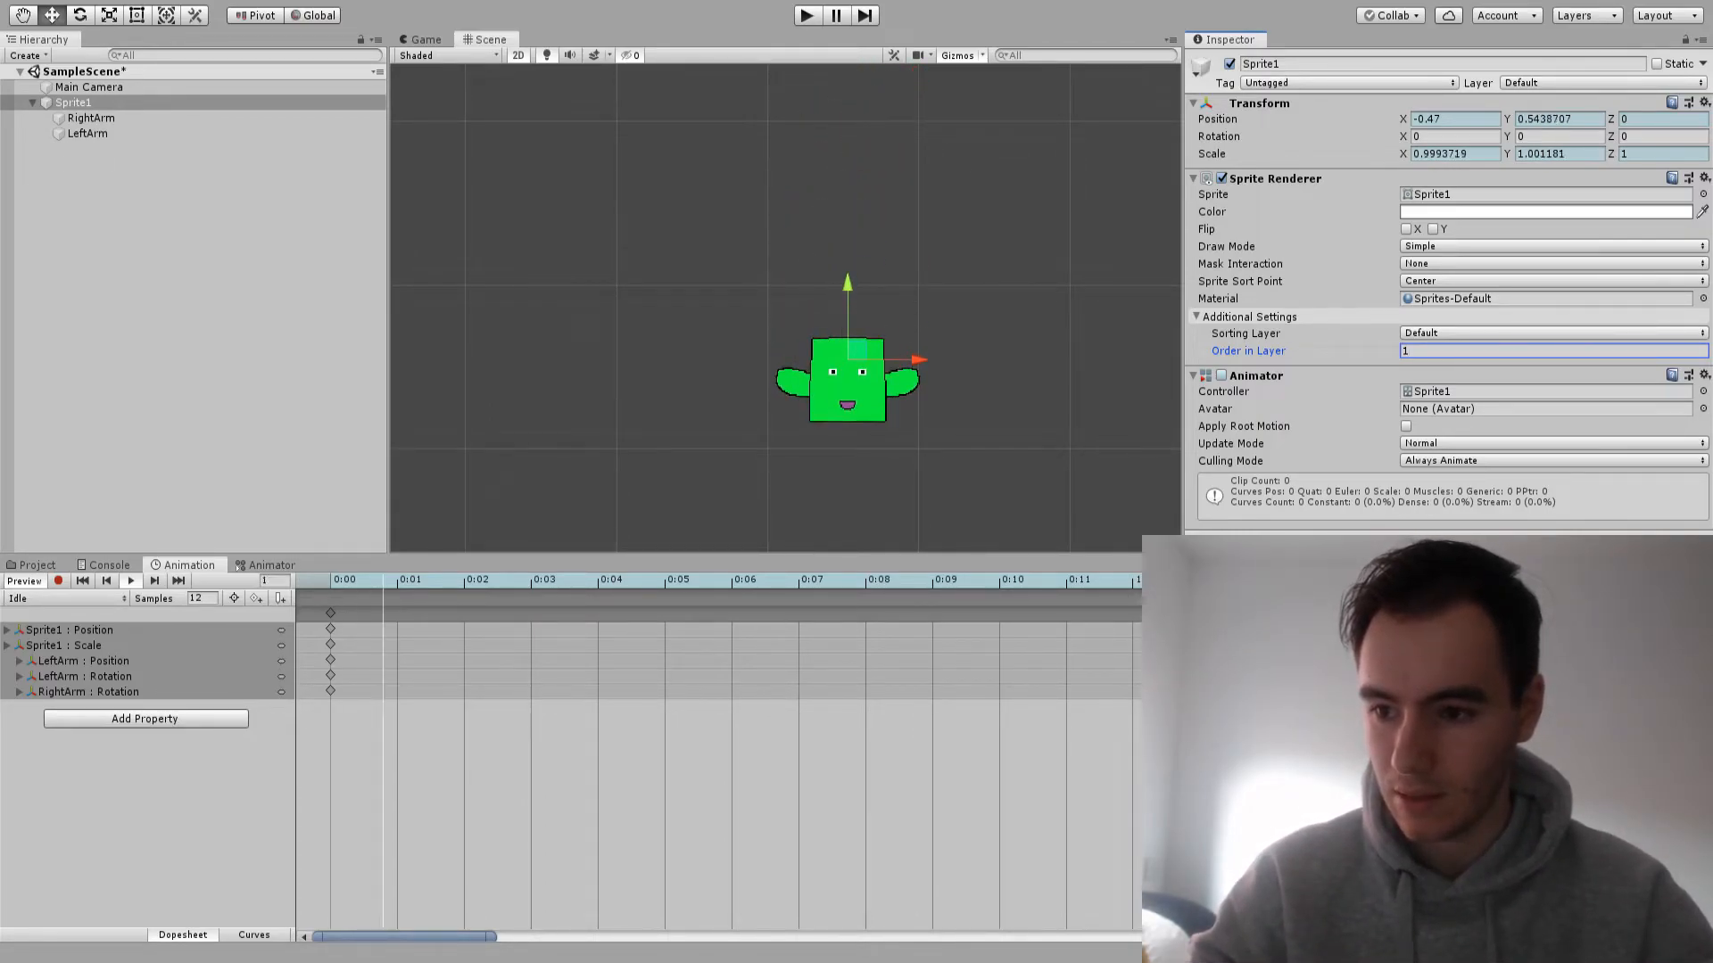
Set the Idle clip's sample rate to 30 and watch the playback
left_click(196, 599)
type("30")
key("Return")
scroll(785, 330, "down", 8)
scroll(785, 758, "down", 15)
scroll(790, 758, "down", 11)
scroll(793, 199, "up", 7)
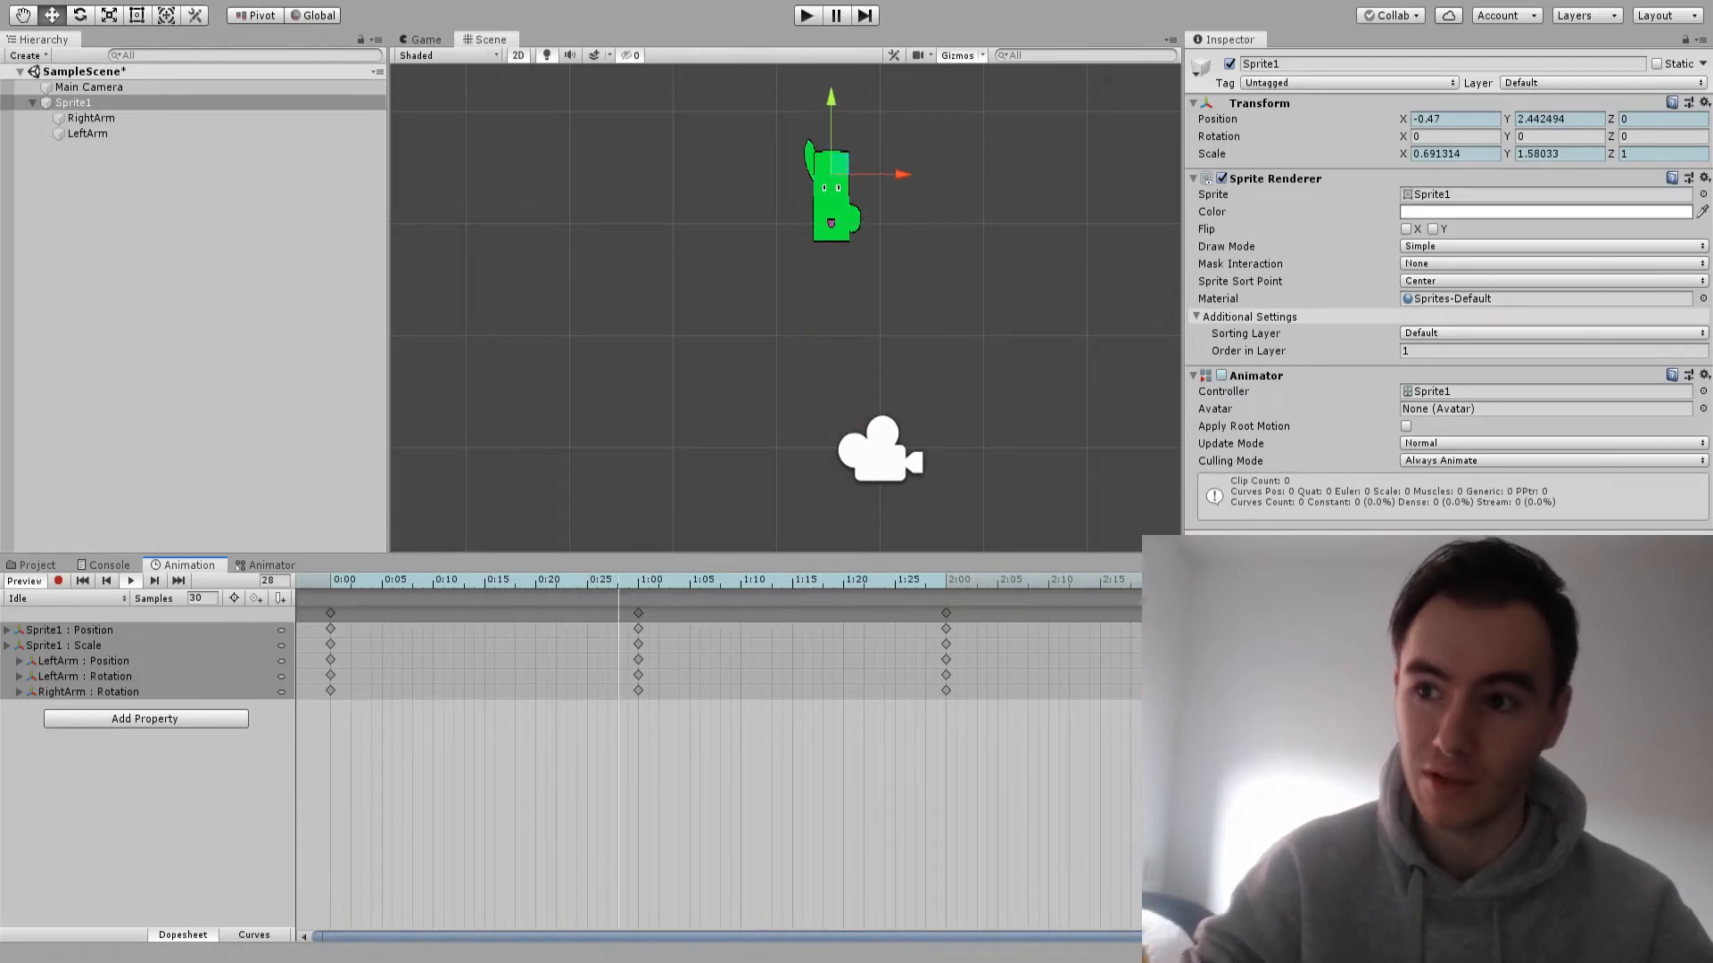
Rename the Sprite1 object as Parent
left_click(73, 103)
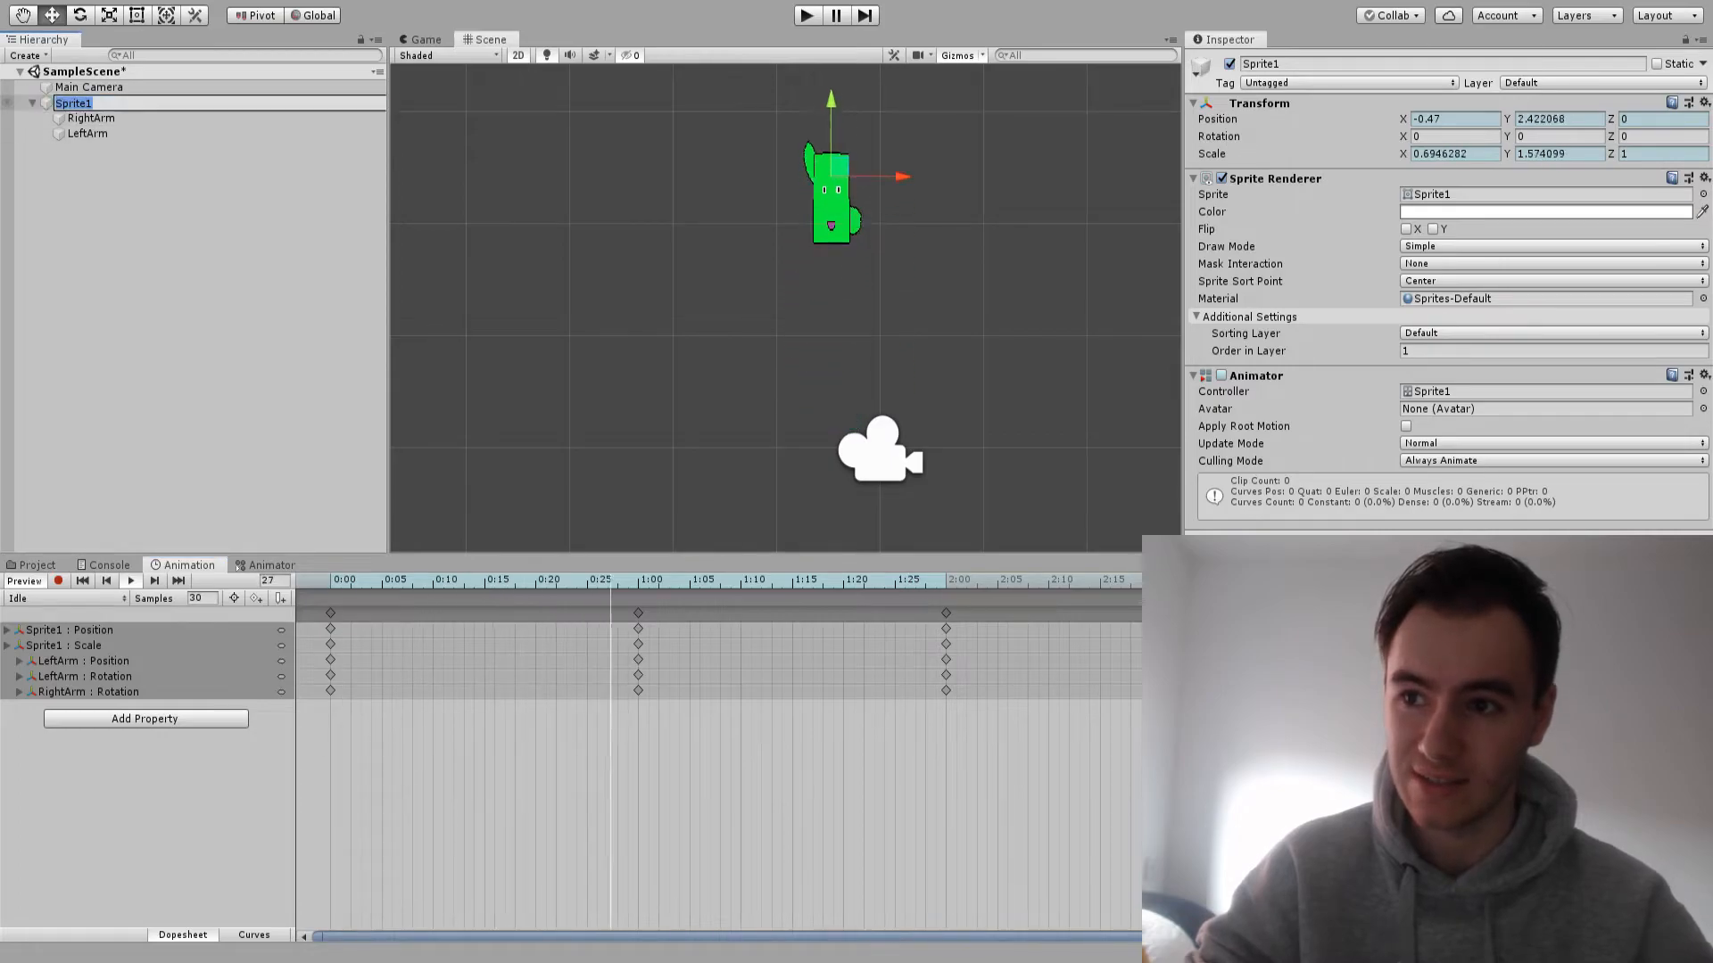
type("Parent")
key("Return")
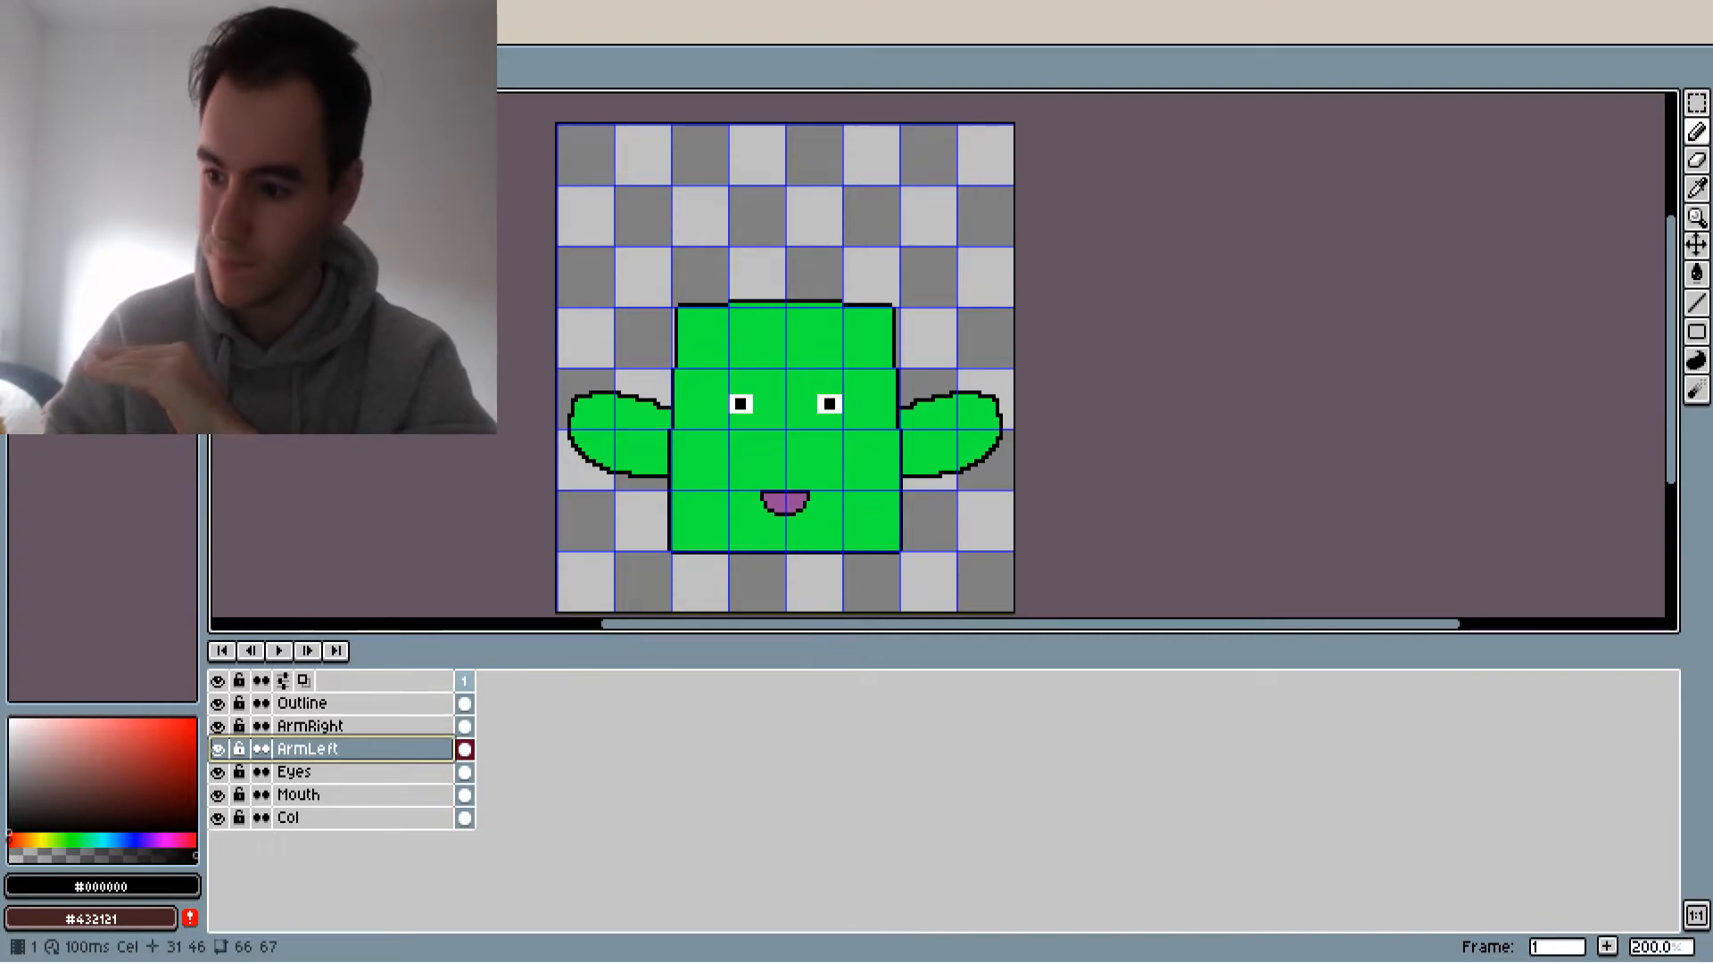
Switch to Aseprite, add a second frame and move the whole character up about 16 pixels in it
right_click(464, 681)
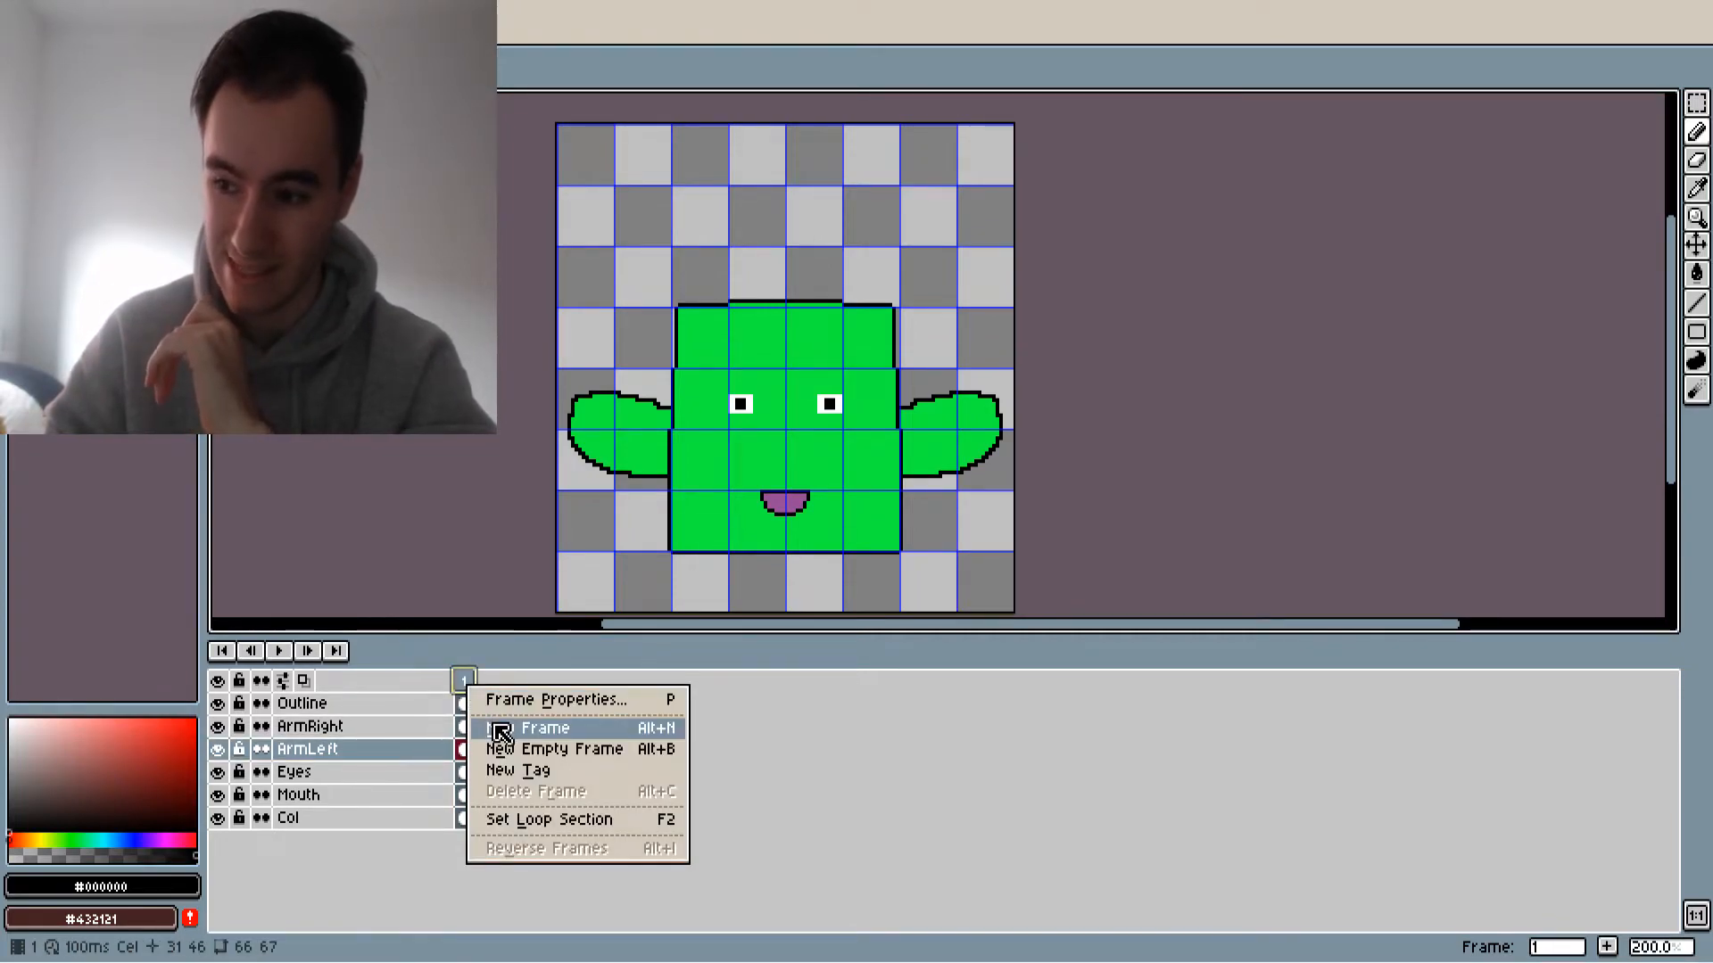
left_click(502, 730)
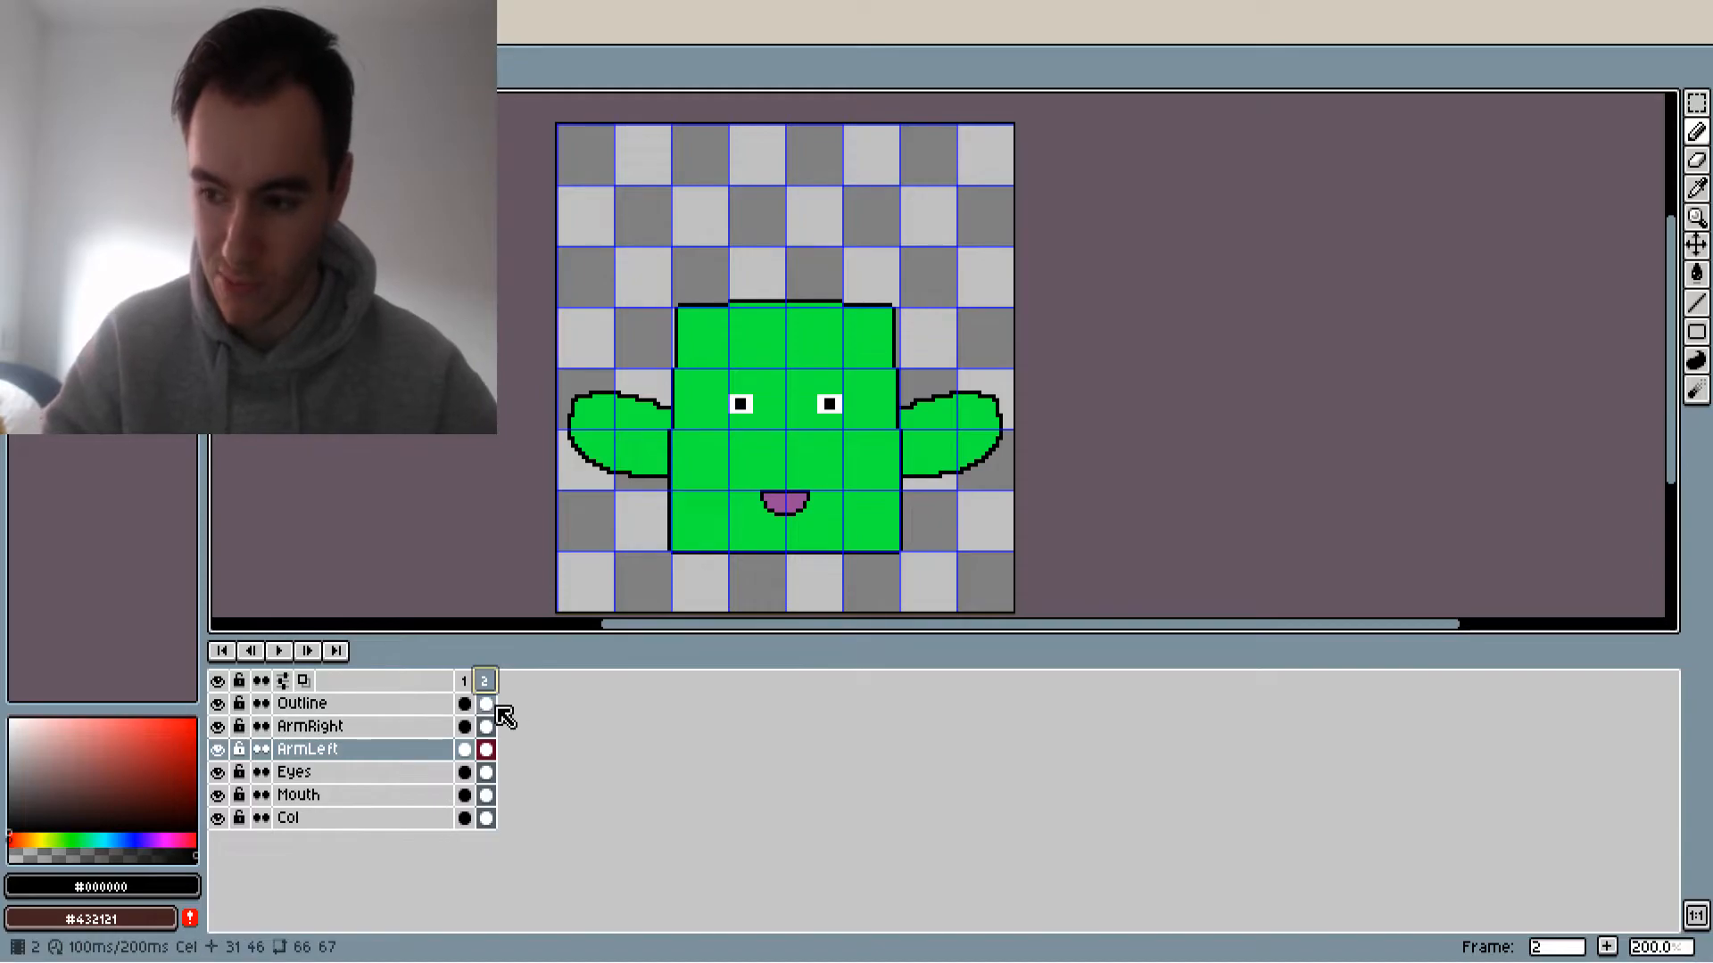
left_click(491, 706)
left_click(488, 728, "shift")
left_click_drag(488, 727, 491, 772)
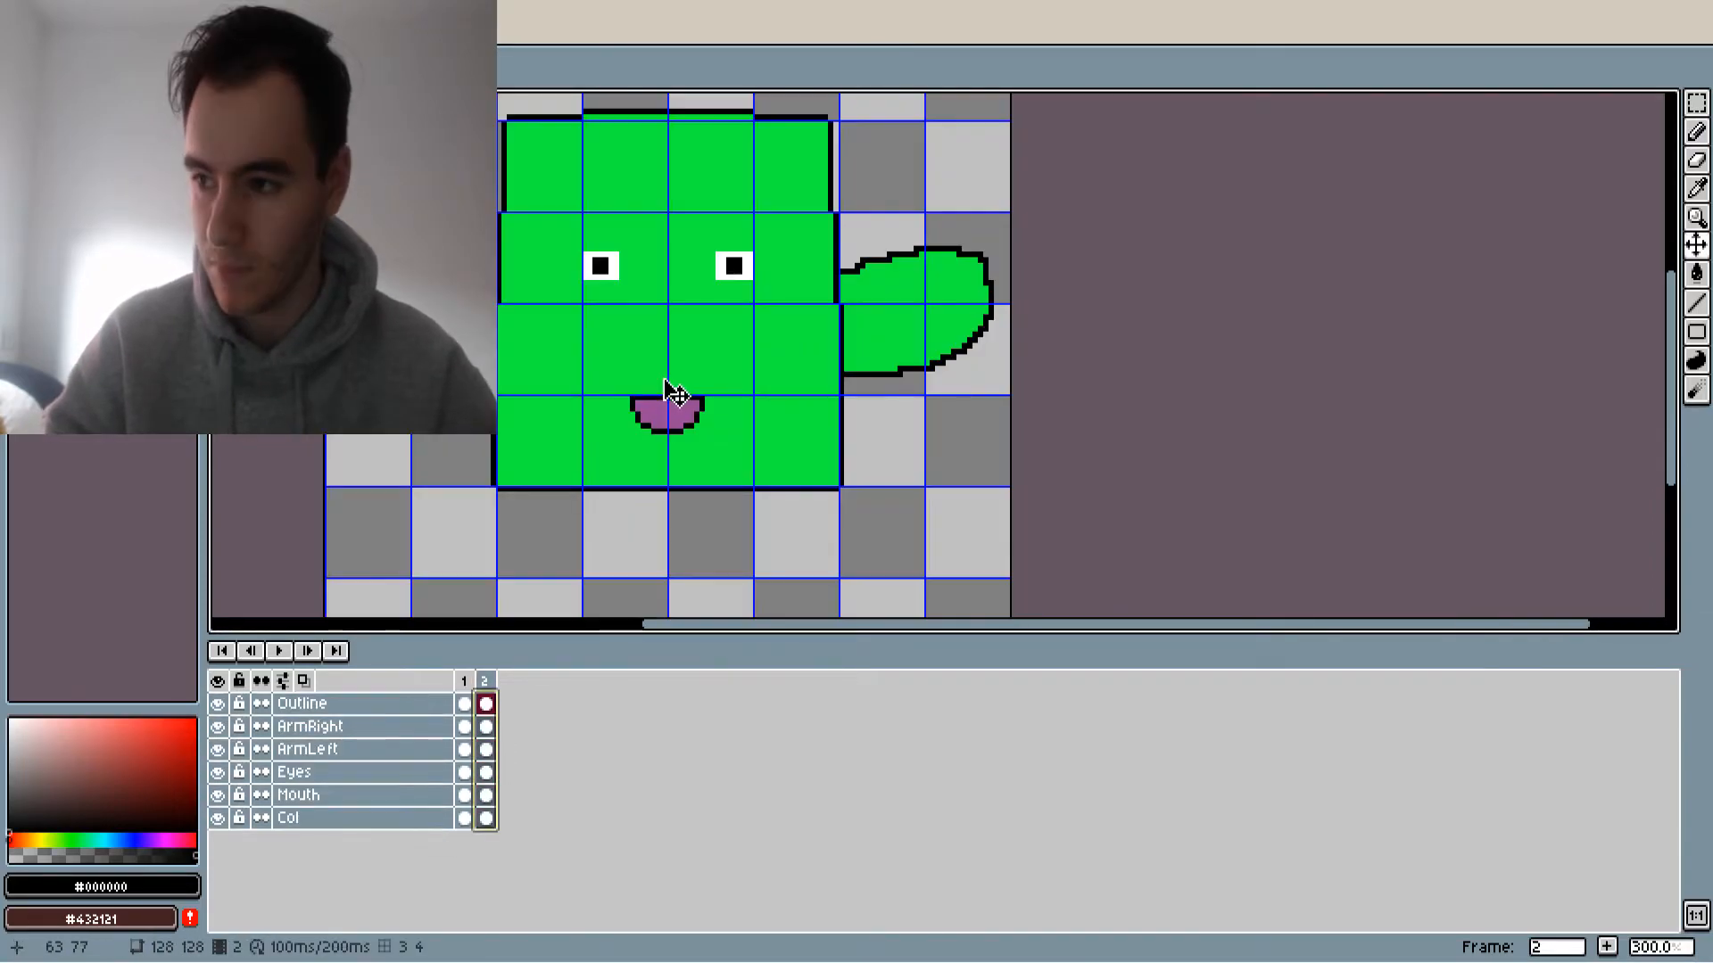
scroll(662, 396, "down", 2)
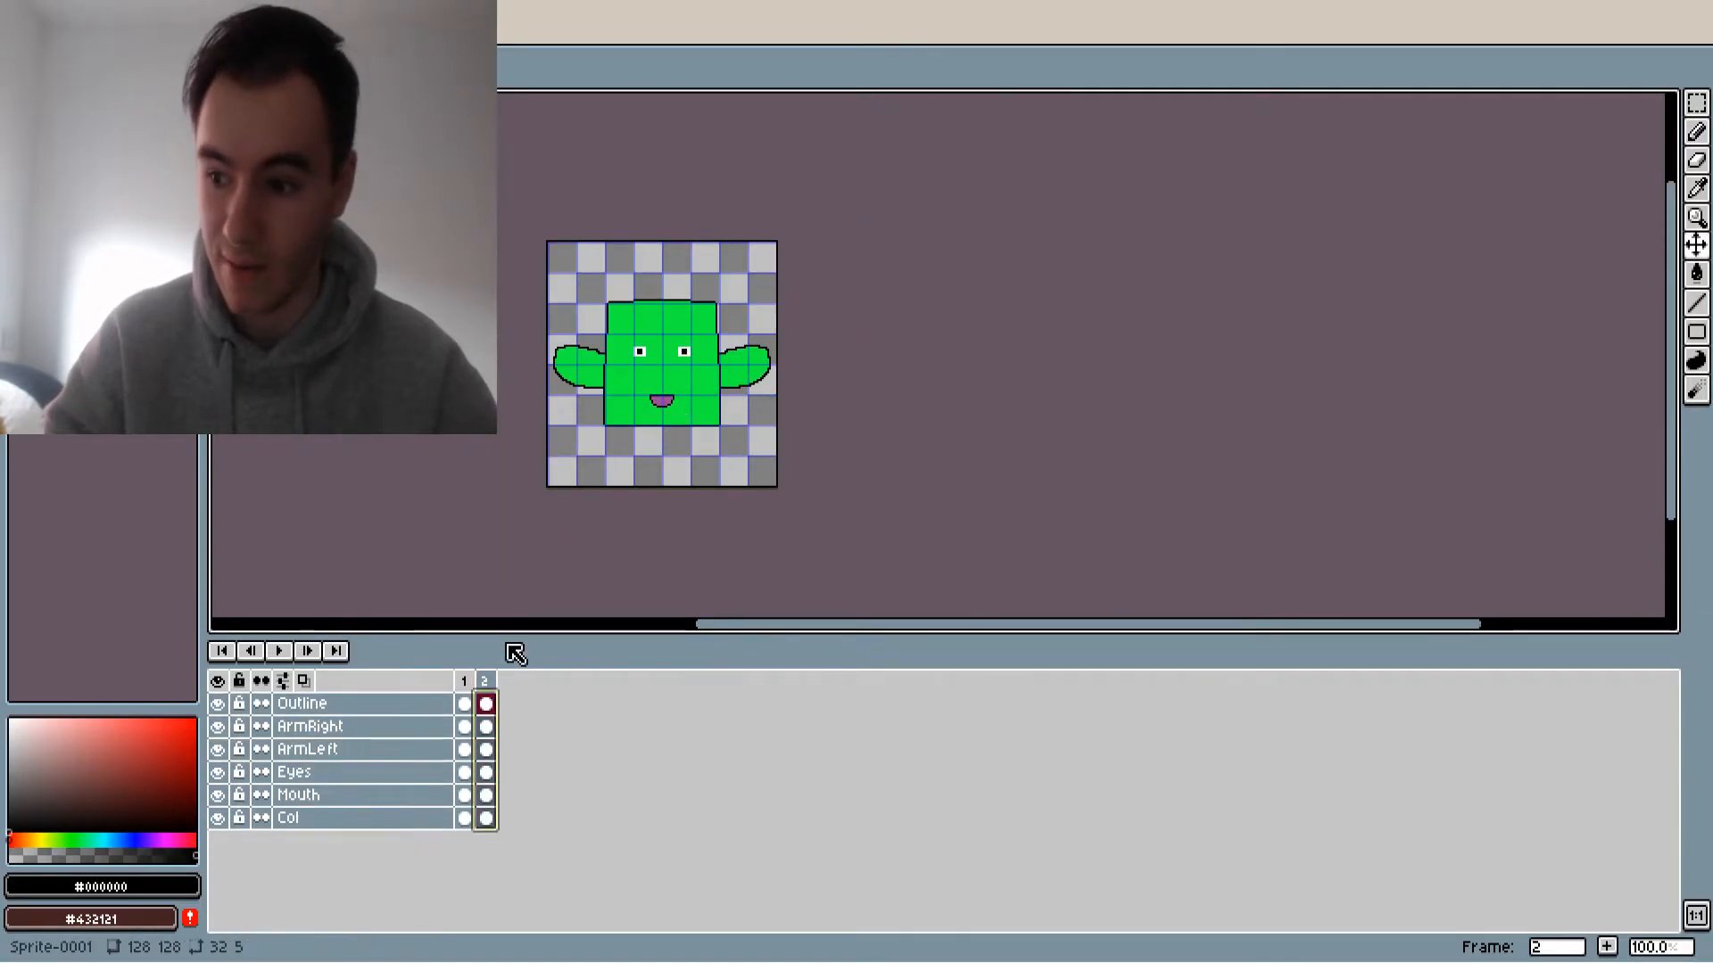
left_click(488, 681)
Erase the left eye from the Eyes layer in frame 2
scroll(662, 400, "up", 2)
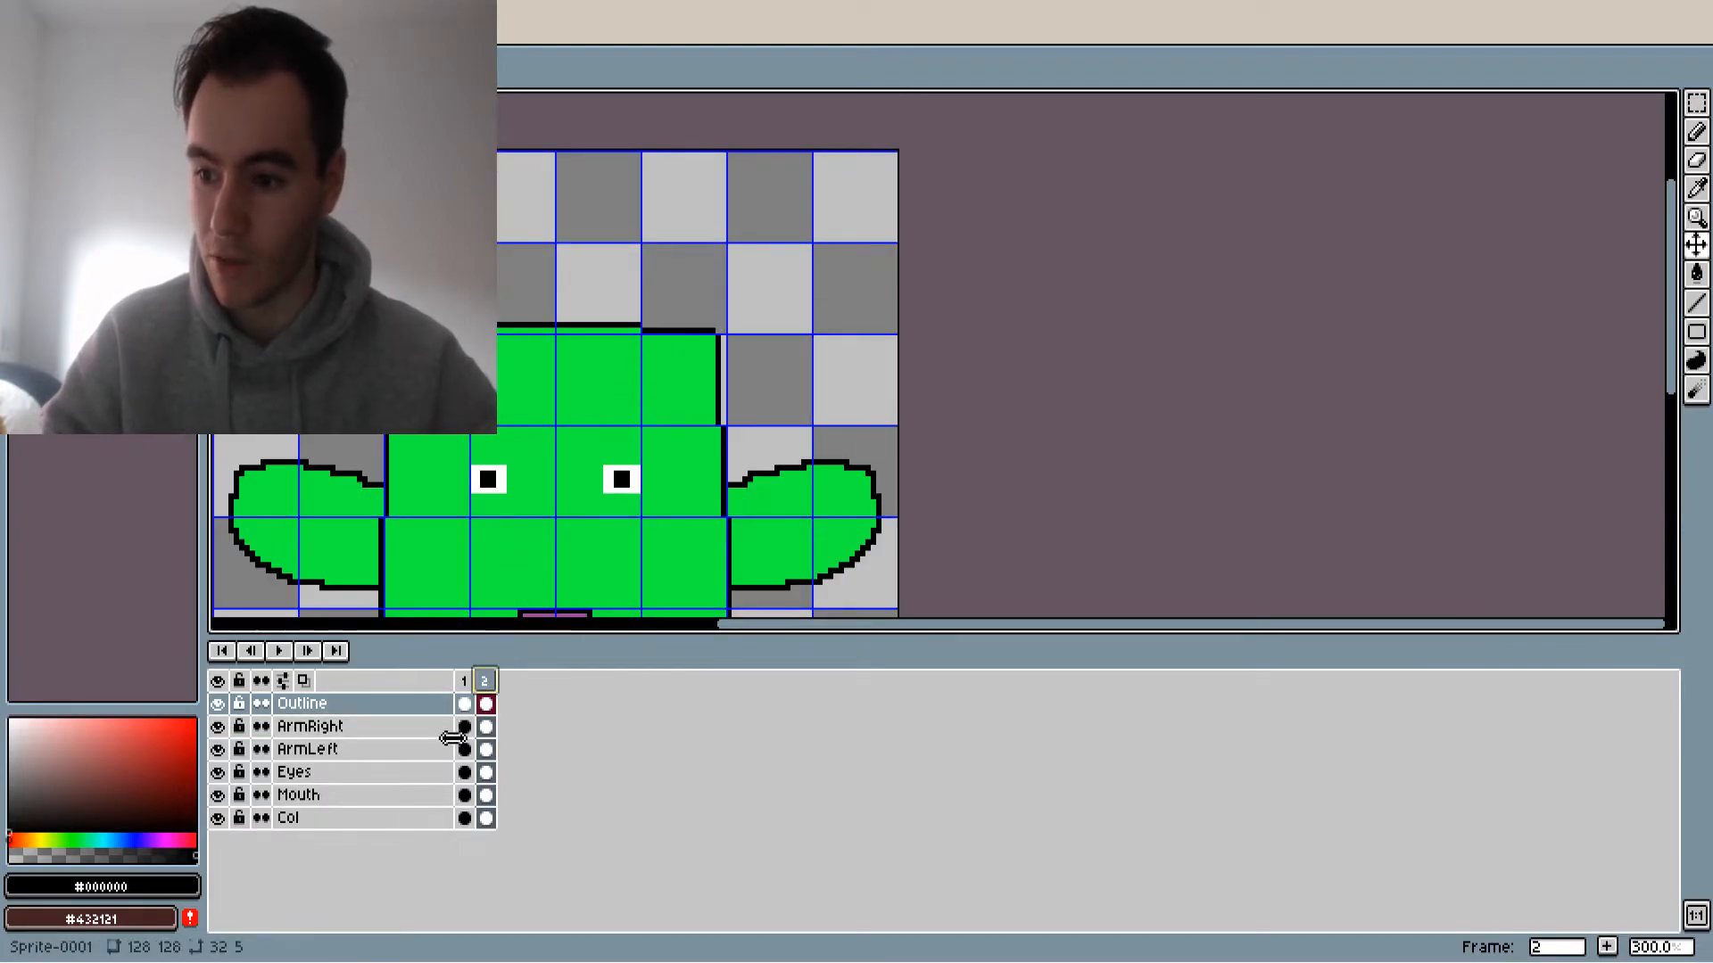
left_click(486, 751)
scroll(517, 551, "up", 1)
scroll(517, 550, "up", 1)
key("e")
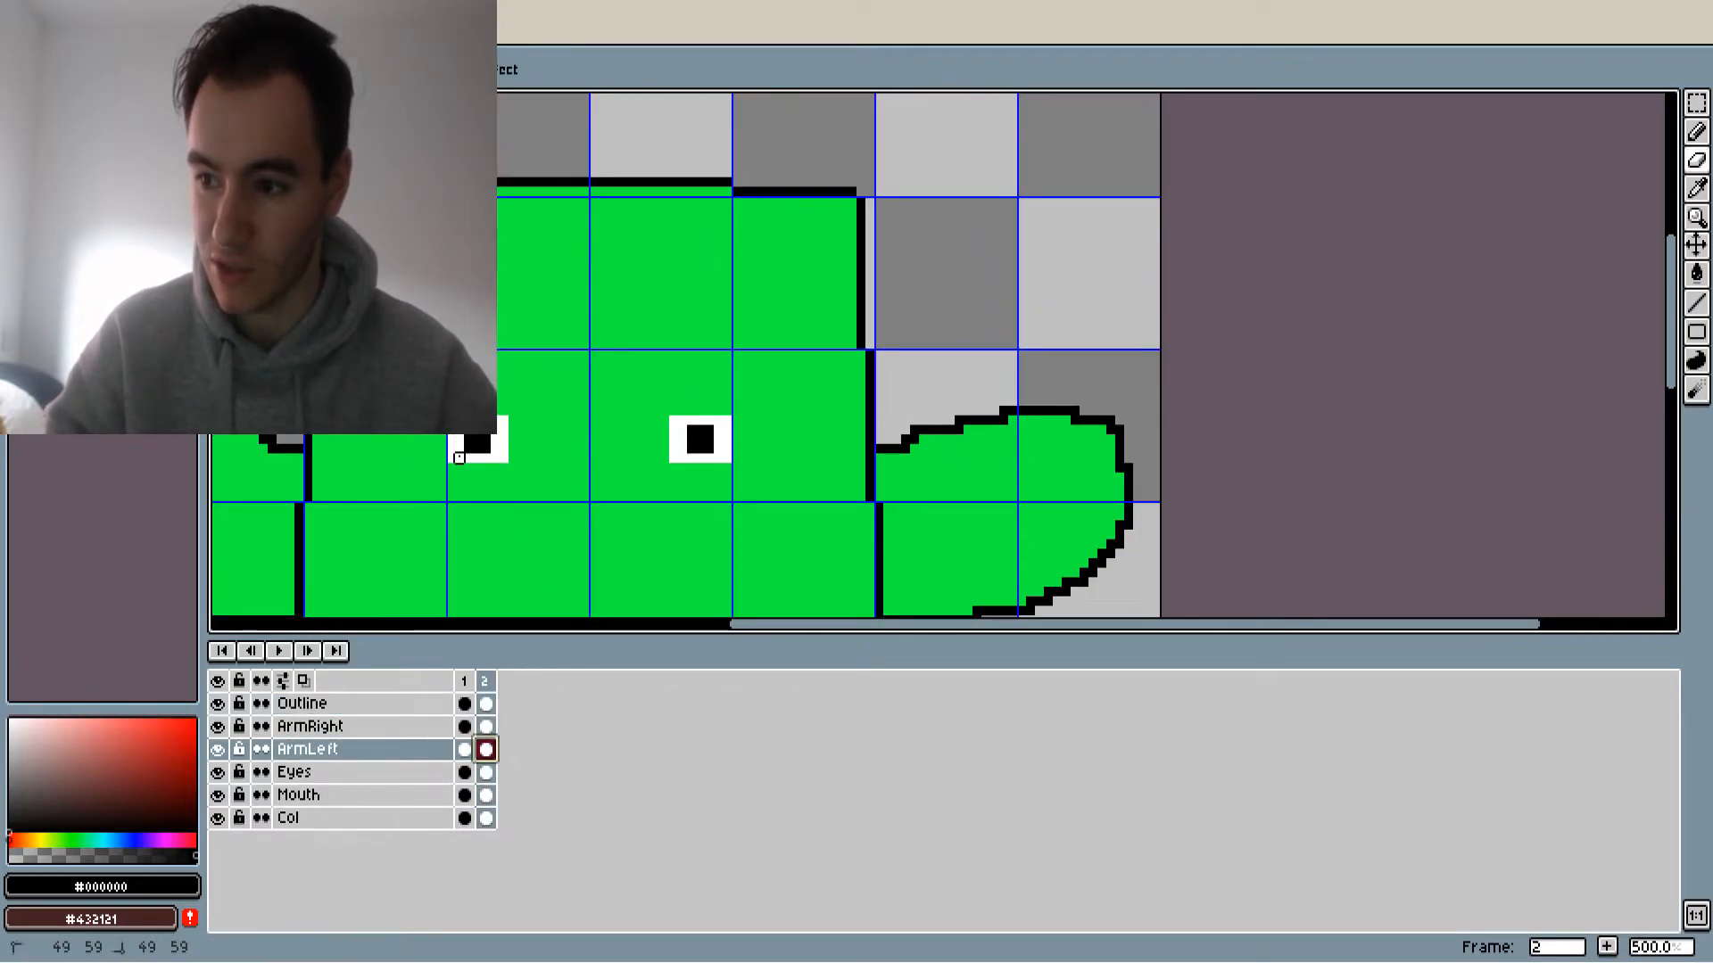
left_click_drag(478, 457, 513, 468)
left_click(486, 773)
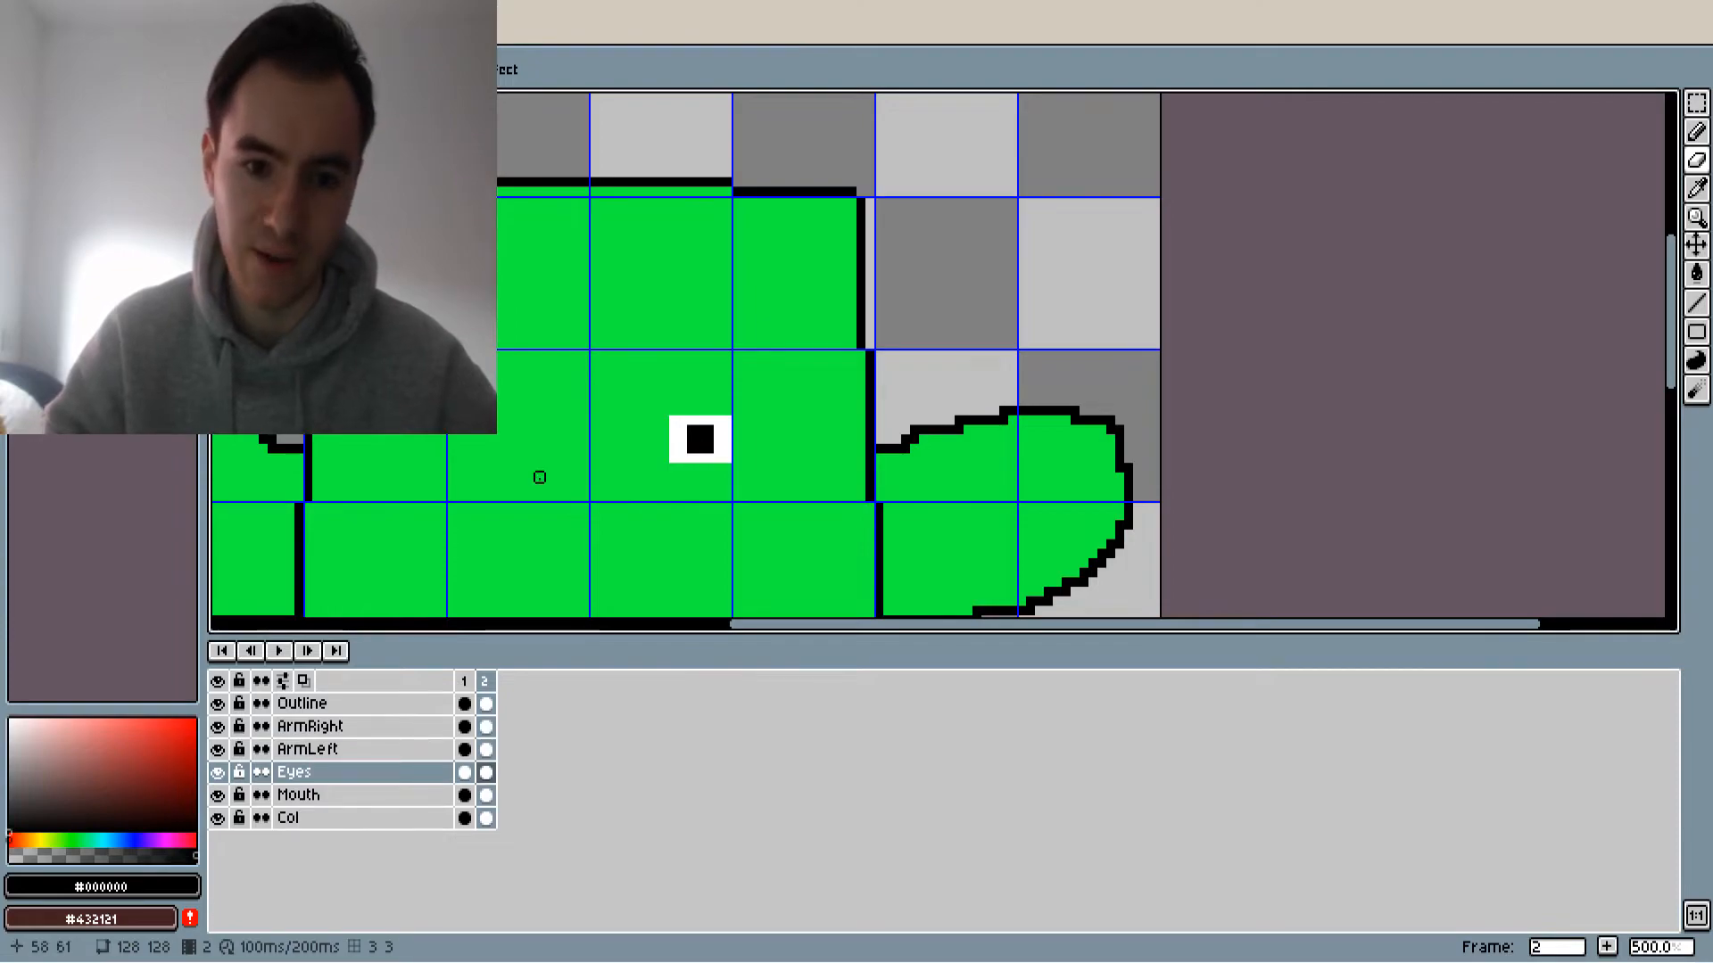
scroll(565, 496, "down", 3)
Add a third frame copied from frame 2 and move the whole character further up in it
left_click(464, 681)
left_click(485, 681)
right_click(488, 684)
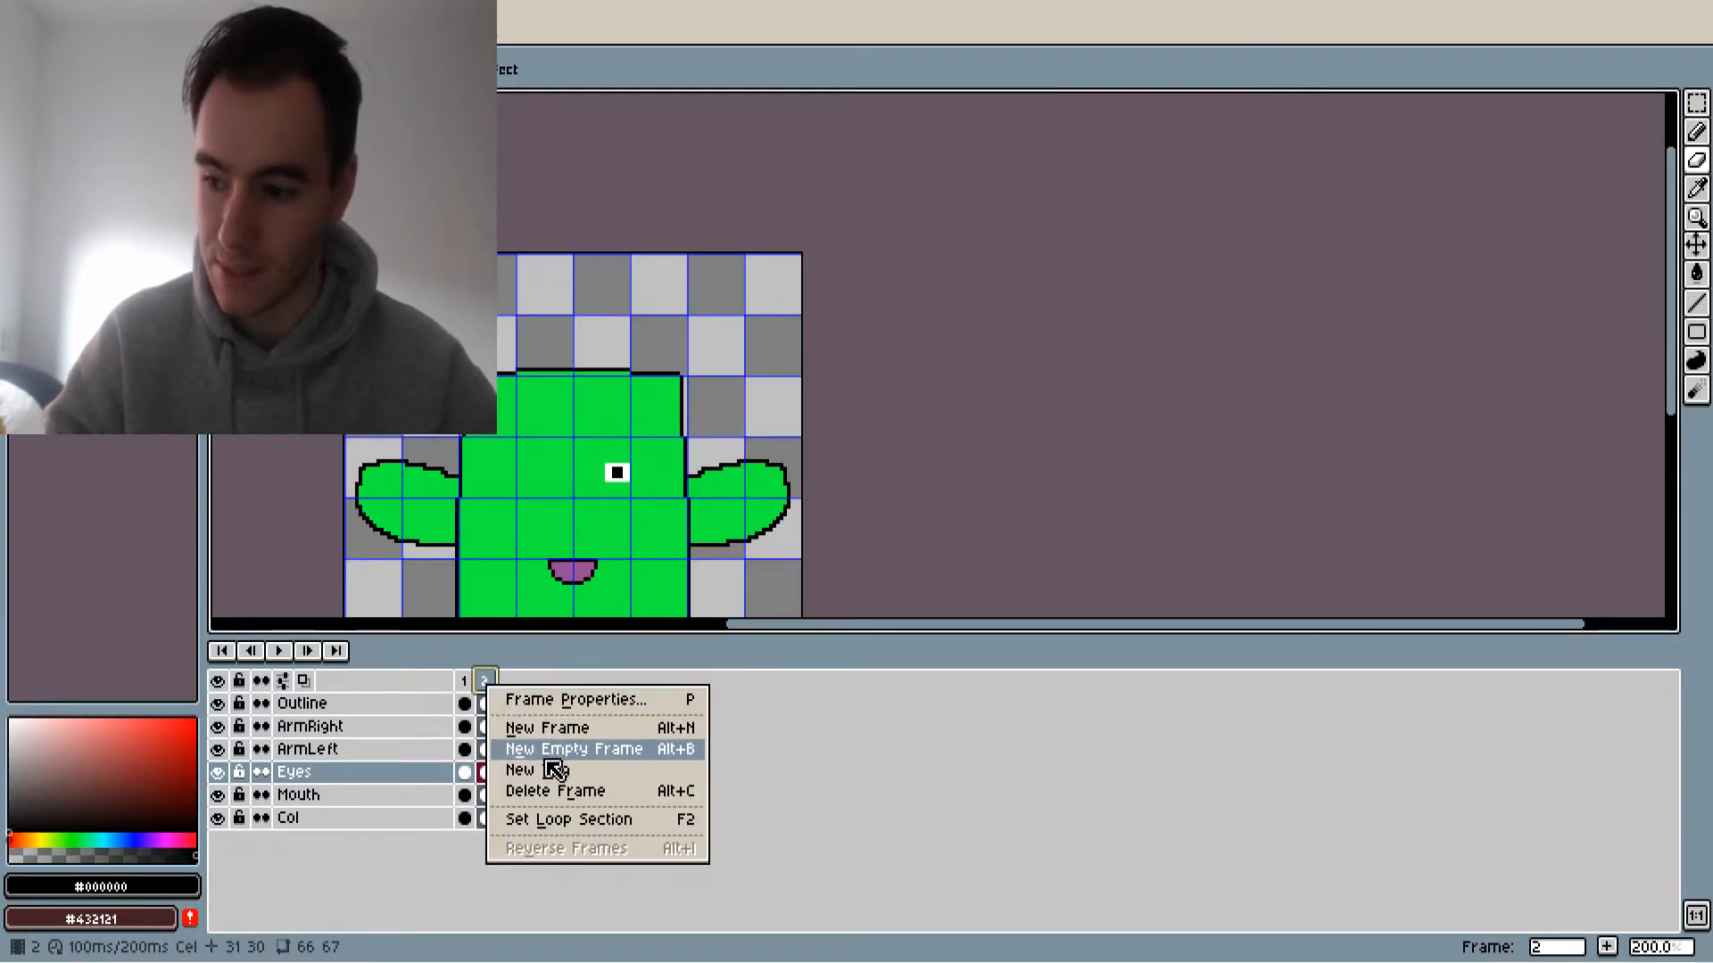
left_click(525, 721)
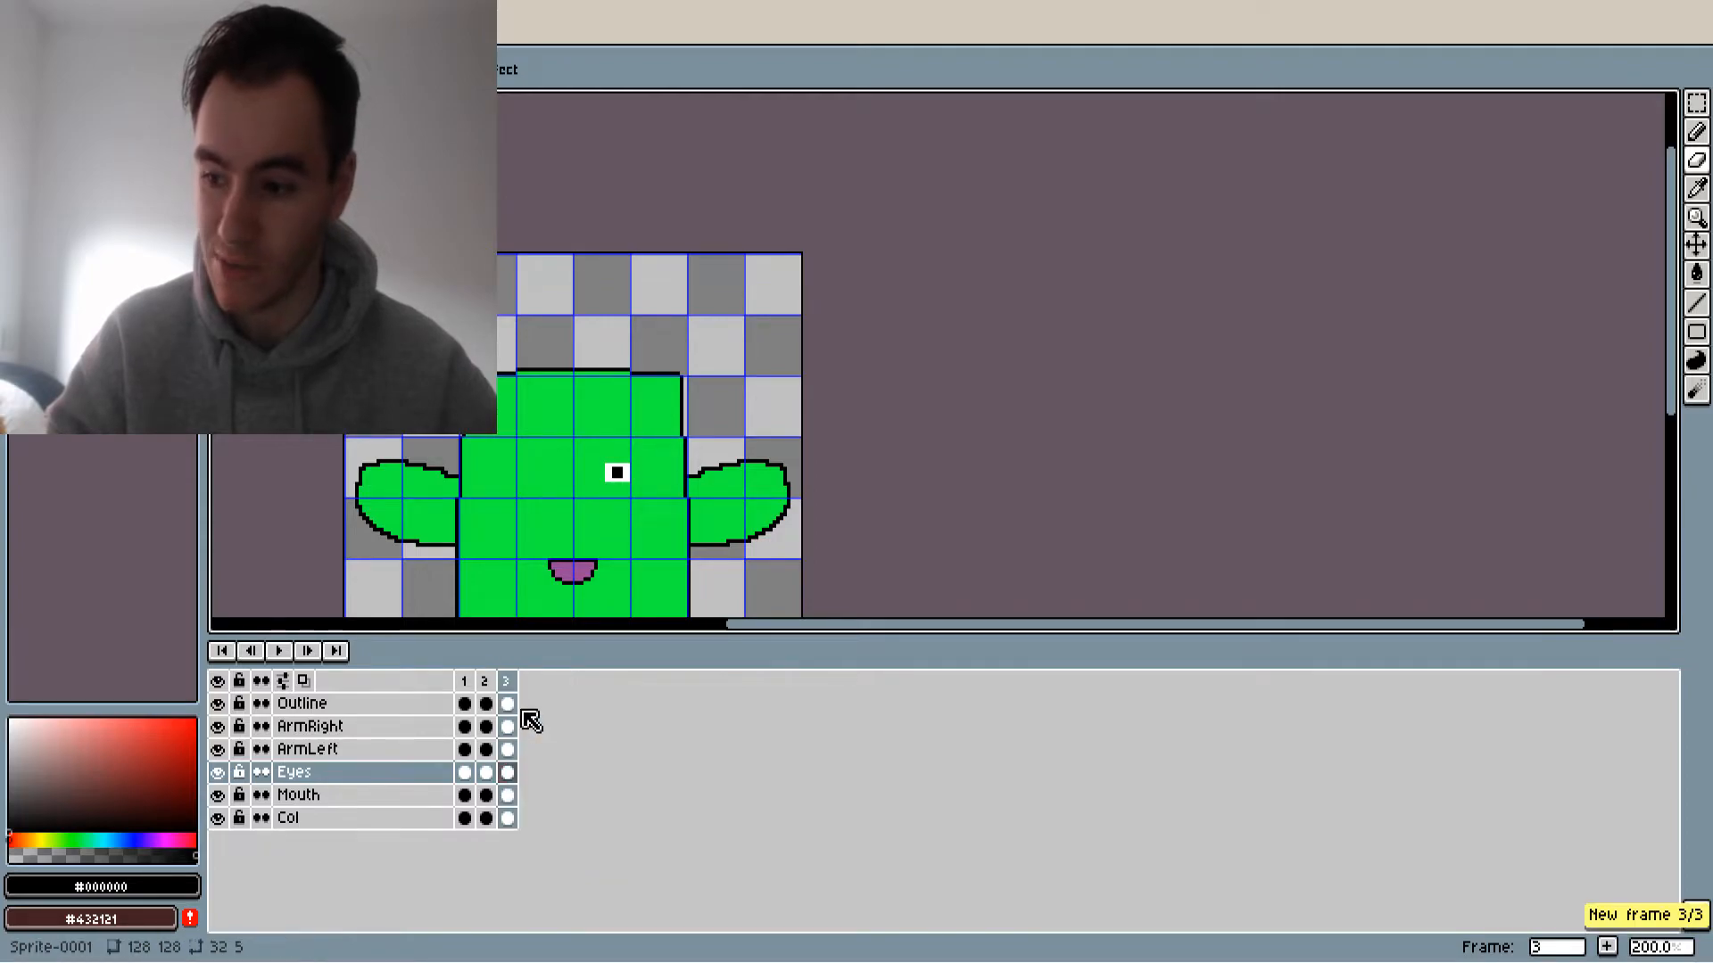
scroll(556, 449, "down", 2)
scroll(559, 473, "up", 2)
key("v")
left_click(507, 683)
left_click_drag(566, 520, 565, 453)
Erase the remaining eye from the Eyes layer in frame 3
scroll(567, 356, "up", 2)
left_click(507, 773)
scroll(608, 360, "up", 1)
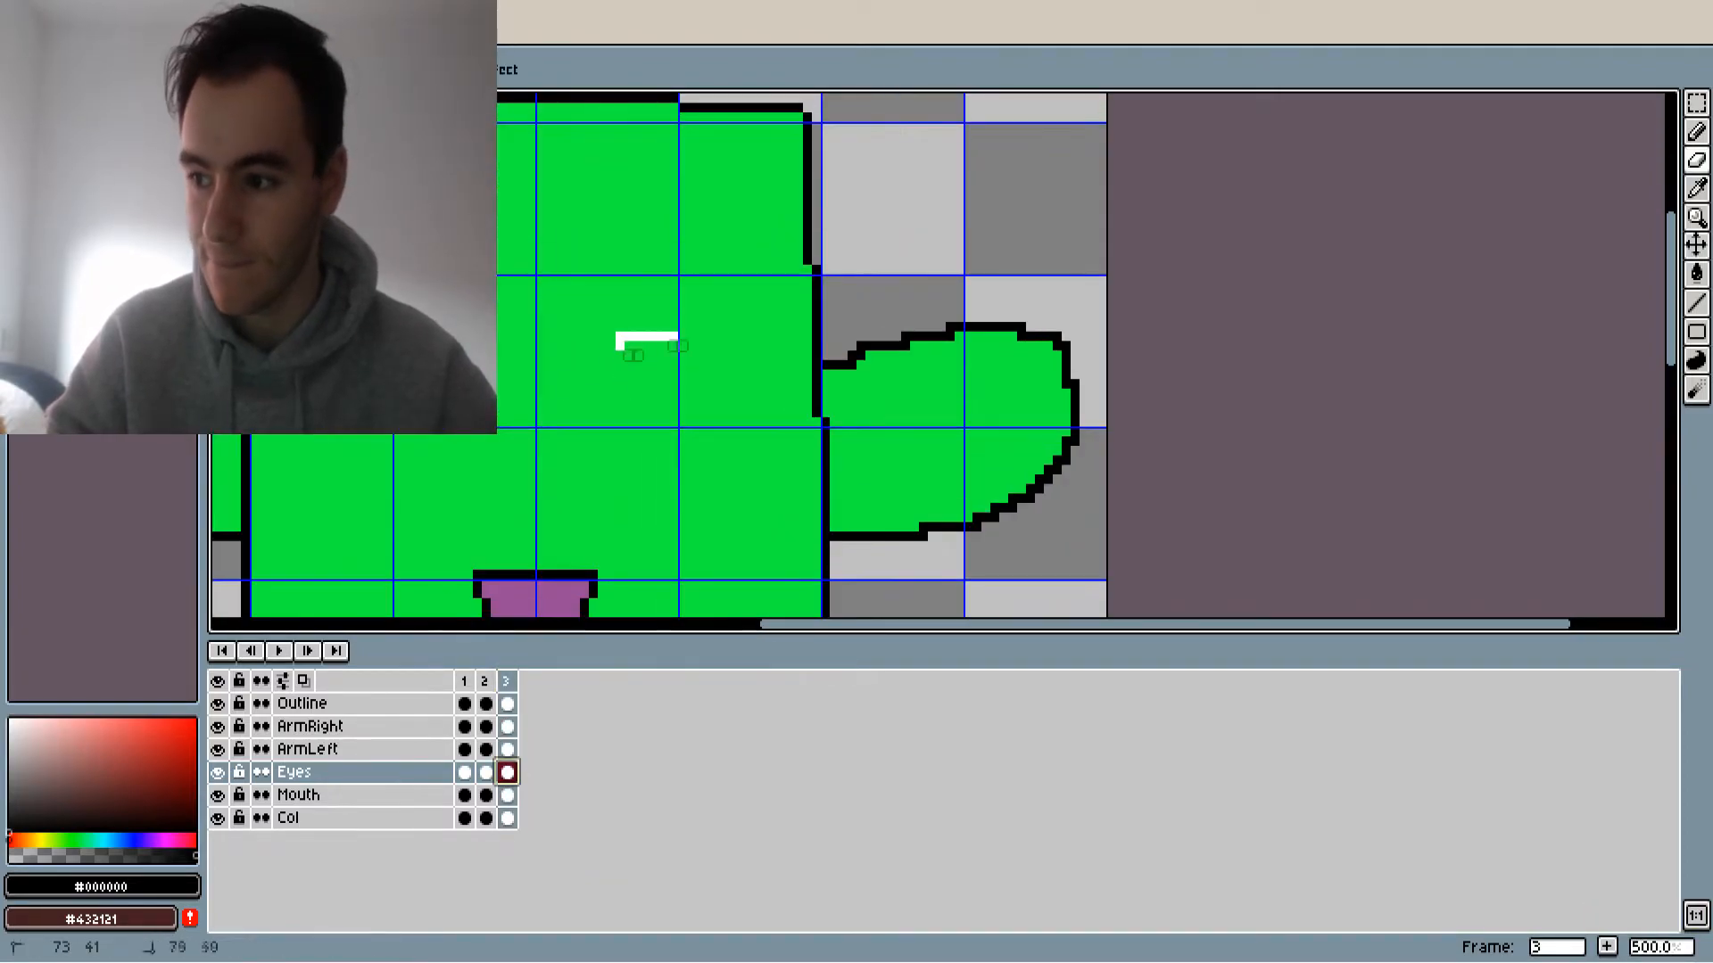
left_click_drag(623, 348, 674, 336)
scroll(457, 477, "down", 1)
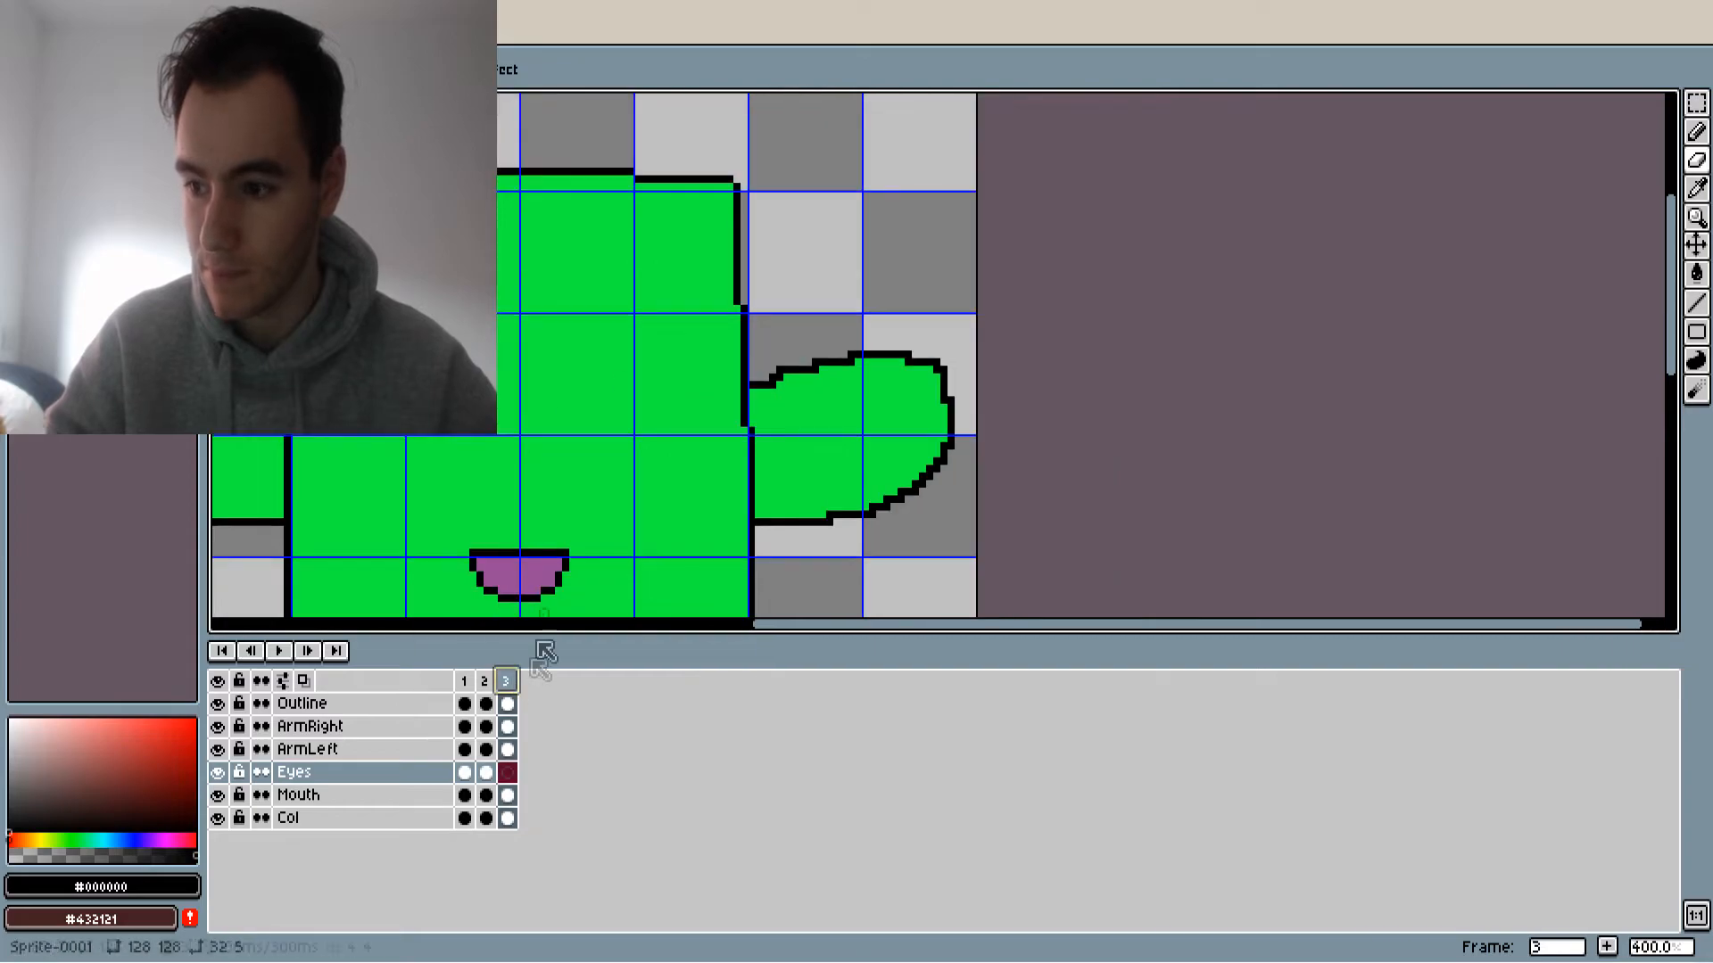
Add a fourth frame copied from frame 3 and move the whole character further up in it
scroll(584, 476, "down", 3)
right_click(498, 686)
left_click(556, 740)
left_click(528, 682)
scroll(528, 452, "up", 1)
left_click_drag(596, 468, 597, 423)
Erase the mouth from the Mouth layer in frame 4
left_click(299, 794)
scroll(590, 510, "up", 2)
mouse_move(562, 486)
left_mouse_down()
mouse_move(682, 486)
mouse_move(687, 460)
left_mouse_up()
scroll(624, 463, "down", 3)
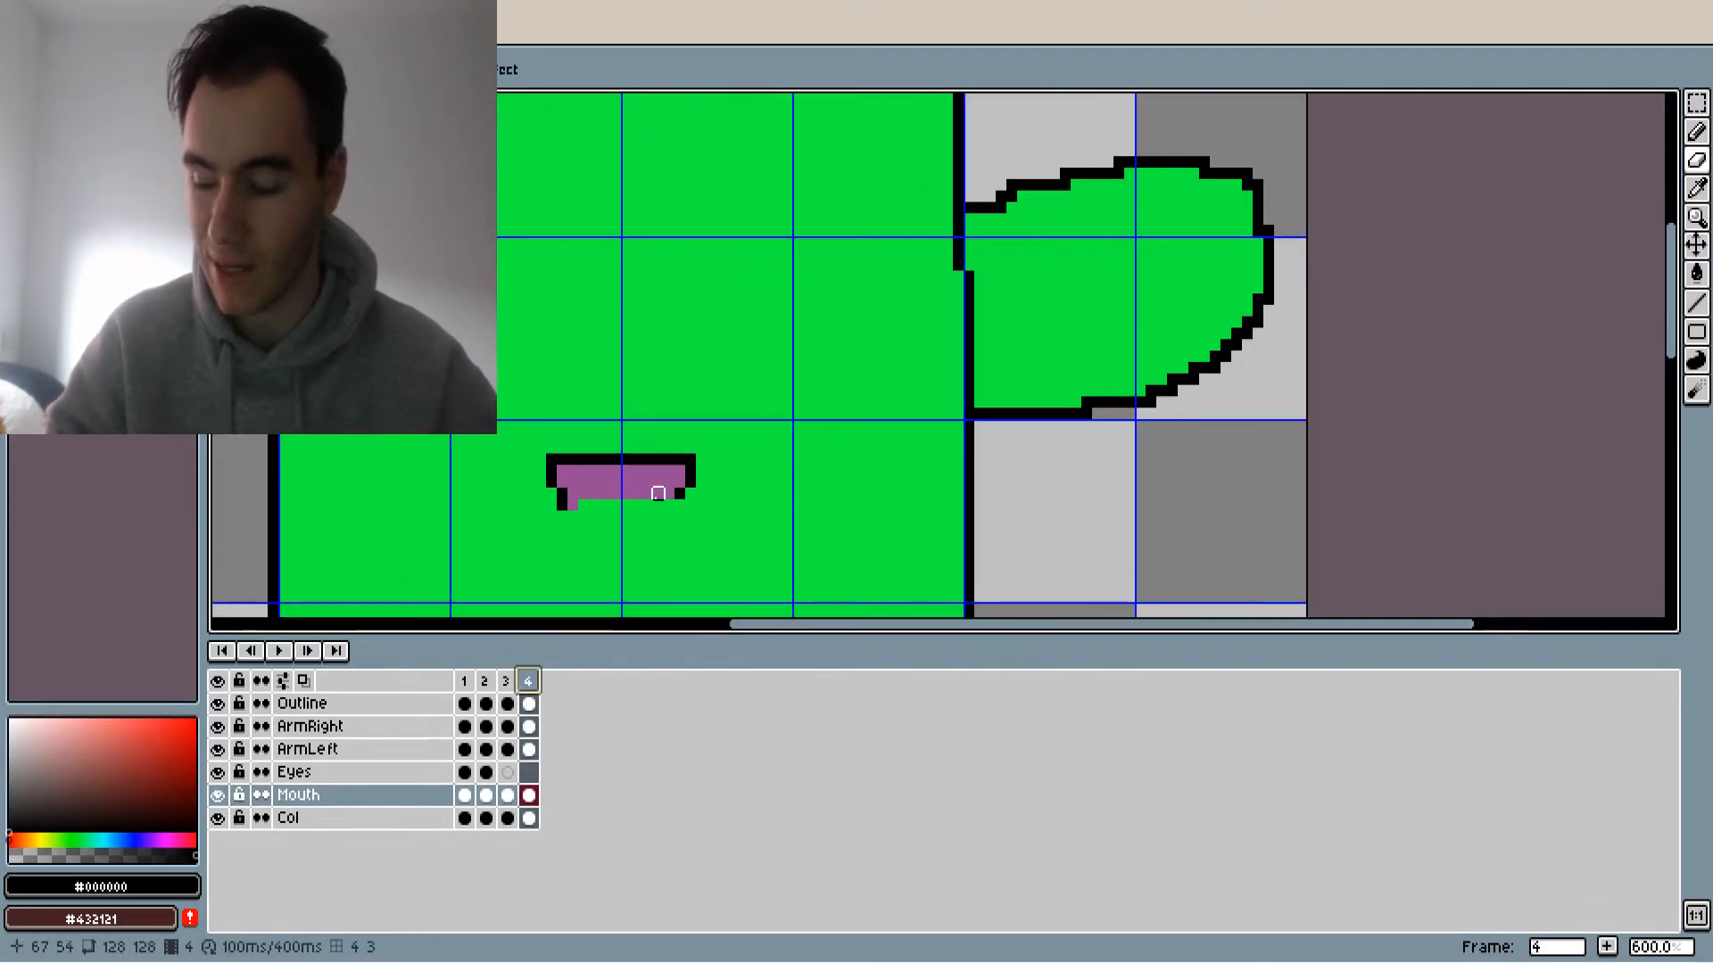
Play the four-frame animation to check the motion, and stop the playback
left_click(278, 650)
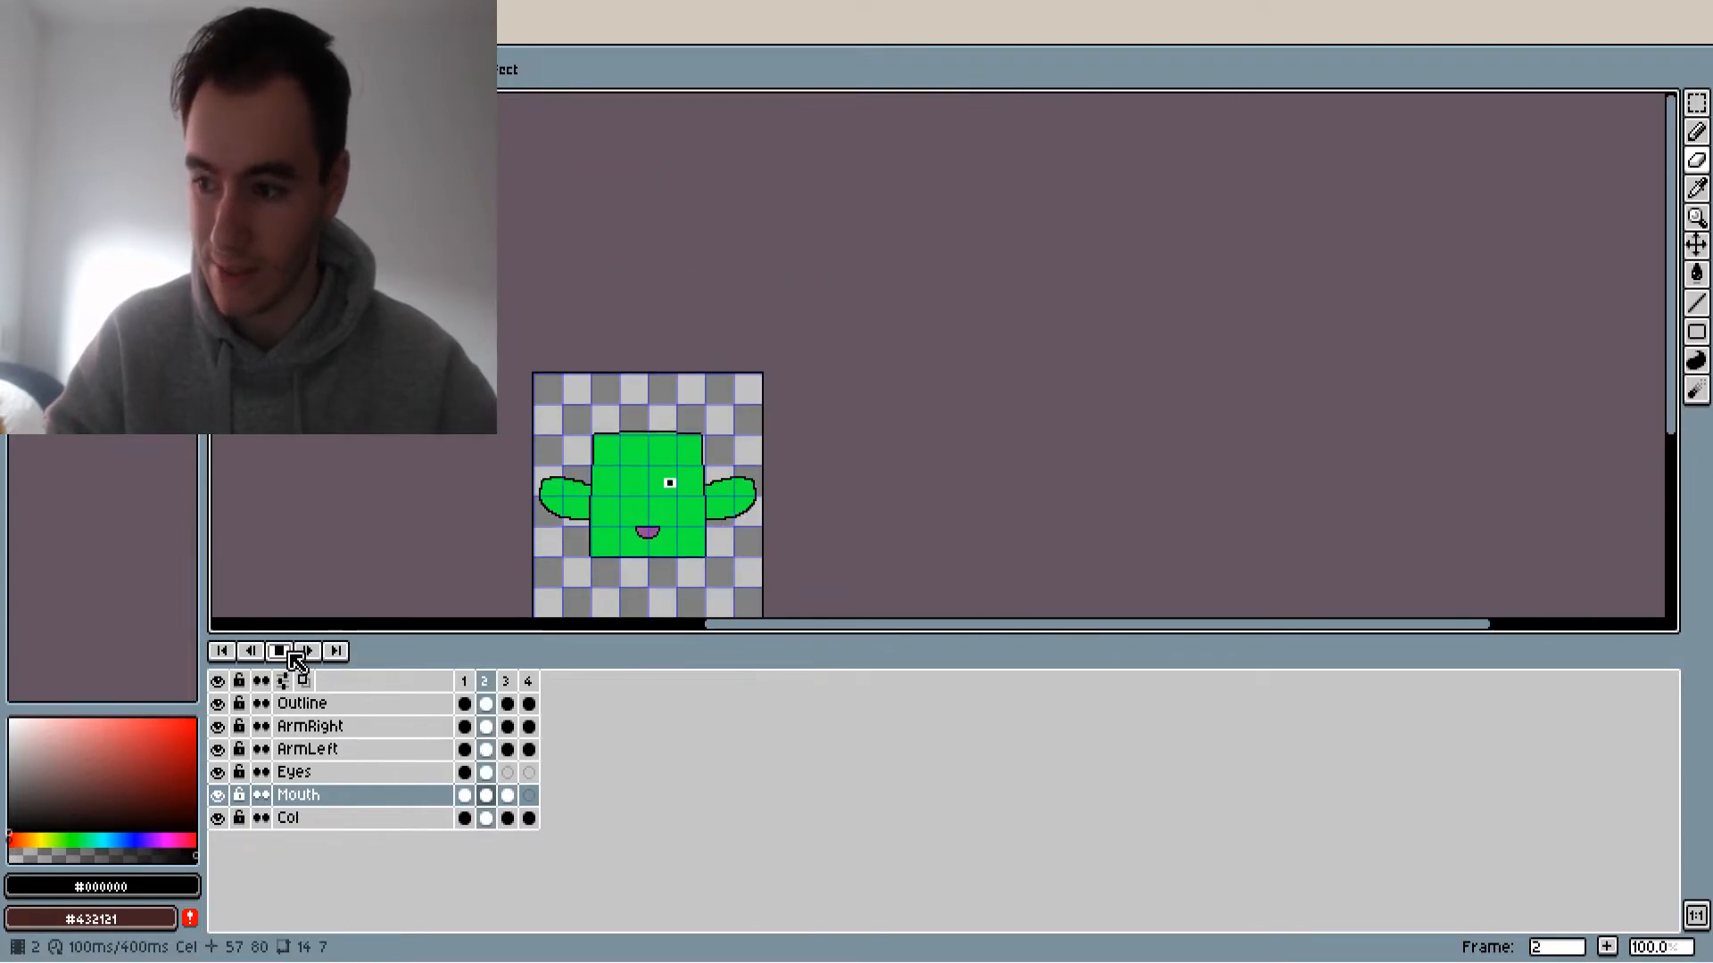
scroll(410, 502, "down", 2)
scroll(474, 435, "up", 1)
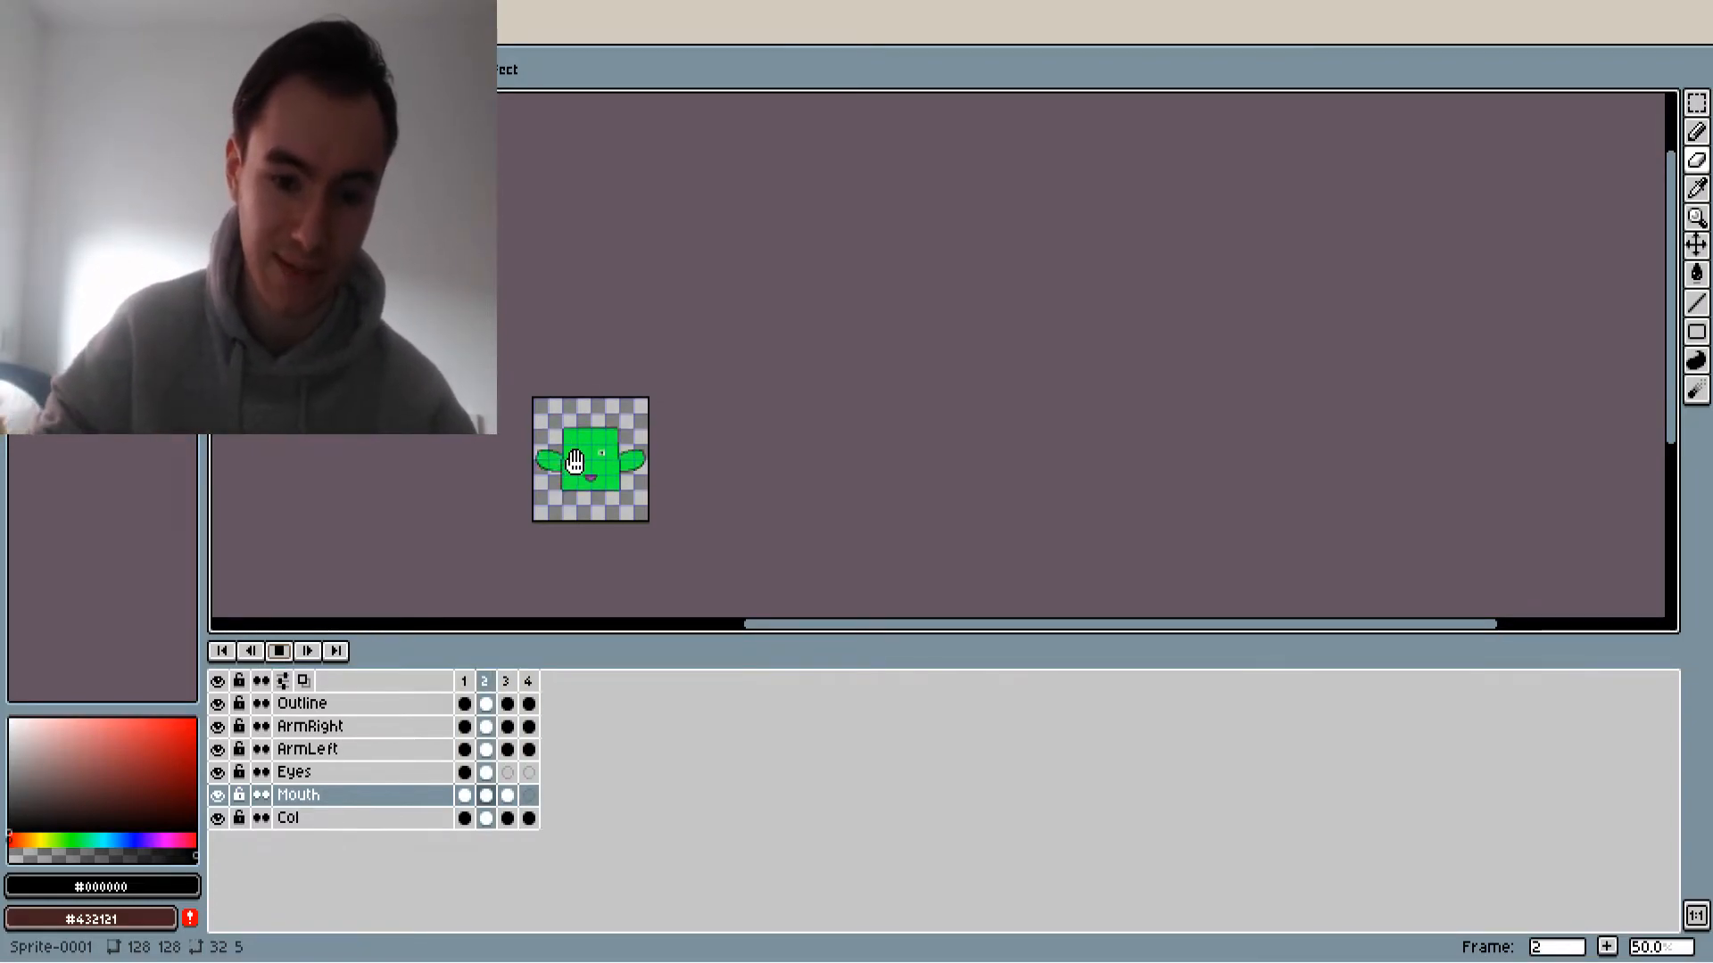
left_click(279, 651)
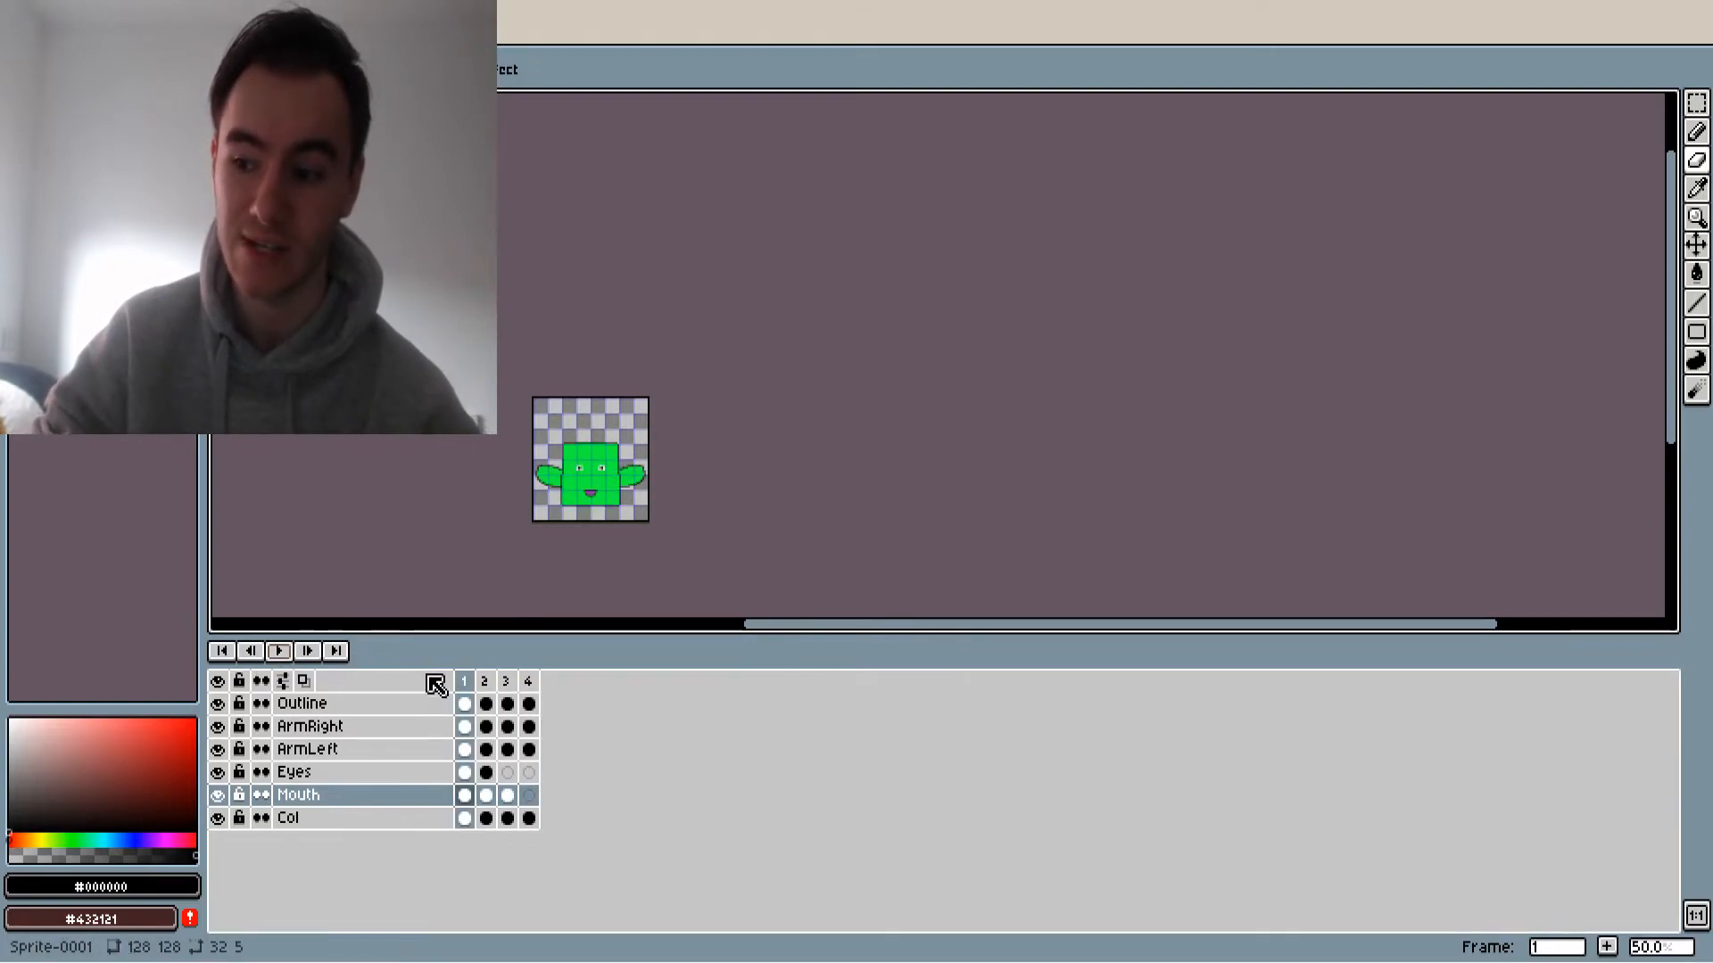
View the duration setting of frame 2 and step through frames 1 to 3 to compare the poses
left_click(485, 682)
double_click(482, 684)
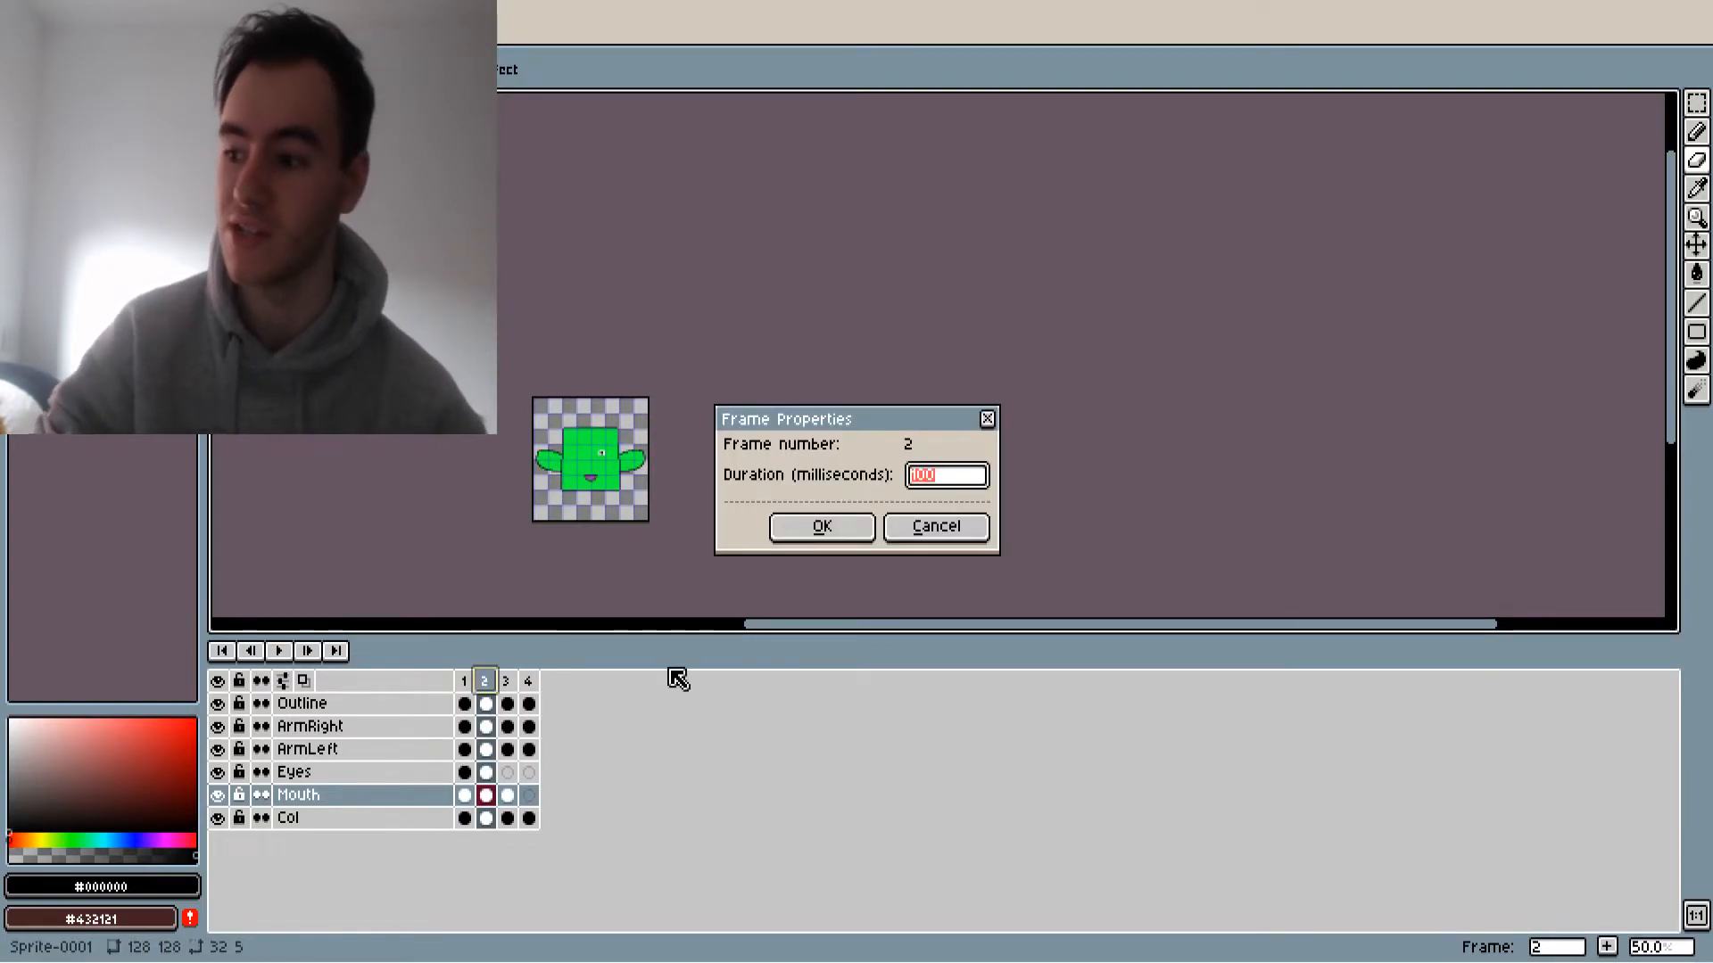
left_click(870, 533)
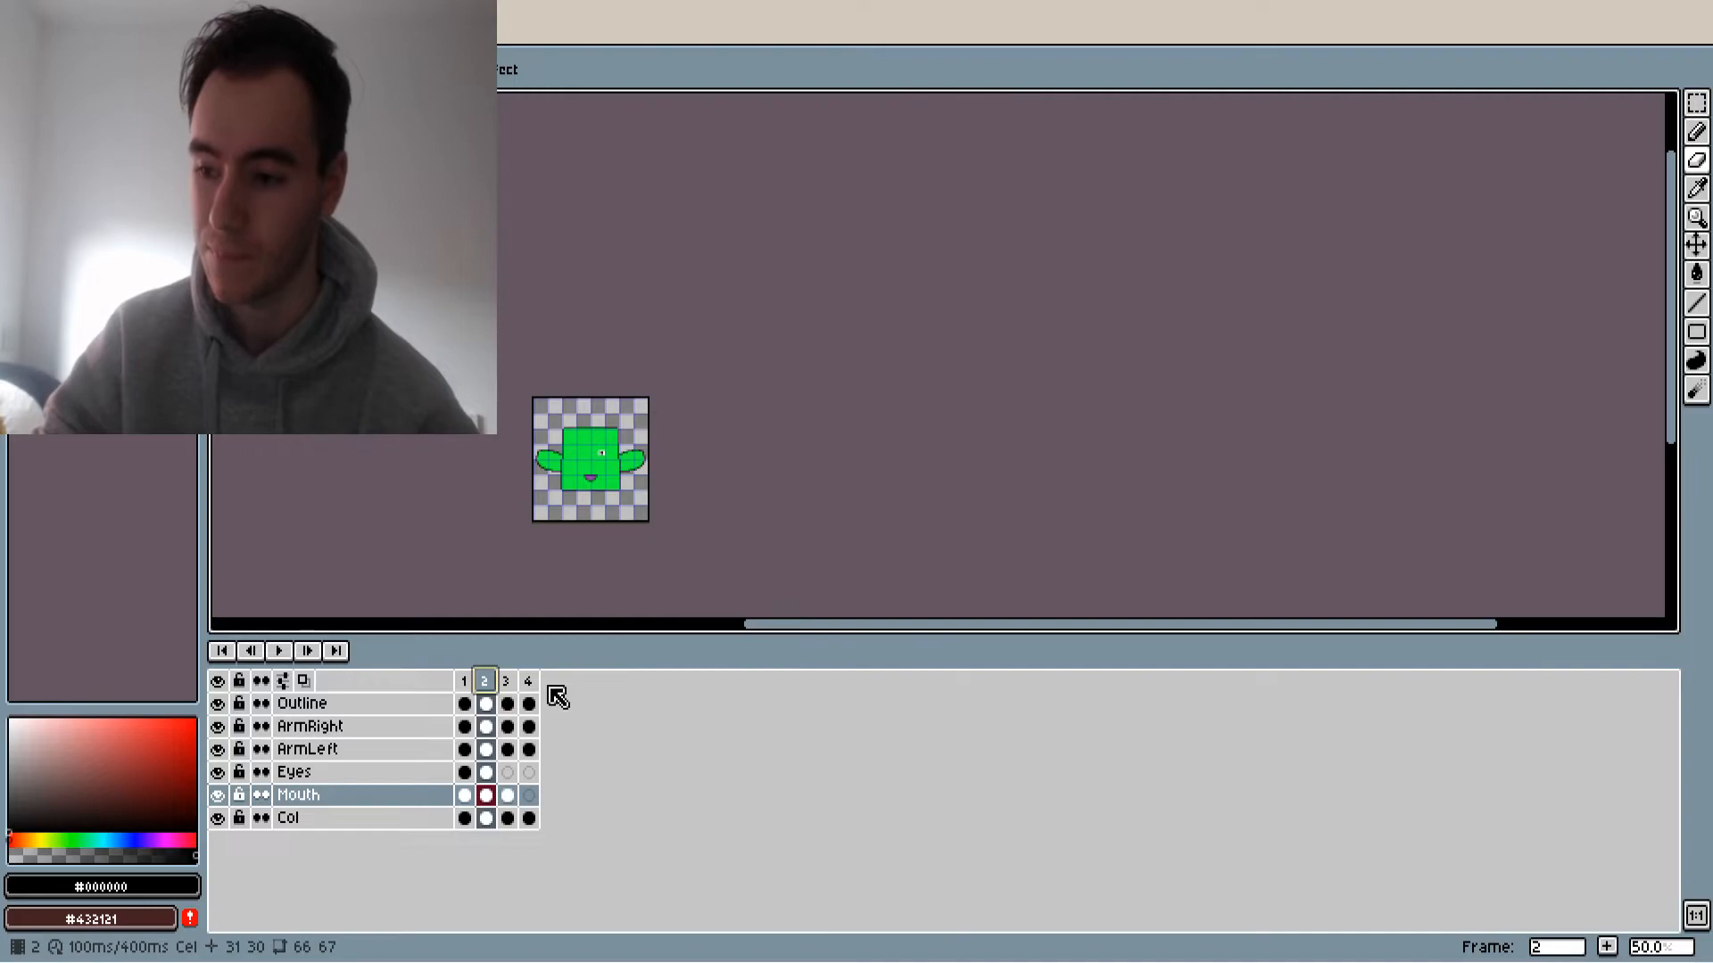
left_click(516, 681)
left_click(485, 682)
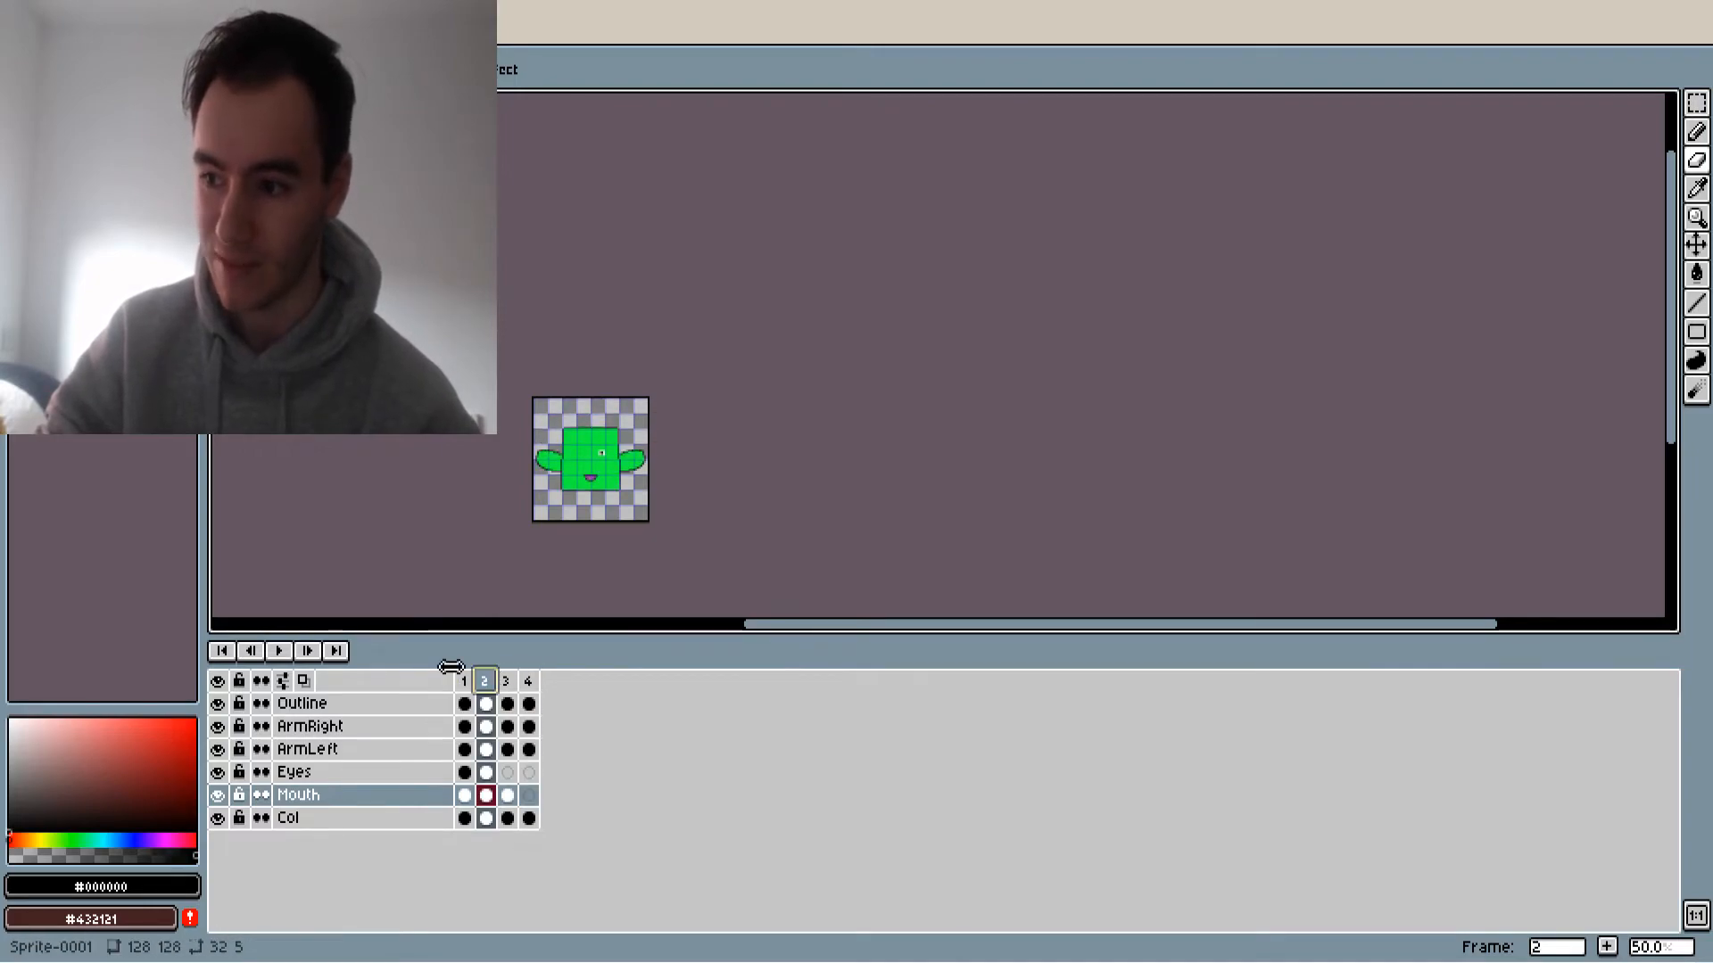
left_click(466, 681)
left_click(508, 682)
left_click(491, 680)
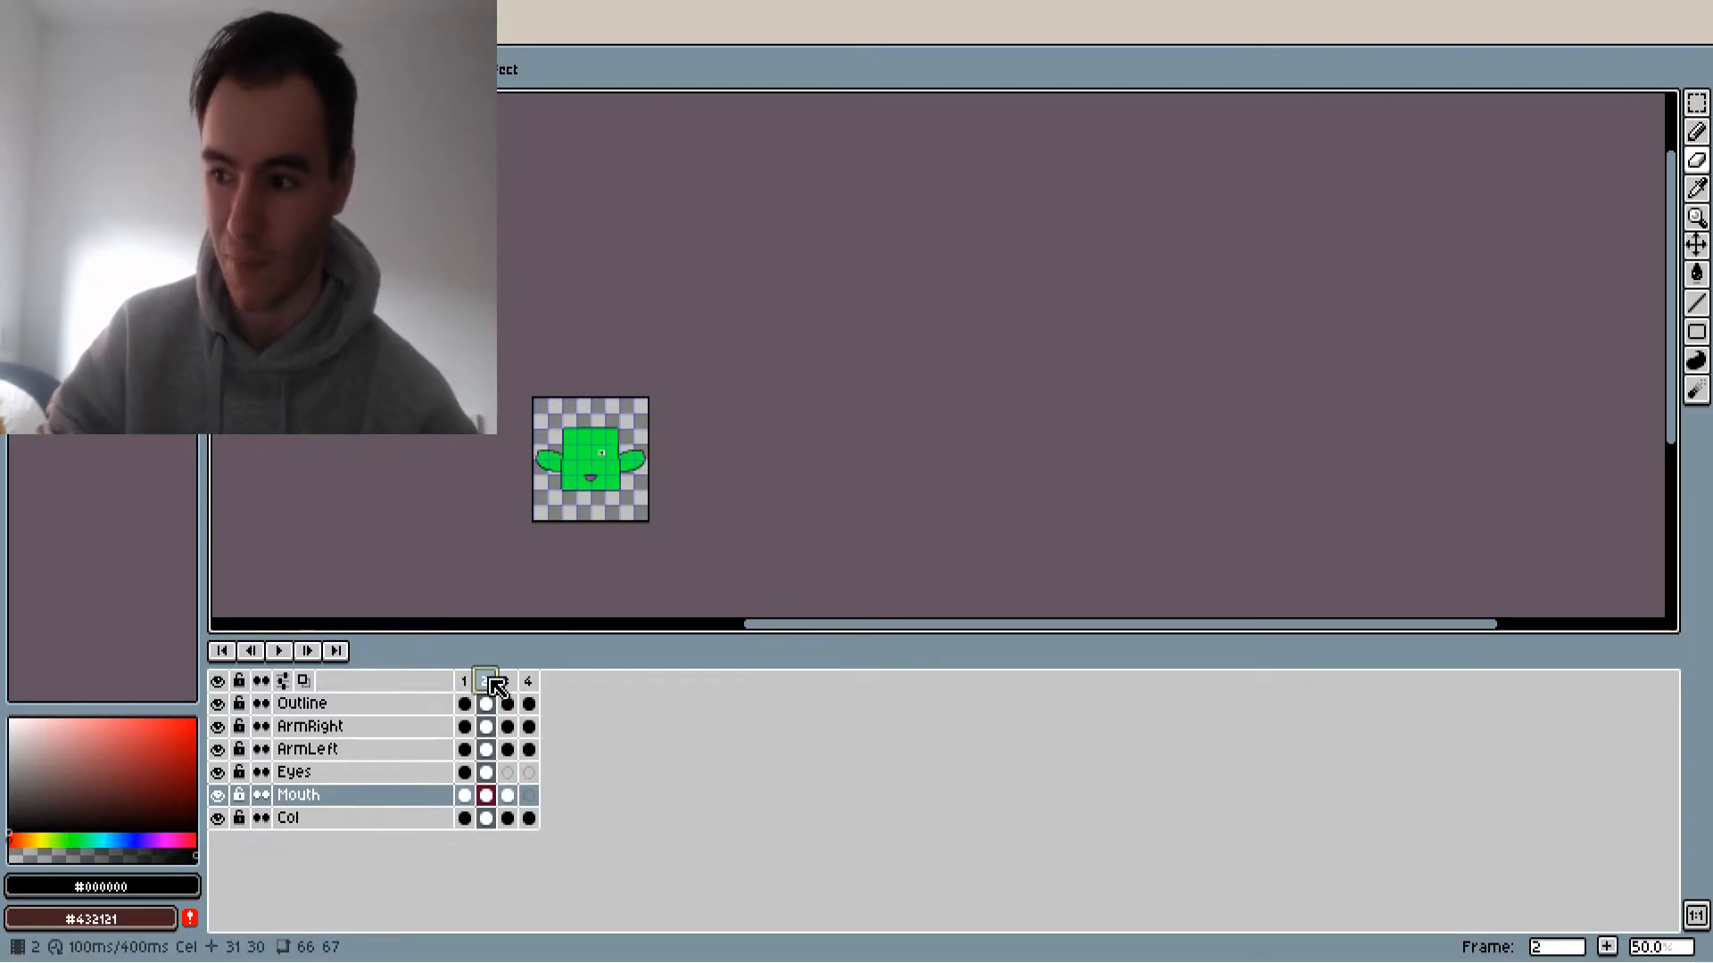
left_click(465, 681)
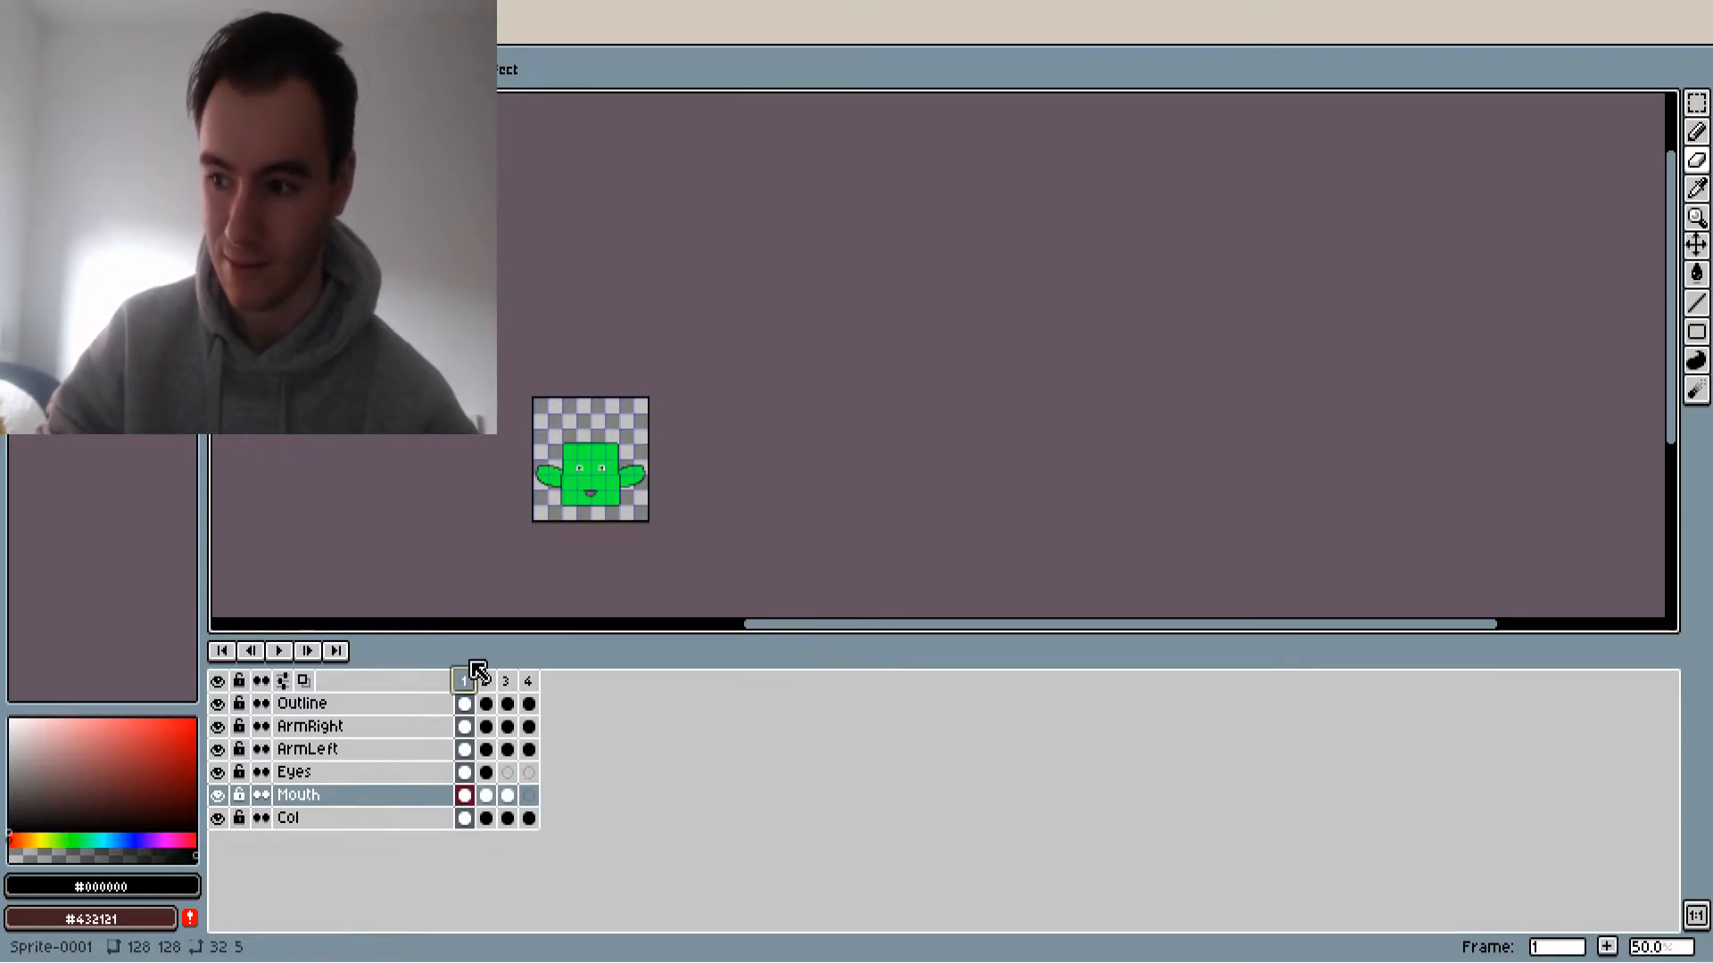
Select all four frames and export them with the visible layers only, using PlayerJump1.png as the output file
left_click(527, 683, "ctrl")
left_click(487, 683, "ctrl")
left_click(506, 682, "ctrl")
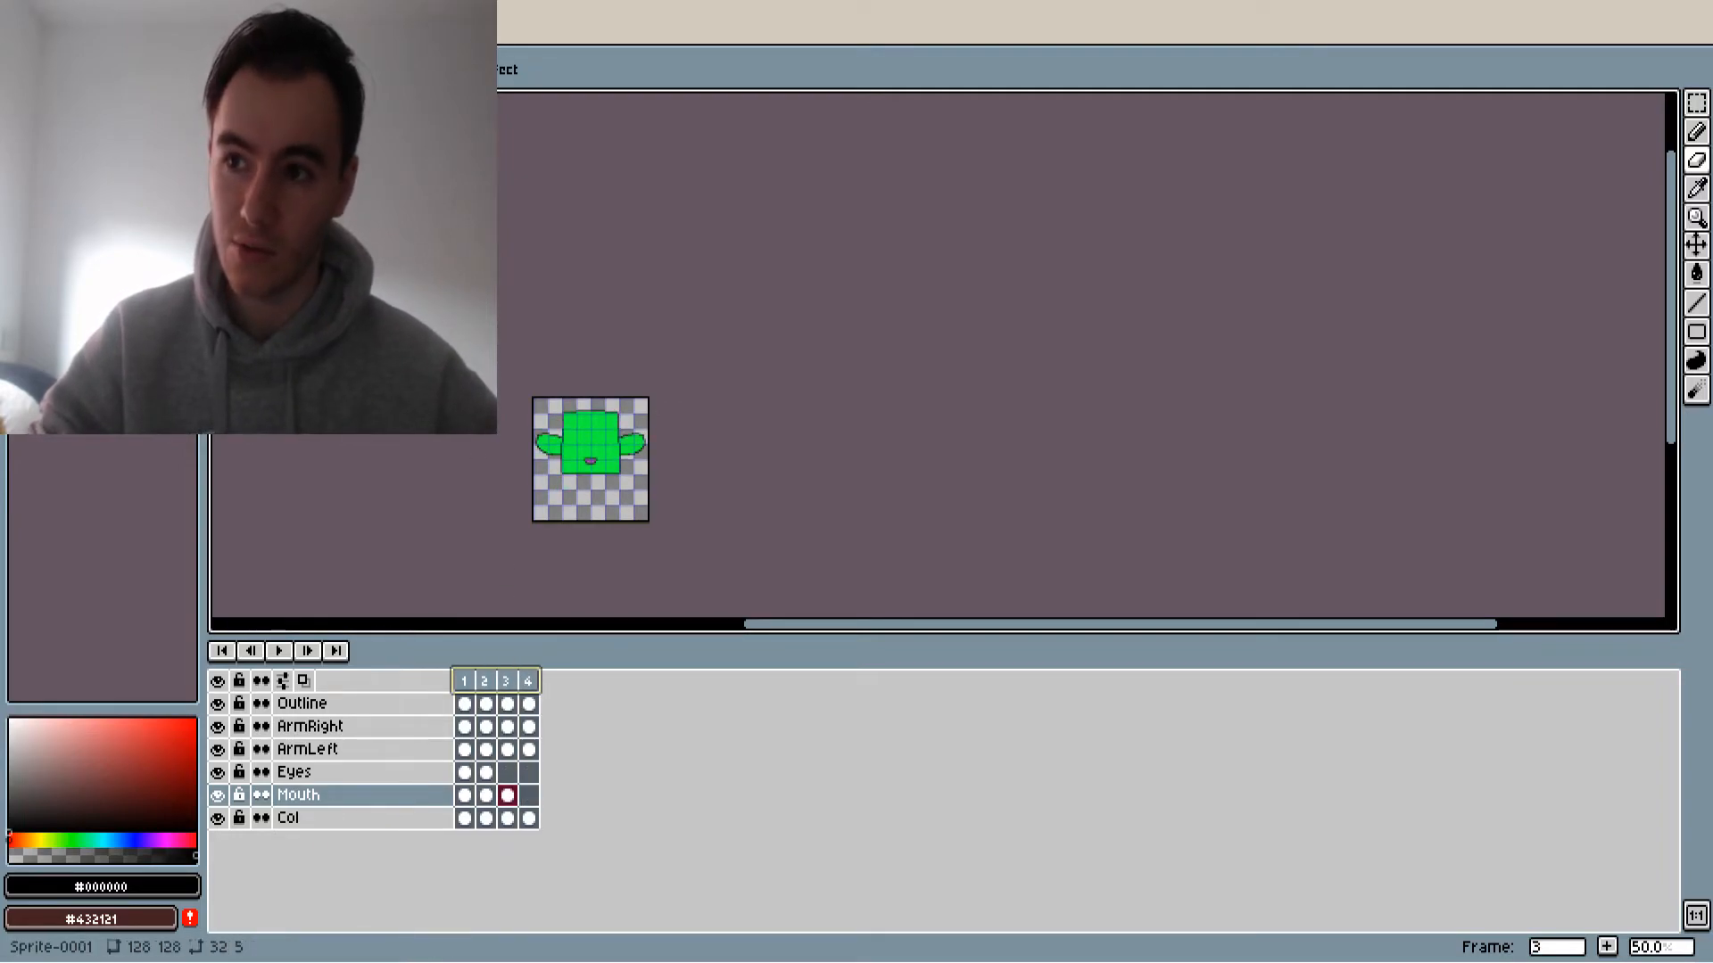
left_click(89, 211)
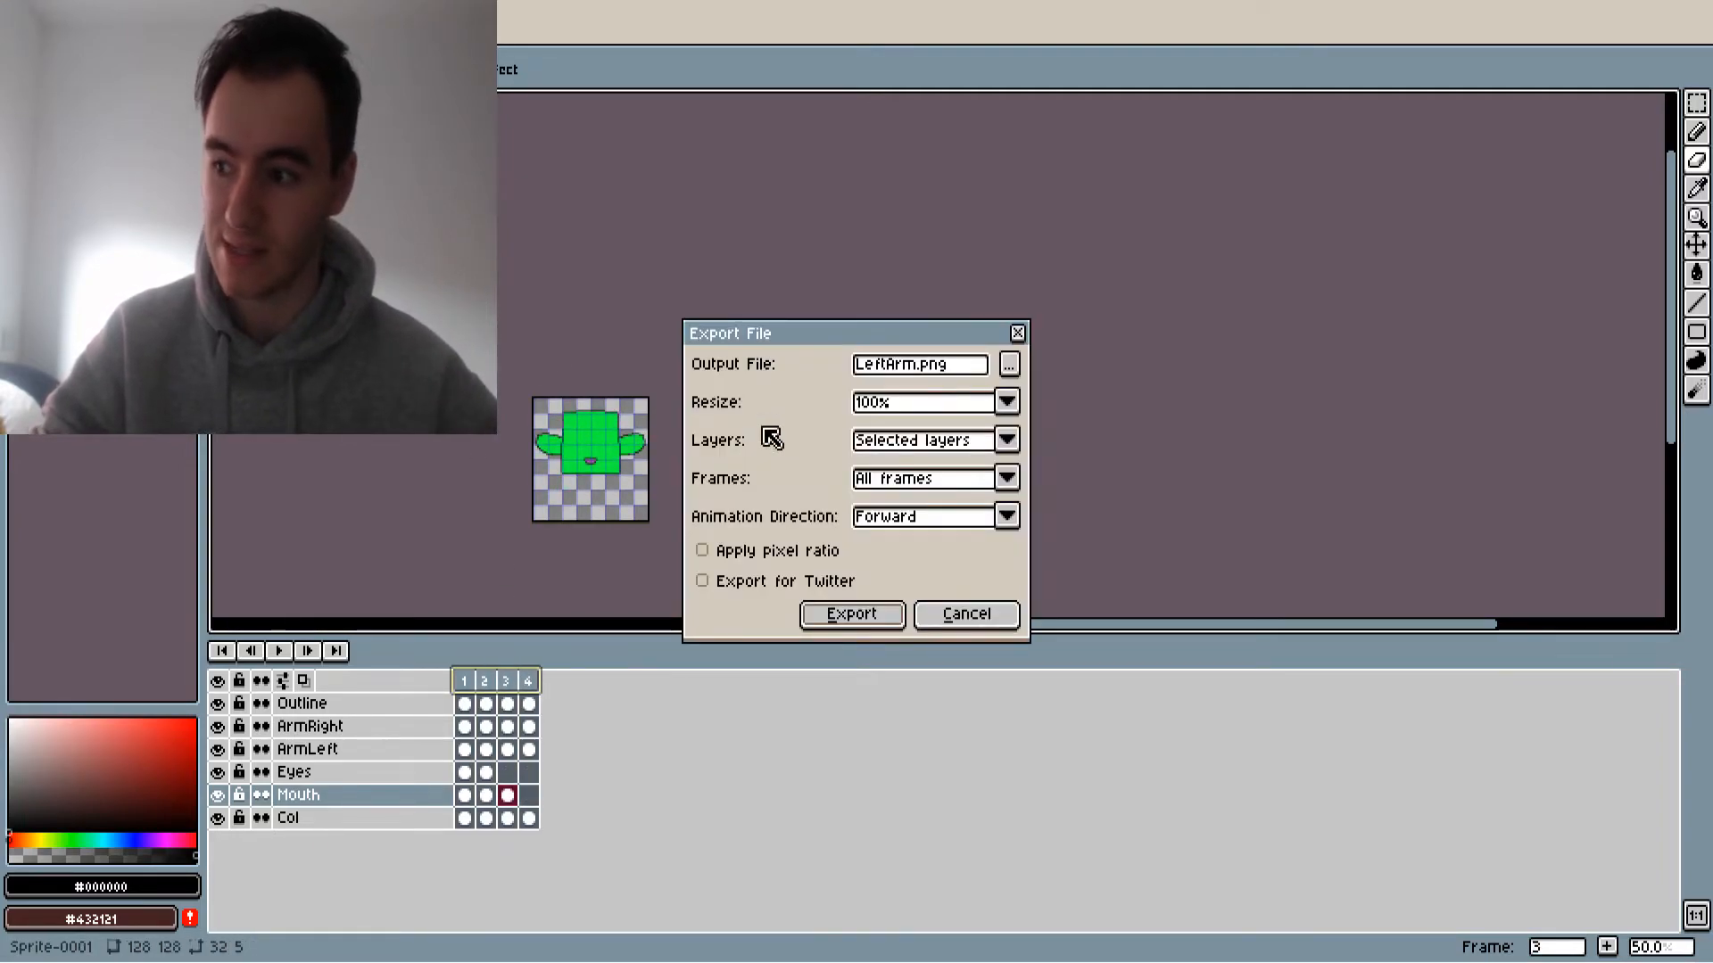
left_click(967, 441)
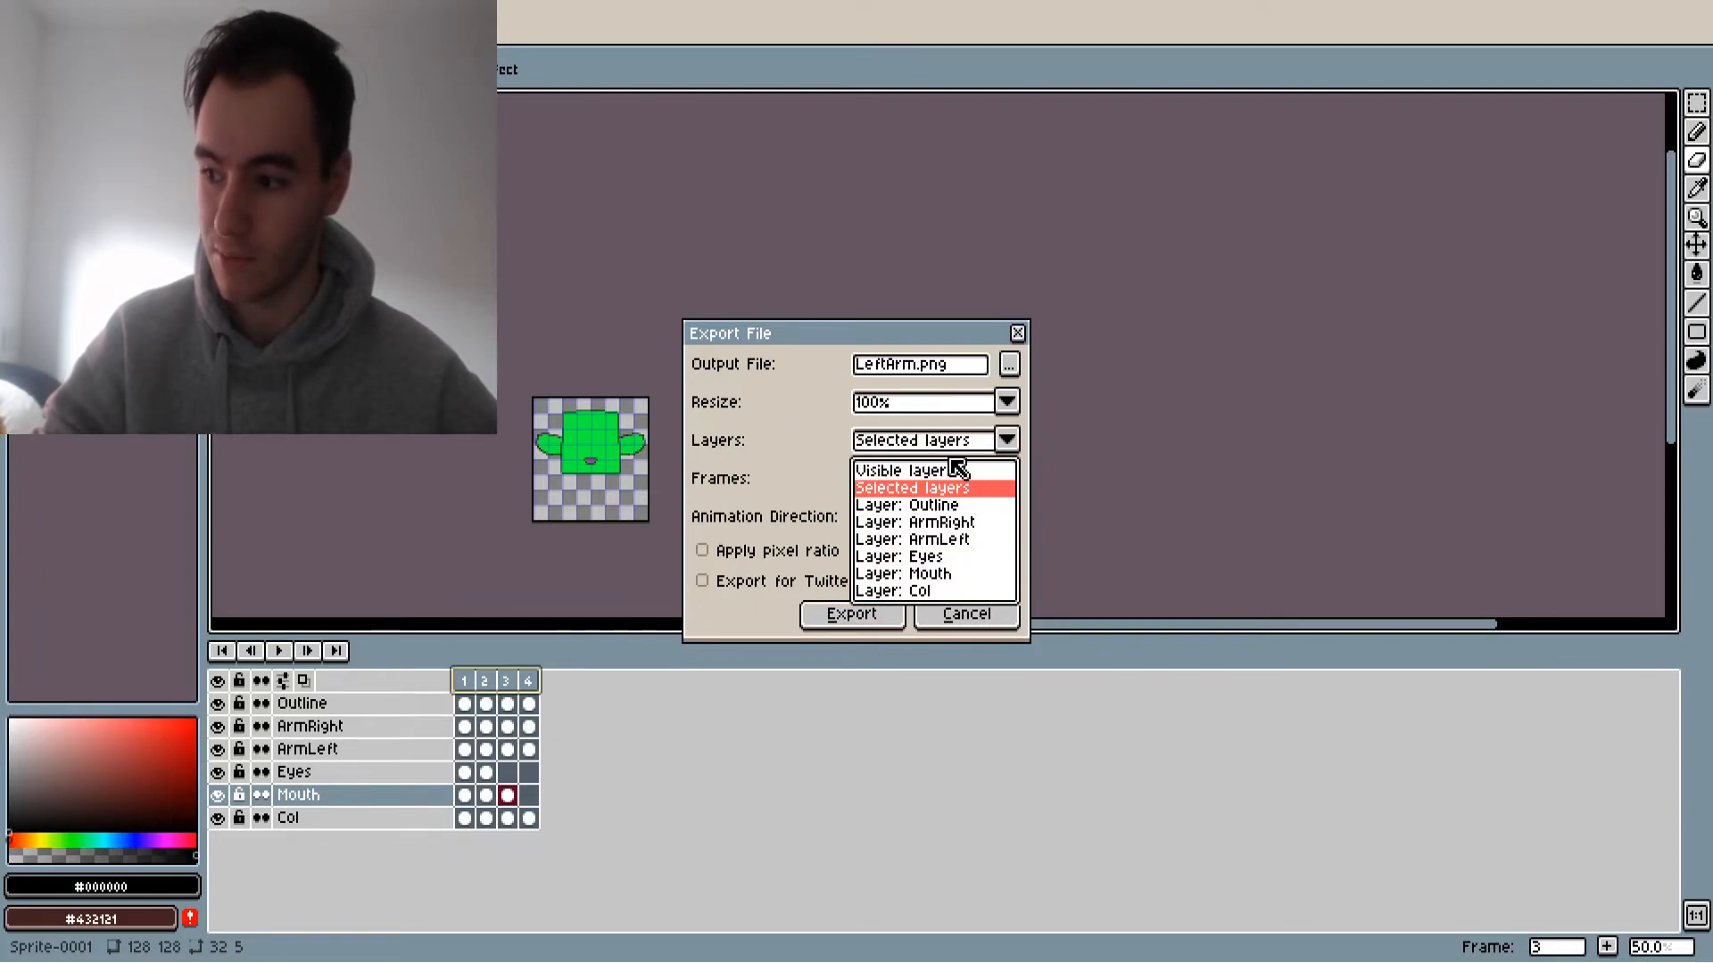
left_click(960, 440)
left_click(965, 441)
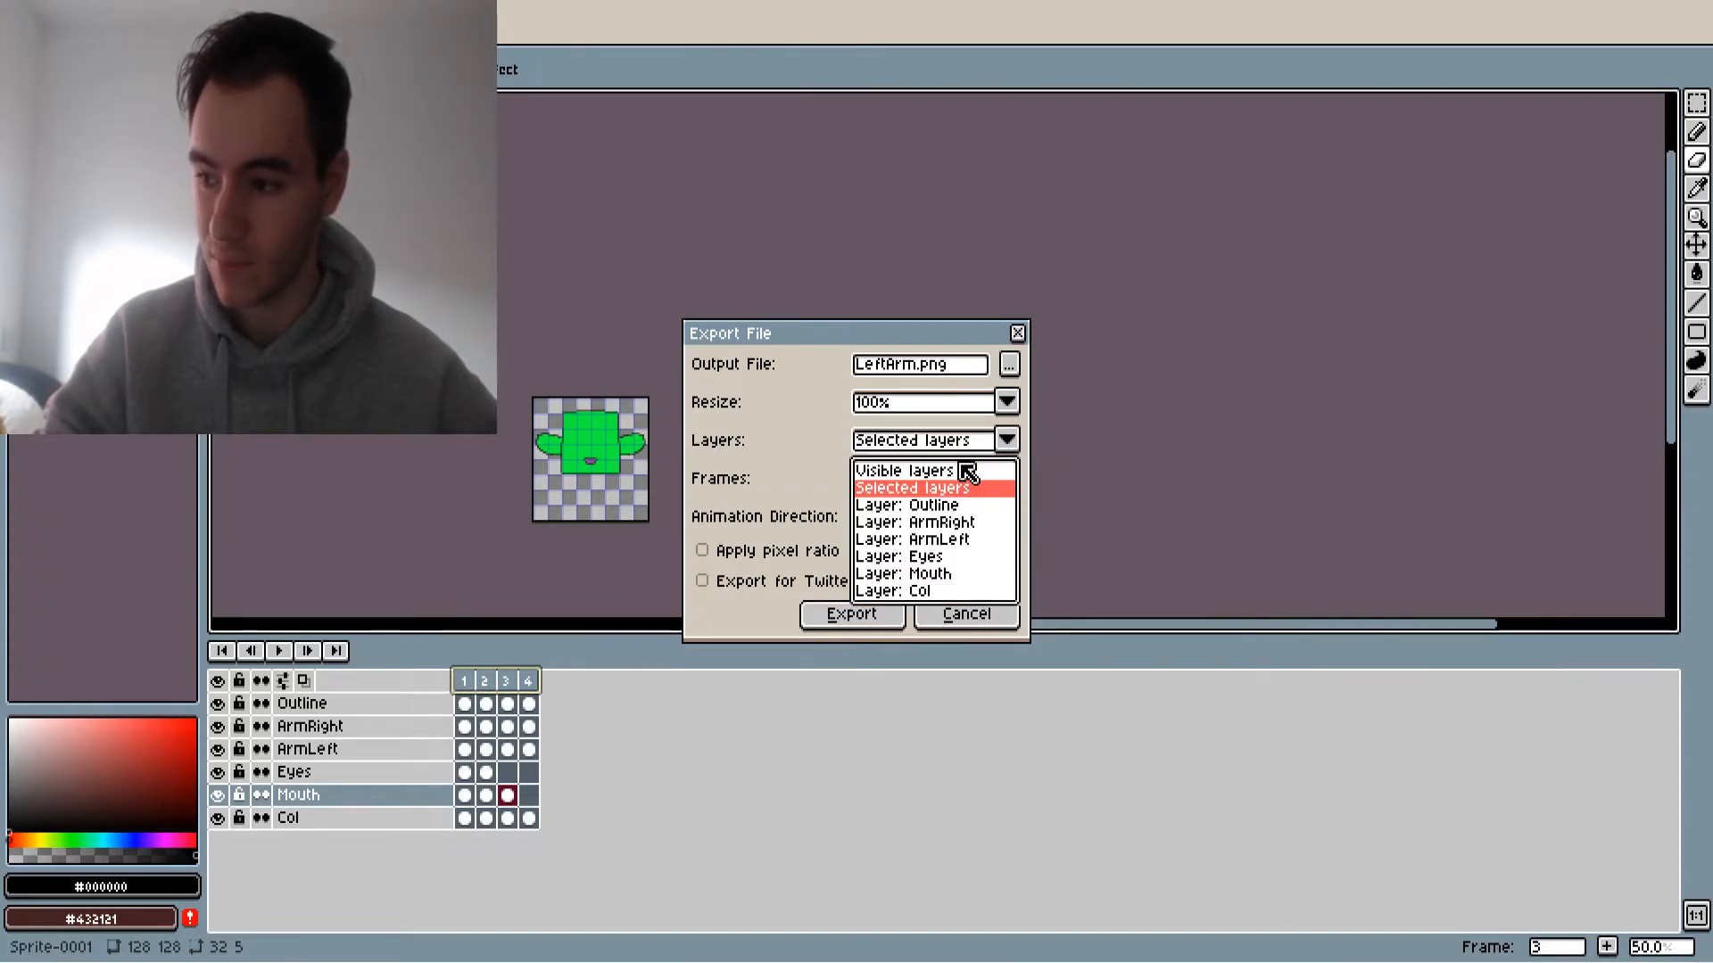
left_click(961, 473)
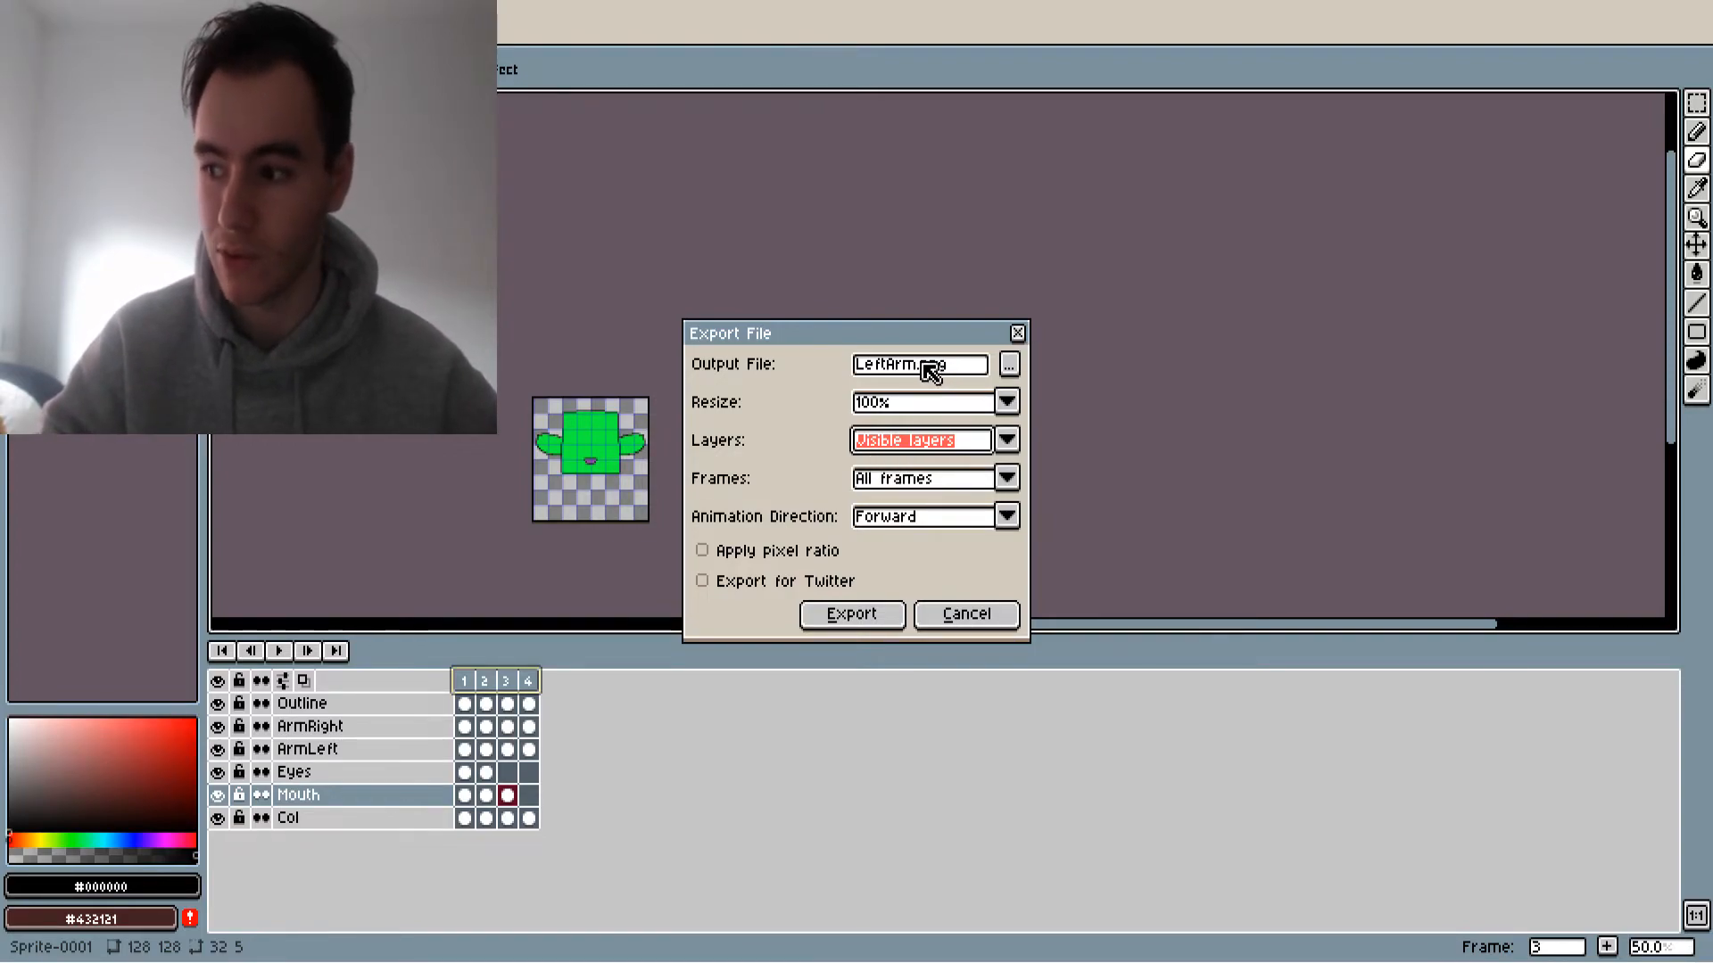
left_click_drag(921, 366, 723, 369)
type("PlayerJump1")
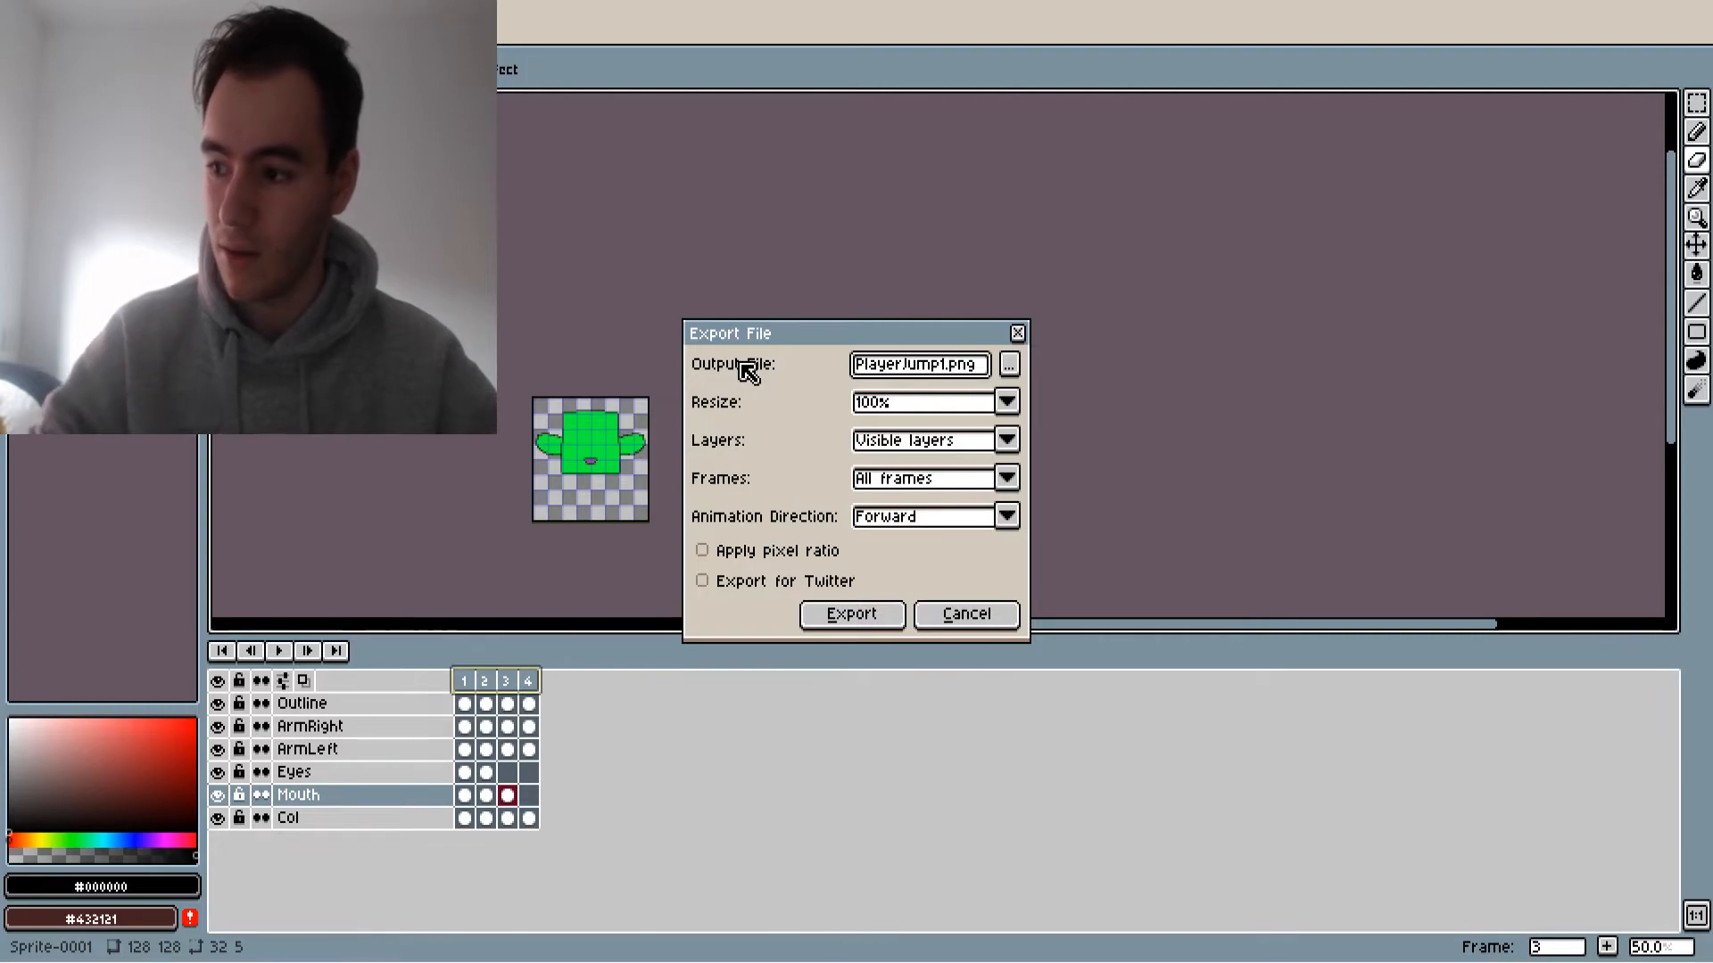
left_click(868, 611)
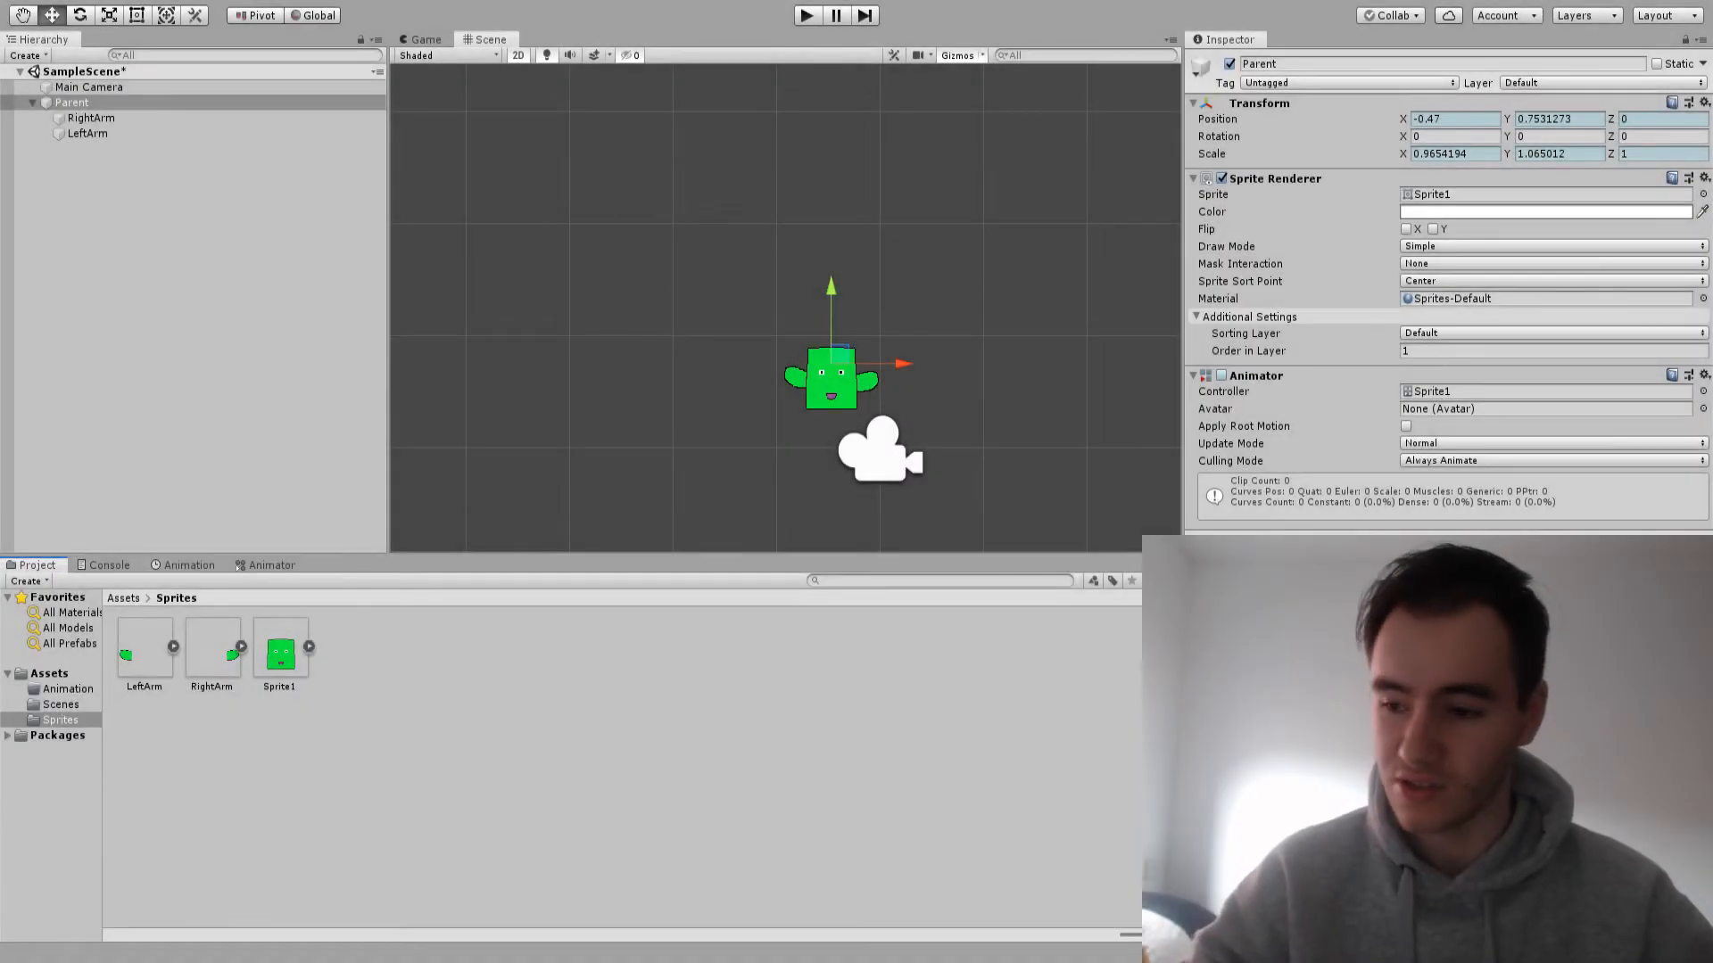
Switch to Unity, create a folder named SpriteSheetAnim inside the Sprites folder and open it
left_click(60, 720)
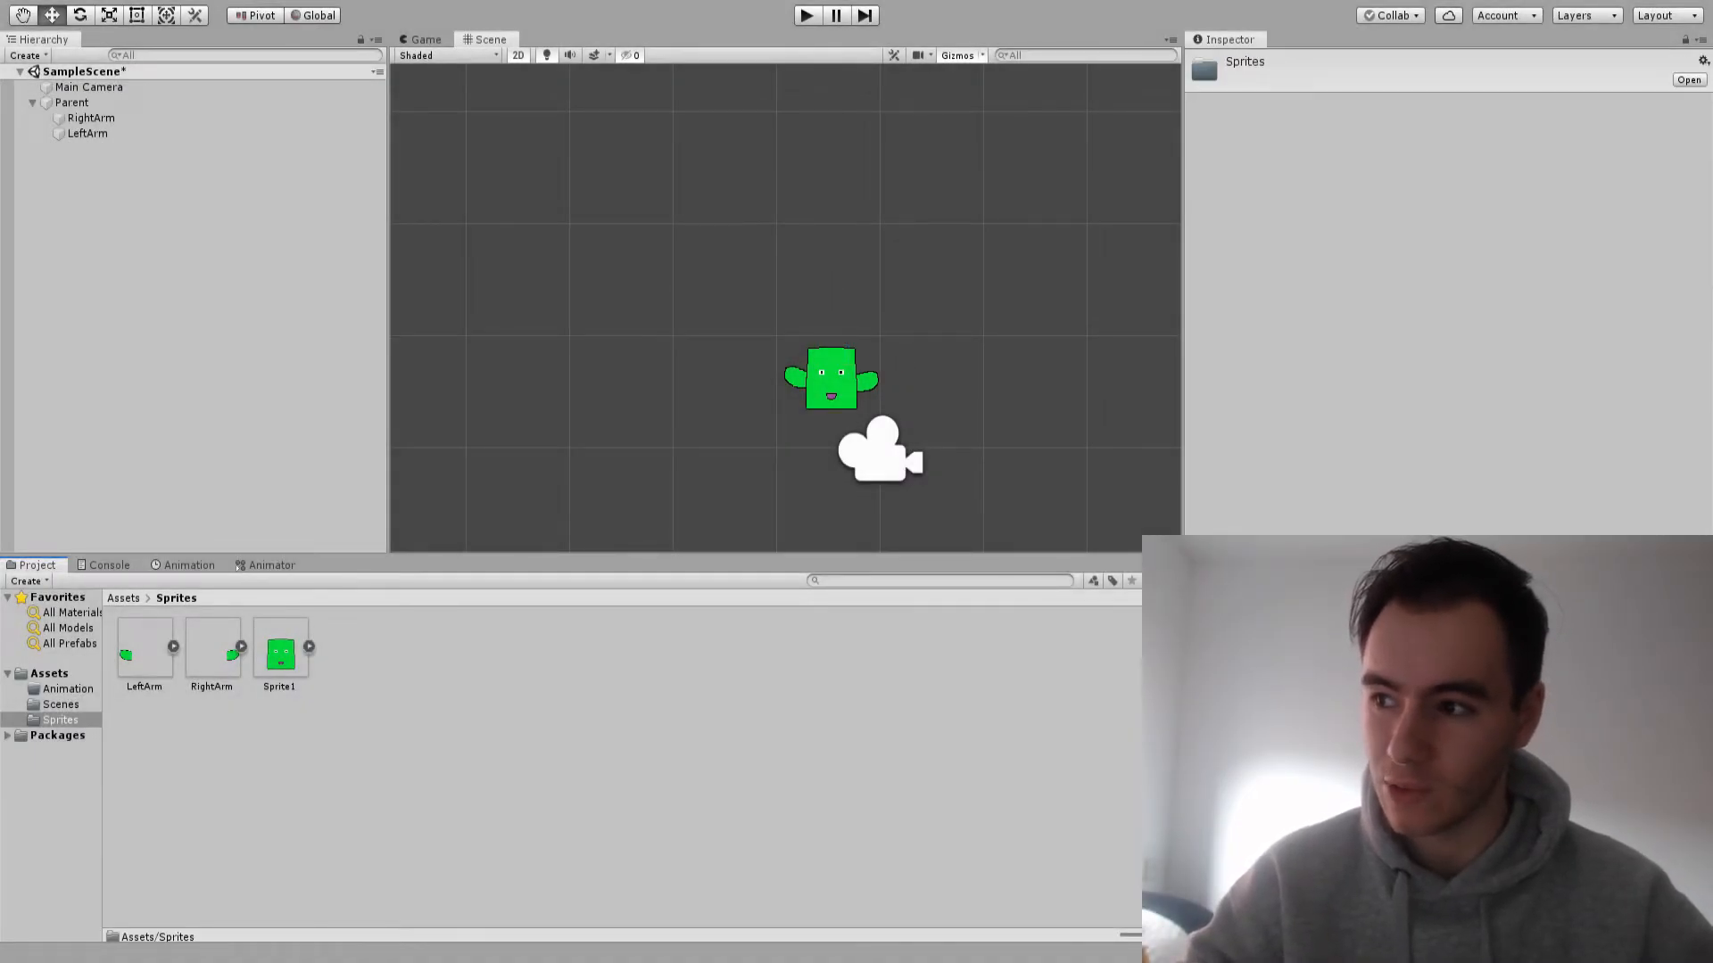
type("Sprit")
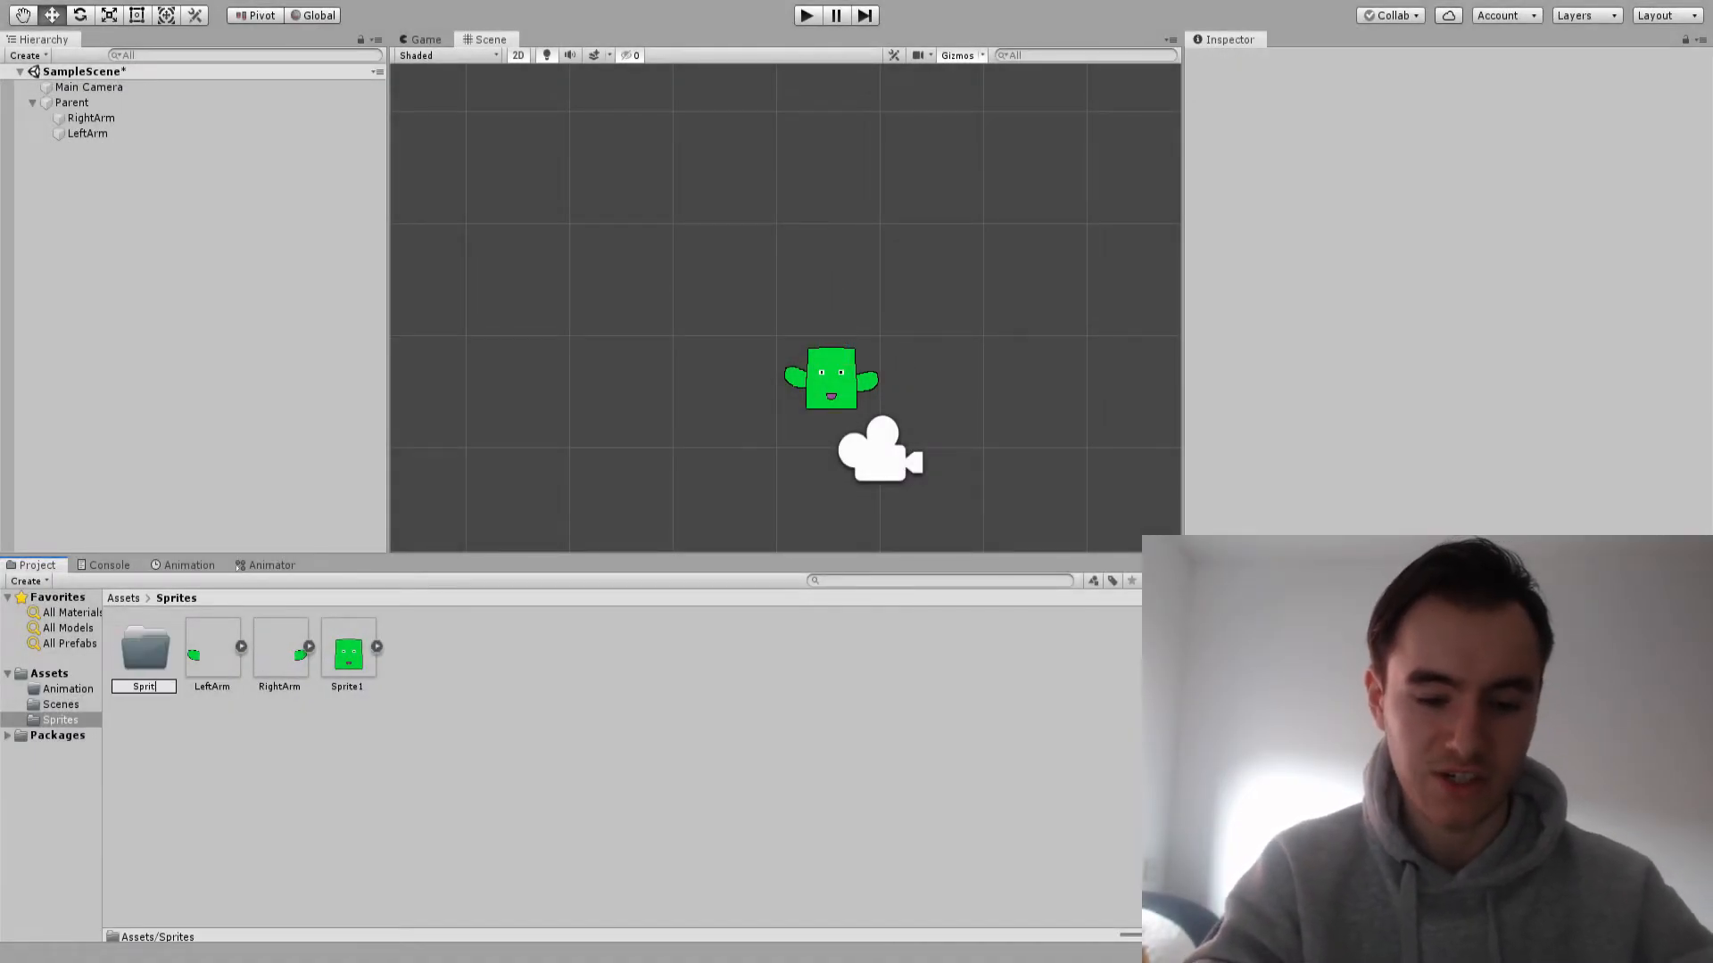
type("eSheetAnim")
key("Return")
key("Return")
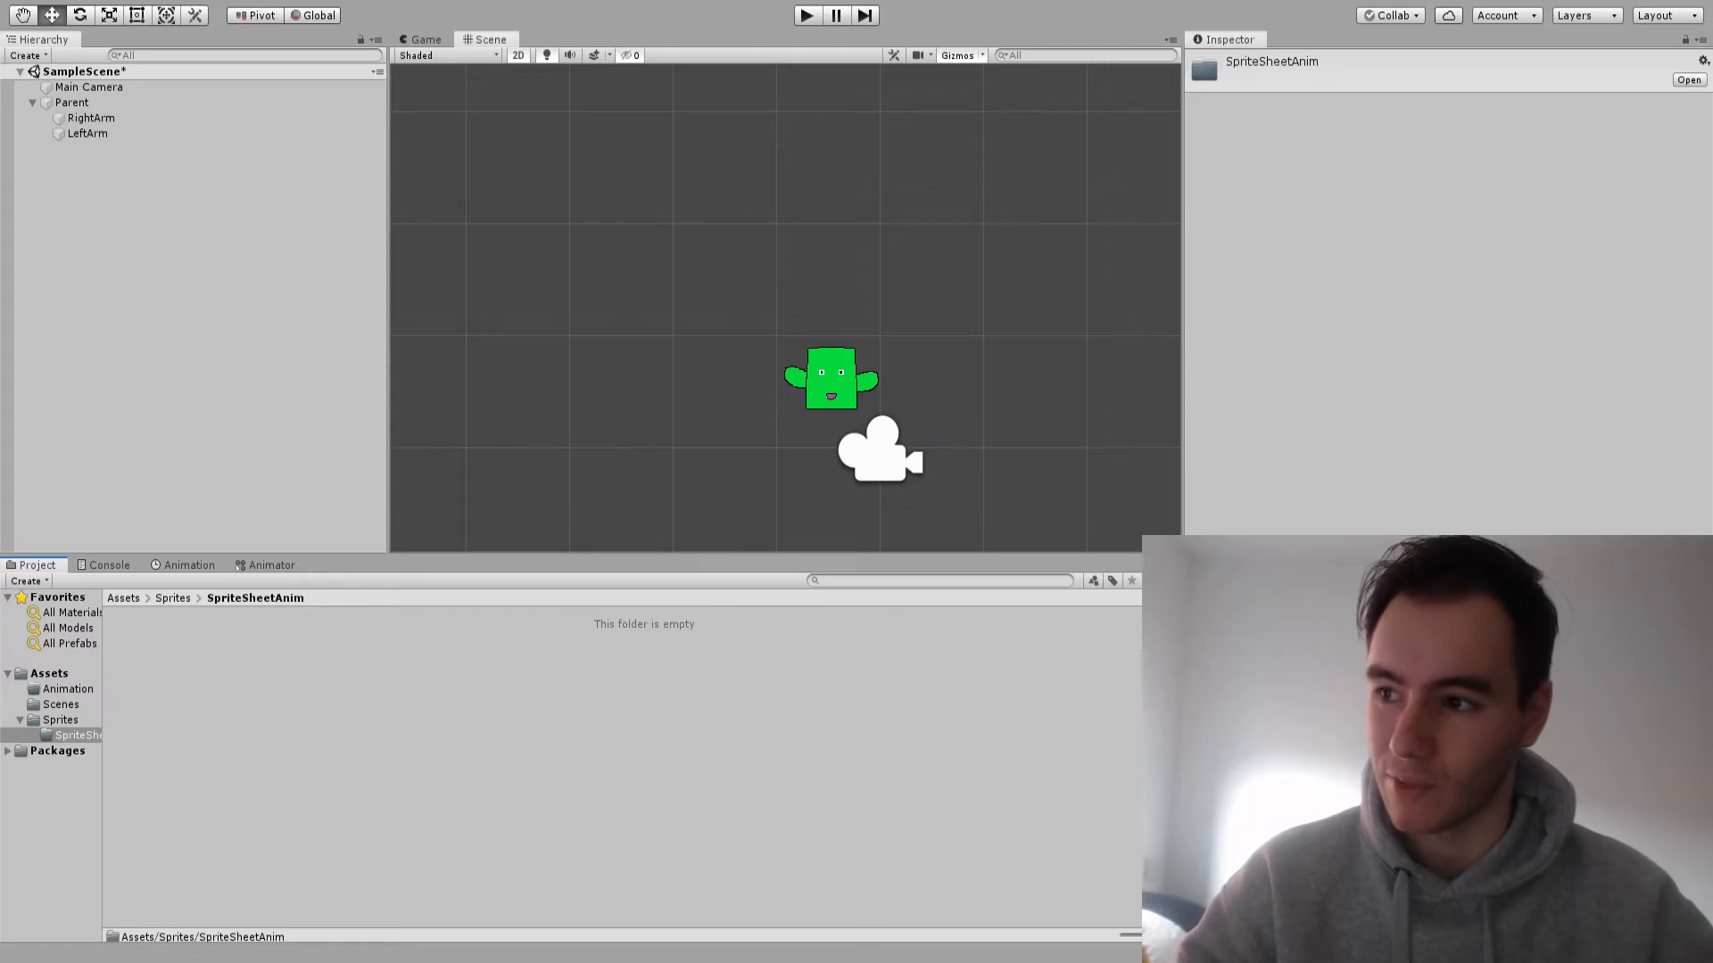
Set the four PlayerJump sprites to 128 pixels per unit, Point (no filter) filtering and no compression, and apply the import settings
key("ctrl+a")
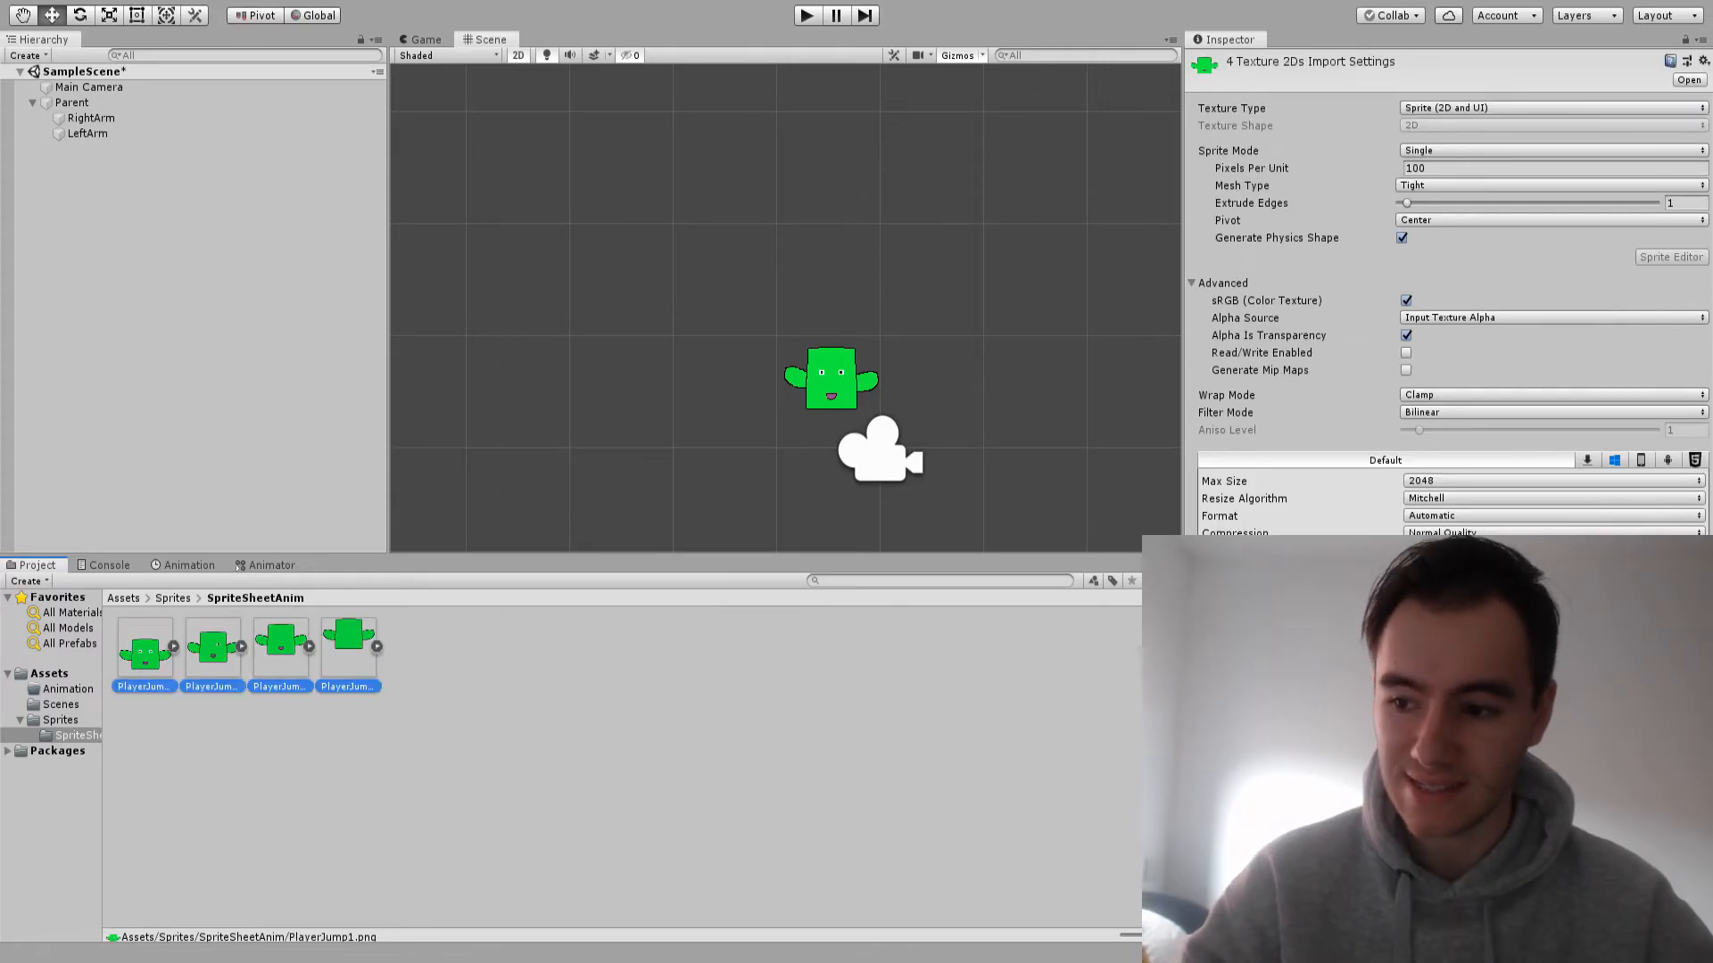
left_click(1554, 168)
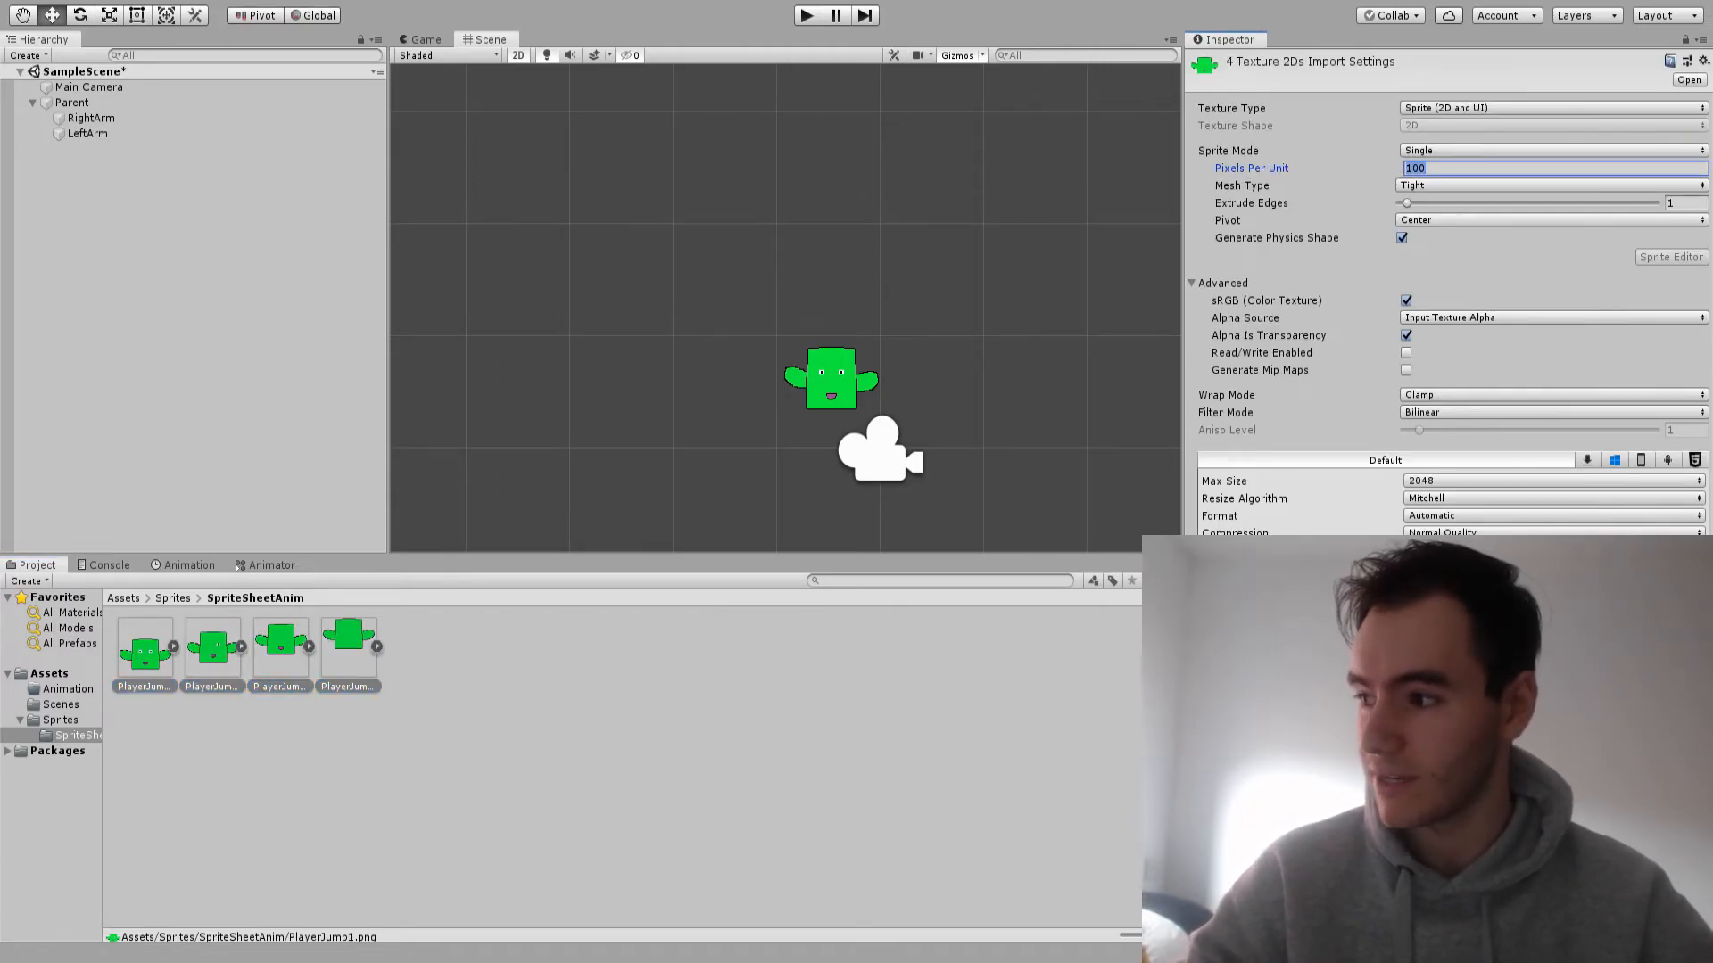
type("128")
left_click(1554, 413)
left_click(1555, 429)
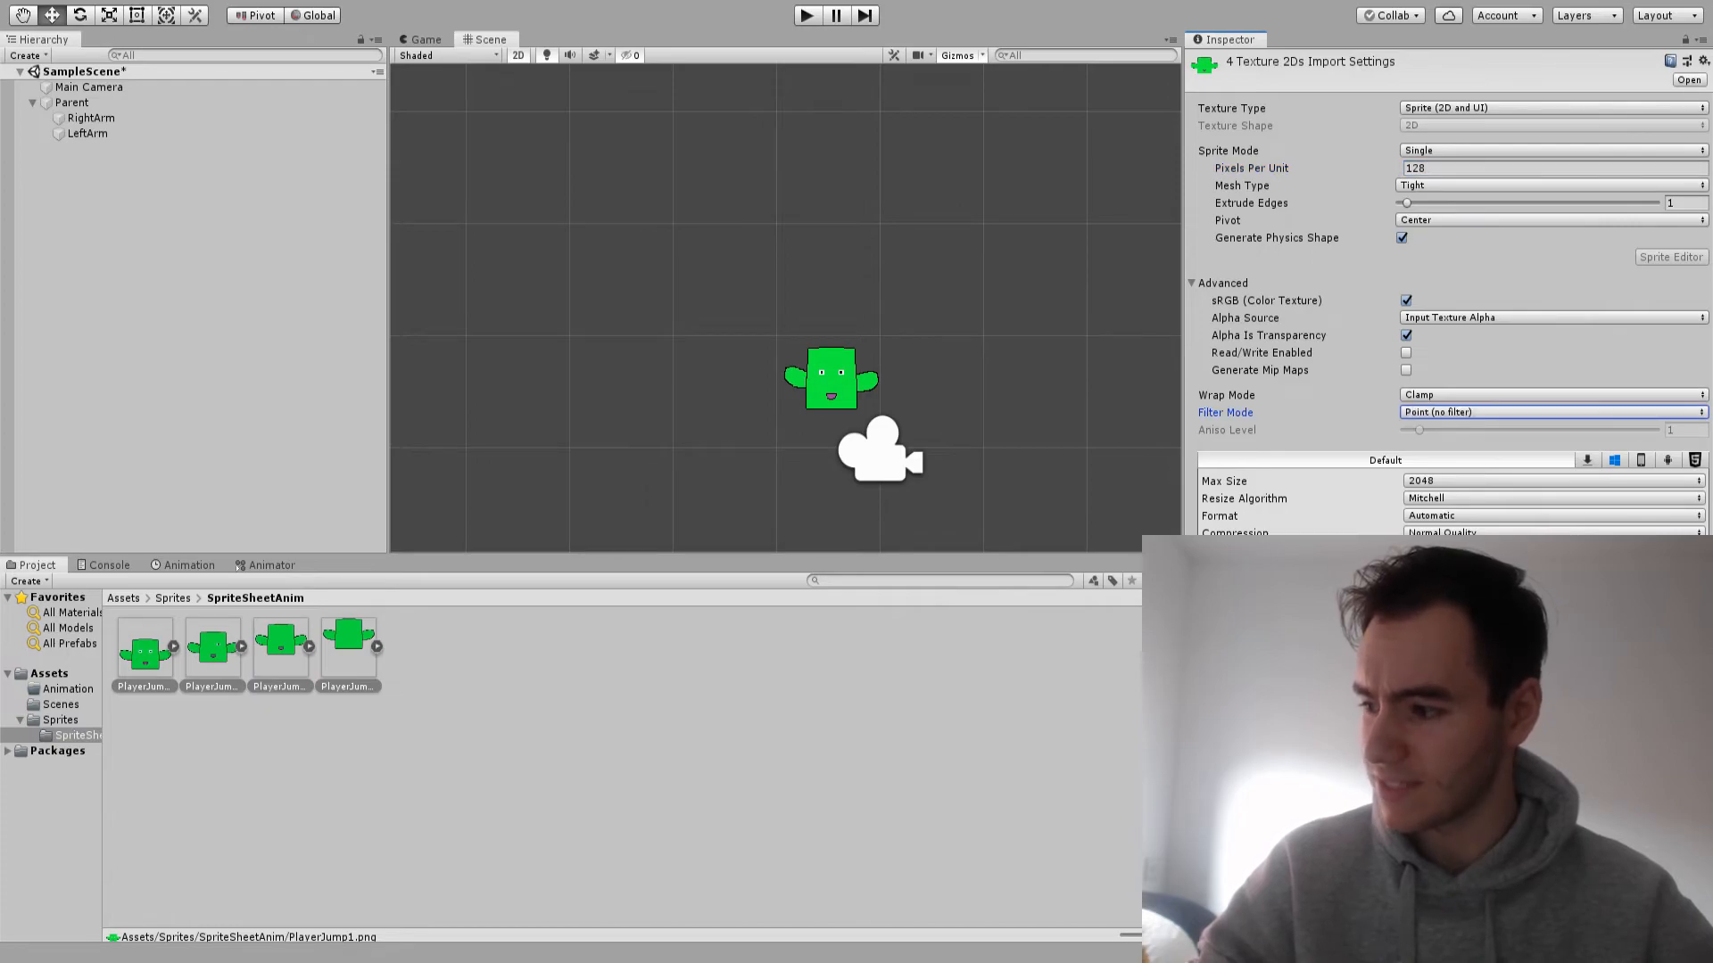
left_click(1554, 534)
left_click(1554, 550)
left_click(1689, 562)
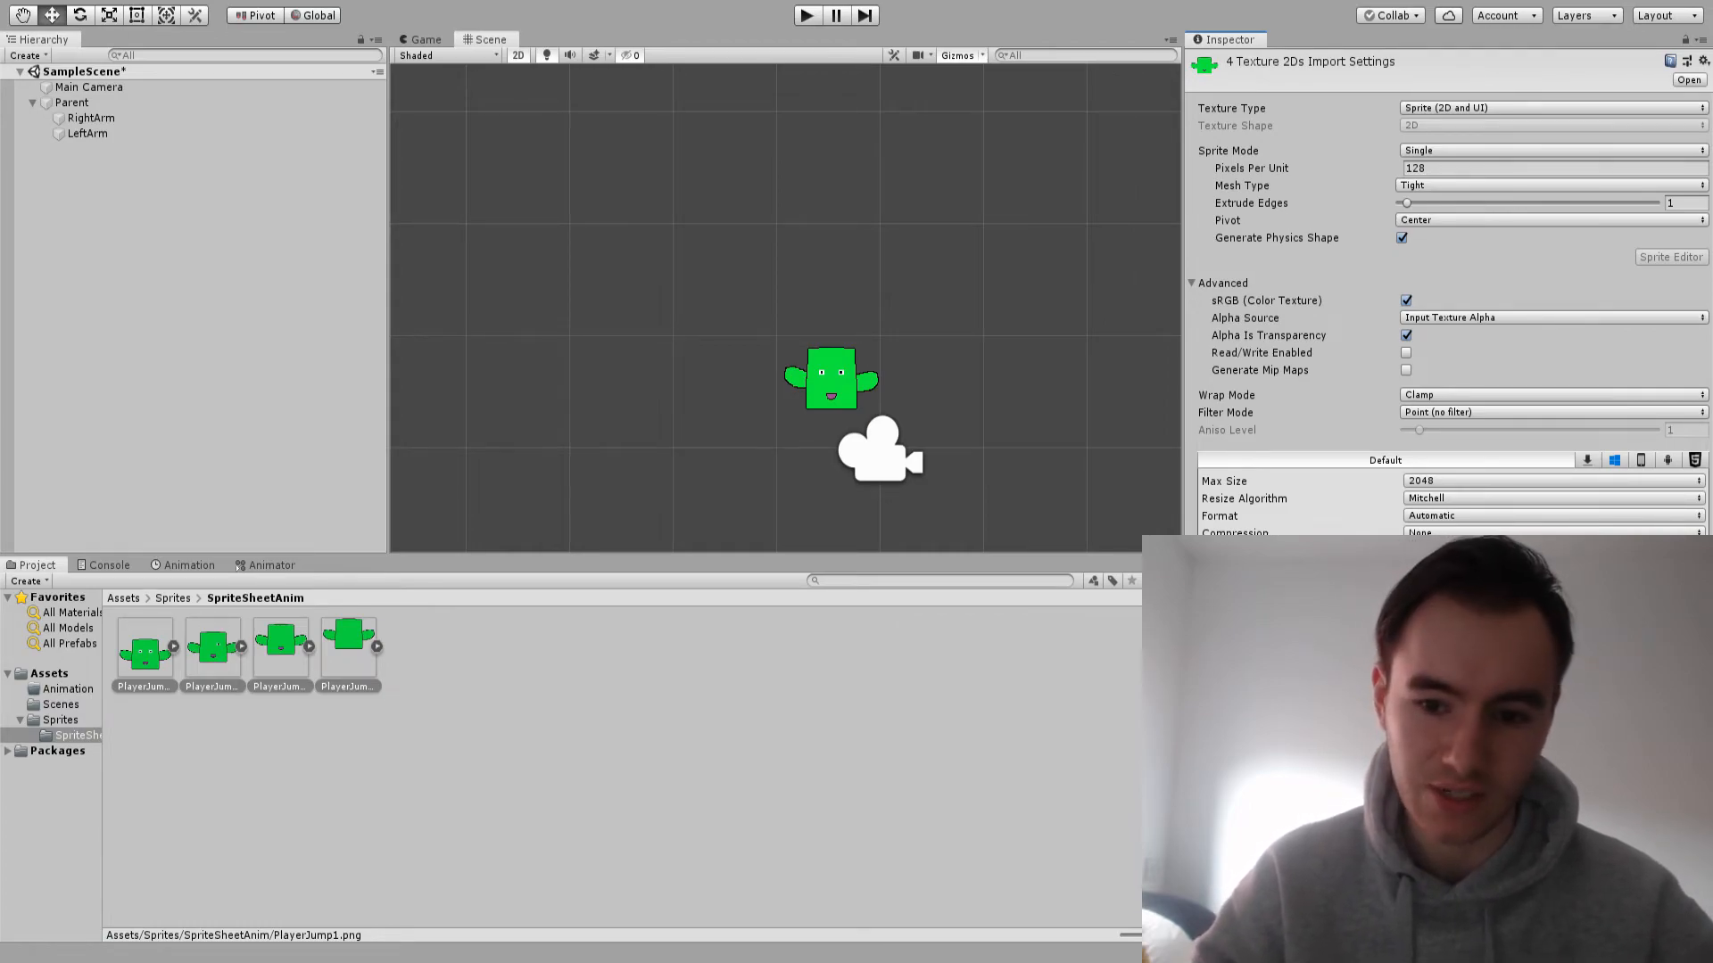
Add all four PlayerJump sprites to the scene hierarchy as one animated object, saving the generated clip as Player
left_click(280, 647)
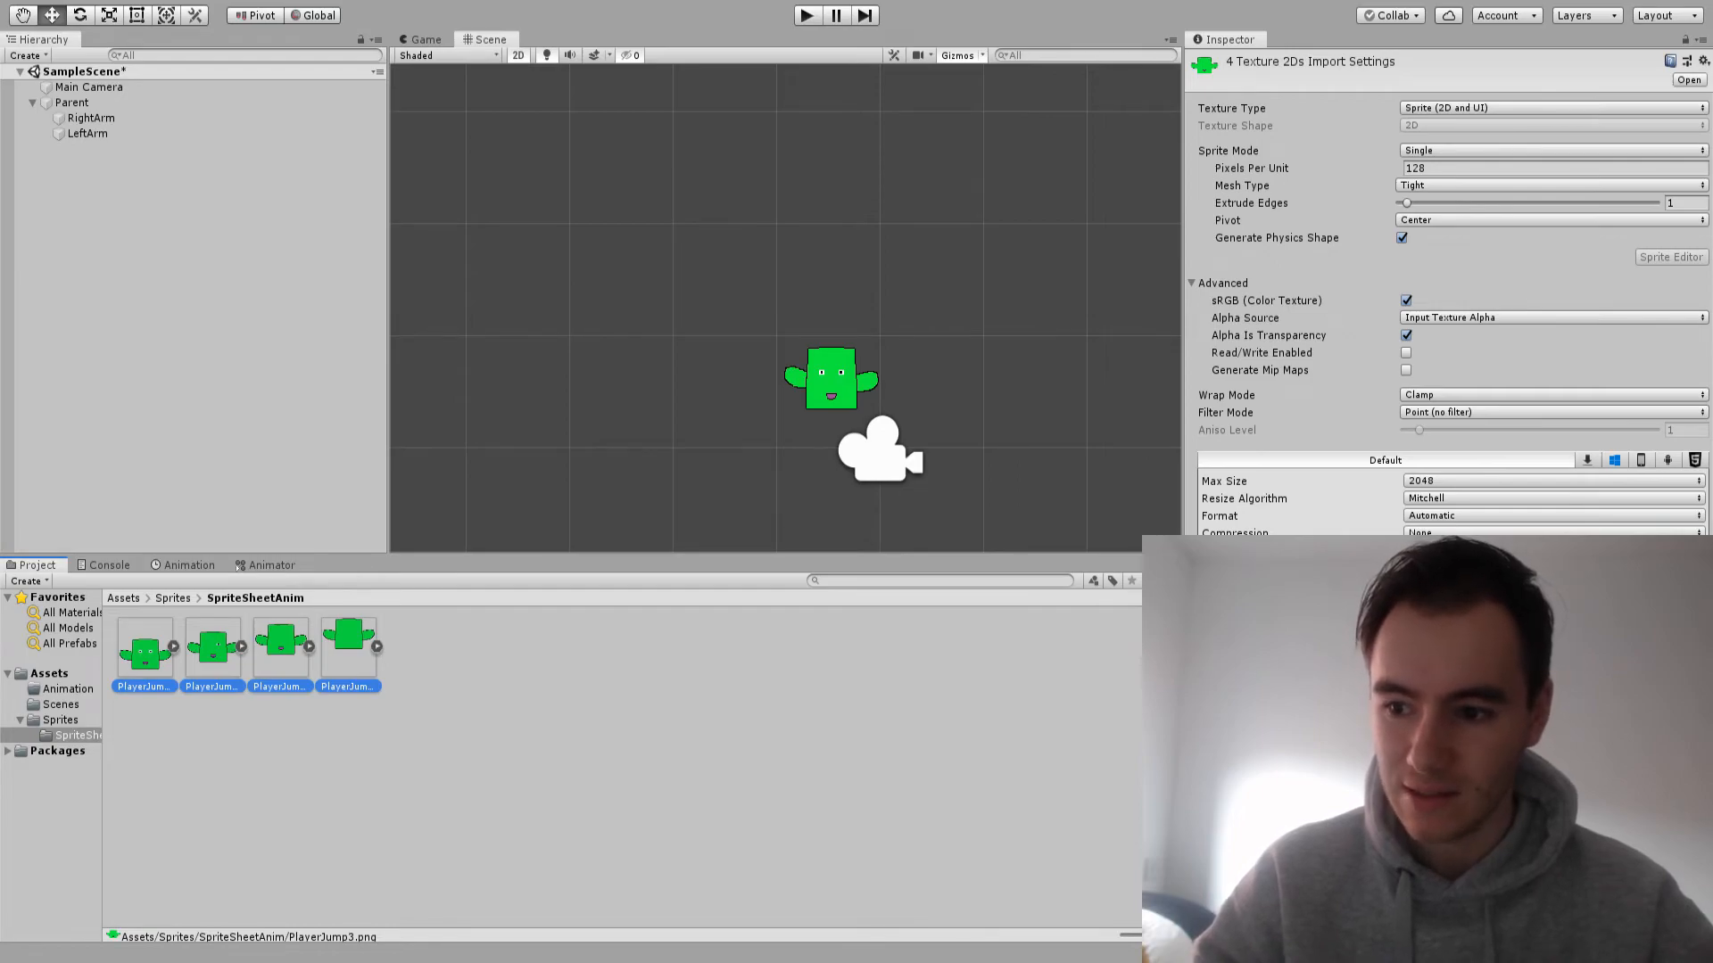
left_click(145, 648)
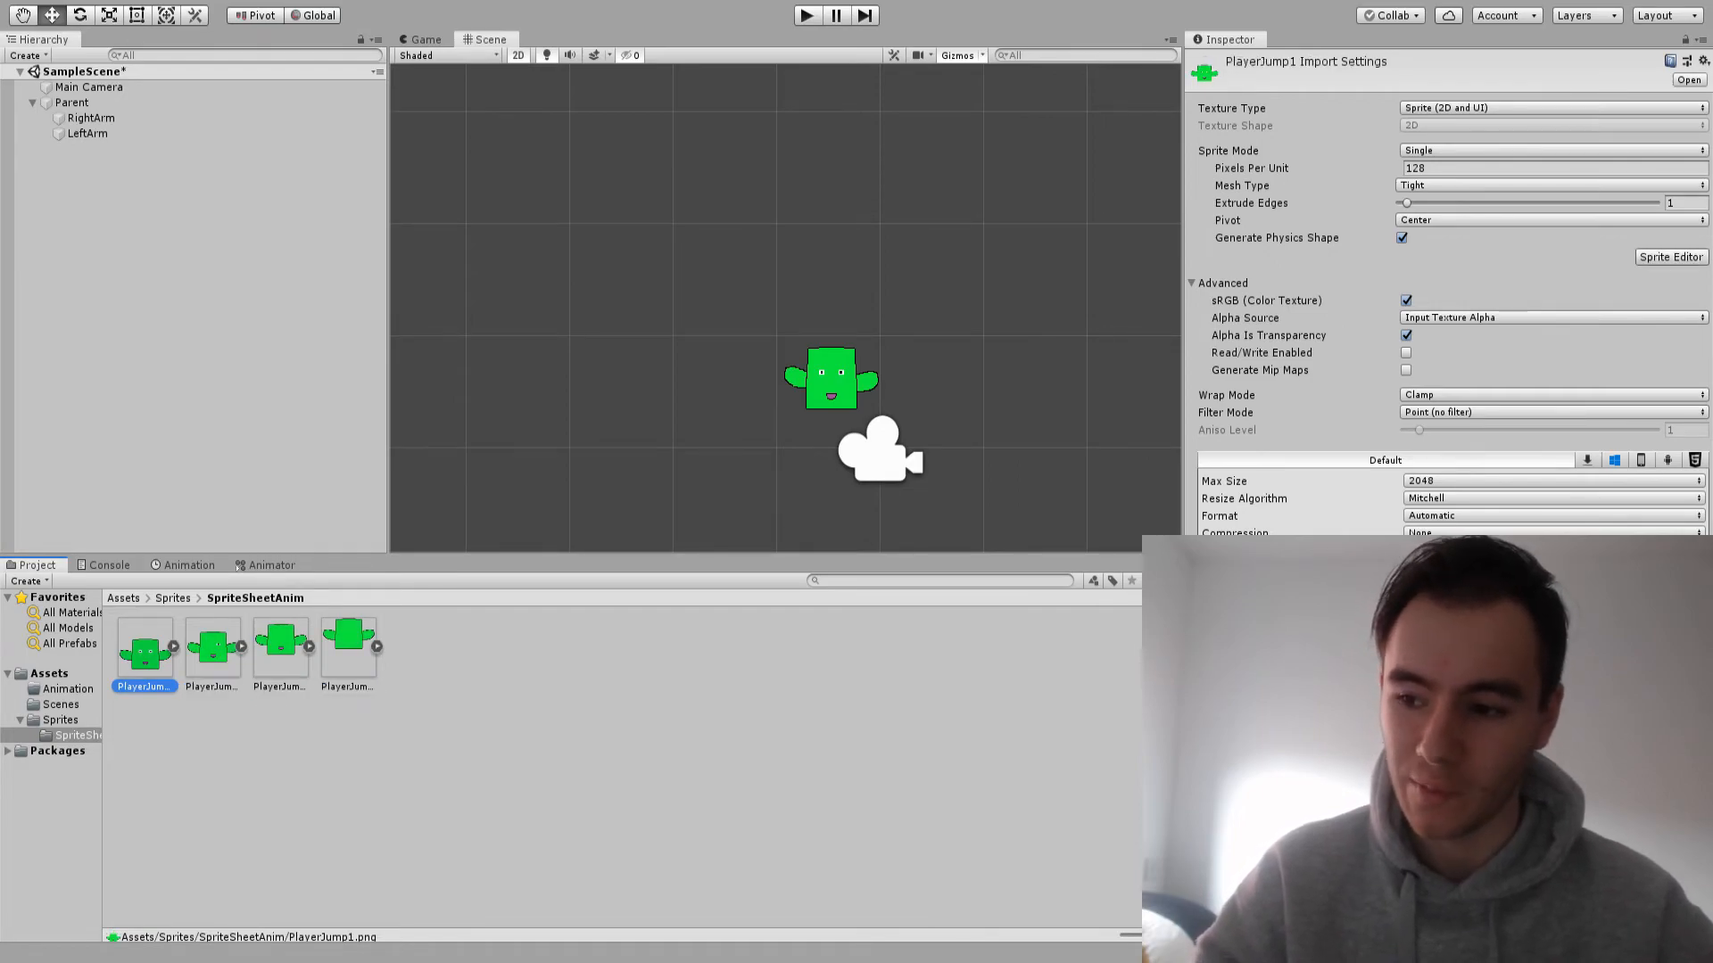
left_click(348, 648, "shift")
left_click_drag(348, 649, 197, 267)
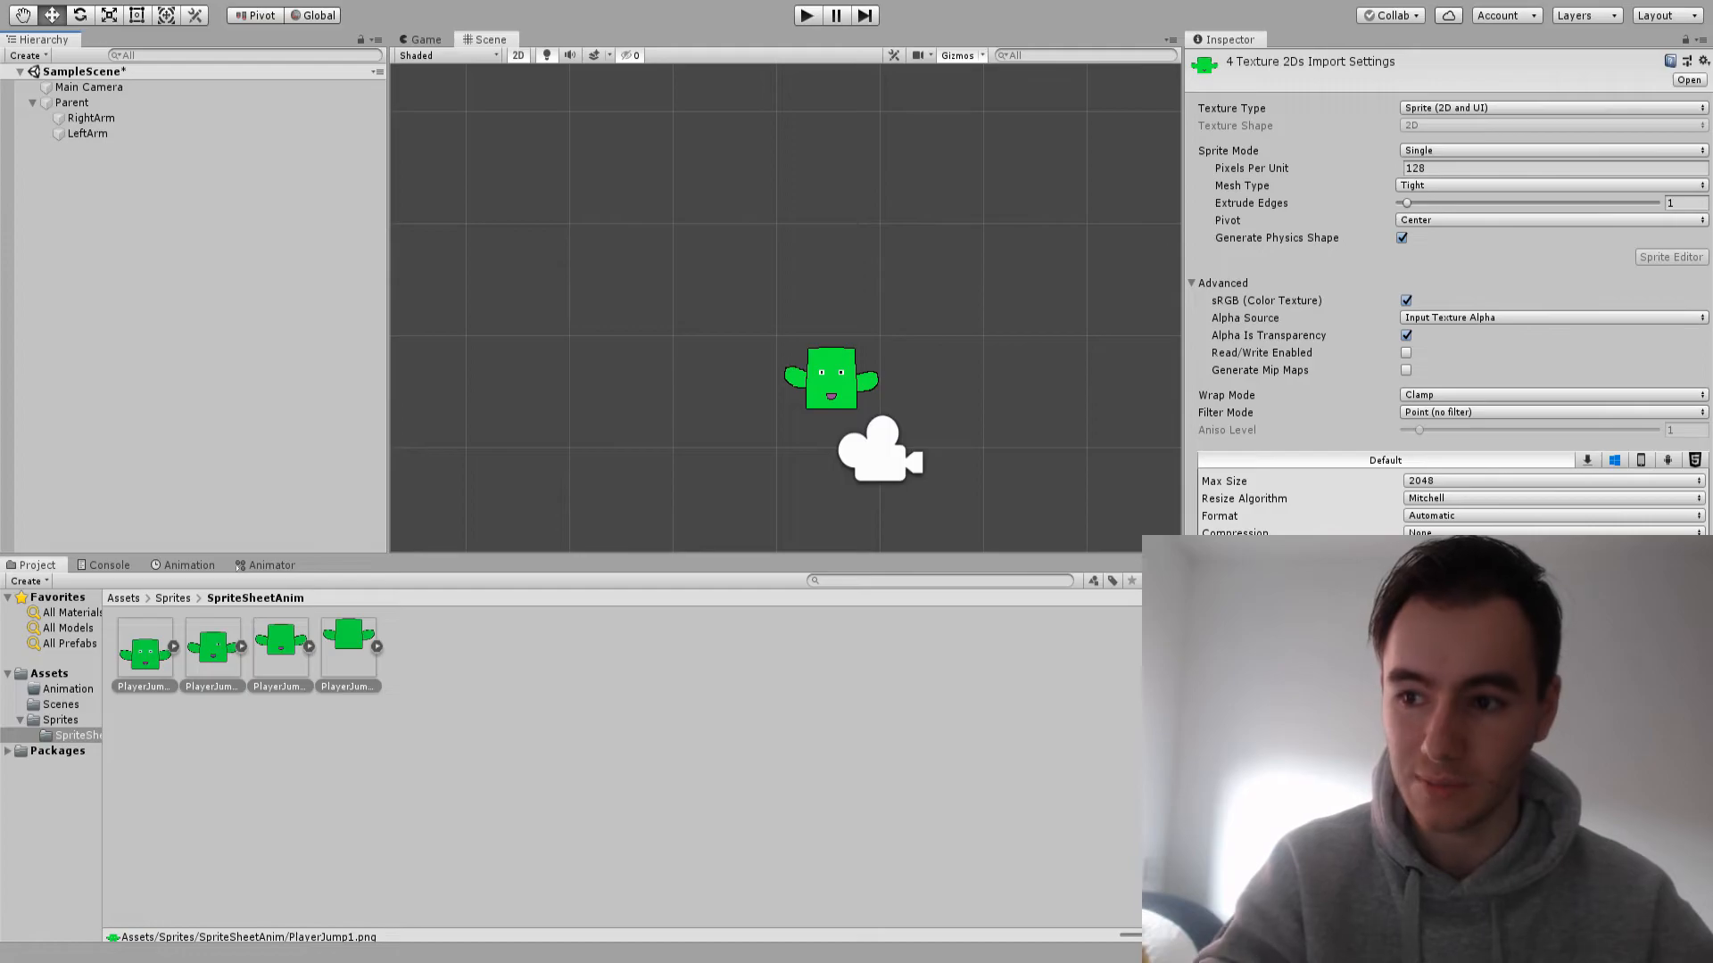
key("Return")
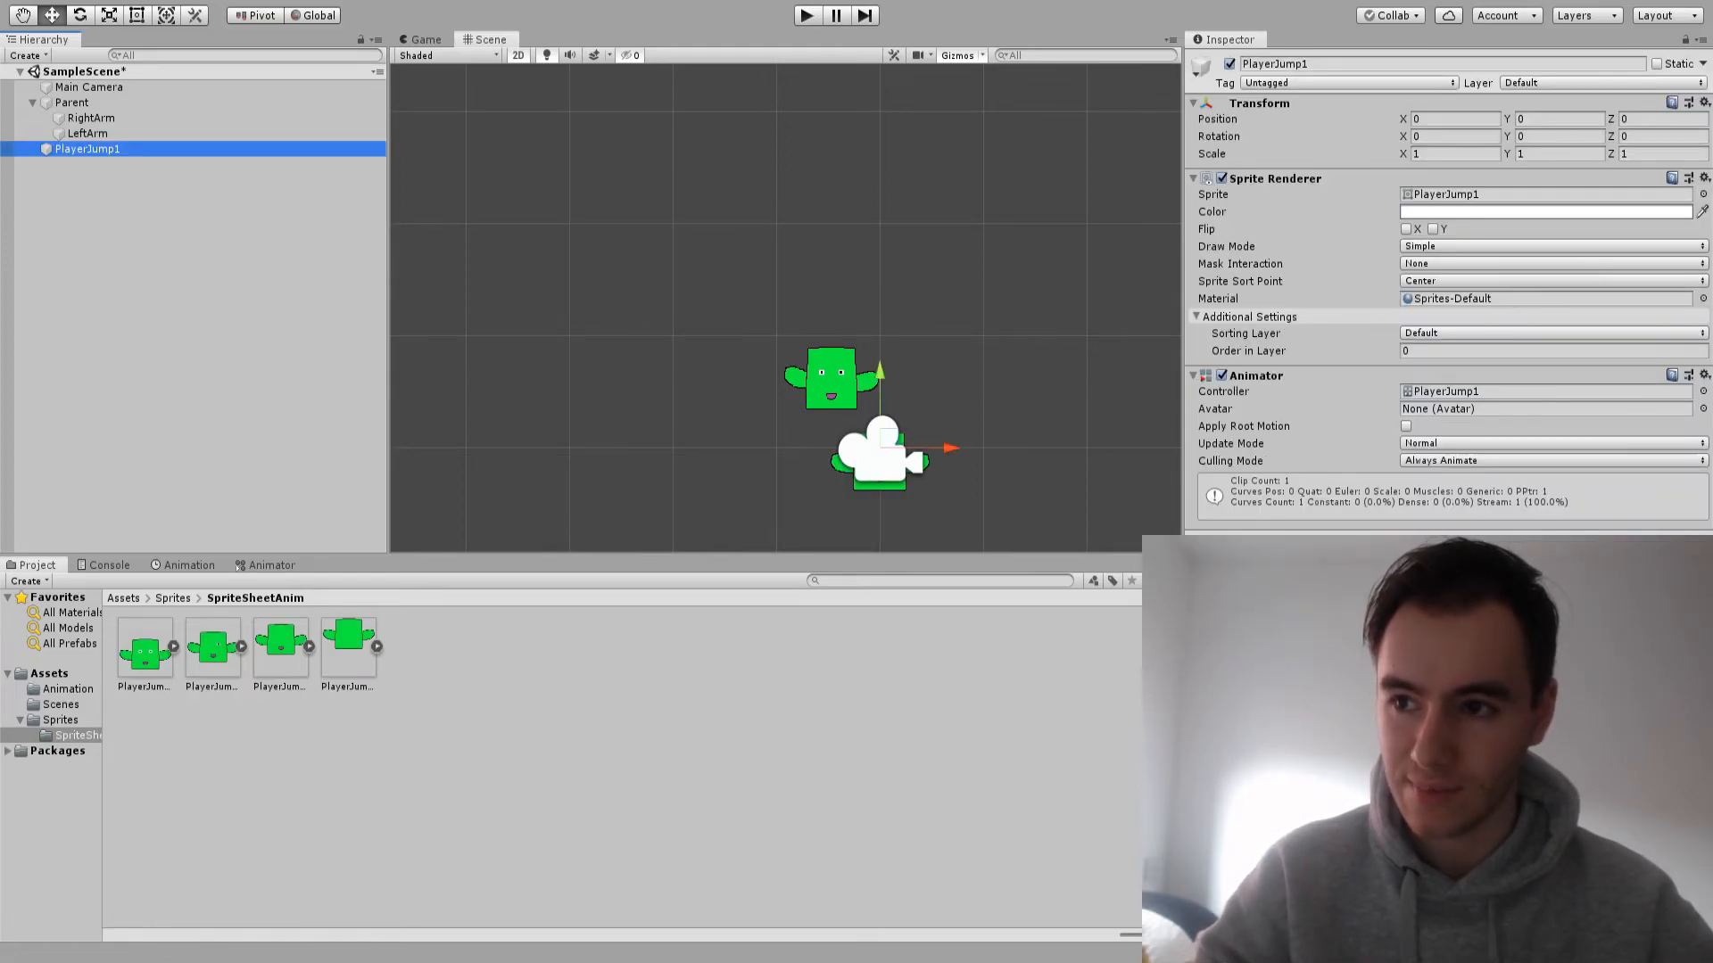
View the new PlayerJump1 animator controller and rename the Player animation clip to Jump
double_click(212, 649)
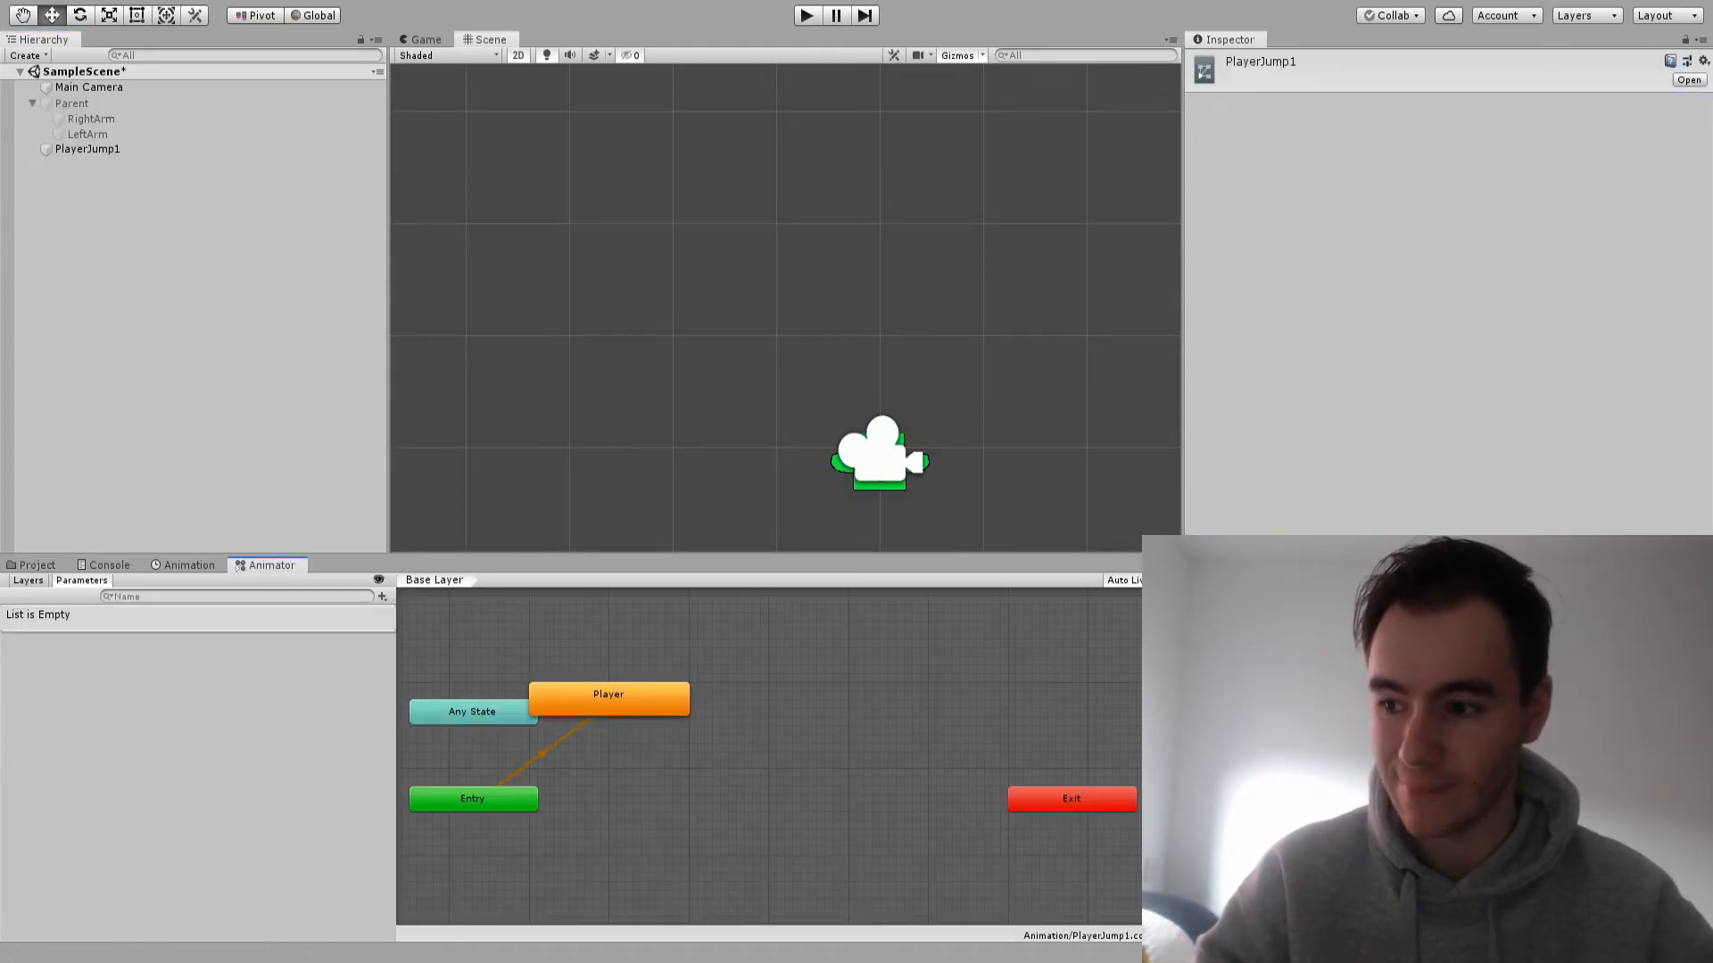
double_click(608, 698)
key("F2")
type("Jump")
key("Return")
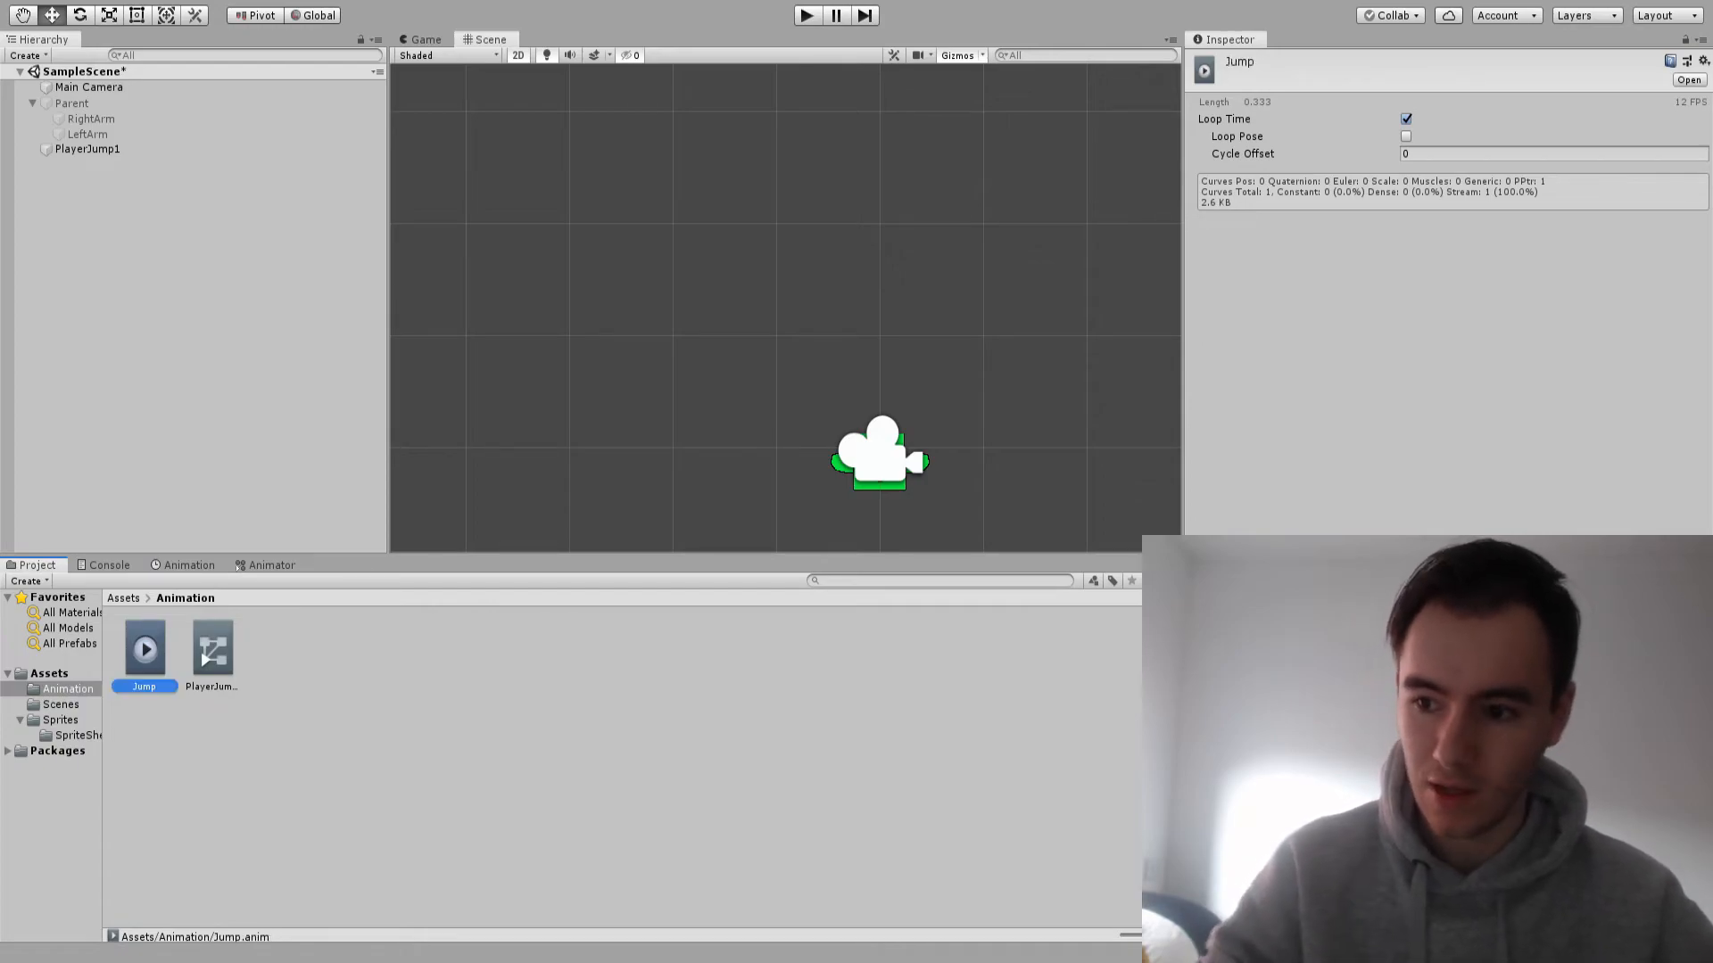
In the PlayerJump1 controller, place the default Player state beside Entry and rename it Jump
double_click(212, 649)
left_click(664, 811)
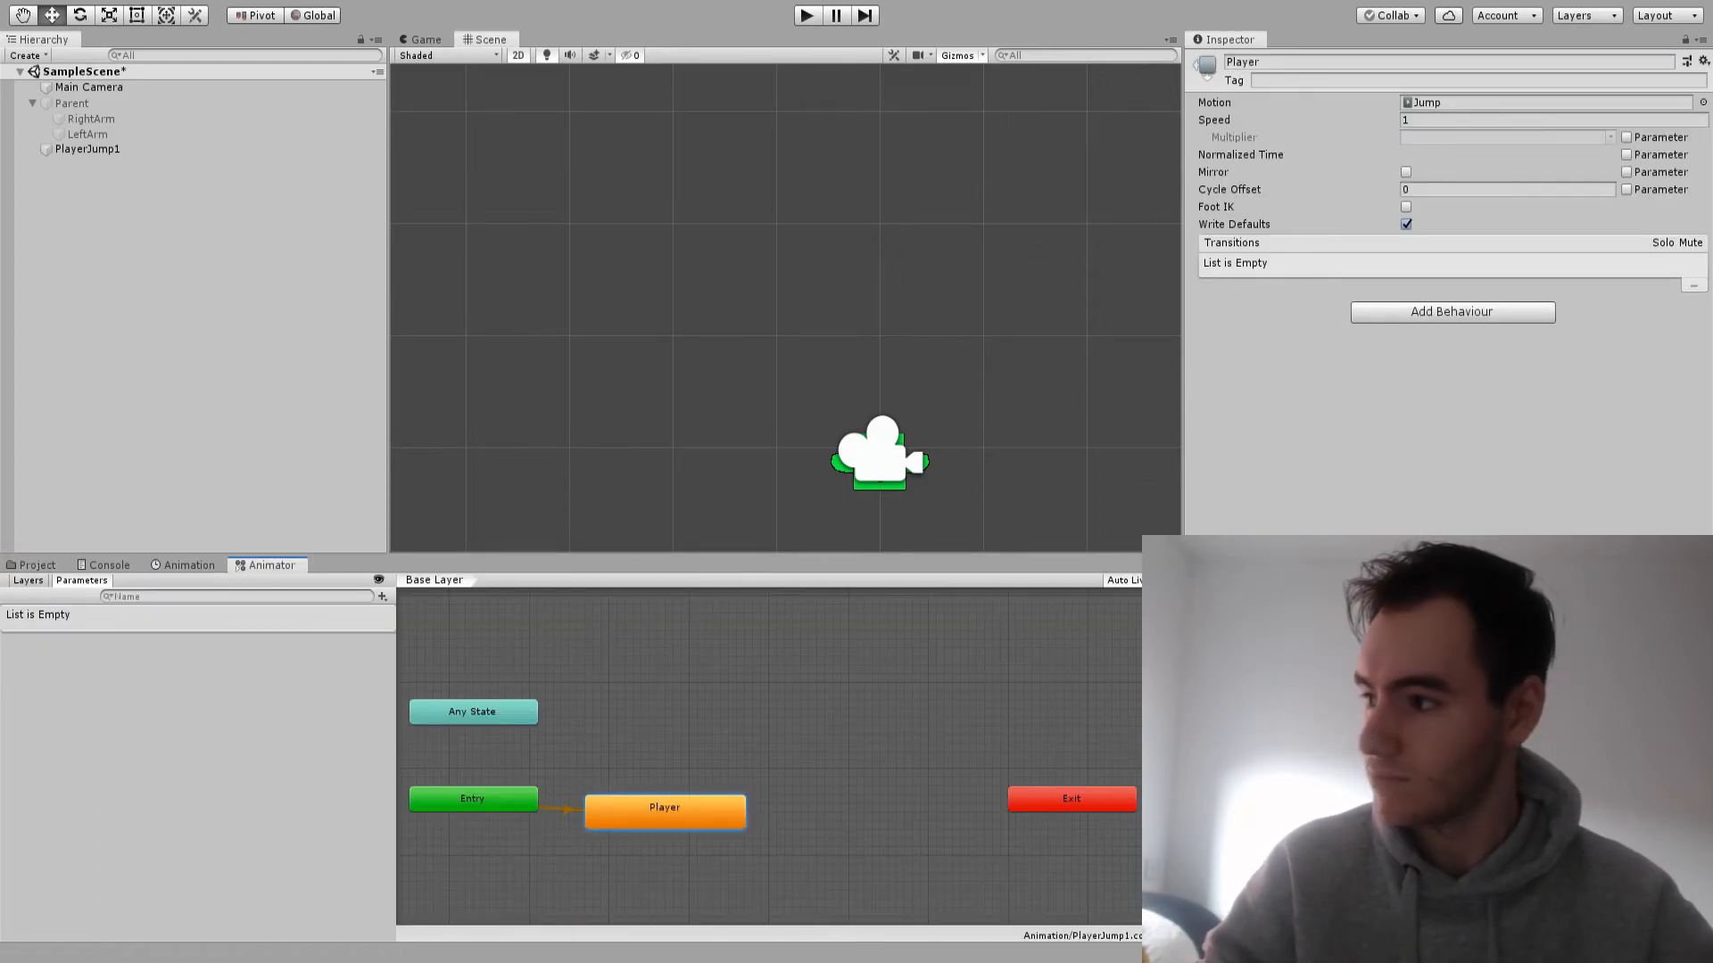
left_click(1248, 62)
key("BackSpace")
type("Jump")
key("Return")
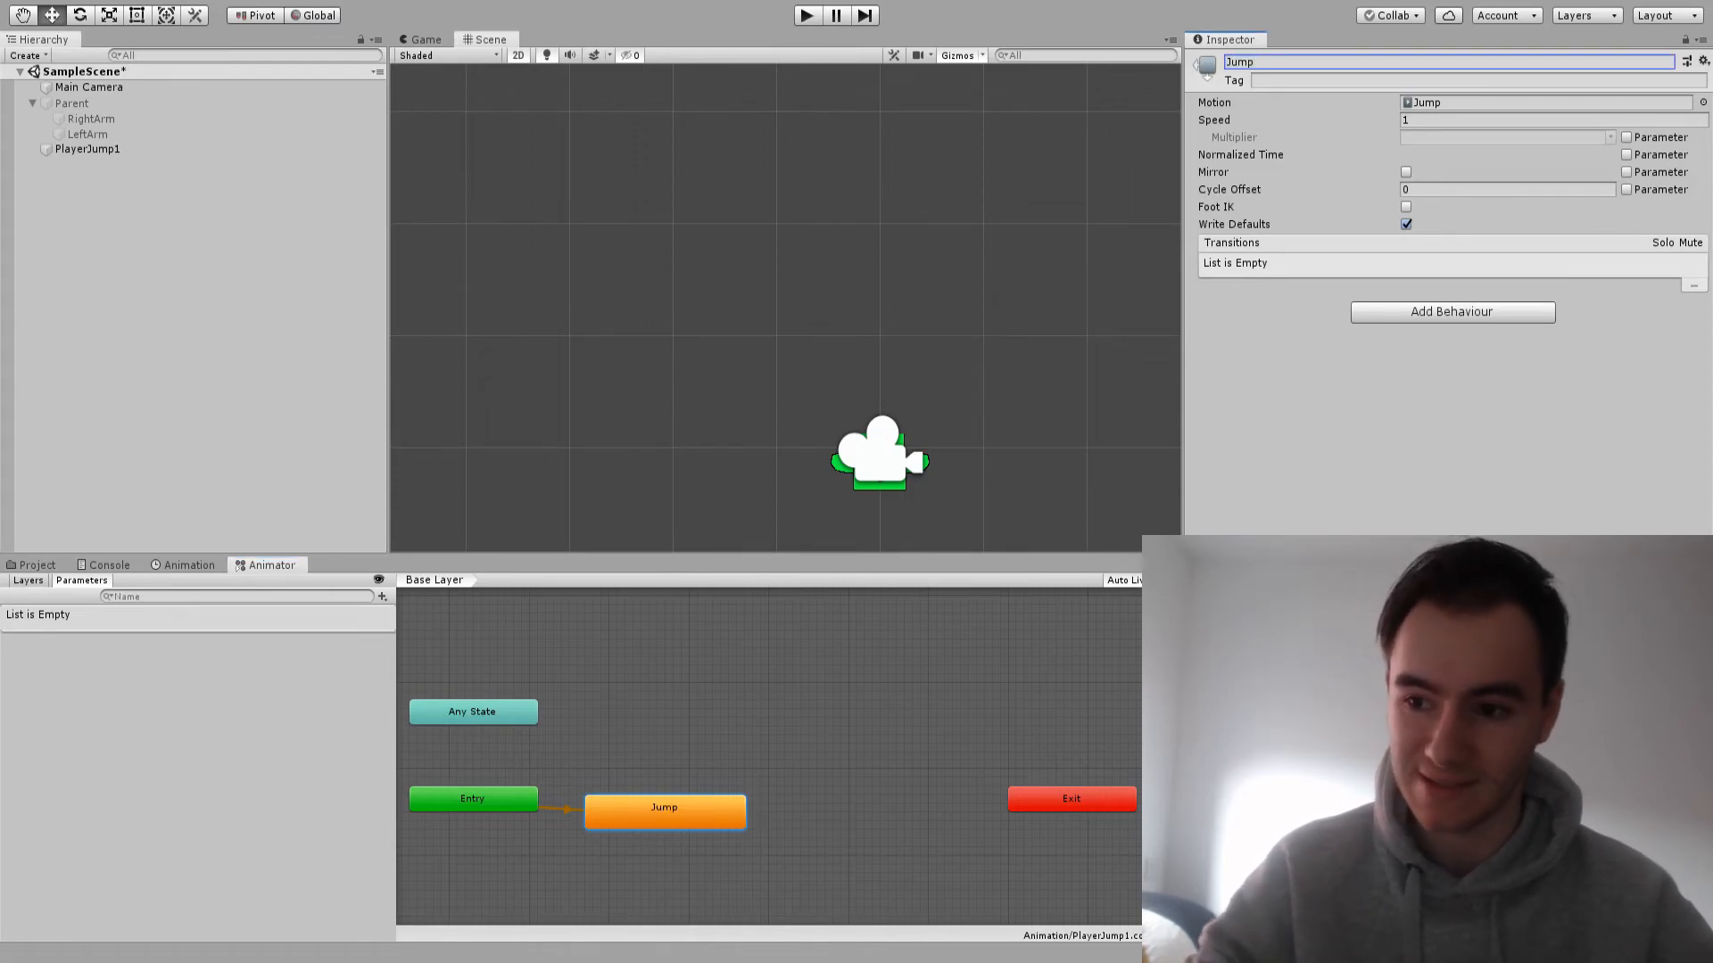
Open the Jump clip's timeline for the PlayerJump1 object and play it to check the motion in the scene
double_click(665, 810)
scroll(660, 767, "down", 1)
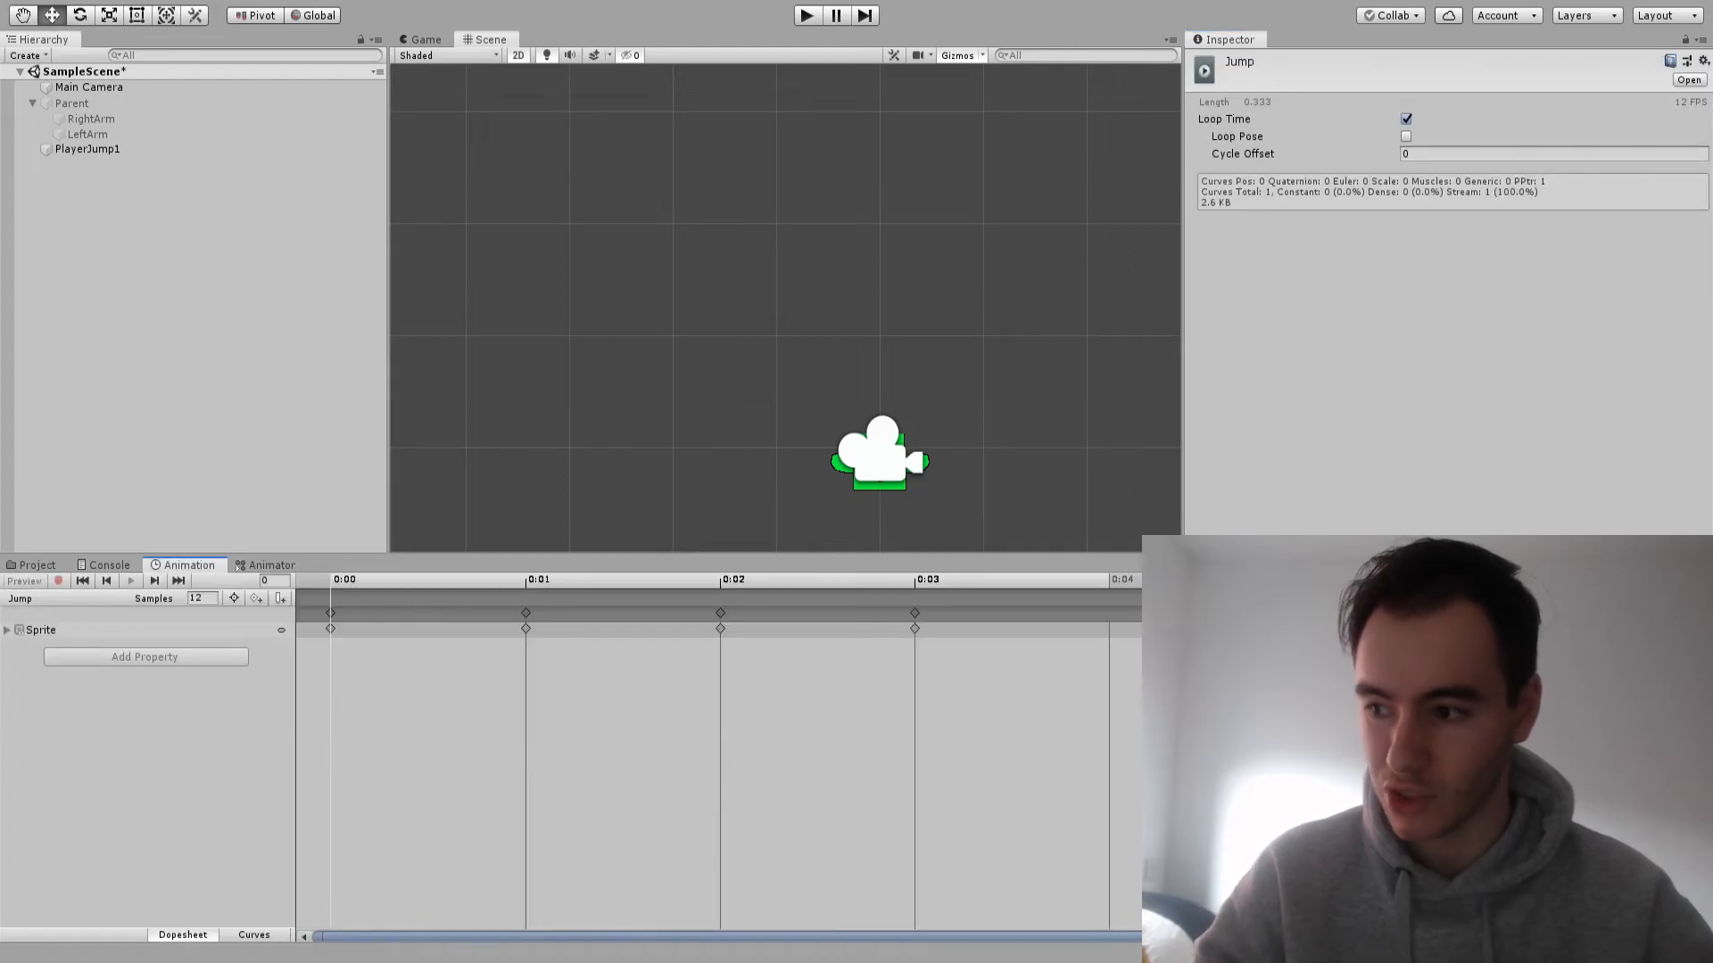
scroll(641, 422, "down", 1)
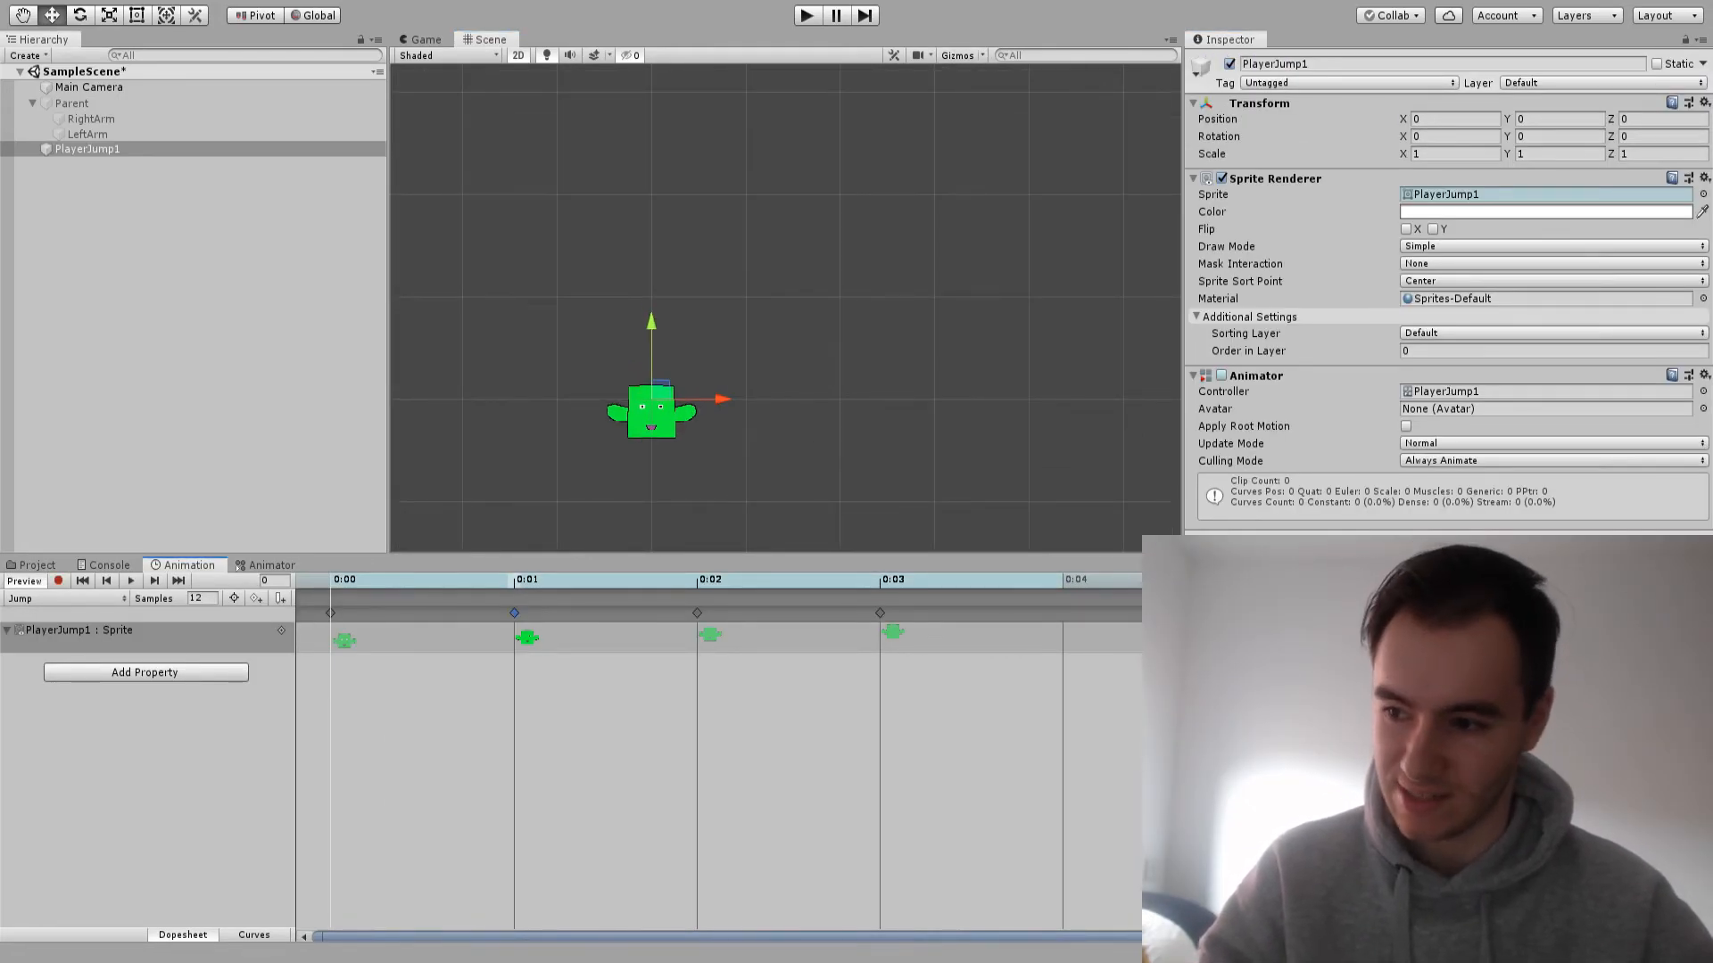
left_click(131, 581)
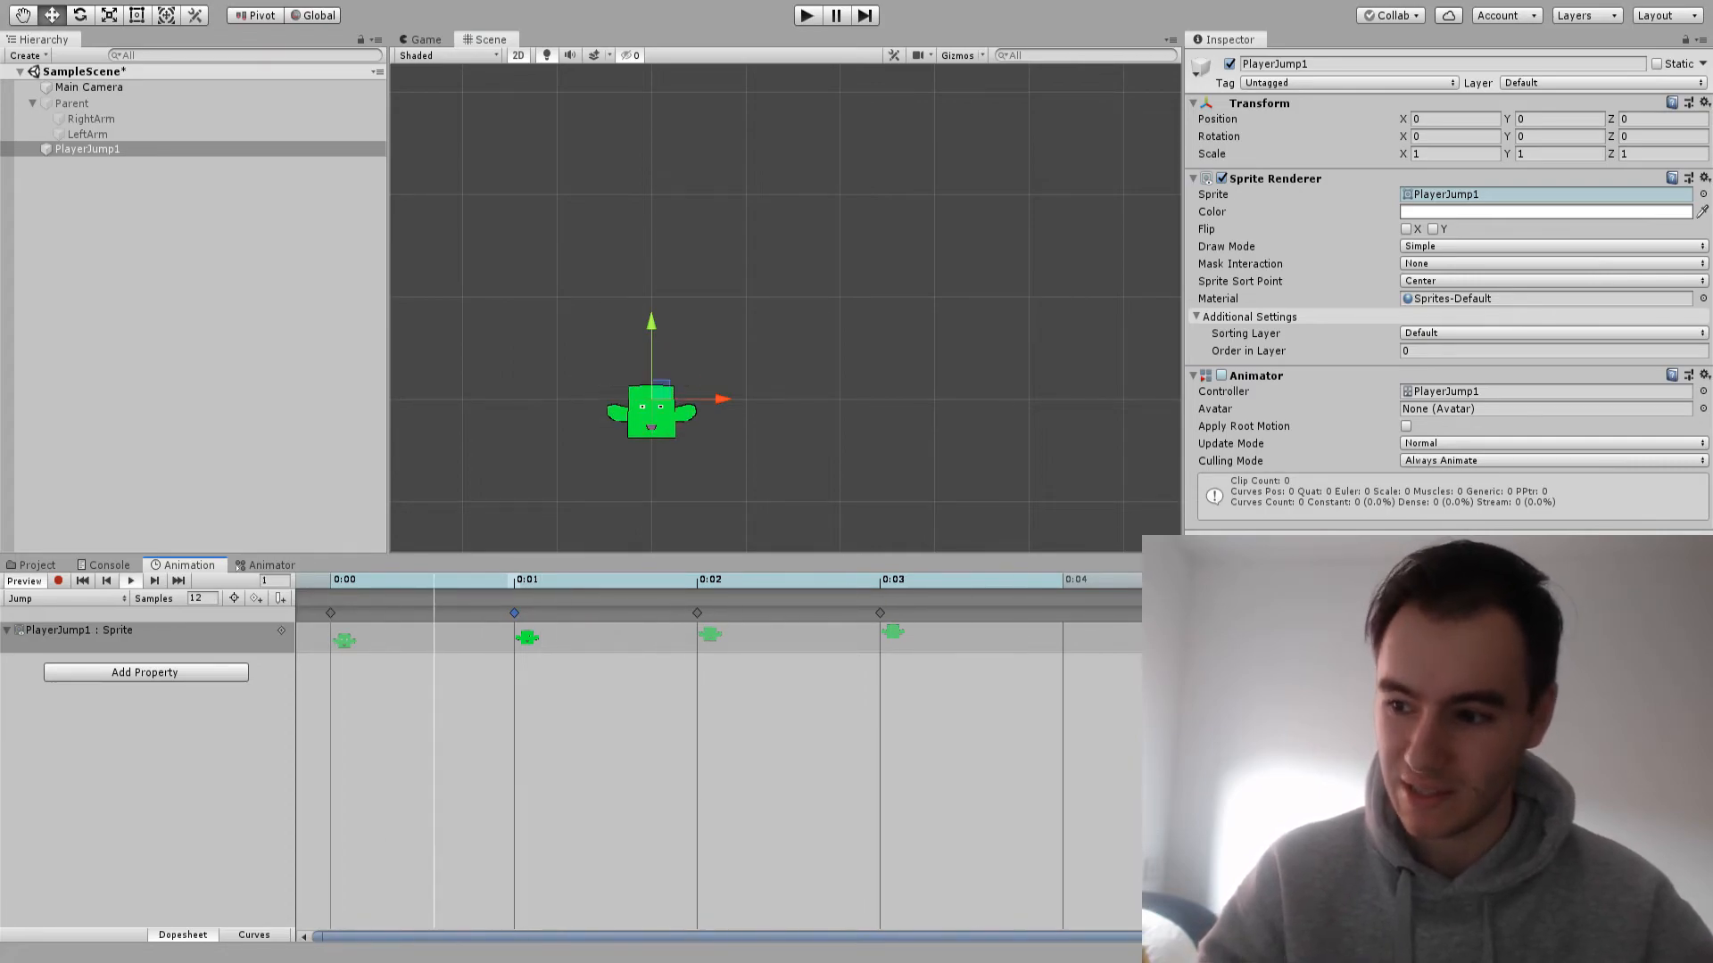
middle_click_drag(836, 490, 673, 453)
scroll(673, 452, "down", 3)
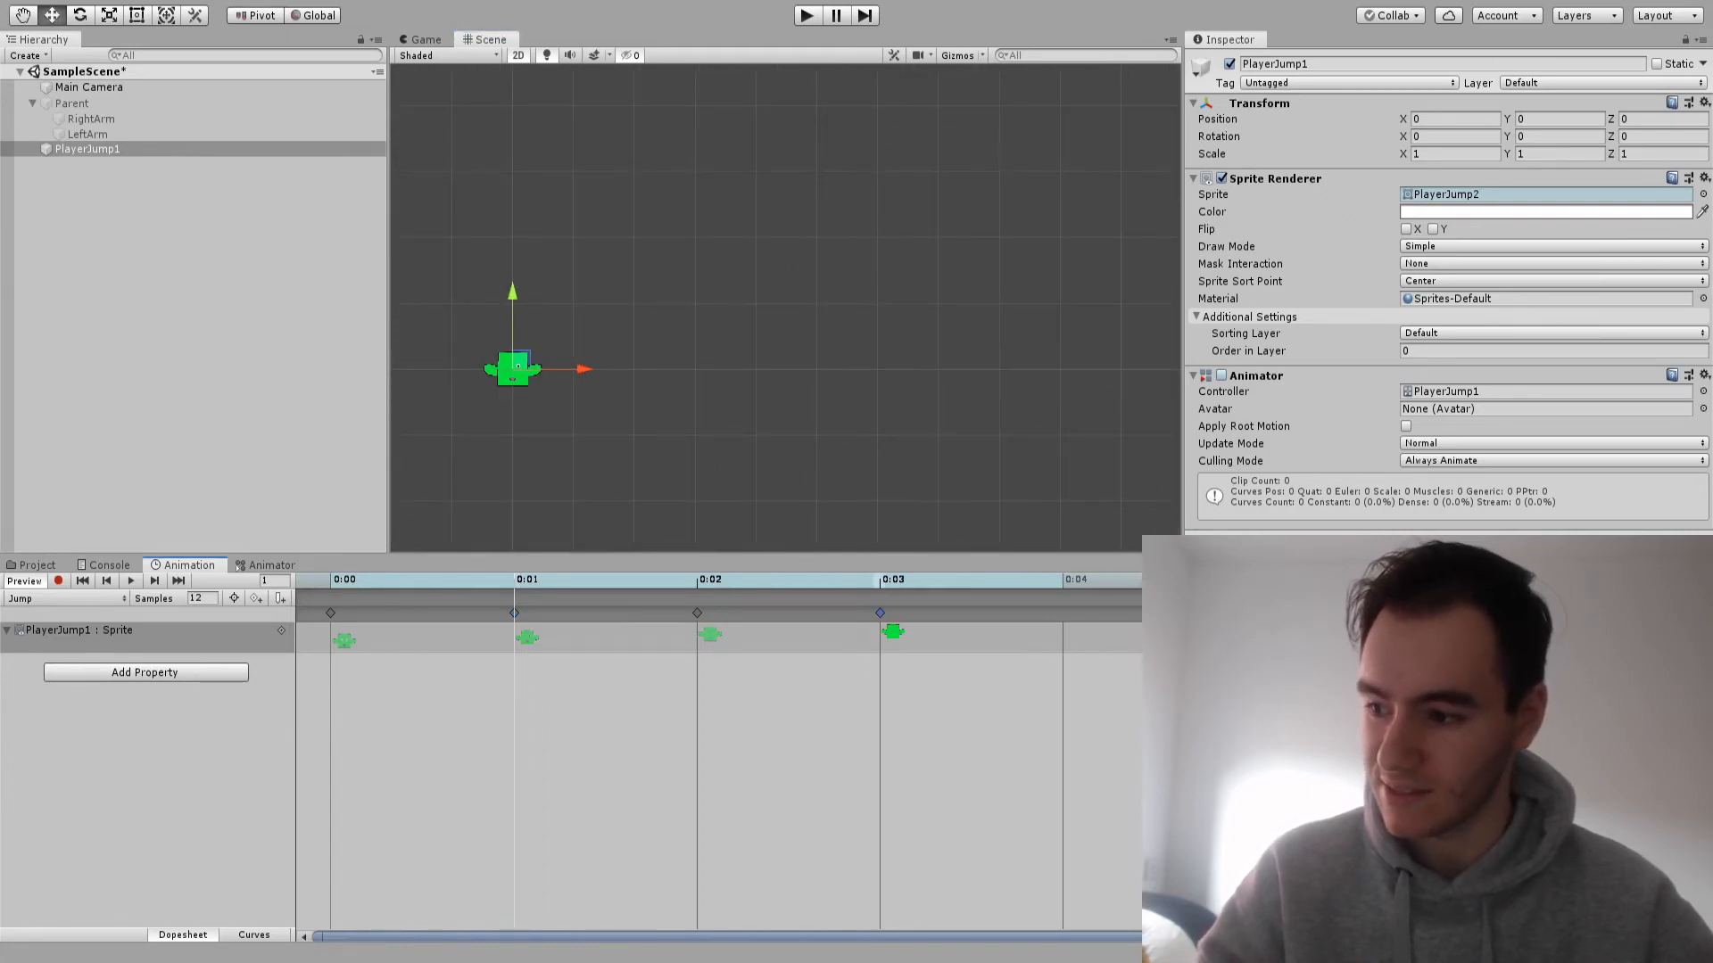
Extend the Jump clip with copies of the third, second and first sprite keyframes at 0:04, 0:05 and 0:06
left_click(697, 613)
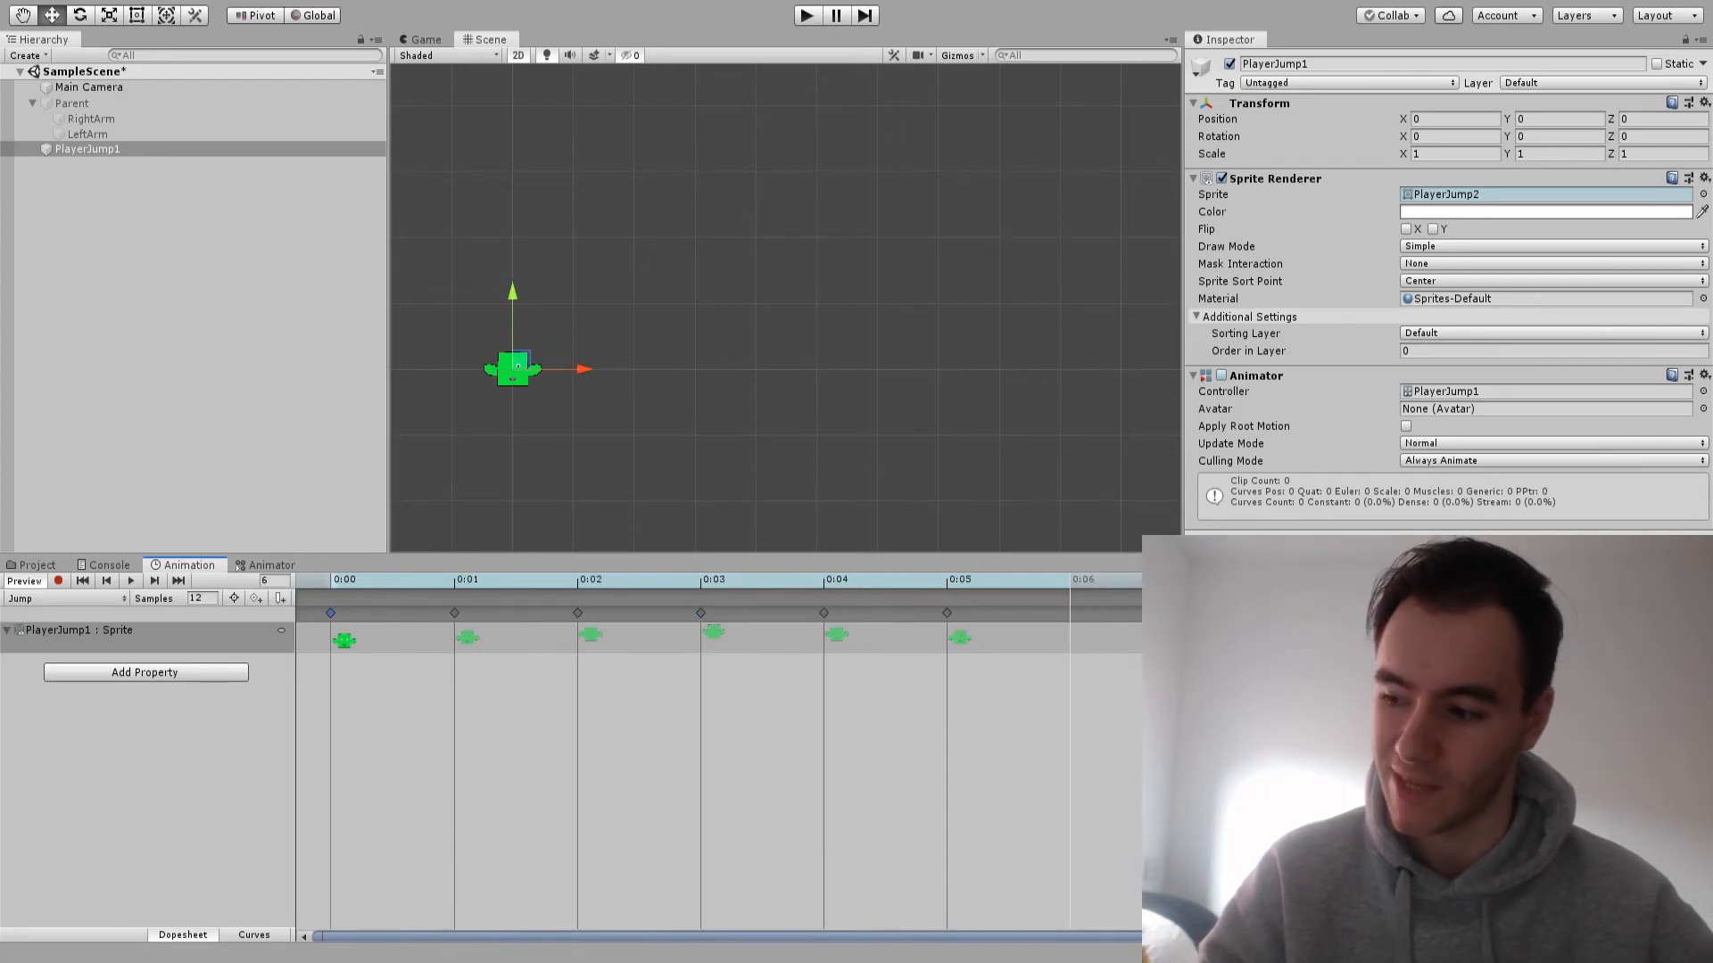
left_click_drag(1070, 579, 331, 580)
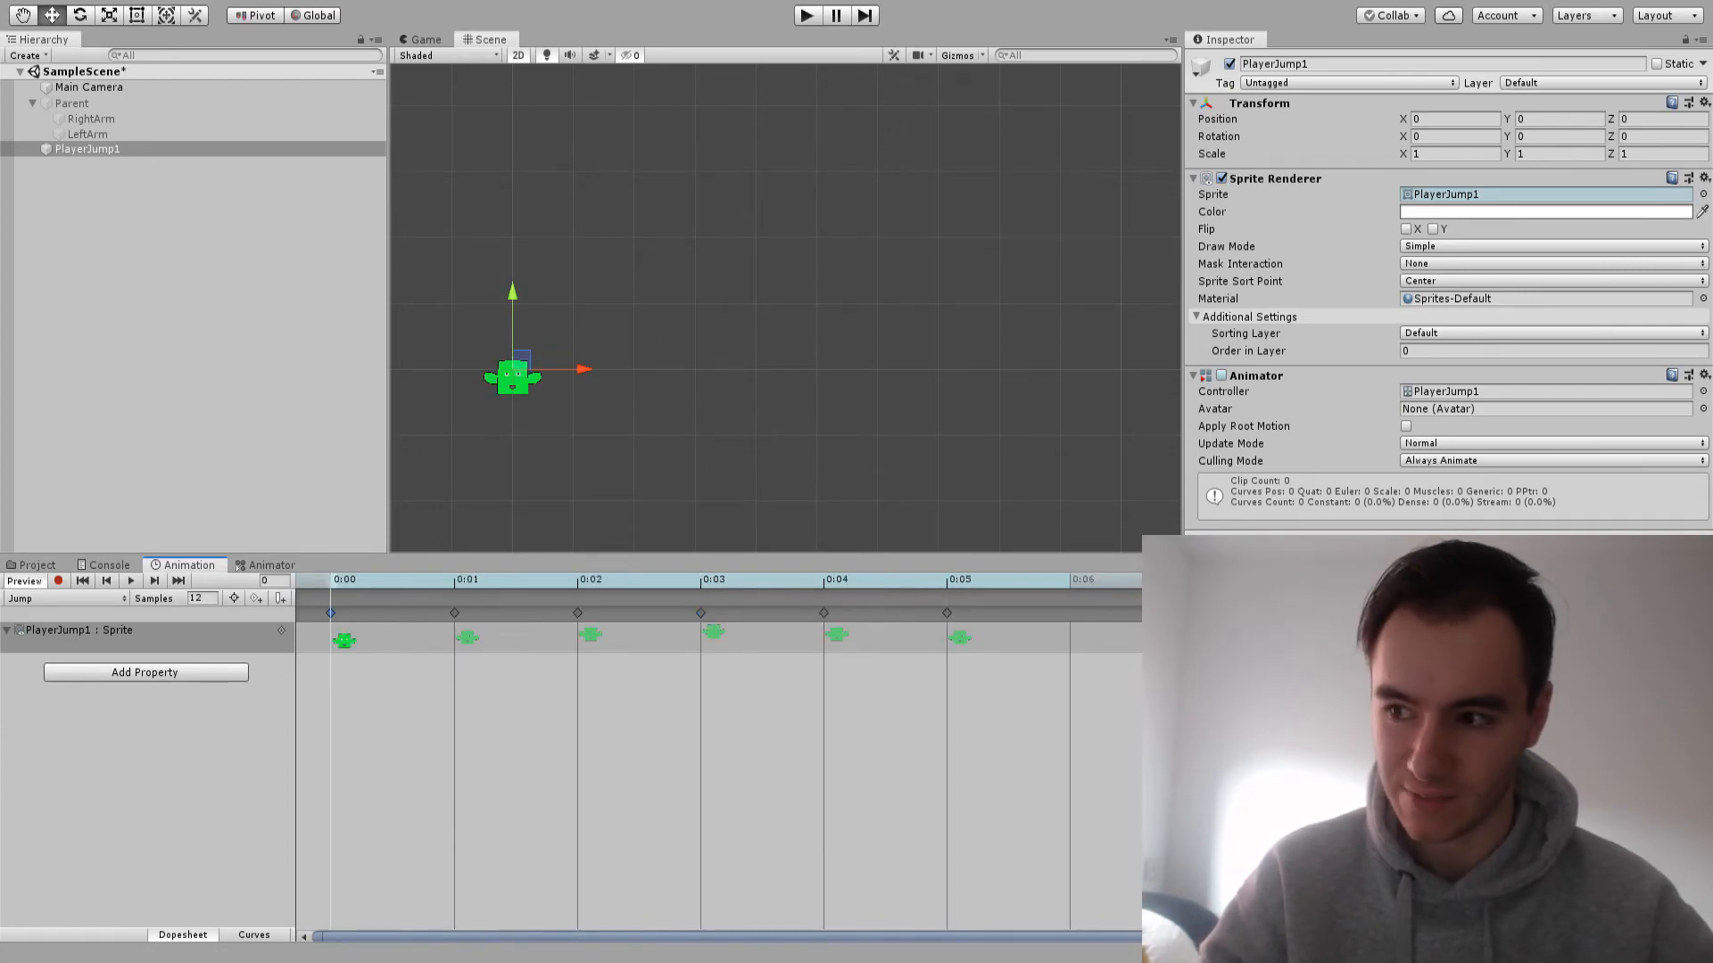
left_click(1070, 580)
key("ctrl+v")
left_click_drag(1069, 580, 331, 580)
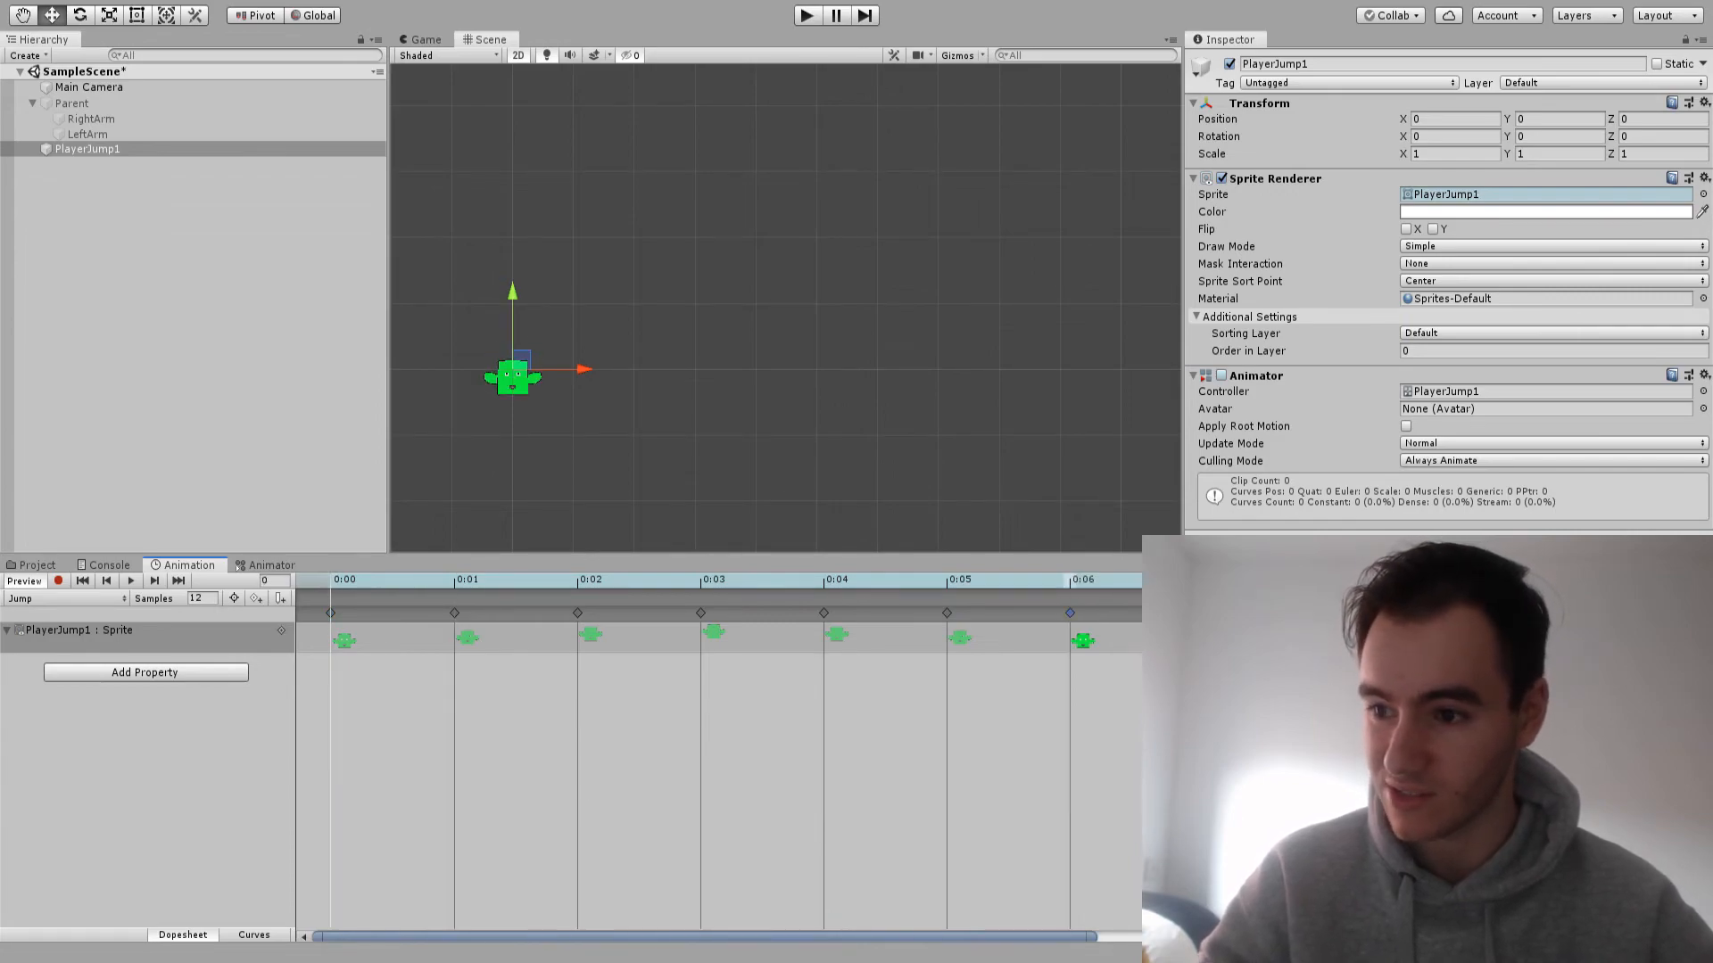
Play back the extended Jump clip, and run the game to watch the jump animation
left_click(130, 581)
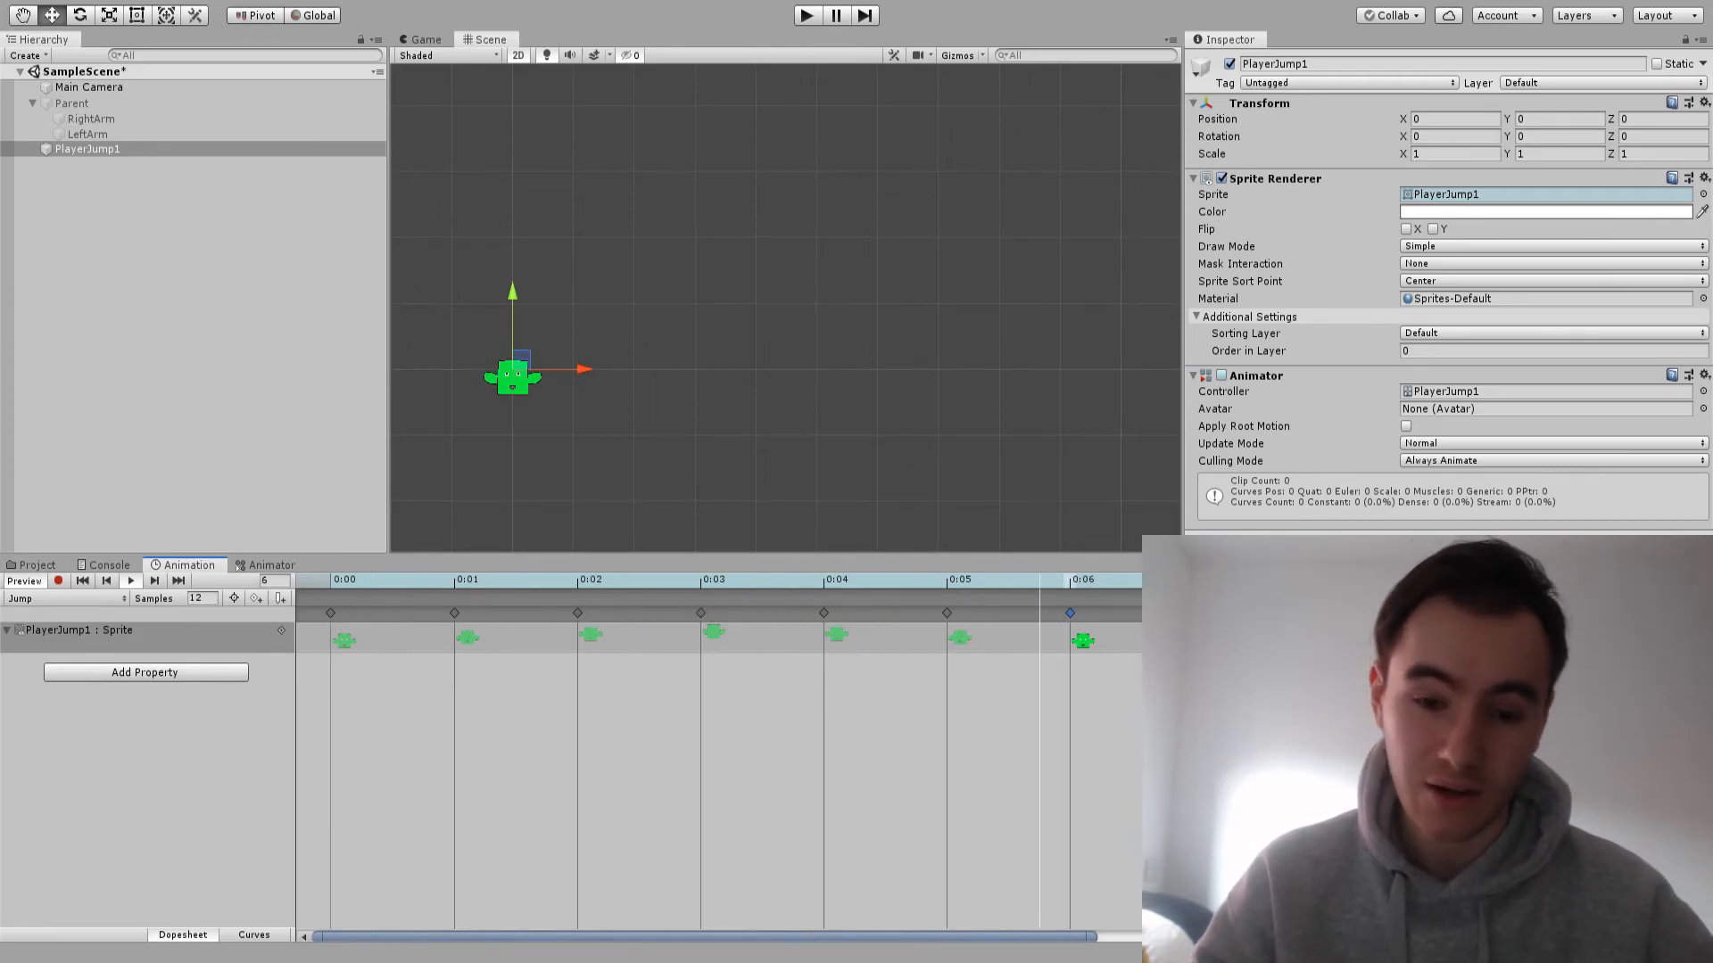
left_click(37, 566)
left_click(144, 650)
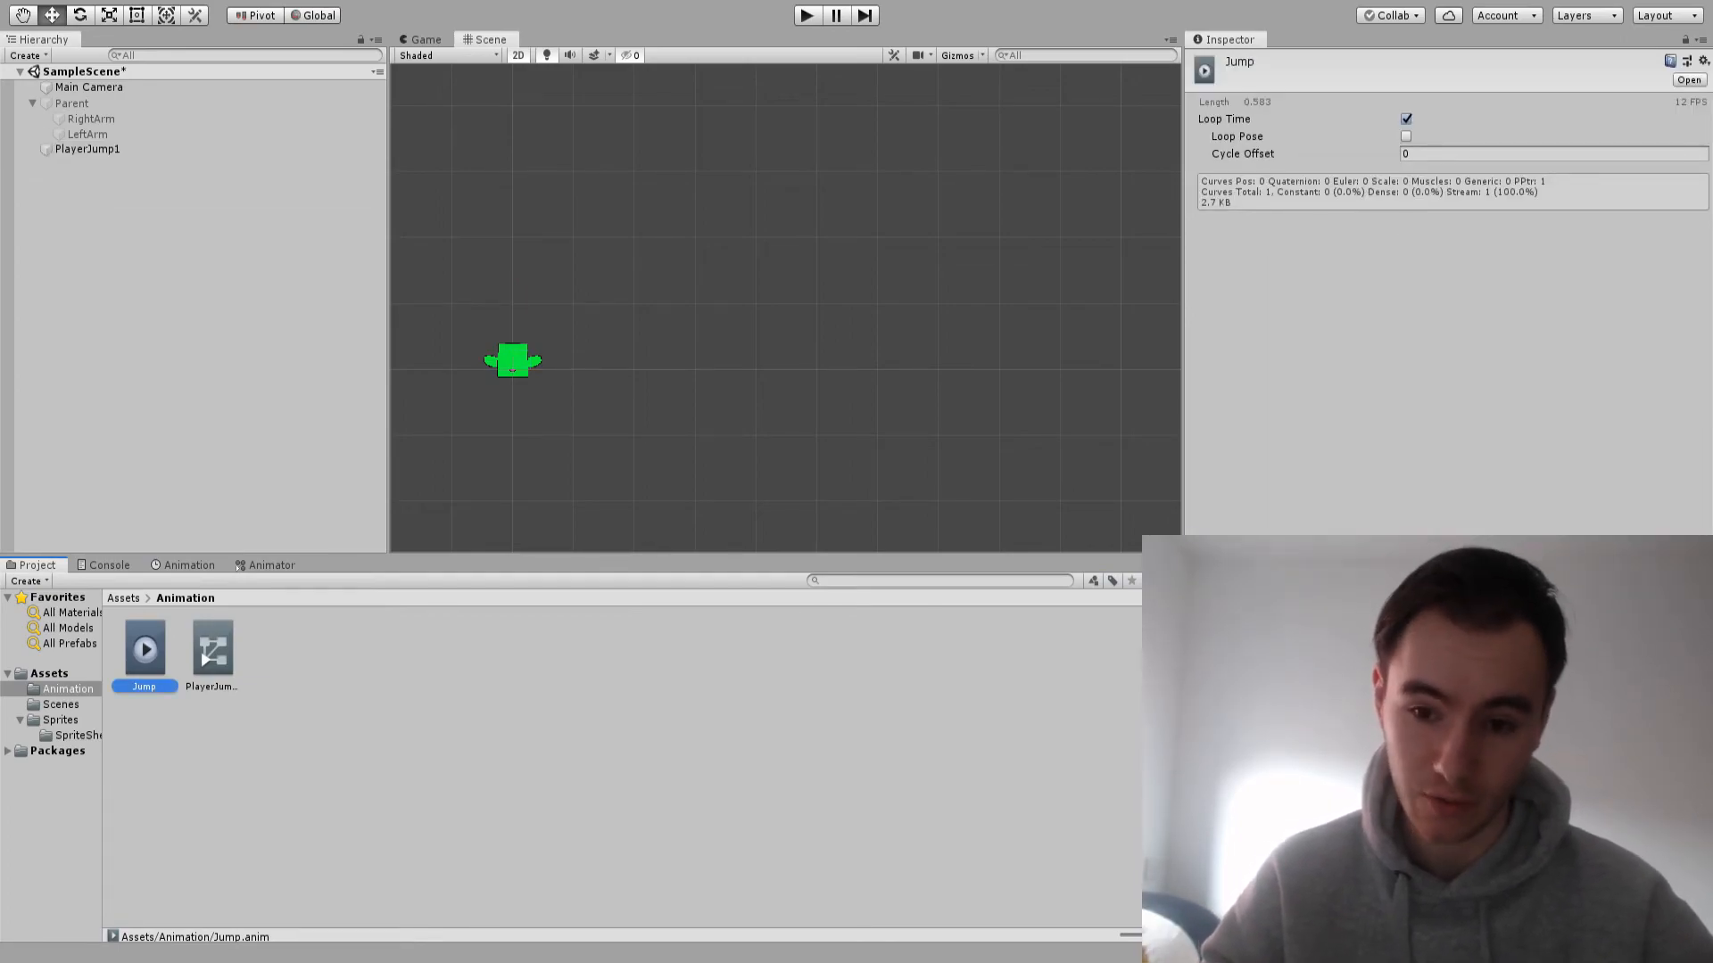
key("ctrl+p")
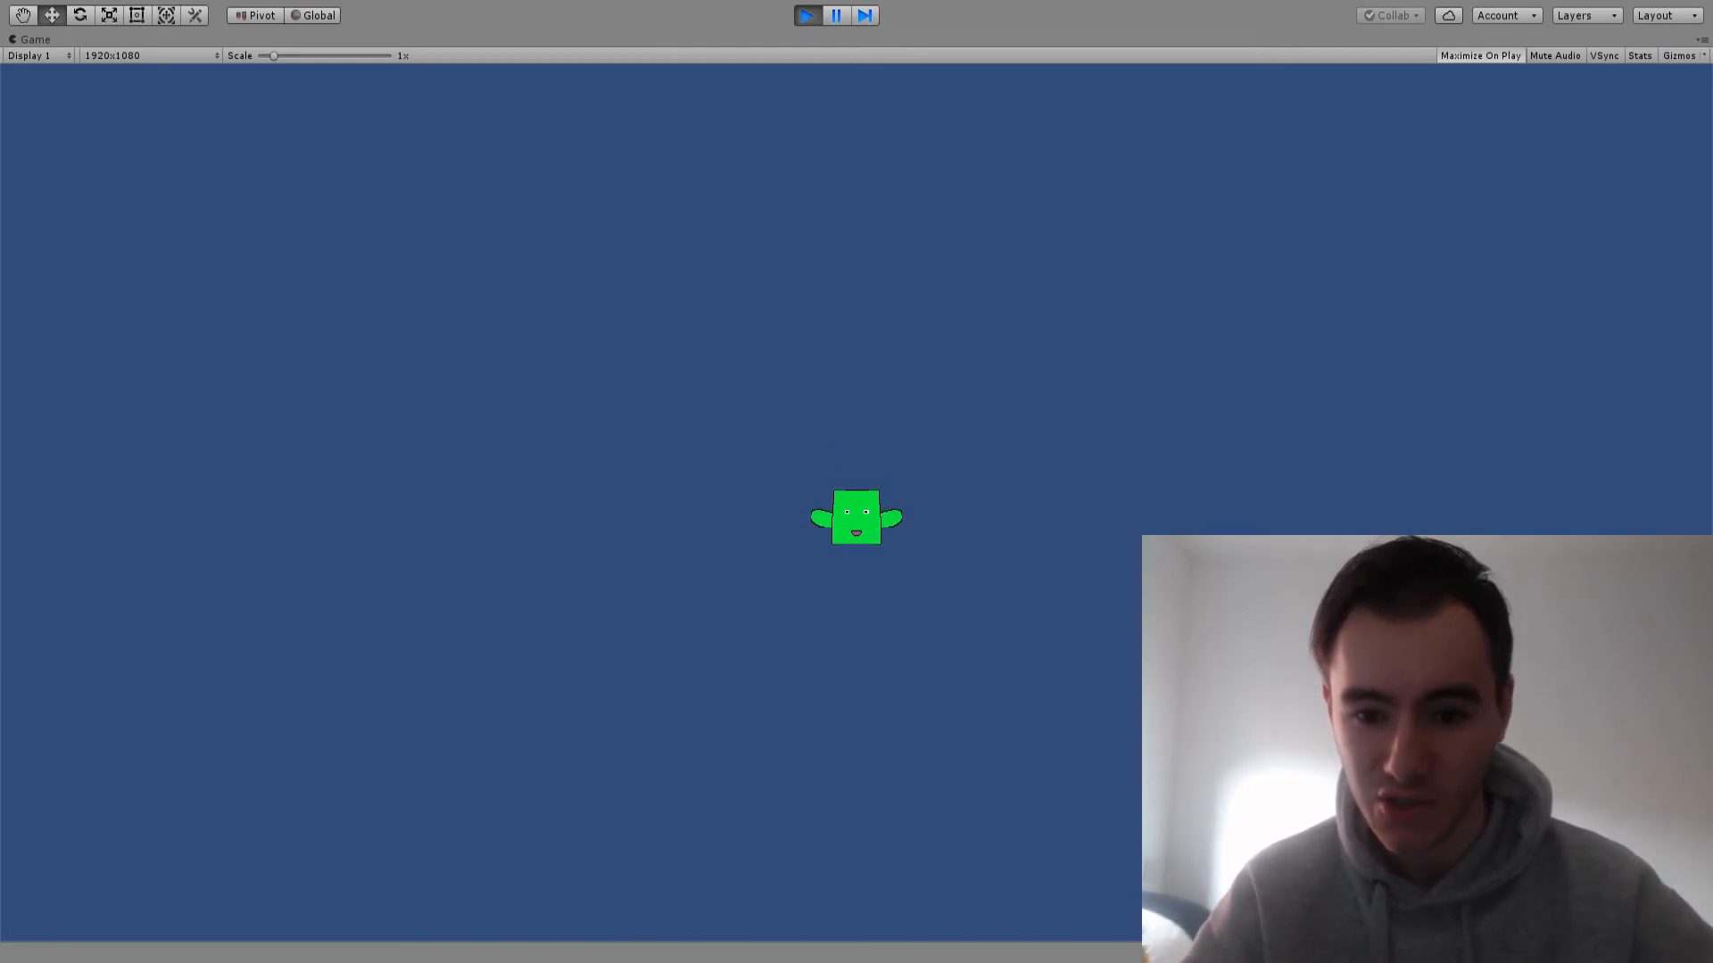
With the game paused, reactivate the Parent character, move it along X to about 3.34, and resume play
key("ctrl+shift+p")
left_click(72, 104)
left_click(1229, 64)
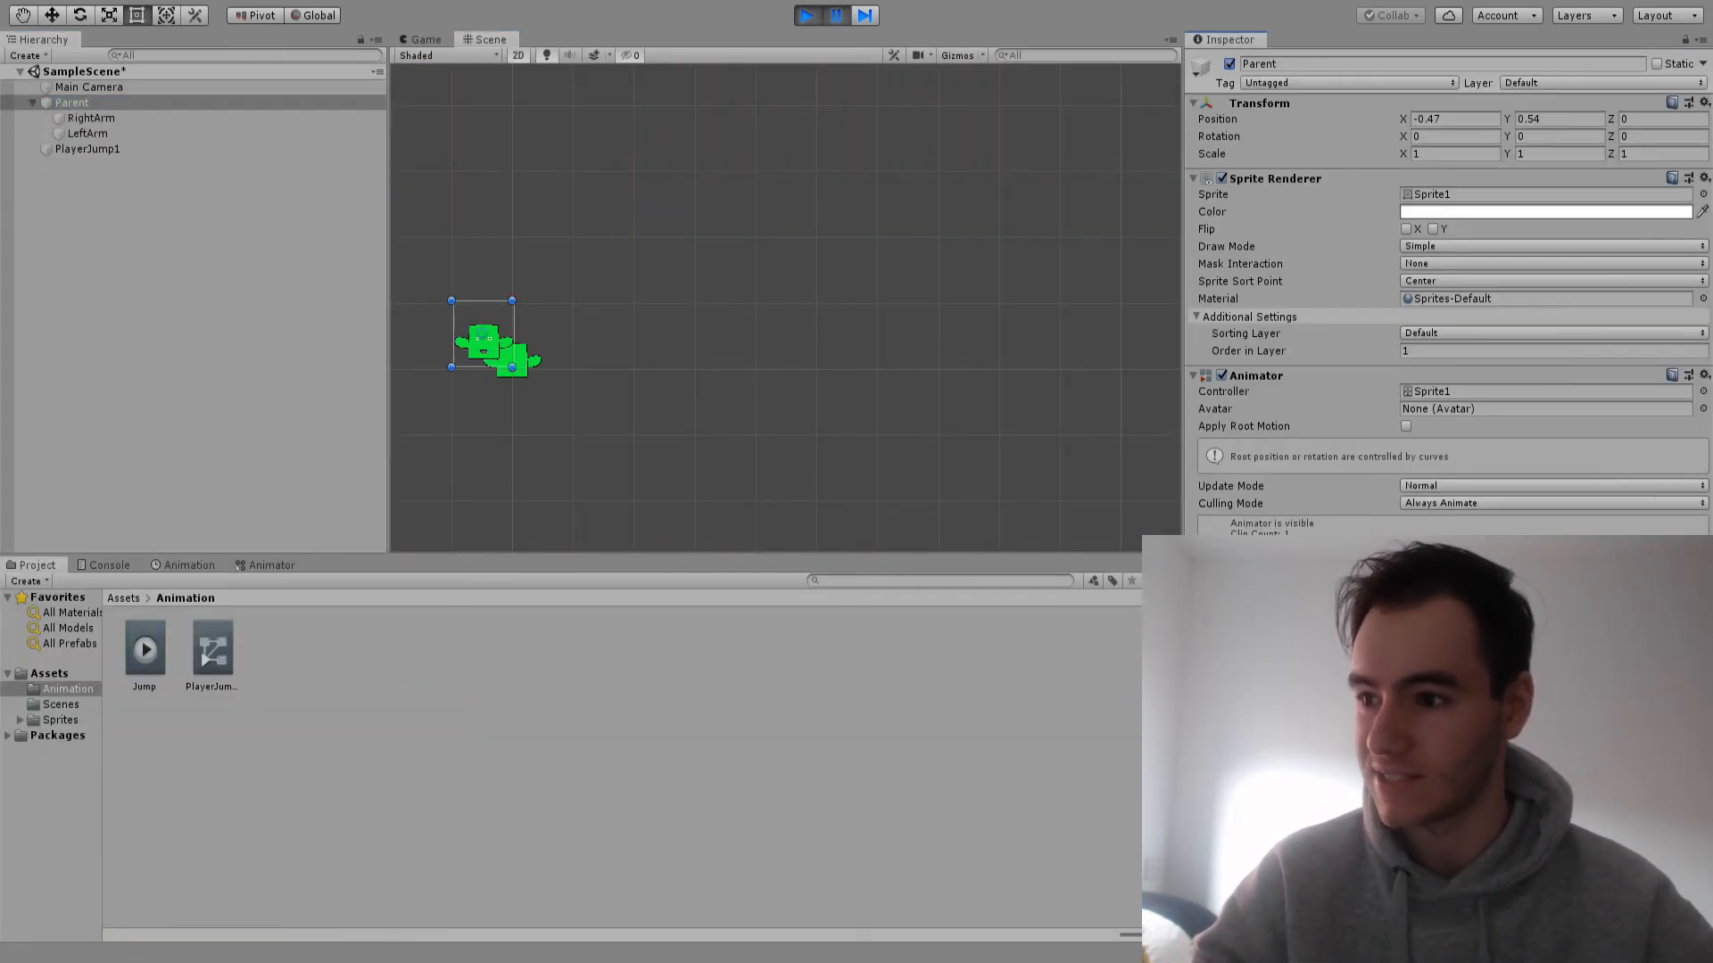
key("w")
left_click_drag(554, 333, 787, 333)
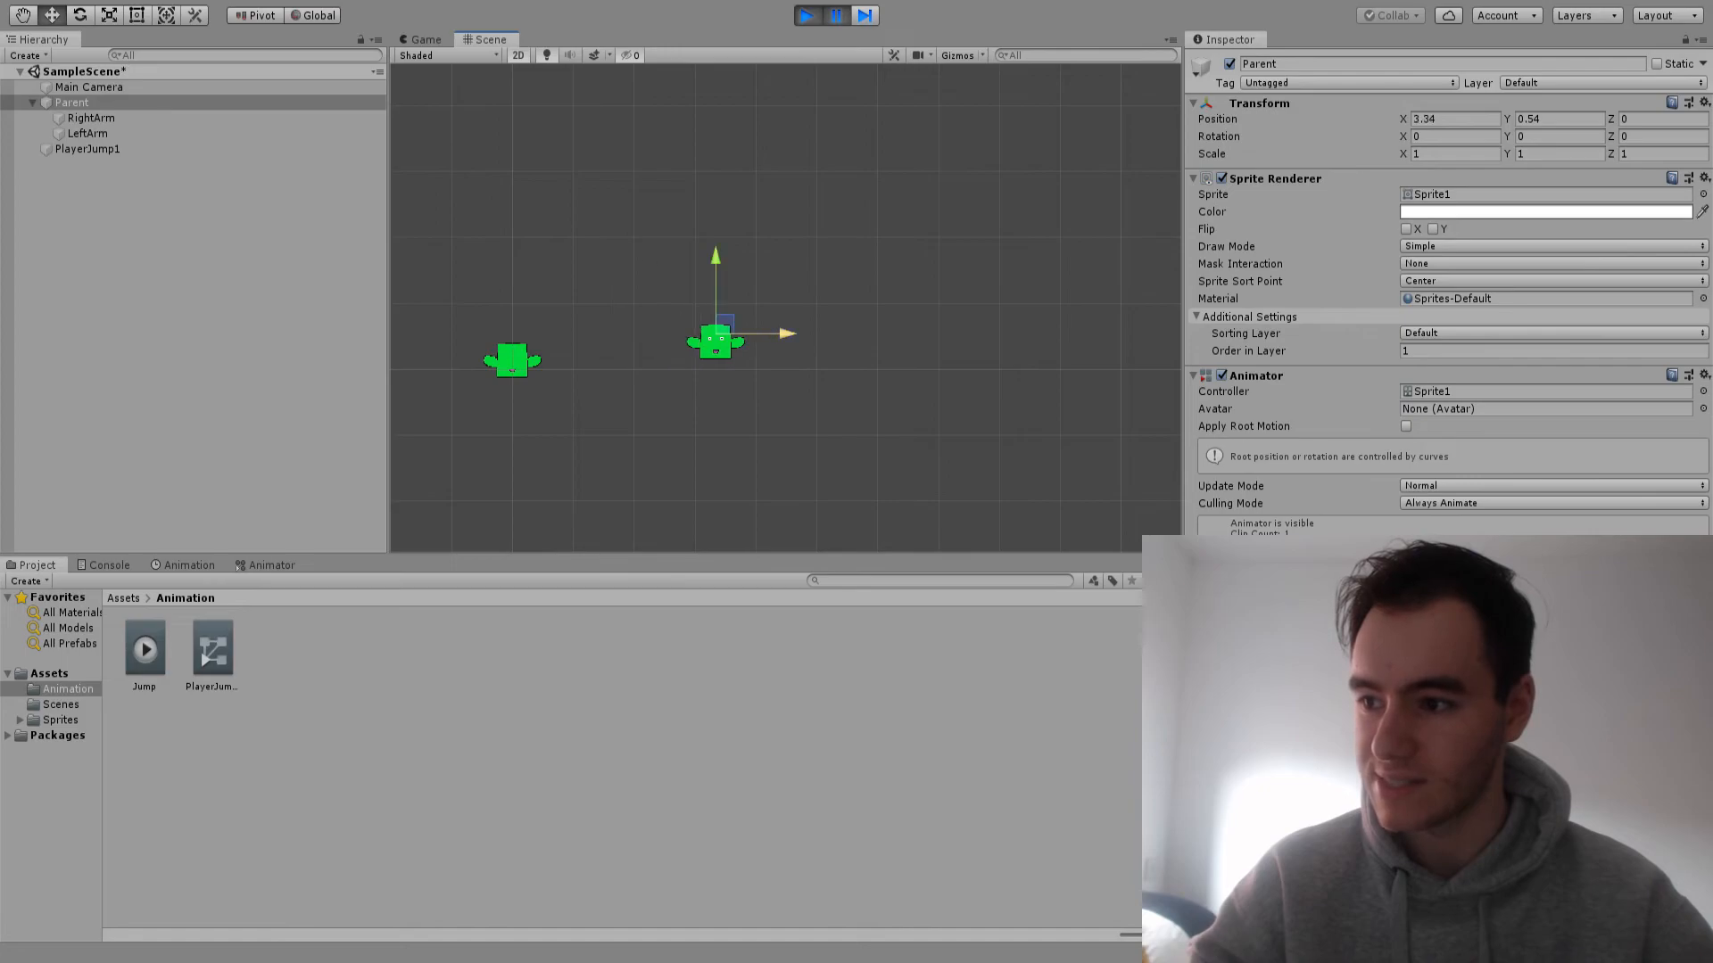
left_click(836, 16)
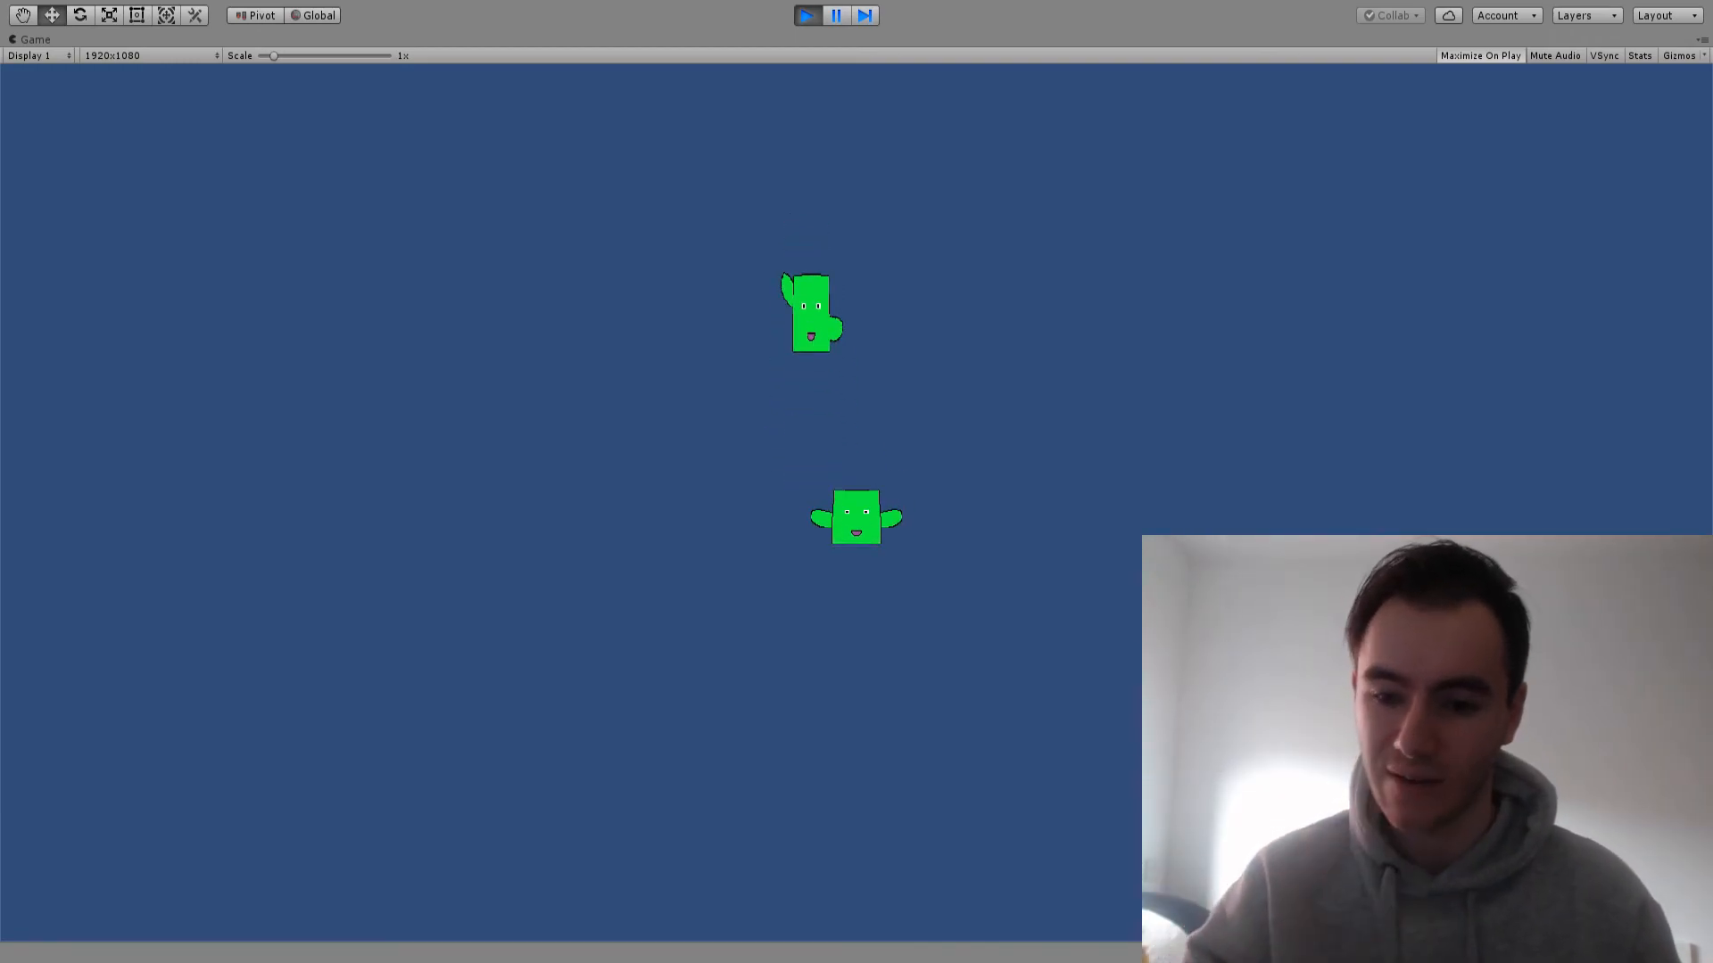
Stop the game, set the Jump clip's samples to 60, and spread its sprite keyframes evenly out to about 0:23
key("ctrl+p")
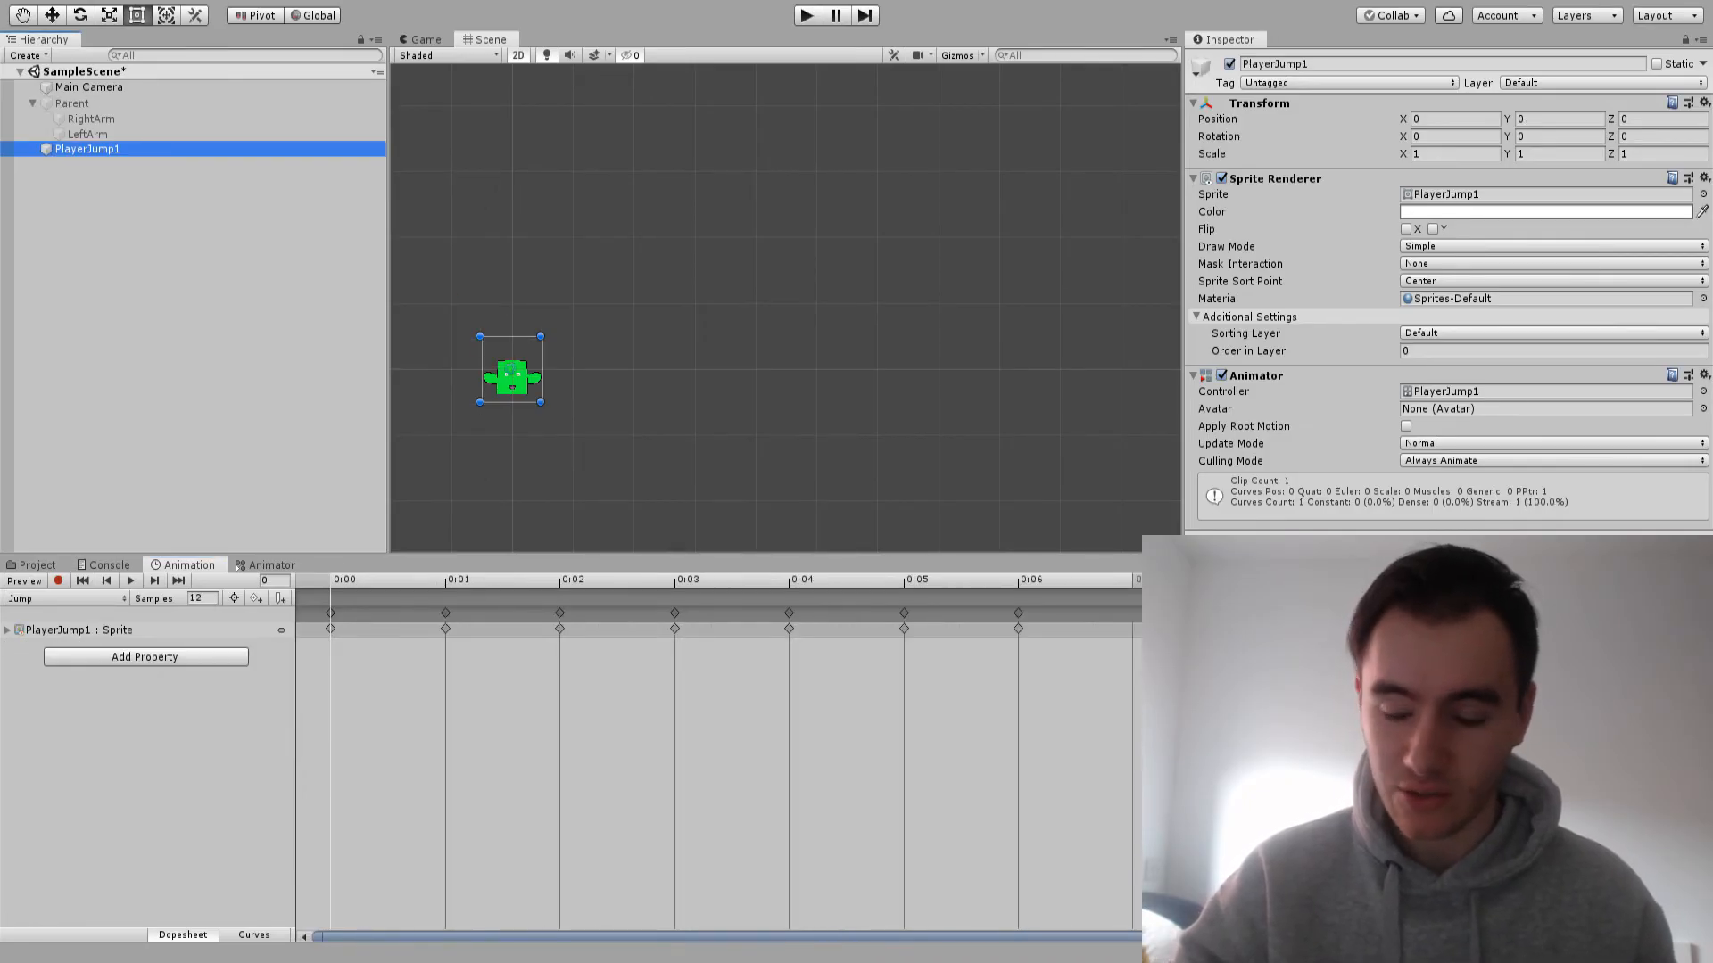
scroll(719, 759, "down", 10)
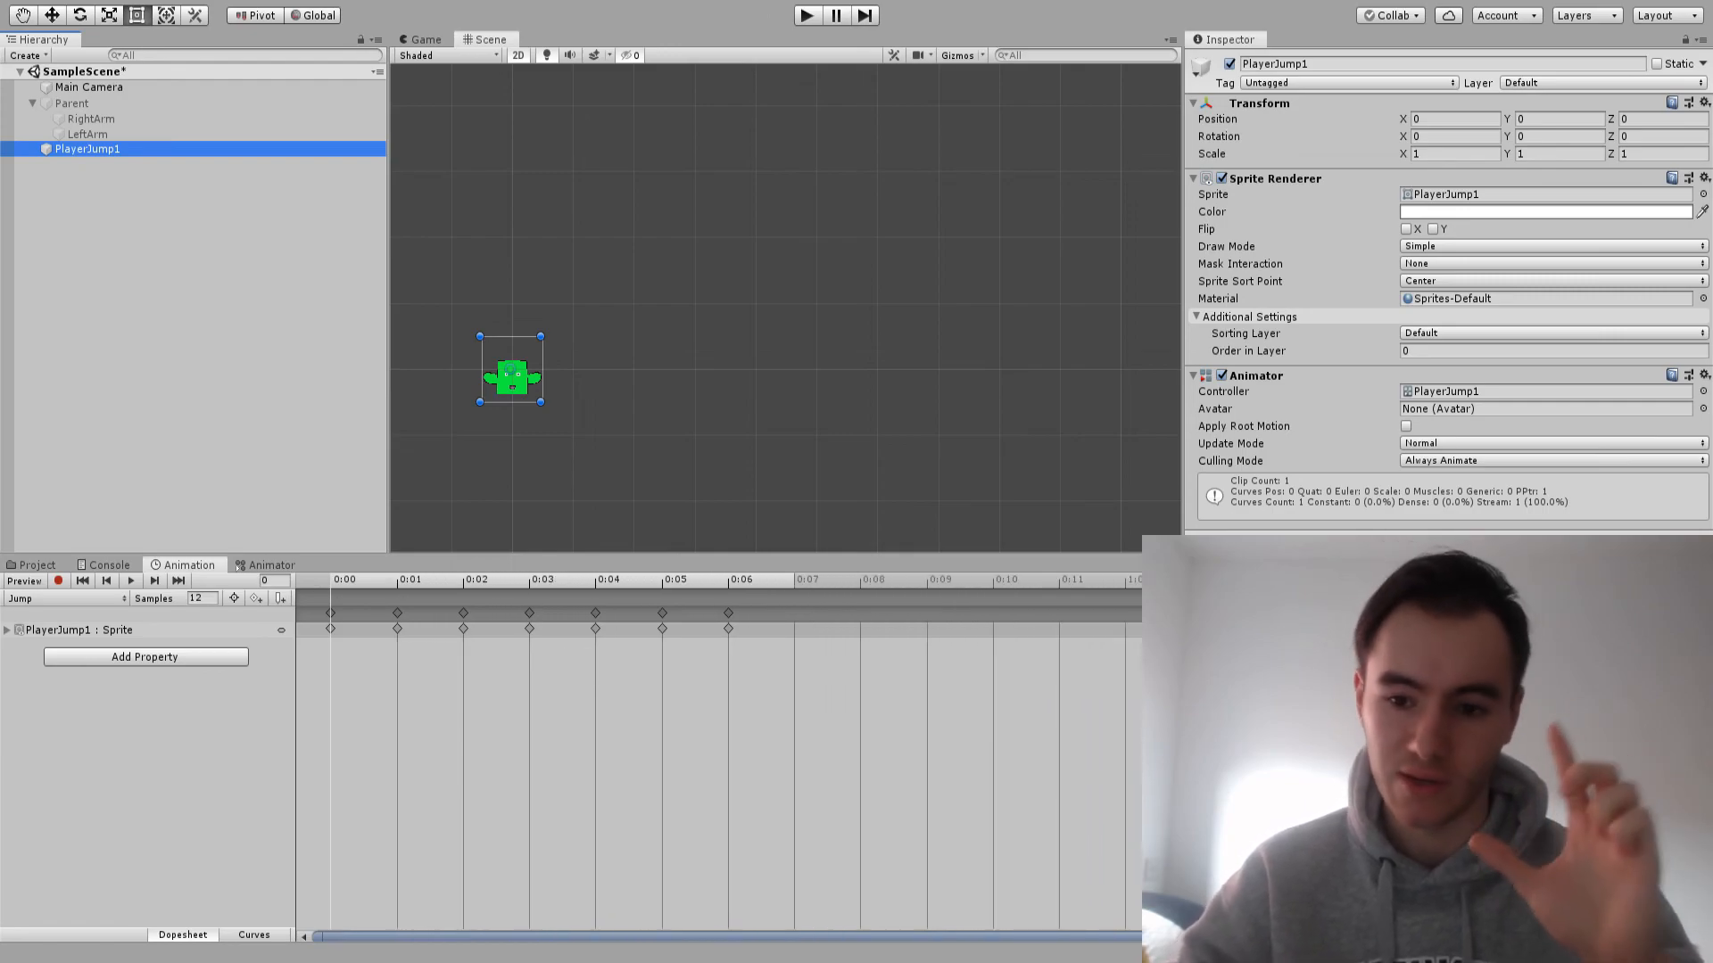
left_click_drag(794, 683, 530, 613)
scroll(719, 683, "down", 2)
left_click_drag(859, 684, 541, 607)
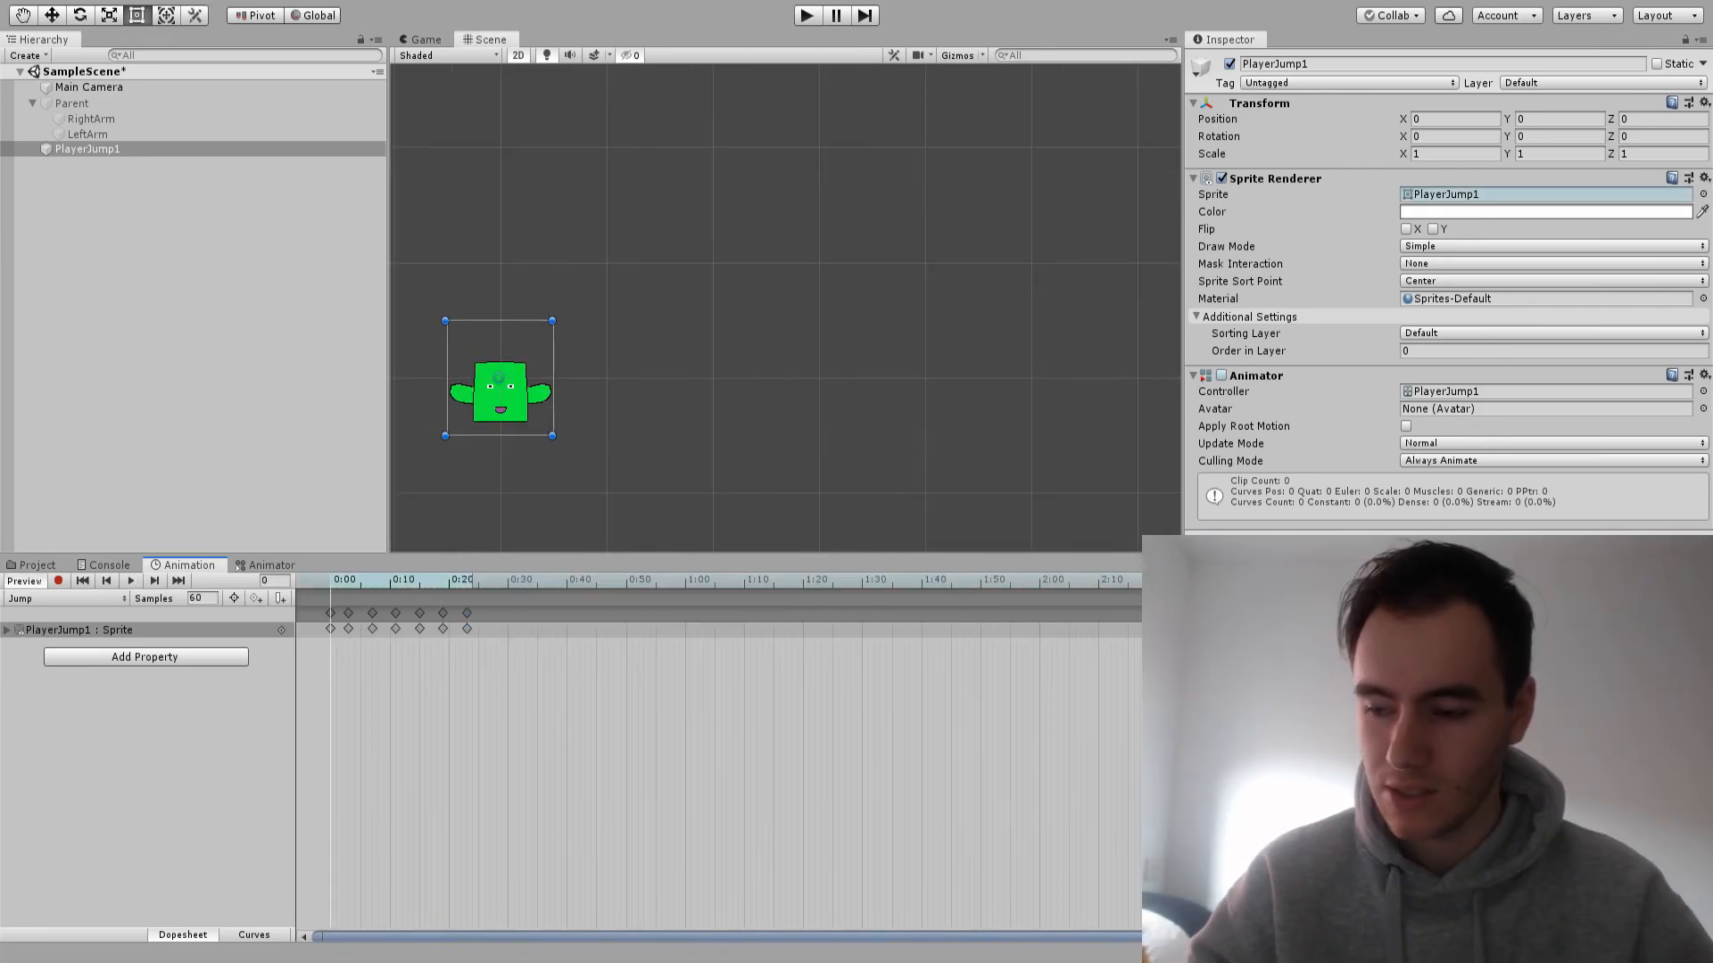
Scrub through and play the retimed Jump clip, examining the character's eyes and motion up close in the scene
scroll(492, 395, "up", 8)
middle_click_drag(492, 395, 681, 395)
scroll(361, 660, "up", 1)
scroll(397, 660, "up", 1)
left_click(475, 581)
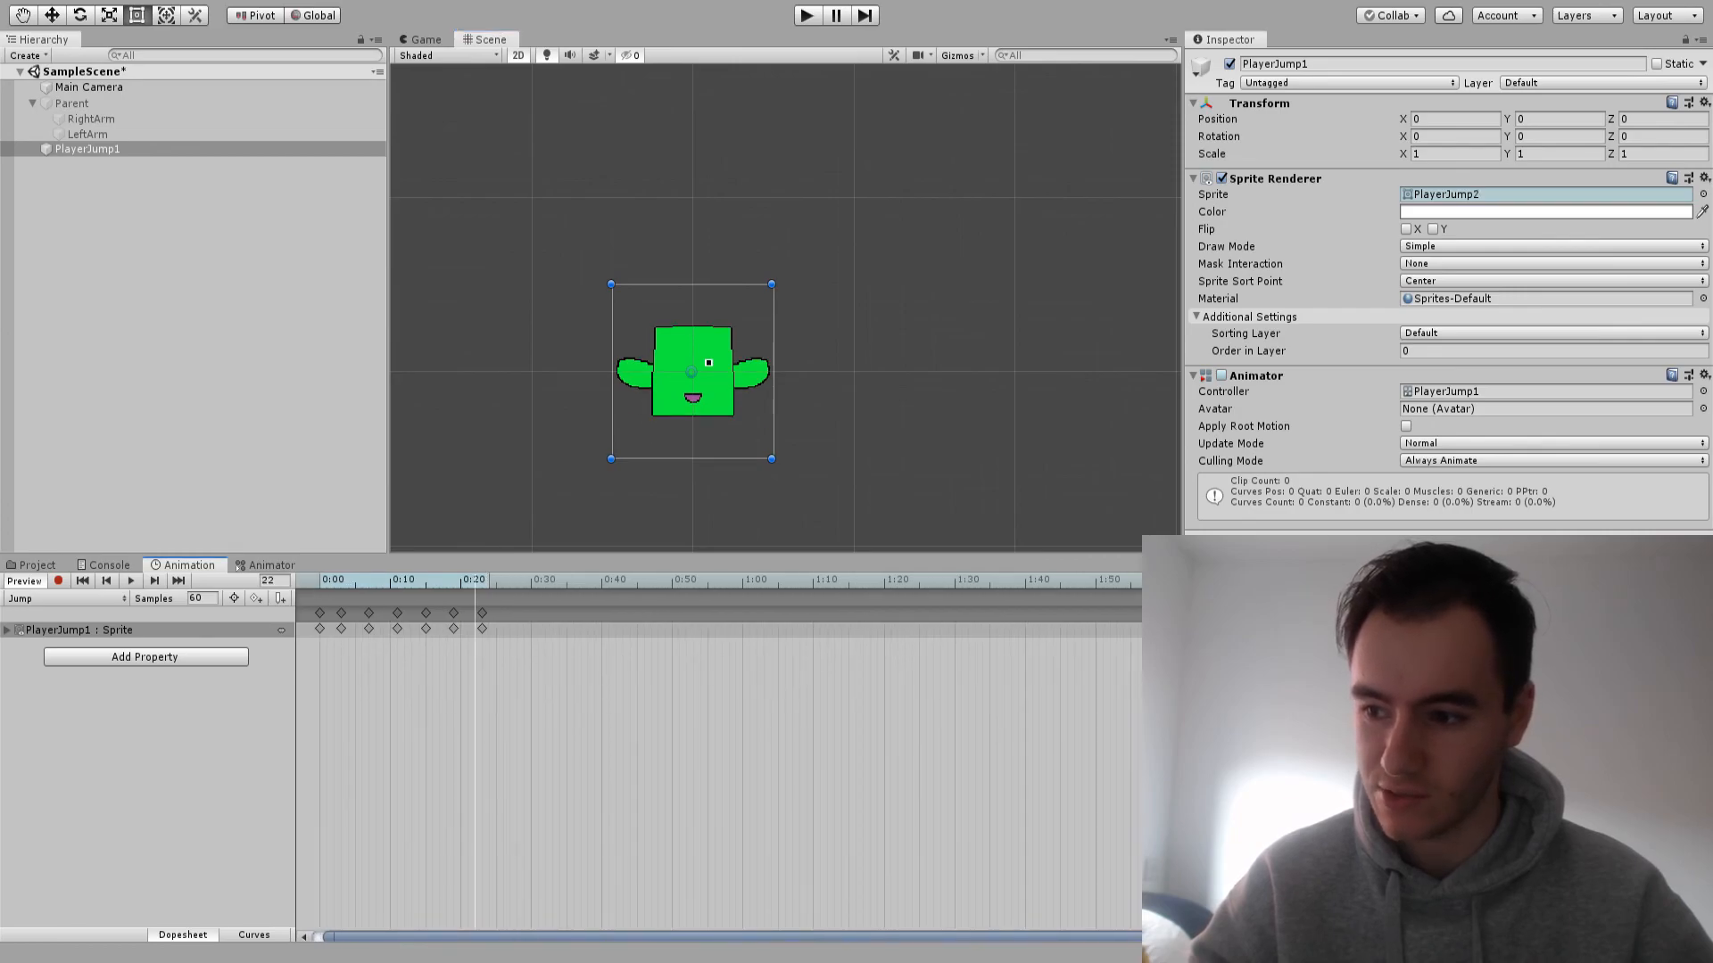
scroll(708, 343, "up", 3)
left_click_drag(327, 581, 341, 581)
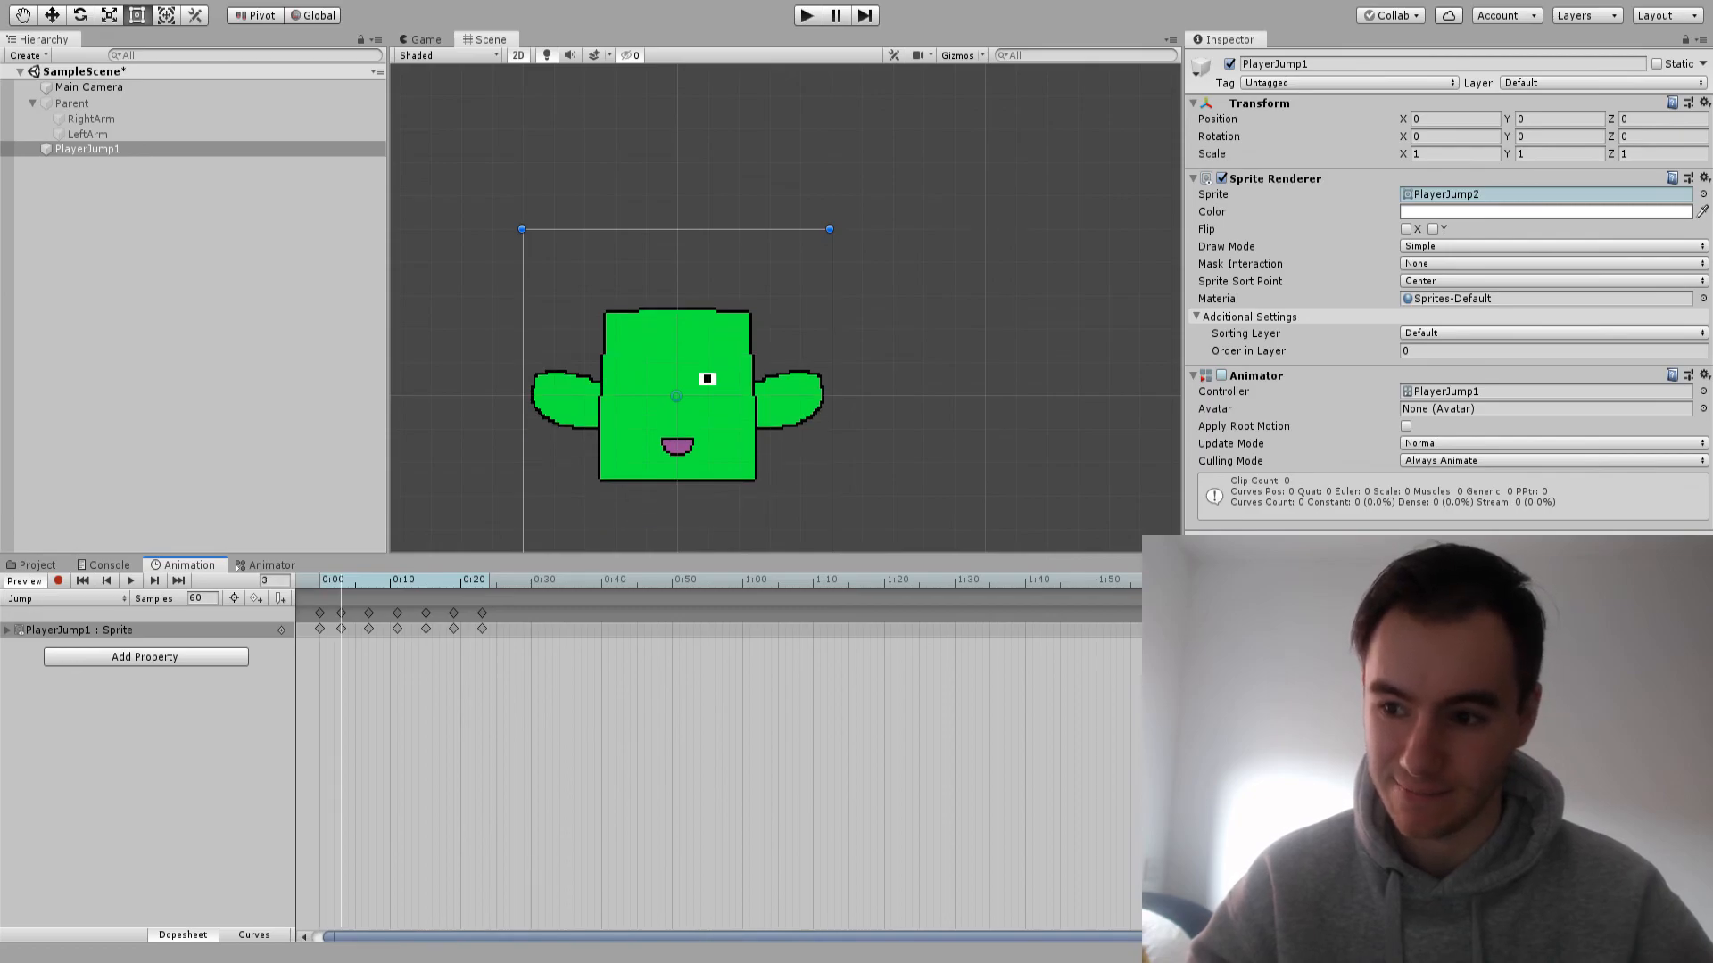
left_click(107, 581)
left_click(131, 581)
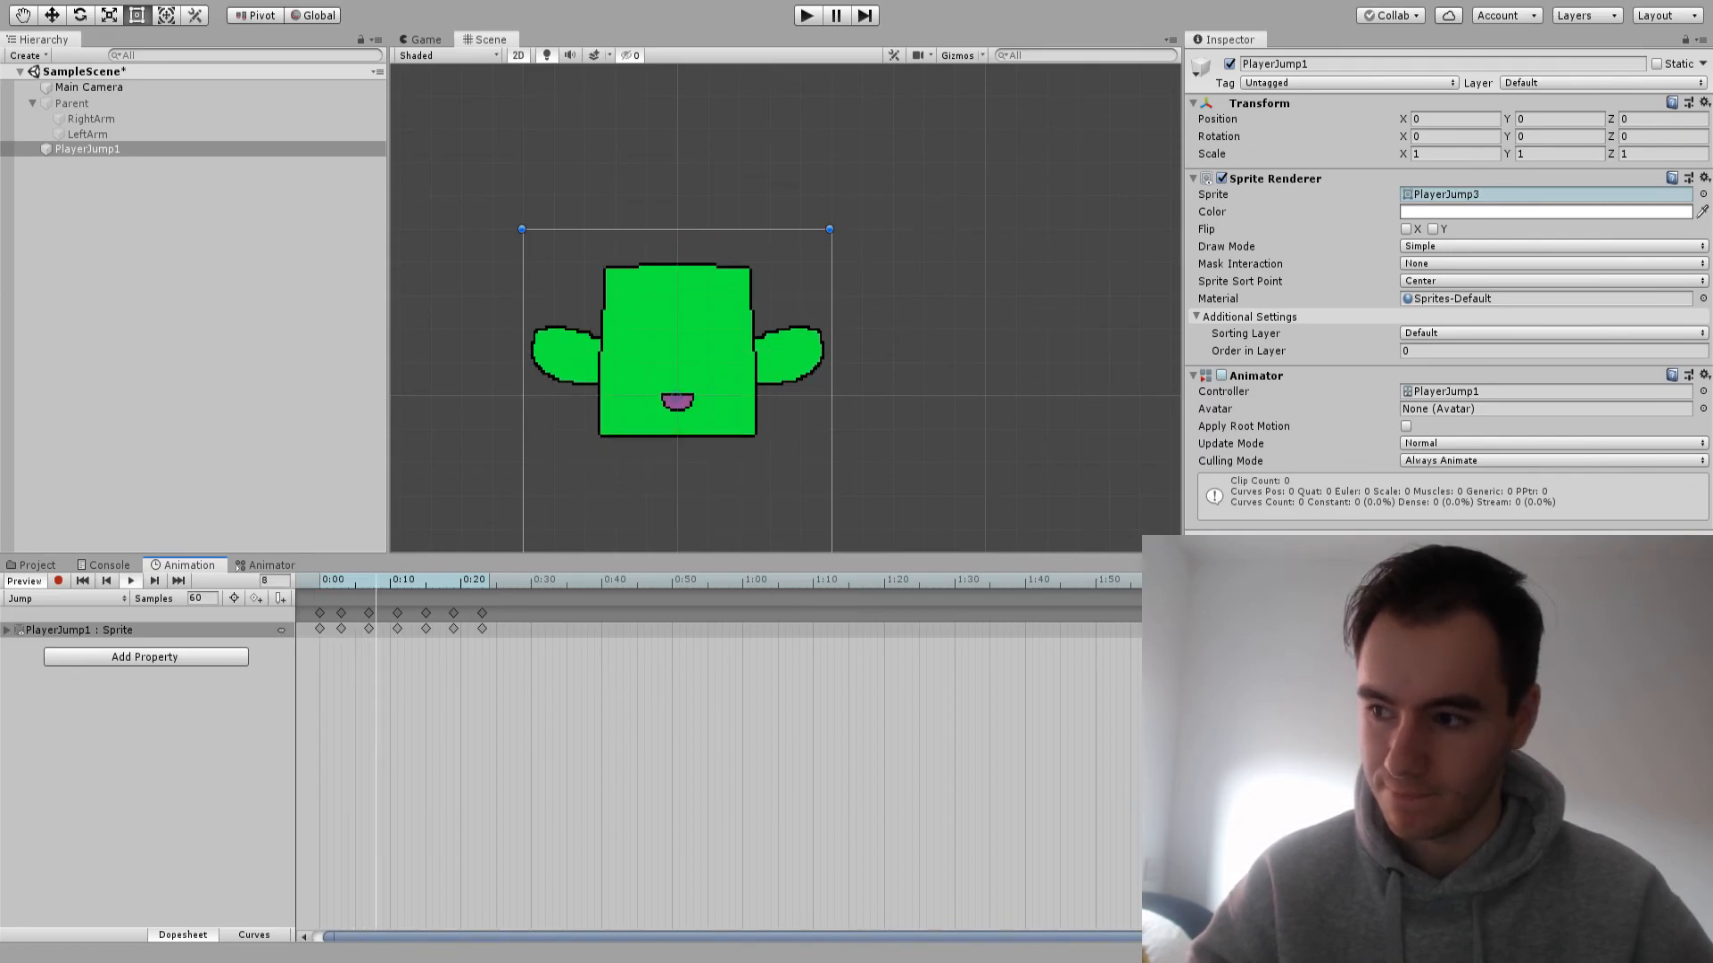
scroll(947, 360, "down", 5)
scroll(948, 359, "down", 1)
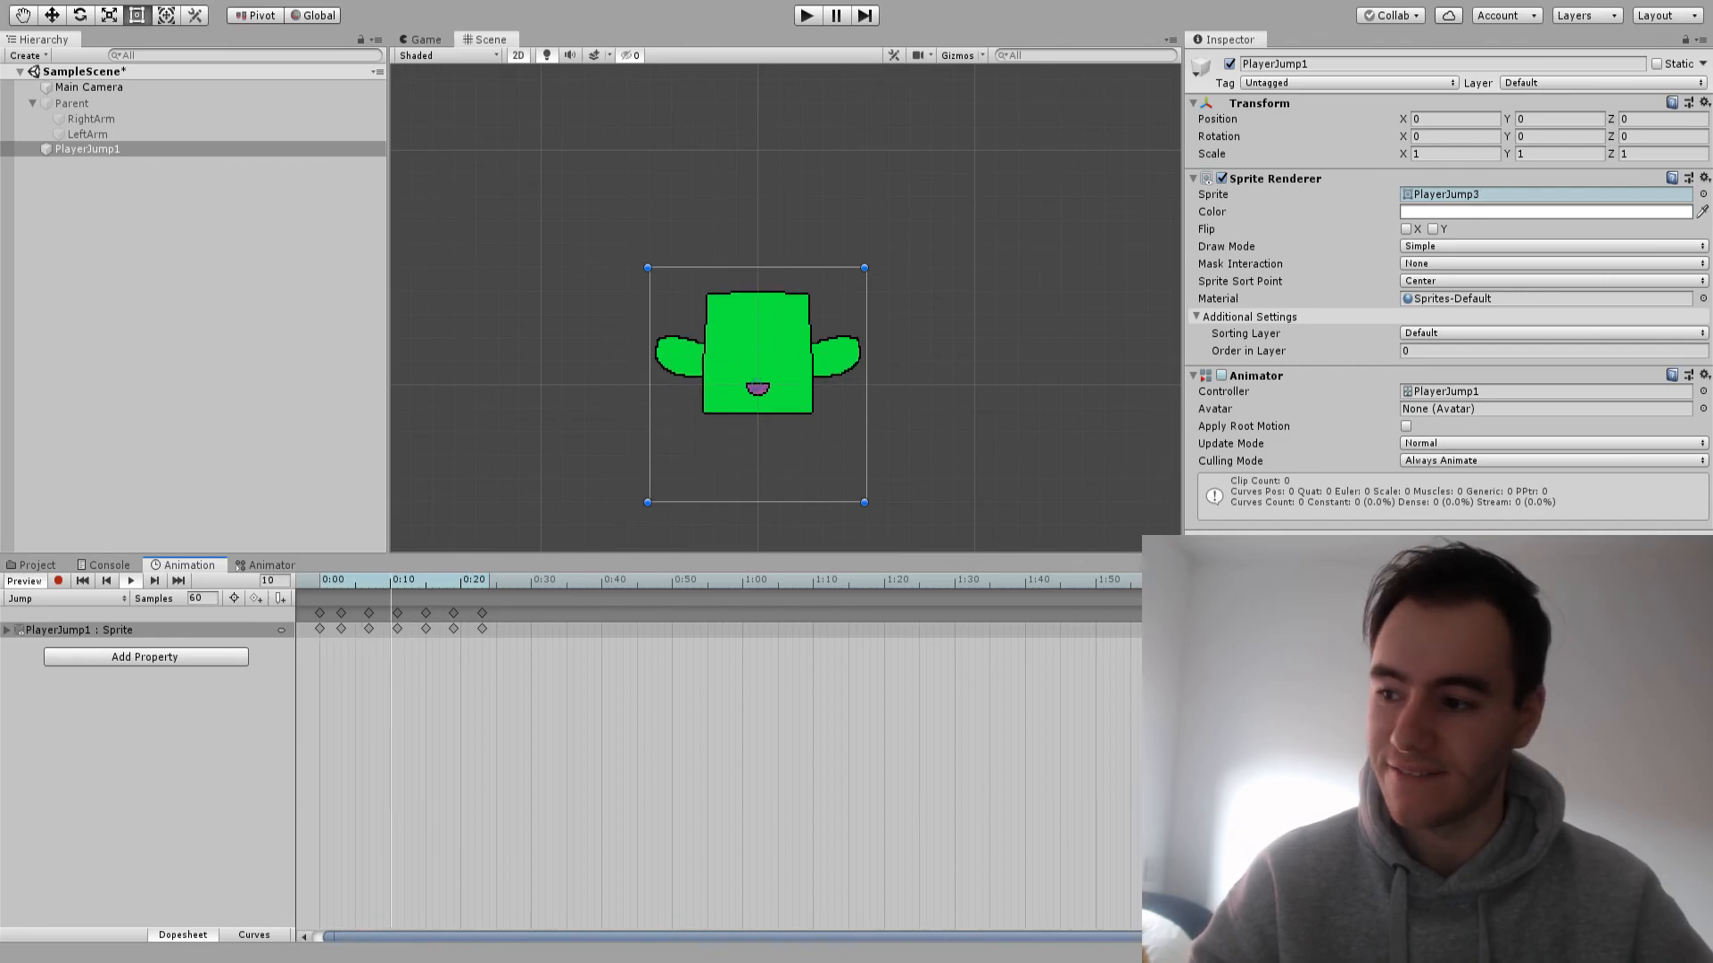
Reactivate the Parent character in the scene so it stands alongside the PlayerJump1 object
left_click(71, 104)
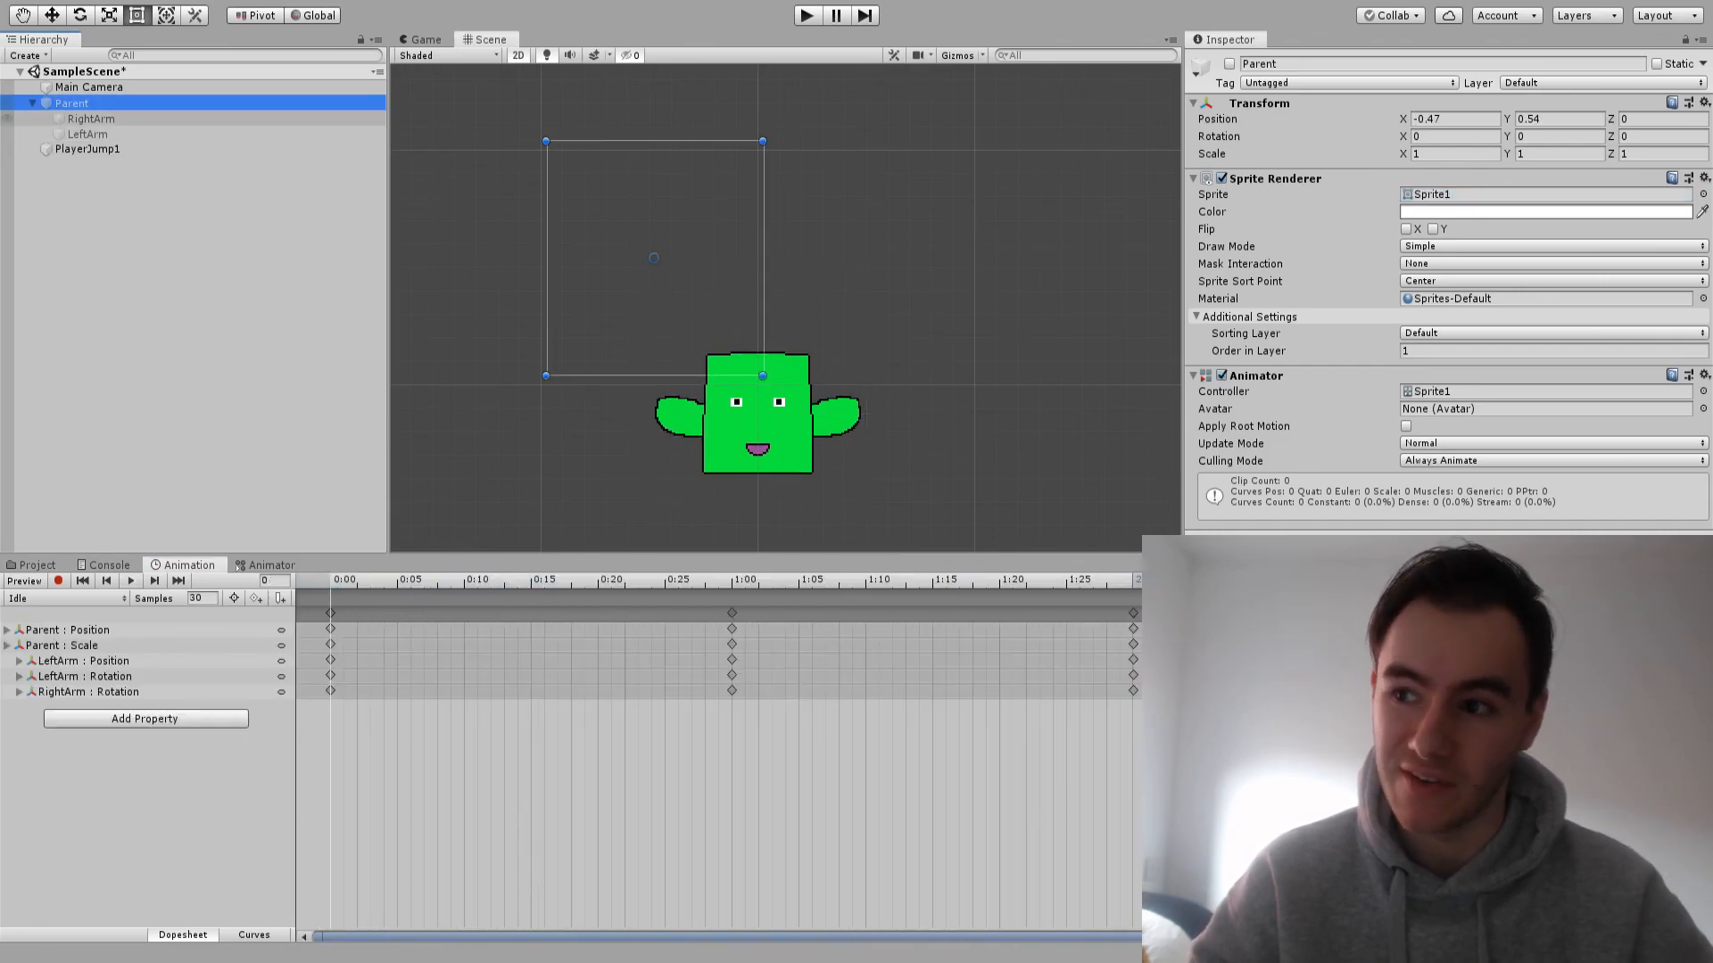
left_click(1229, 64)
scroll(834, 287, "down", 7)
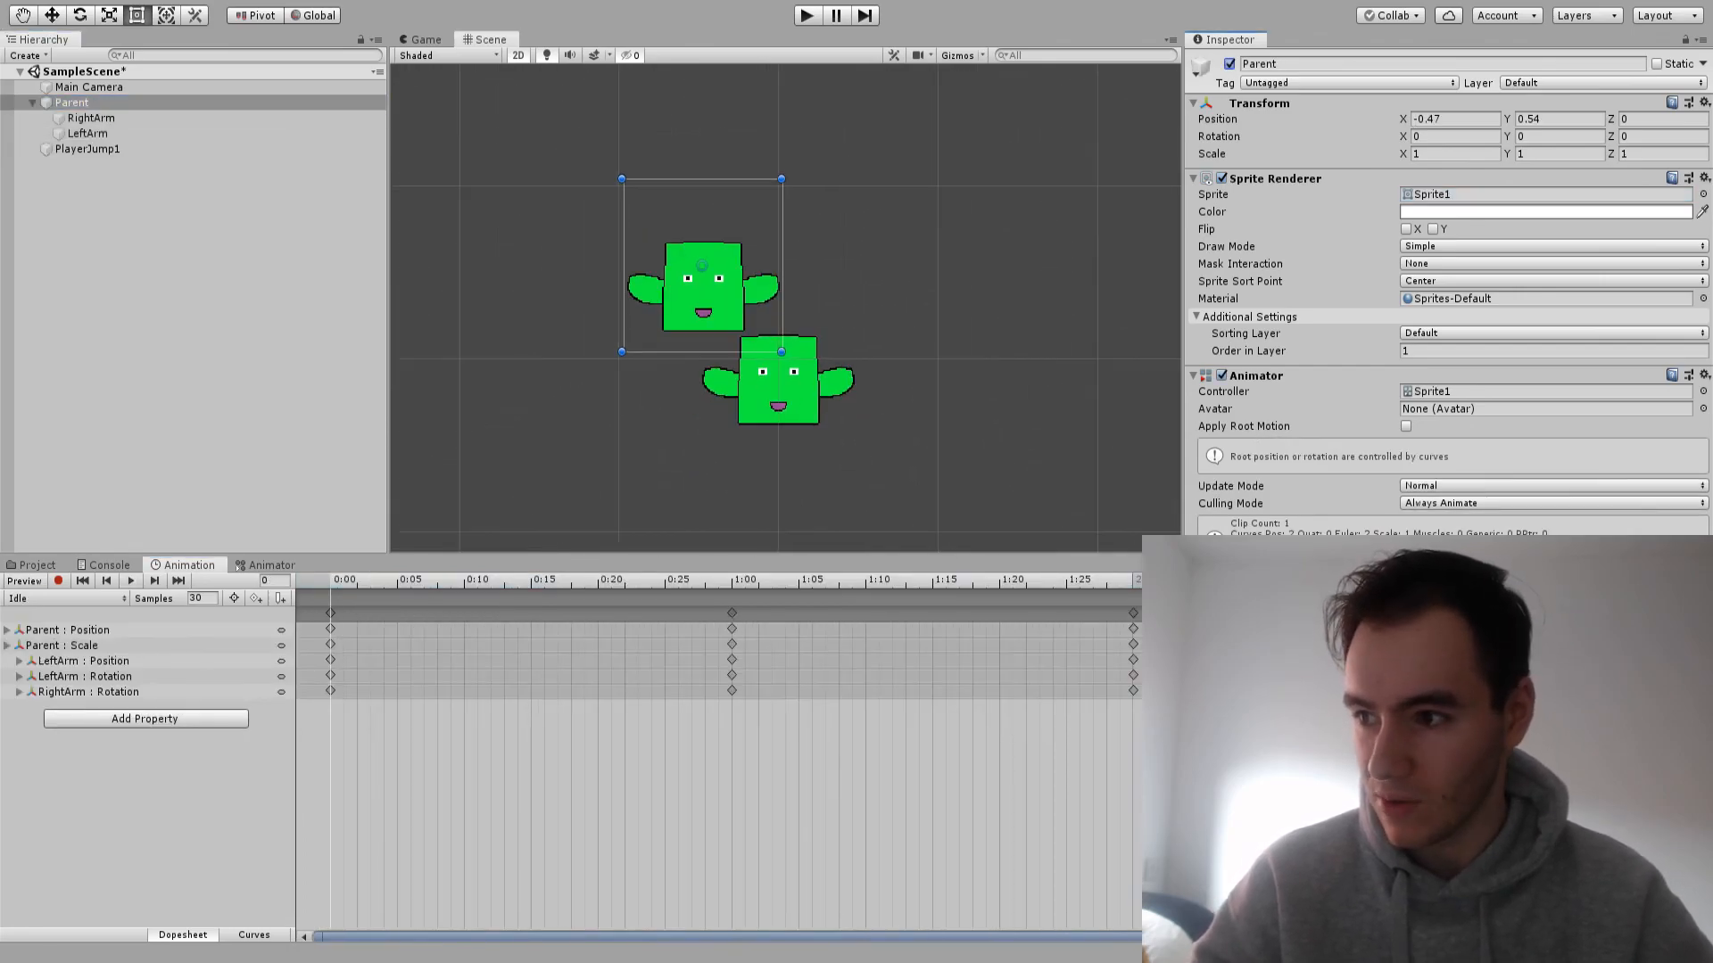